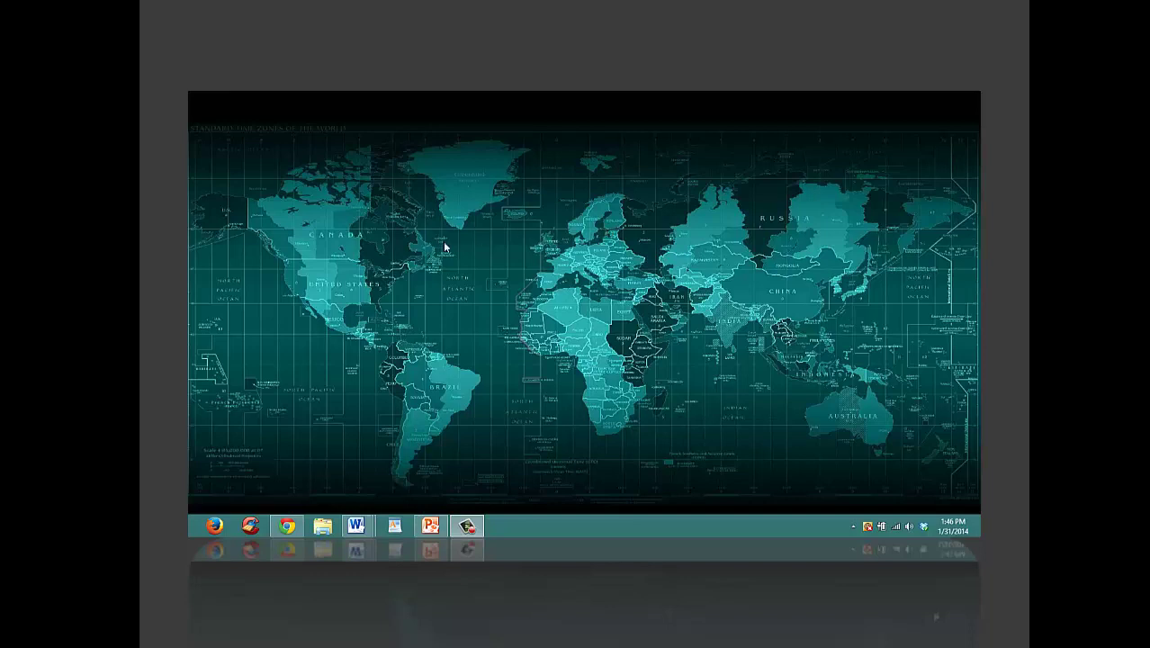
# Step: Launch CCleaner, scan for browser junk, allow Chrome to close, and start cleaning
pyautogui.click(251, 526)
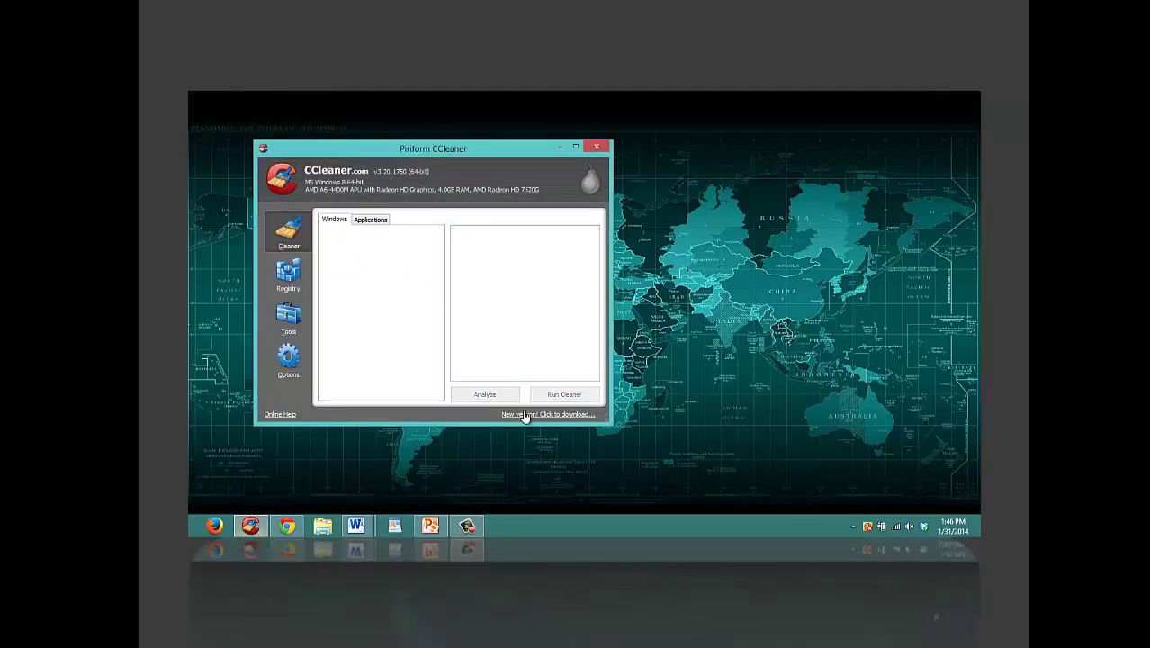
pyautogui.click(496, 402)
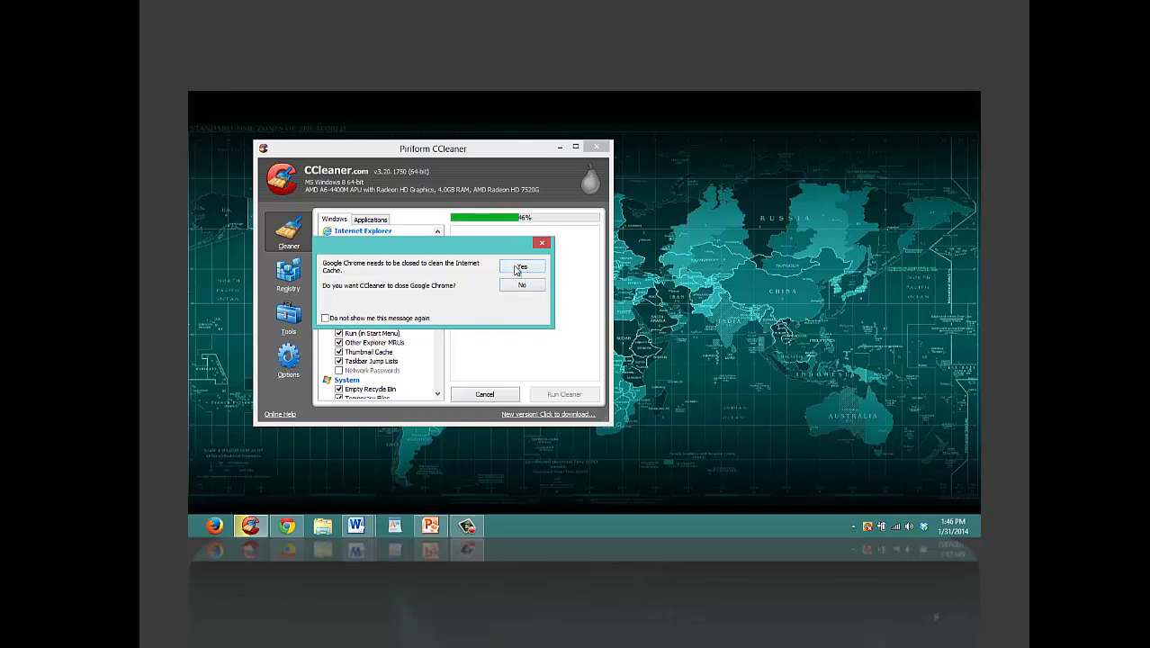
pyautogui.click(521, 267)
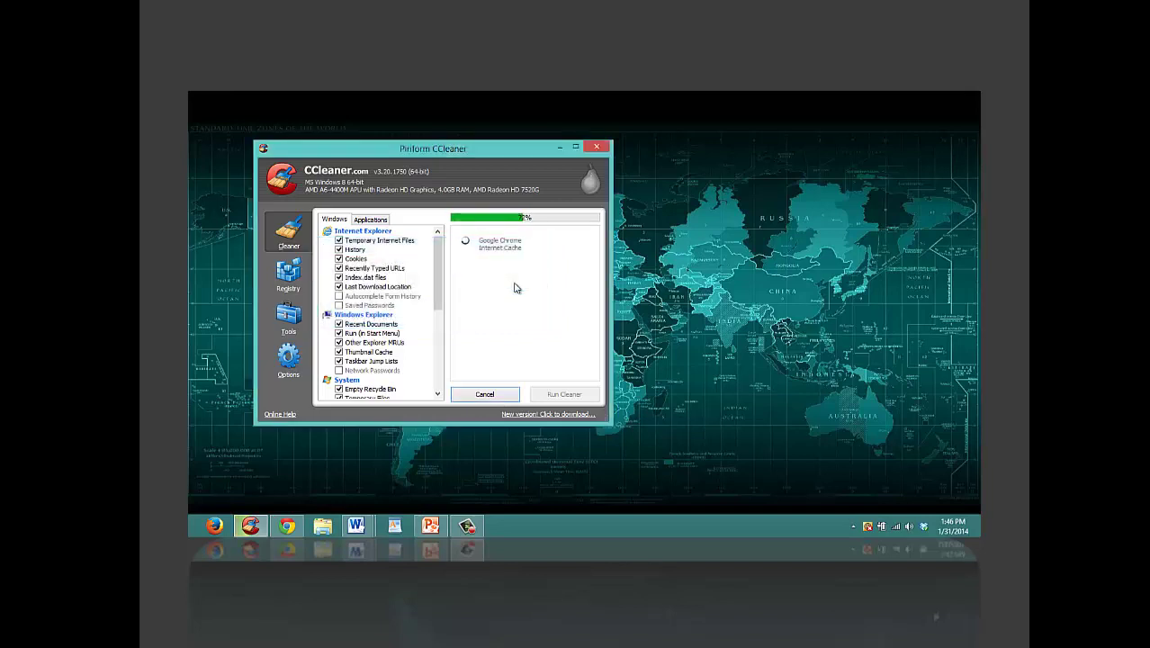
pyautogui.click(567, 398)
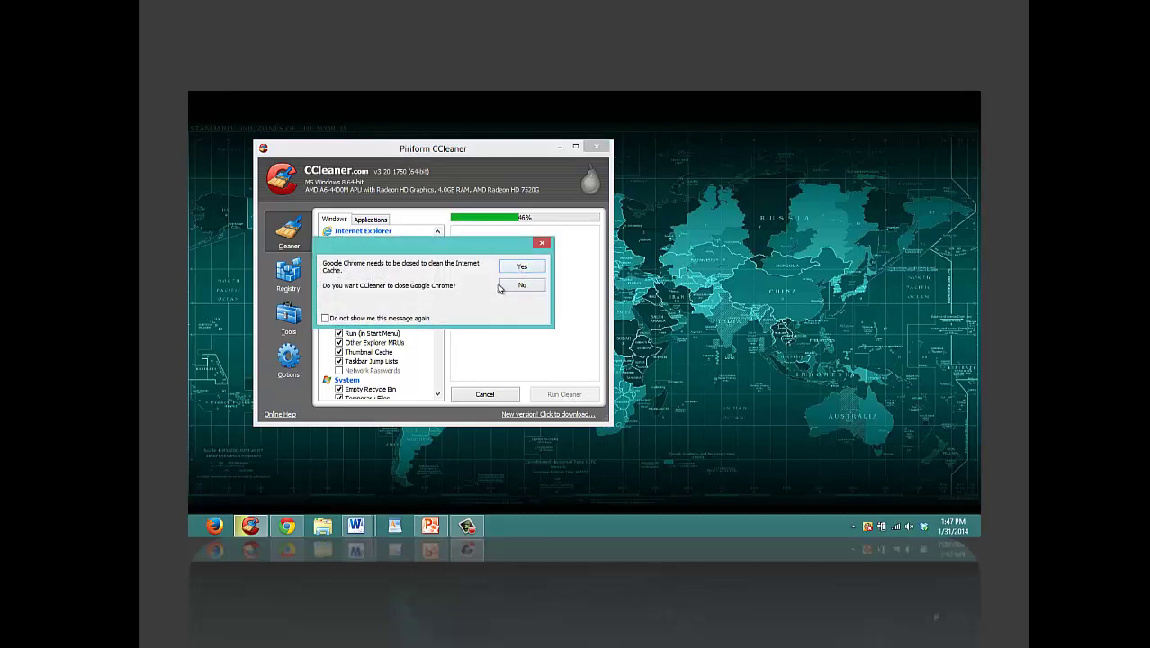
# Step: Let CCleaner close Chrome, finish removing 118.2 MB, and close CCleaner
pyautogui.click(287, 528)
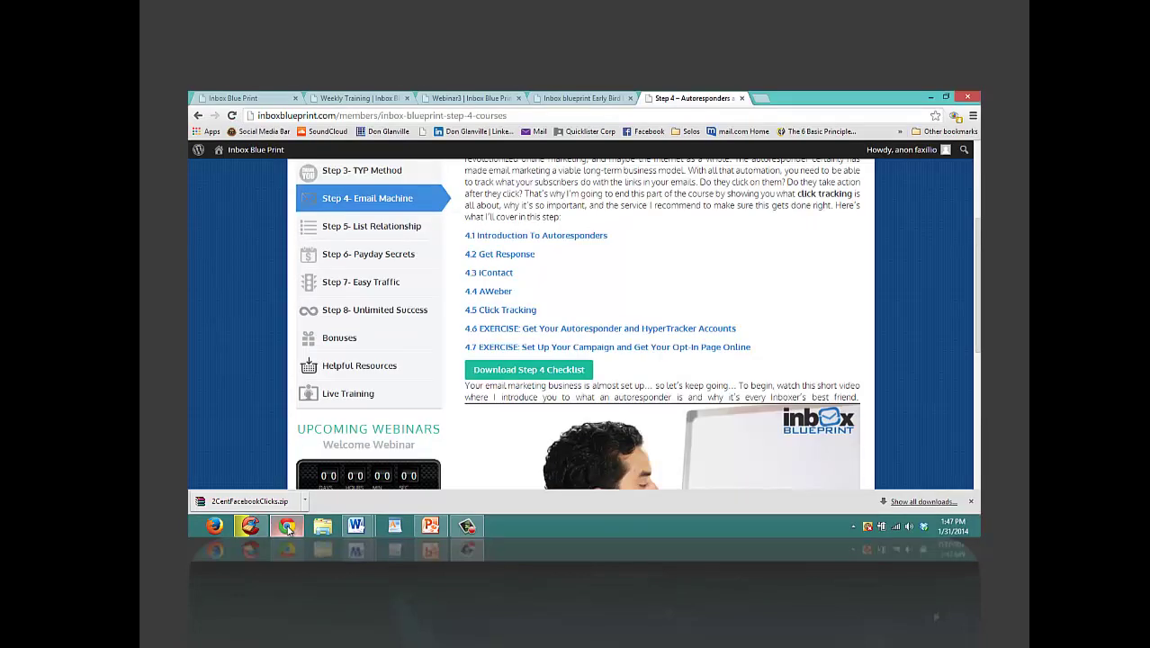
pyautogui.click(288, 528)
pyautogui.click(523, 269)
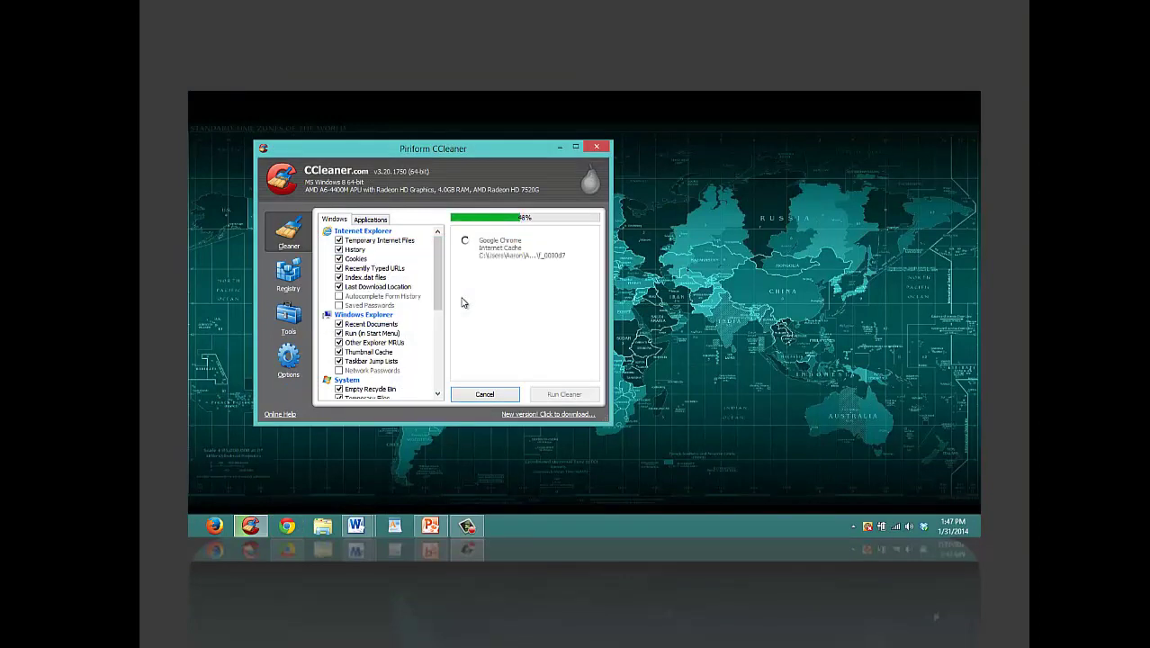
pyautogui.click(595, 148)
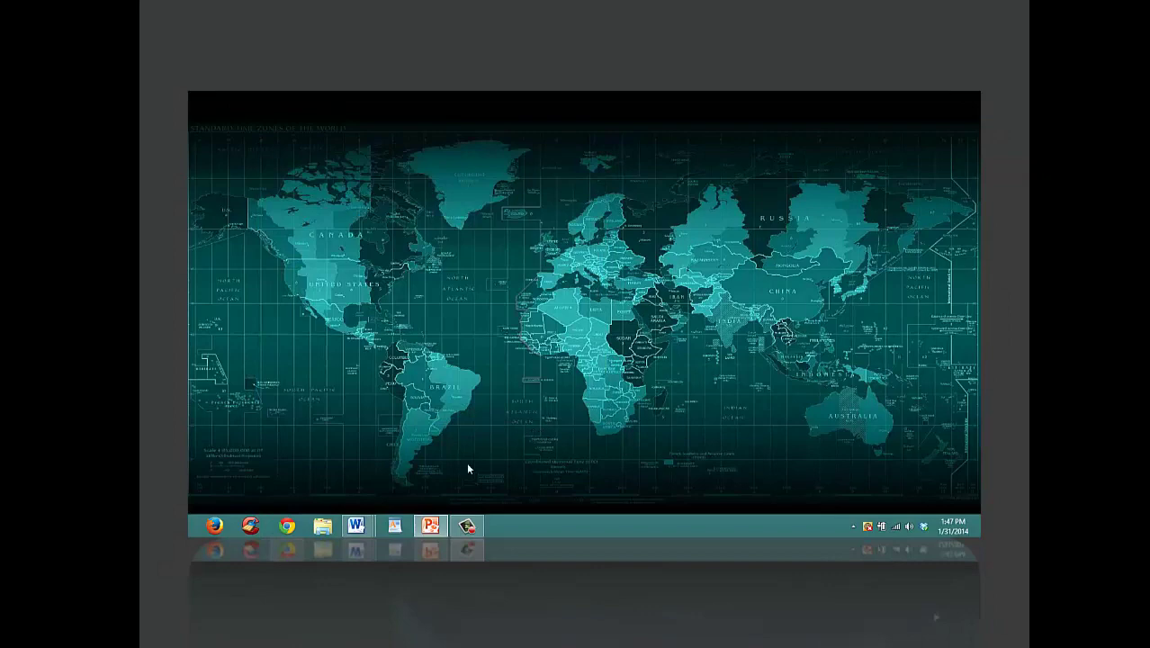
# Step: Open the accolc spreadsheet from the IMstuff library in Excel
pyautogui.click(322, 526)
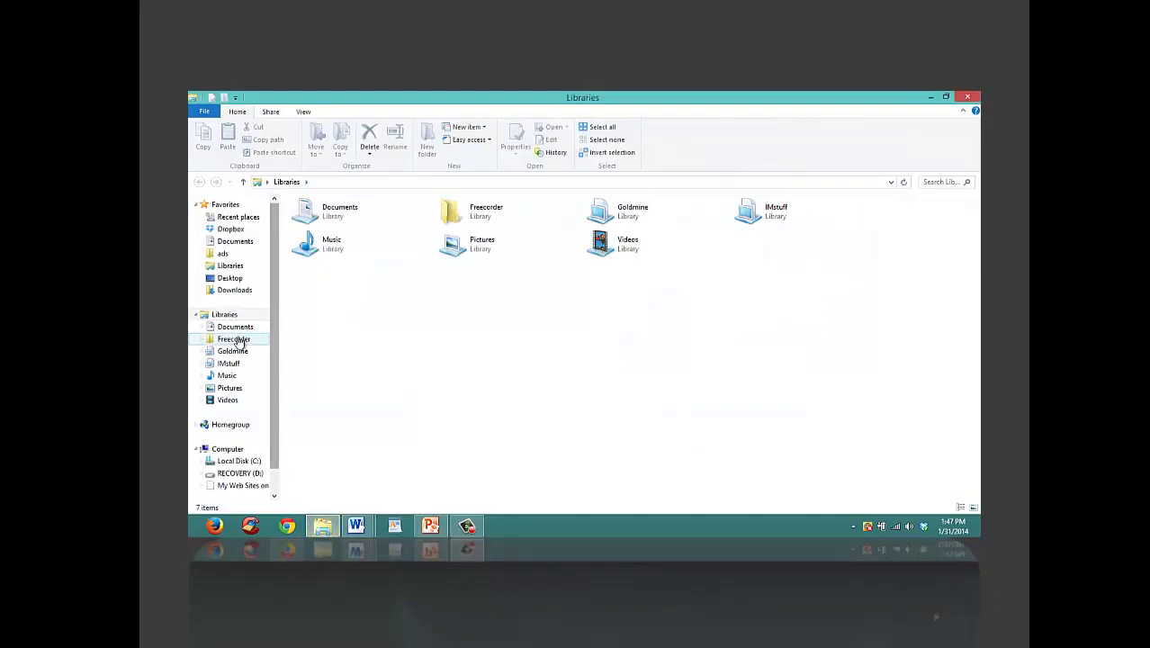
pyautogui.click(228, 363)
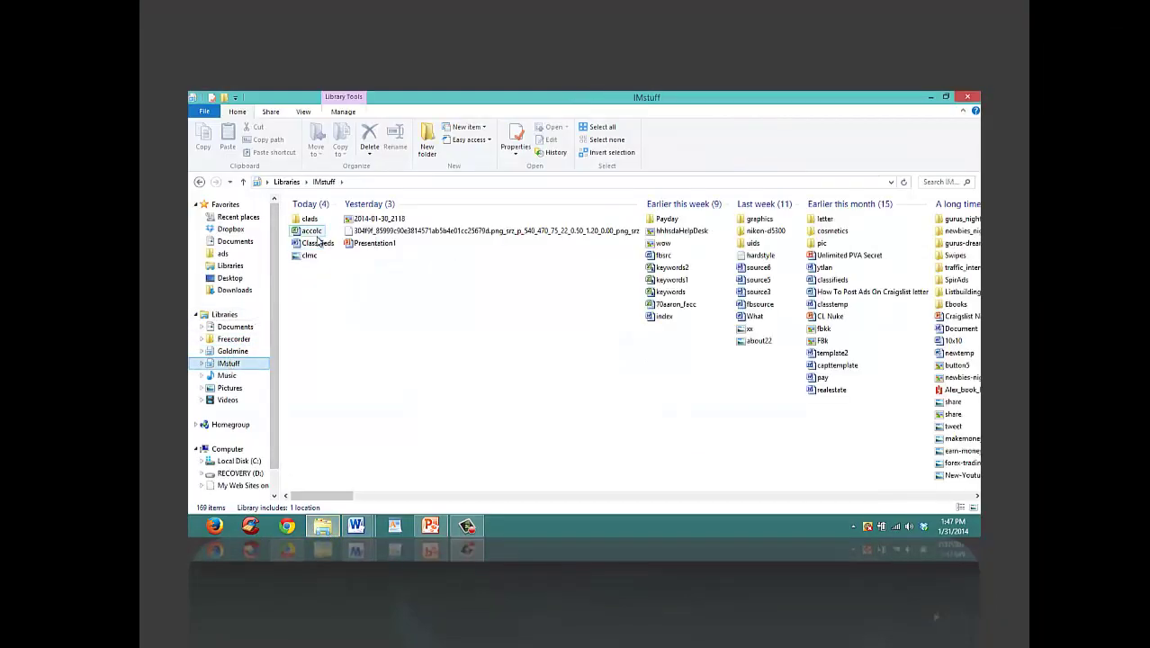
pyautogui.click(315, 232)
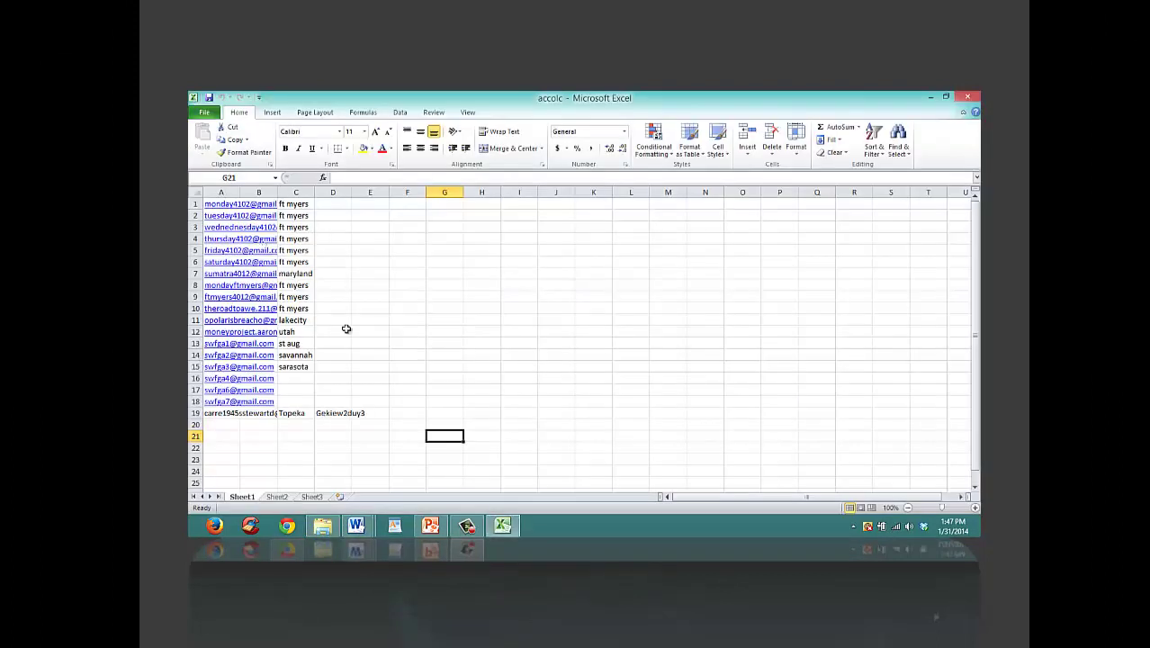
# Step: Check cells C12, C1, D19 and C13 in accolc, then minimize Excel
pyautogui.click(293, 331)
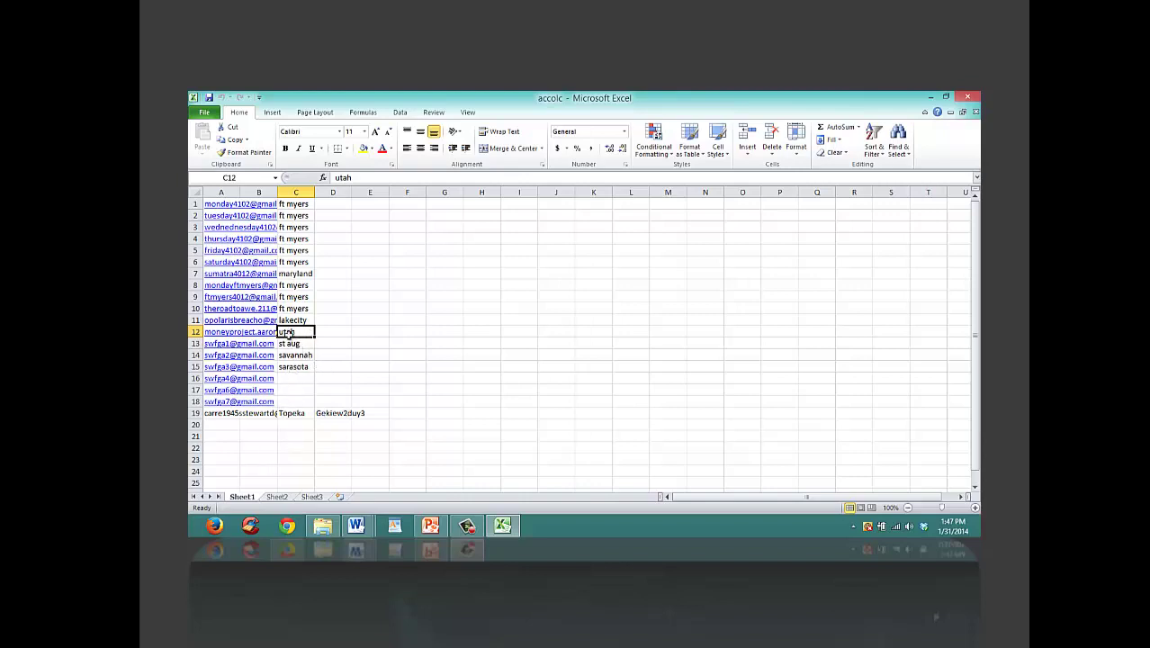
pyautogui.click(295, 208)
pyautogui.click(249, 207)
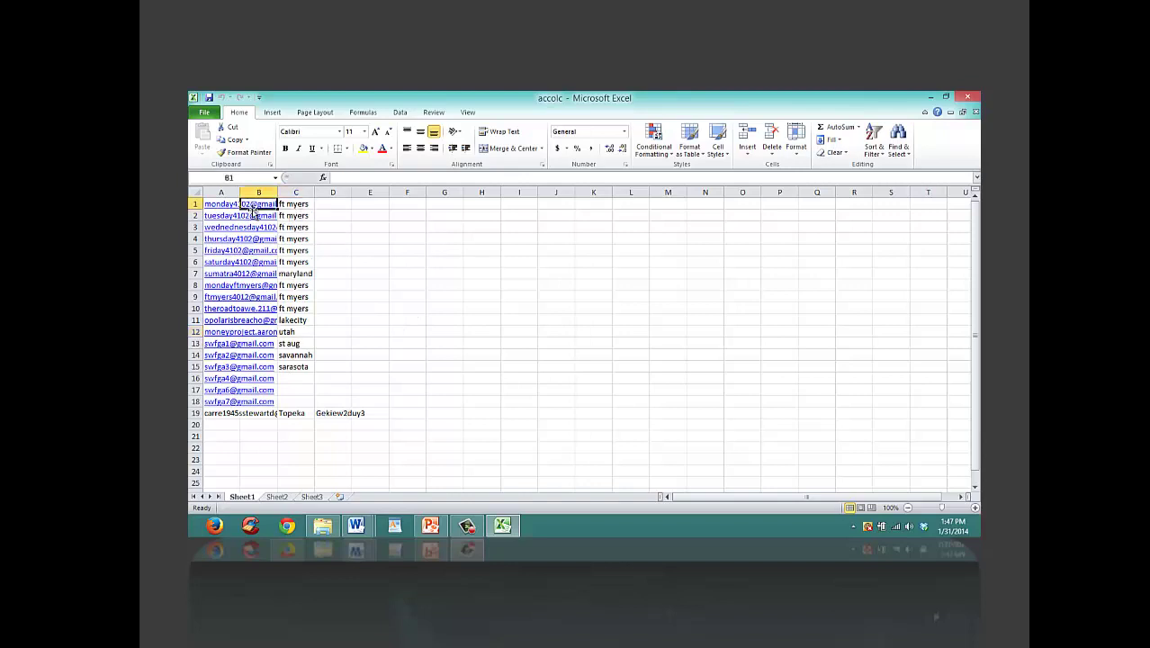
pyautogui.click(294, 205)
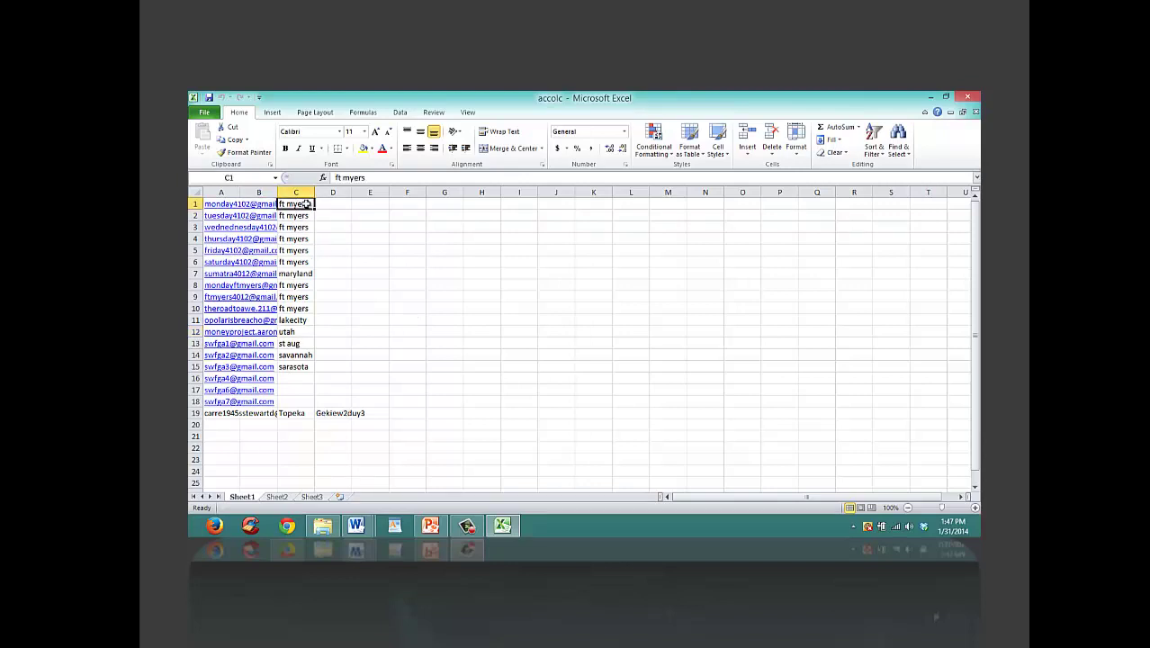
pyautogui.click(330, 213)
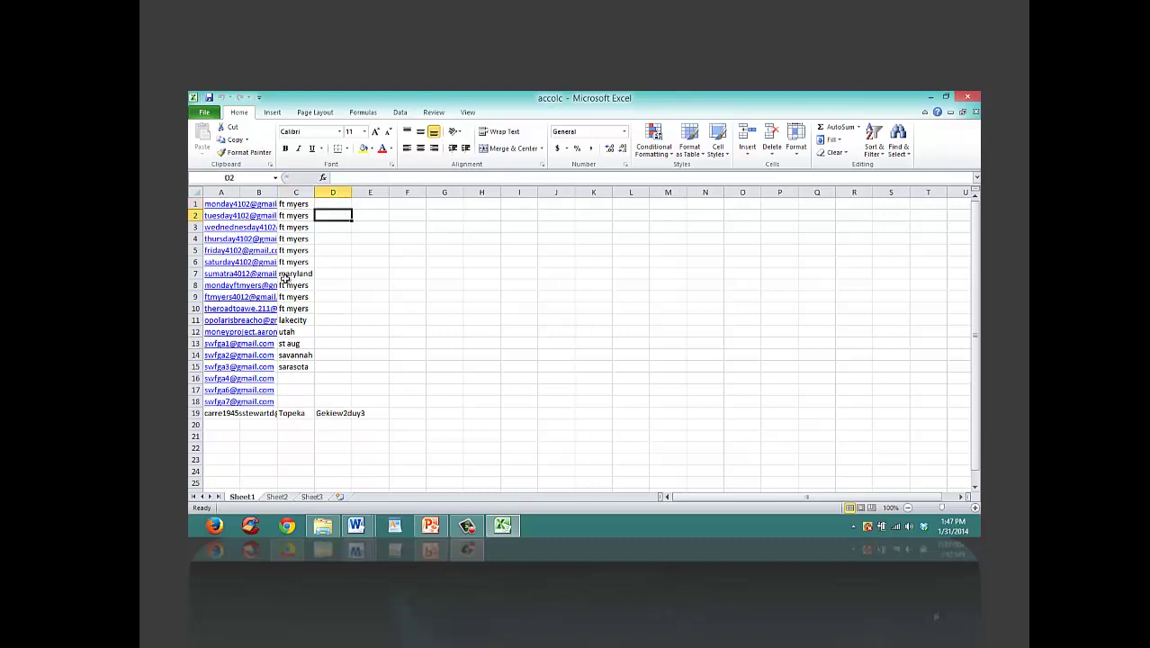
pyautogui.click(327, 411)
pyautogui.click(303, 342)
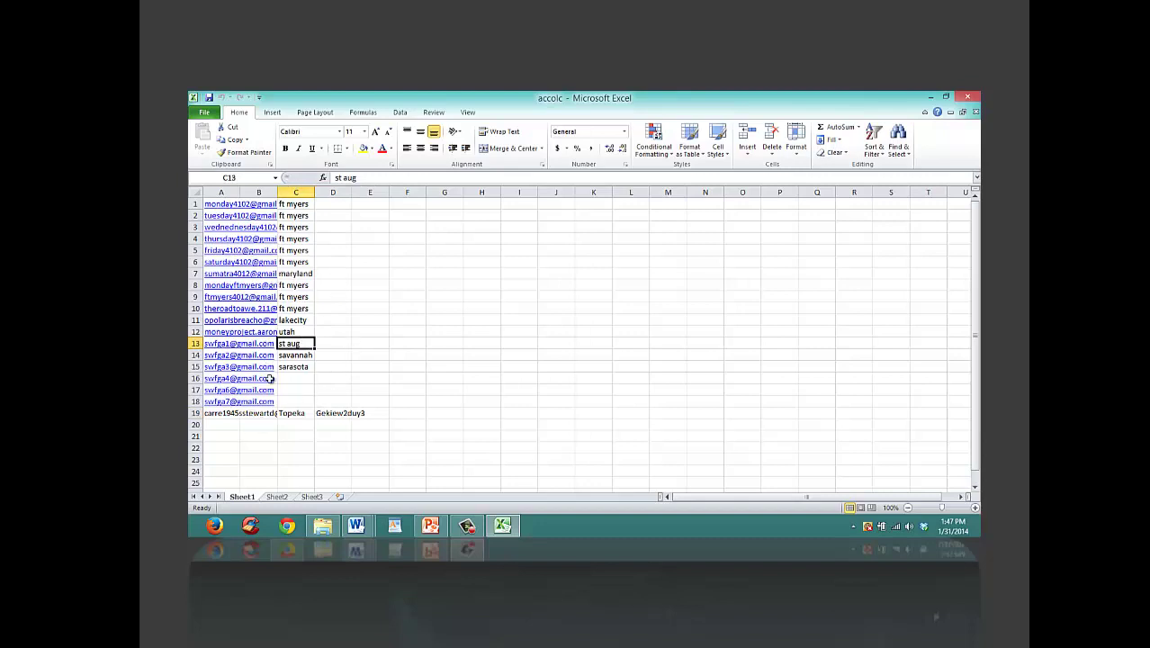
pyautogui.click(335, 205)
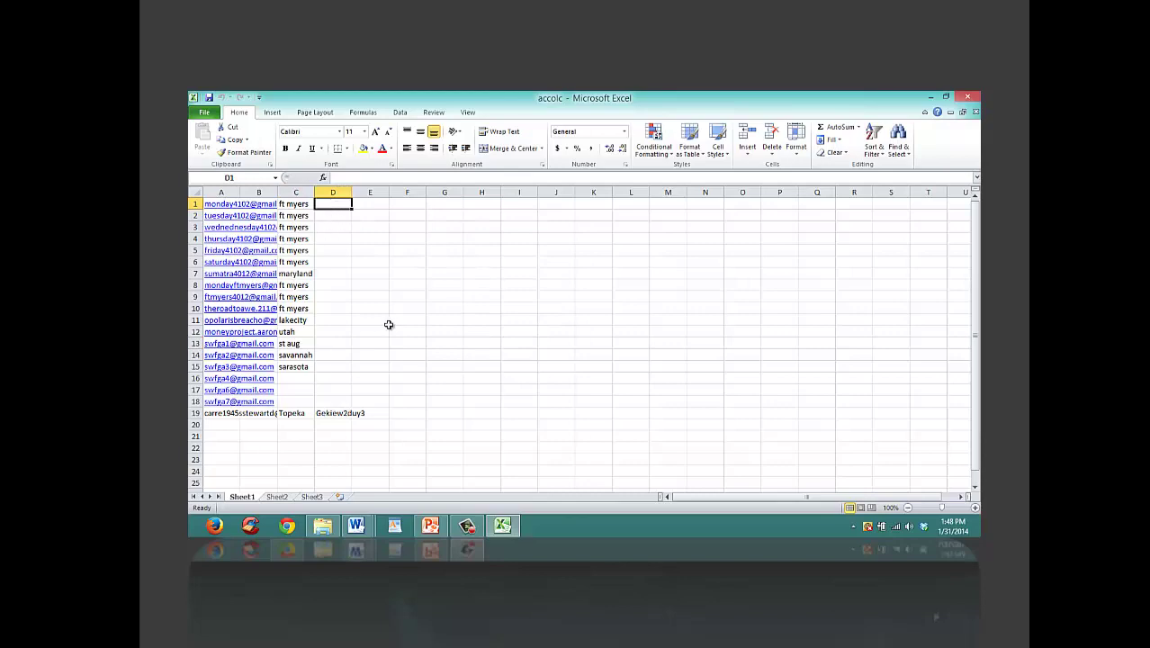
pyautogui.click(929, 101)
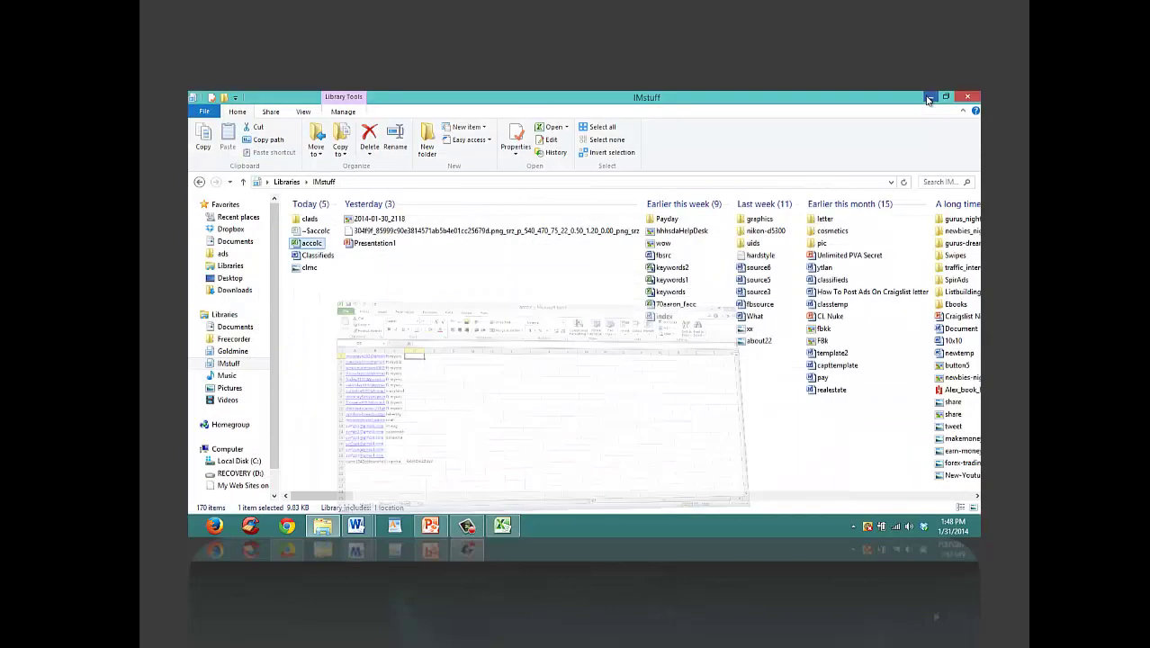
# Step: Minimize File Explorer and launch Firefox on the Google home page
pyautogui.click(930, 96)
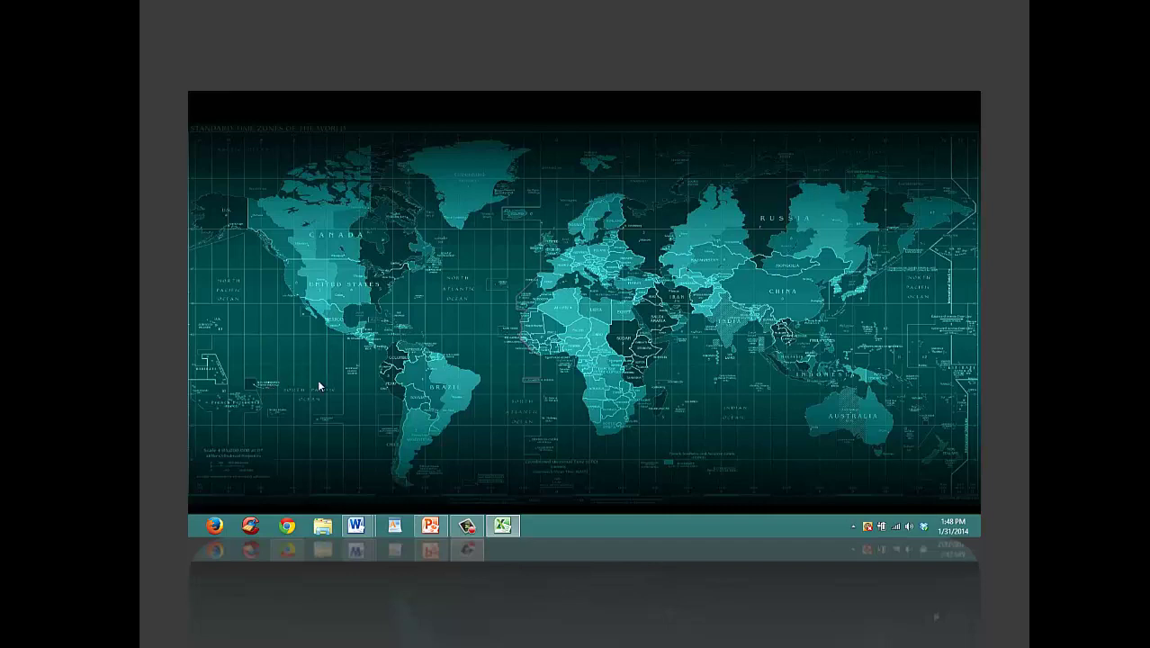
pyautogui.click(217, 526)
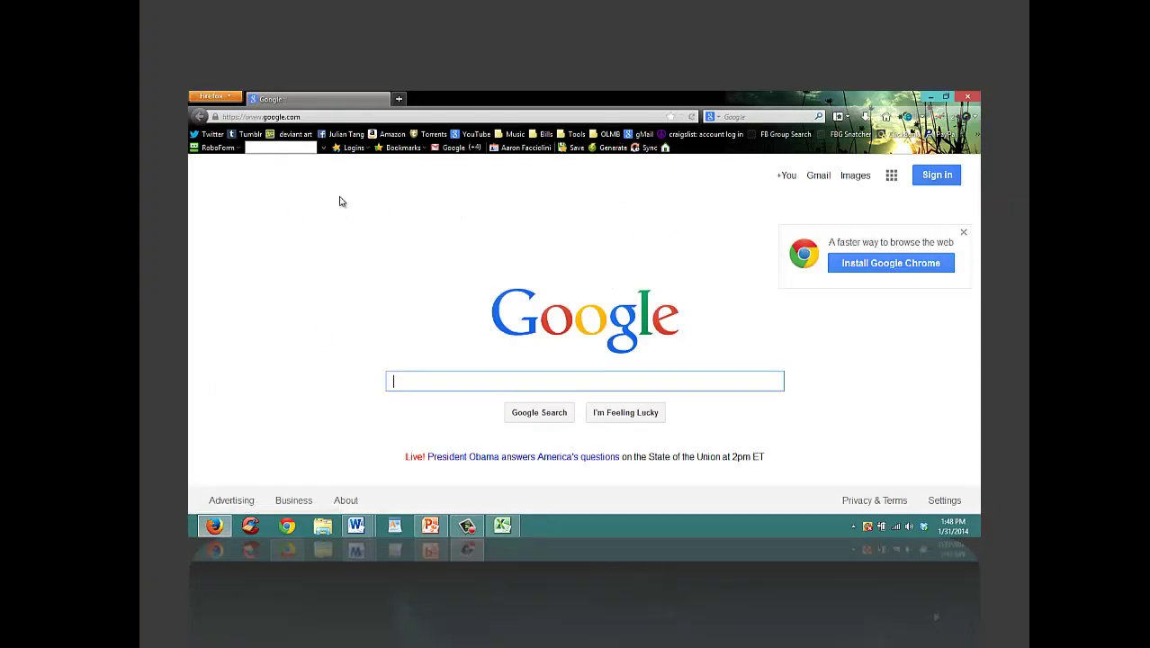
# Step: In a private Firefox window, go to the Gmail bookmark and start creating a Google account
pyautogui.click(221, 96)
pyautogui.click(224, 120)
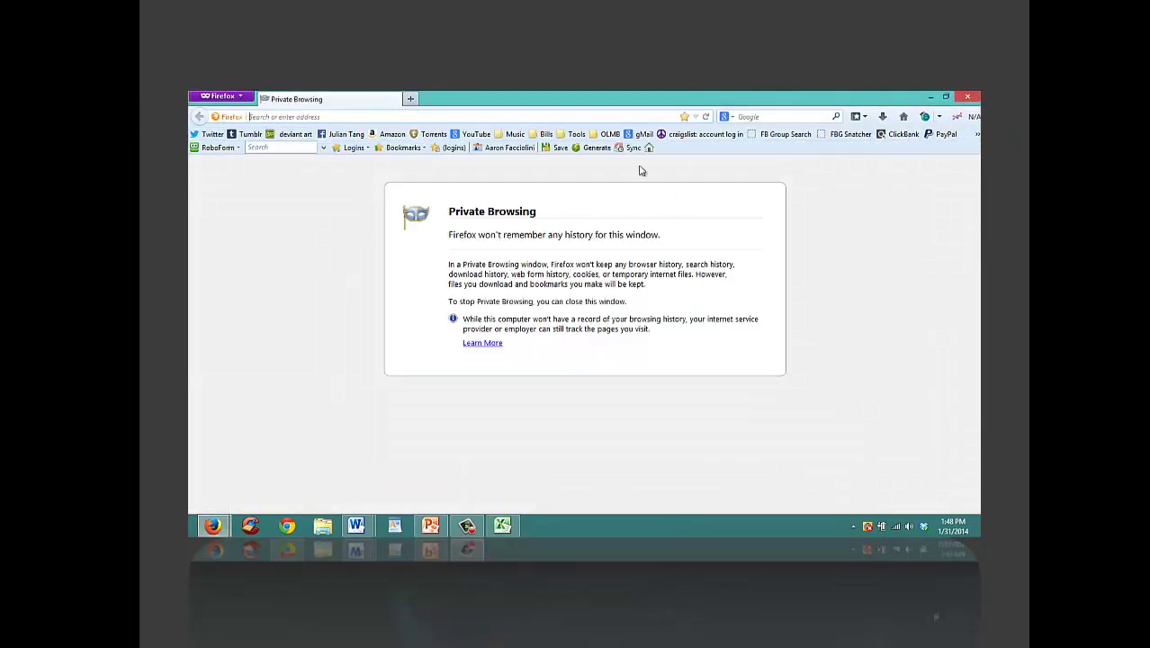
pyautogui.moveTo(657, 293); pyautogui.dragTo(461, 275)
pyautogui.moveTo(592, 265); pyautogui.dragTo(599, 264)
pyautogui.click(640, 135)
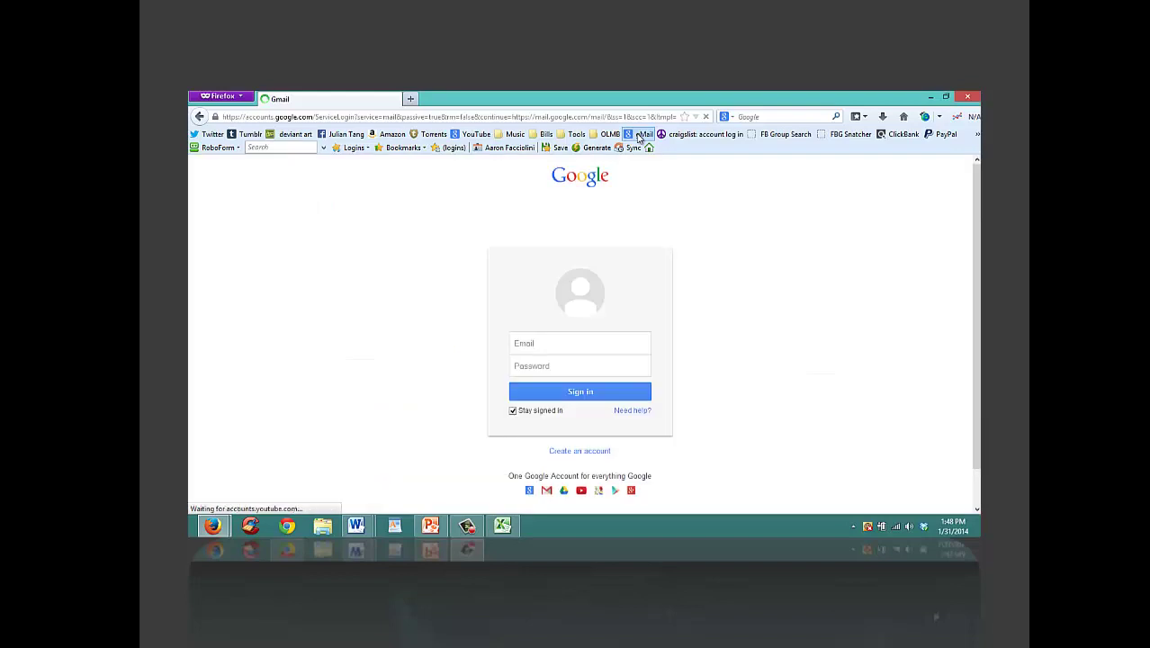
pyautogui.click(539, 352)
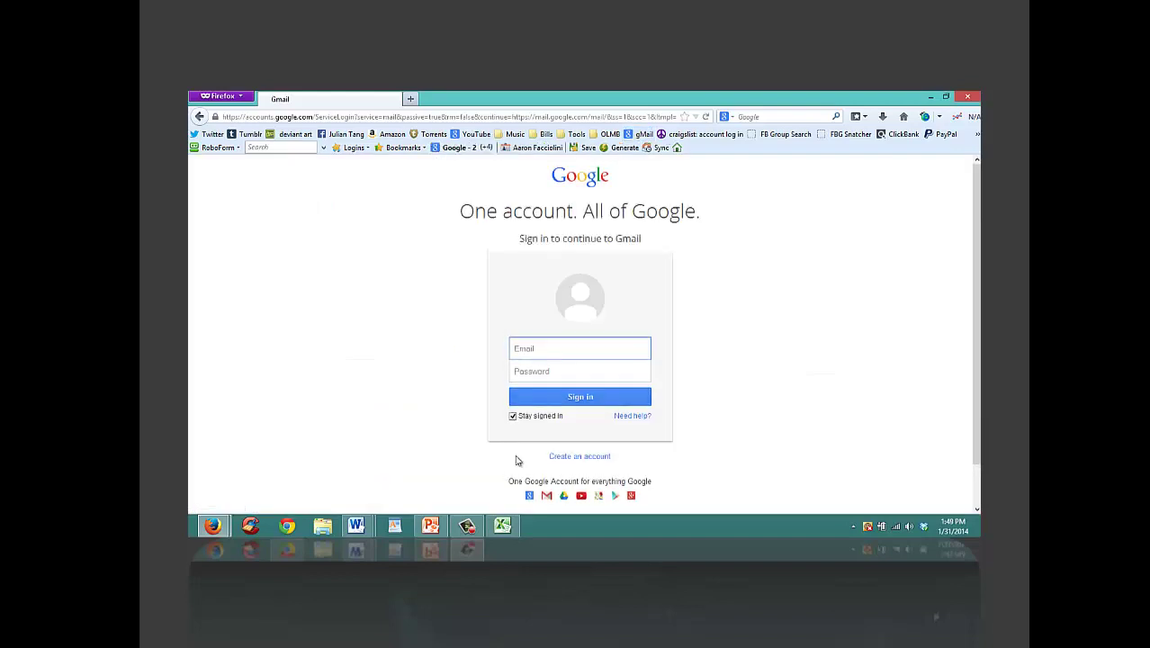
pyautogui.click(581, 457)
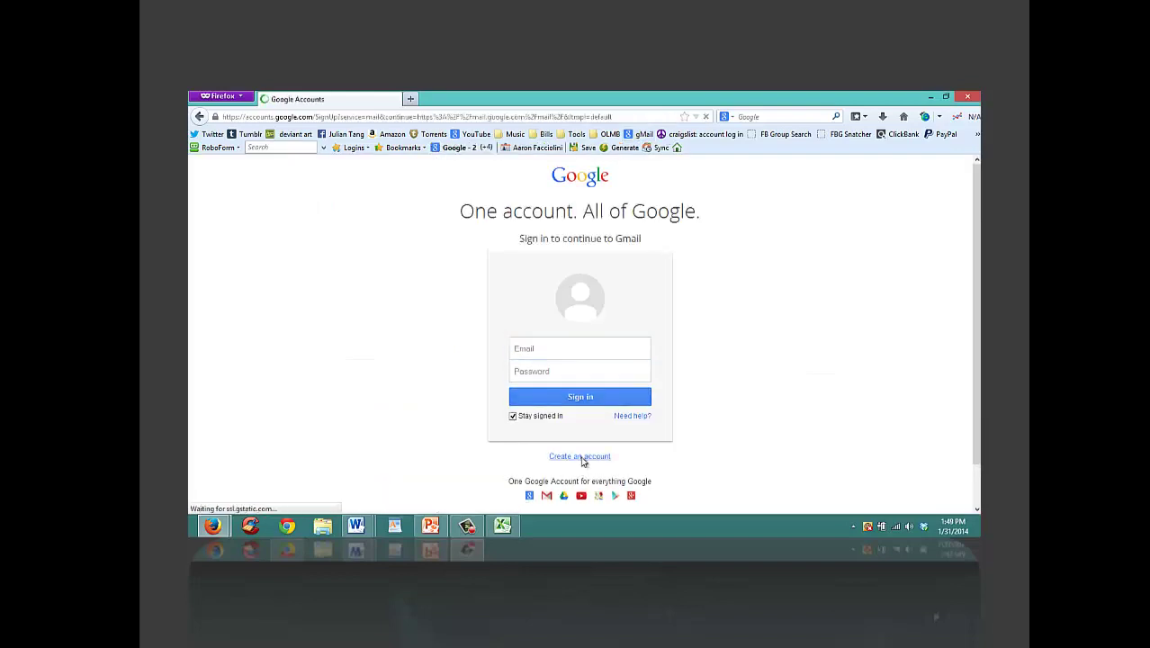
# Step: Enter the first and last name on the sign-up form, then return to the accolc spreadsheet
pyautogui.click(689, 287)
pyautogui.write('lobqwfh')
pyautogui.click(760, 290)
pyautogui.write('aBGjPHc')
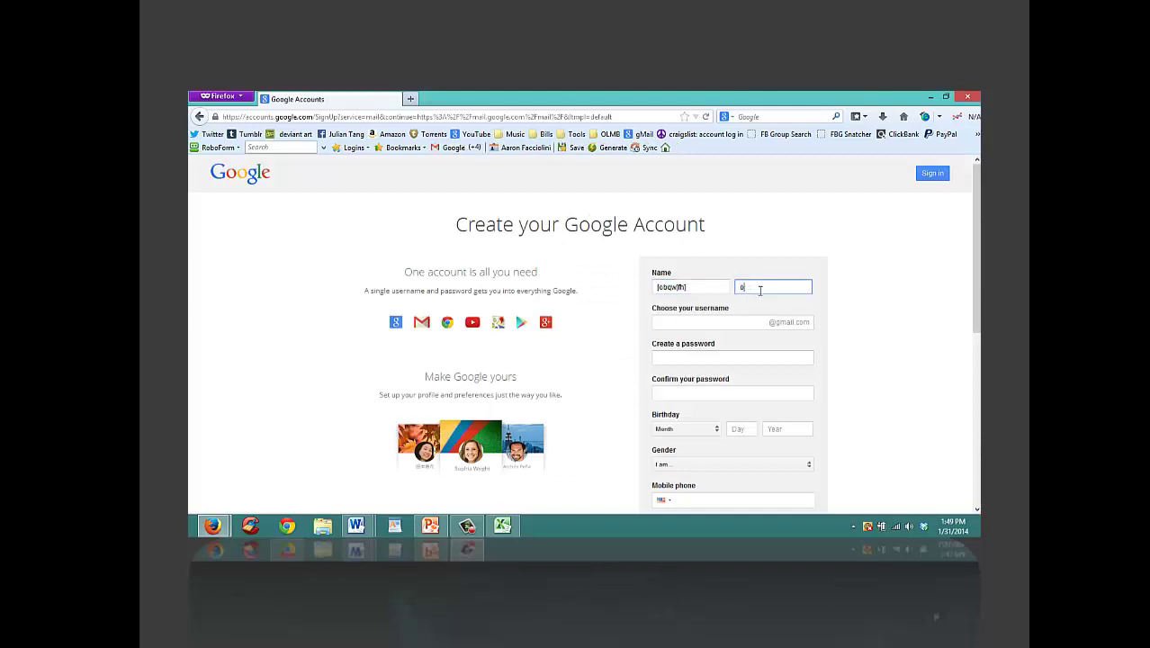
pyautogui.click(734, 318)
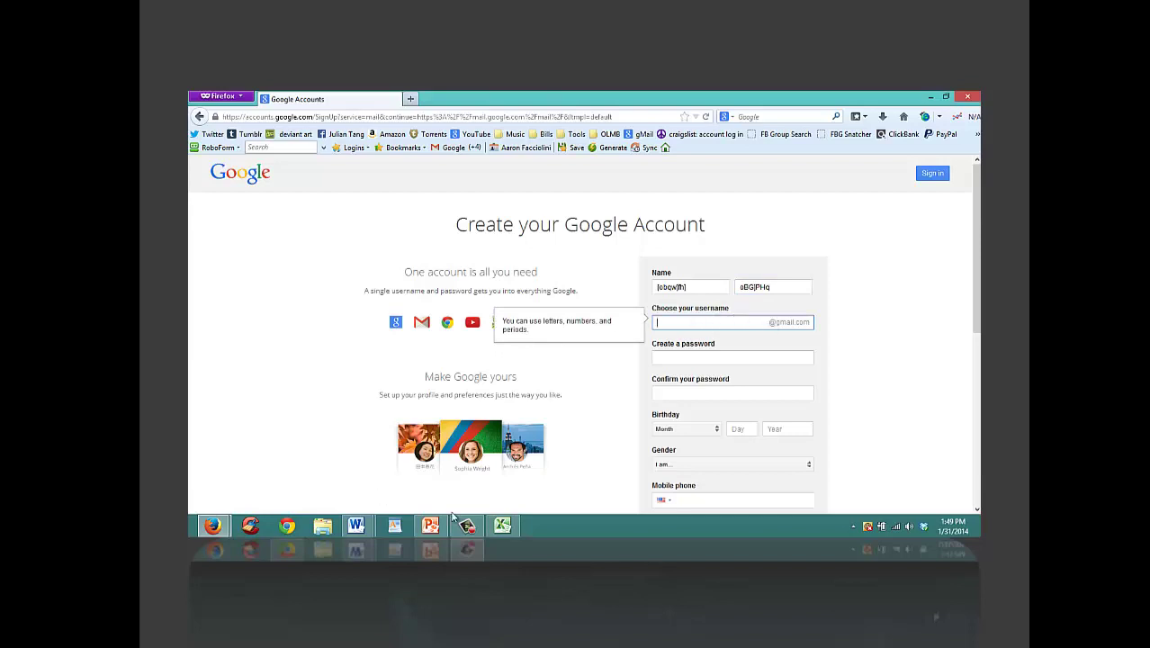
pyautogui.click(503, 525)
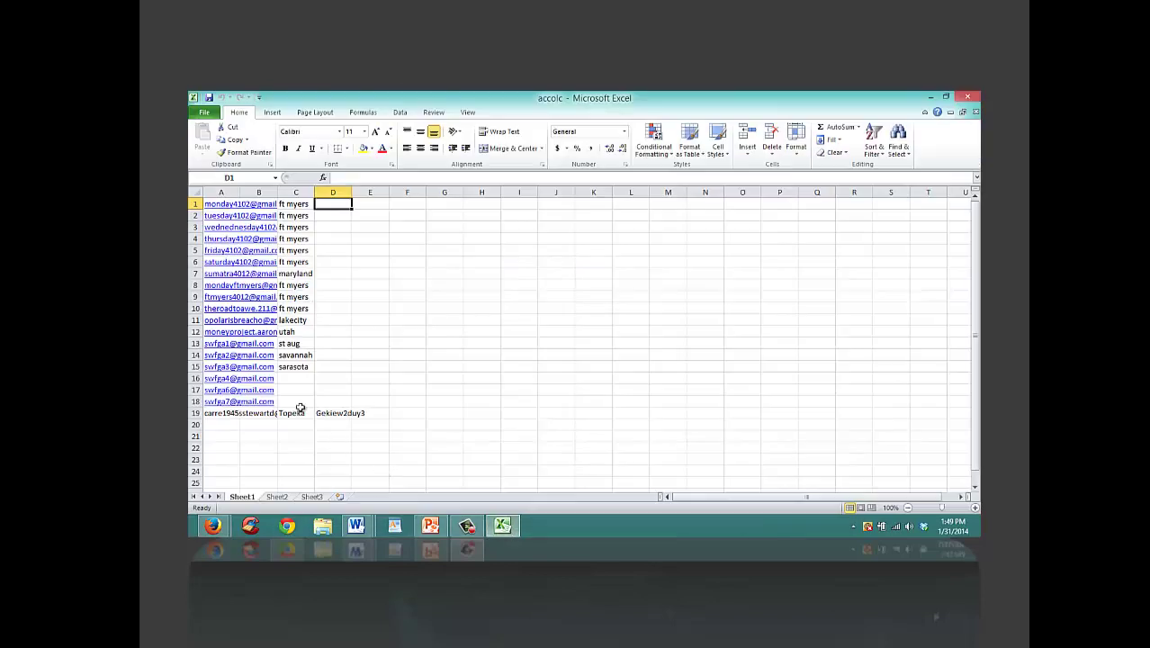
# Step: Select cells A13 and B16, closing the Mail app that popped up, then close Excel
pyautogui.click(217, 346)
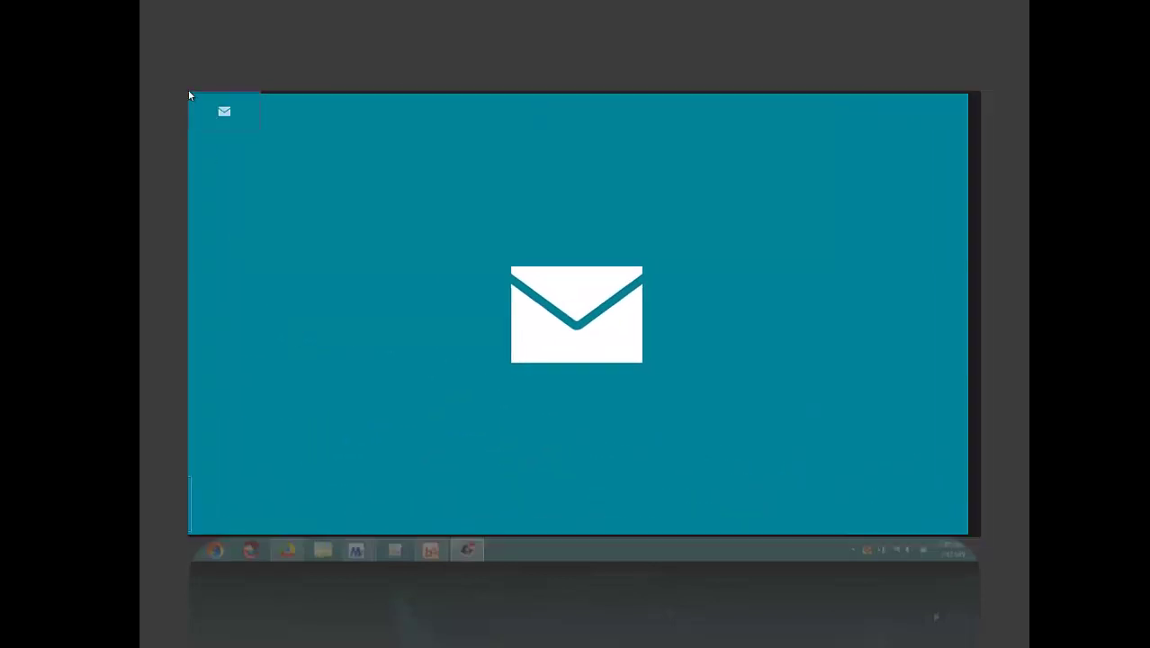
pyautogui.click(226, 109)
pyautogui.click(221, 100)
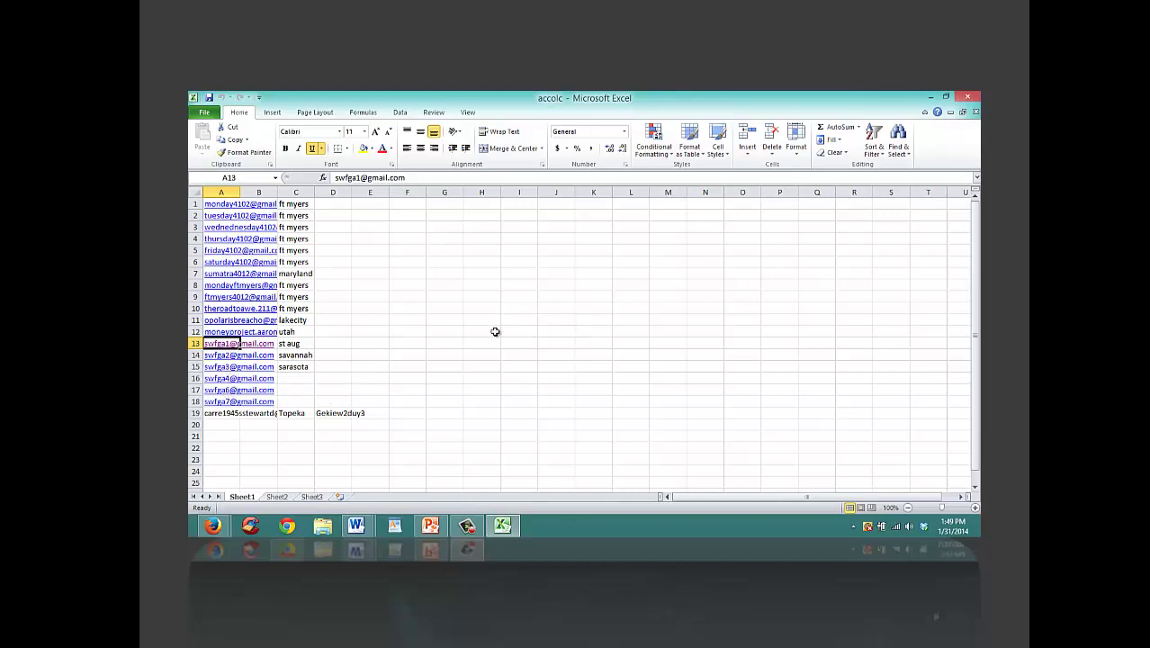
pyautogui.click(258, 379)
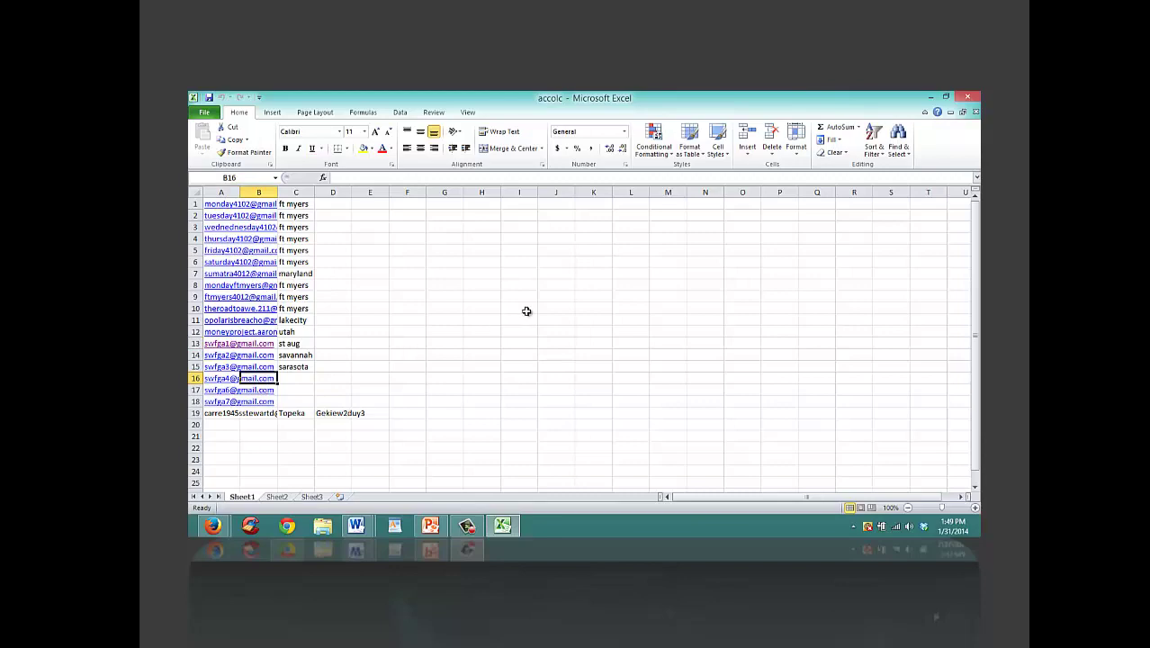
pyautogui.click(971, 101)
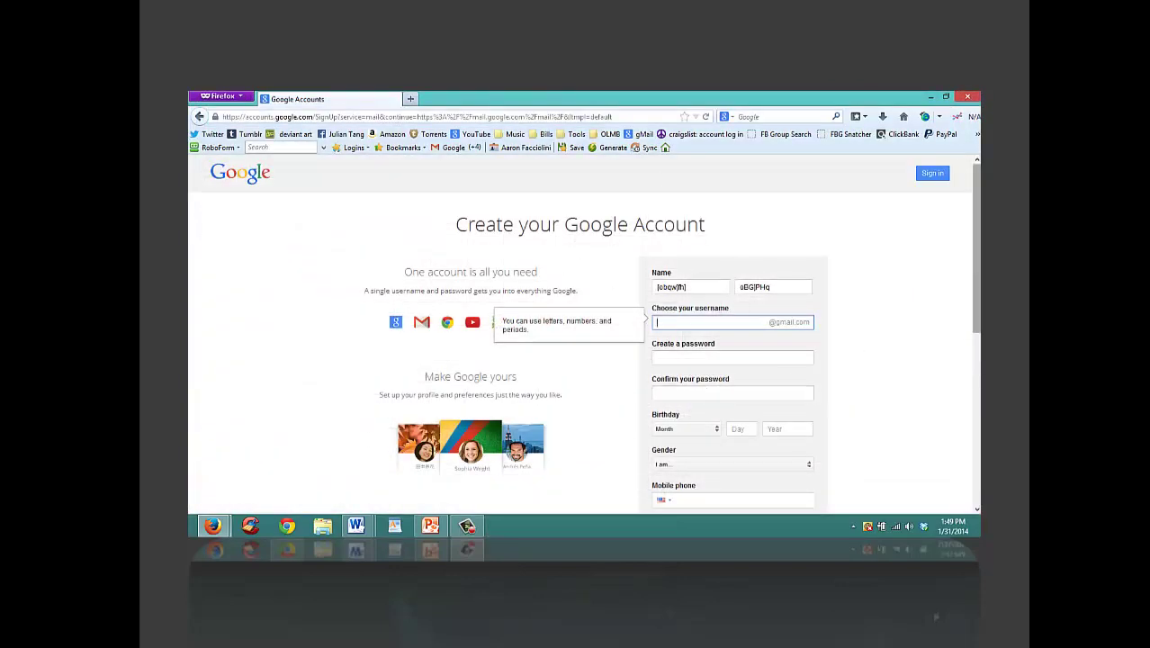
# Step: Switch to the craigslist account log-in page via the 'craigslist: account log in' bookmark
pyautogui.scroll(-5, 793, 428)
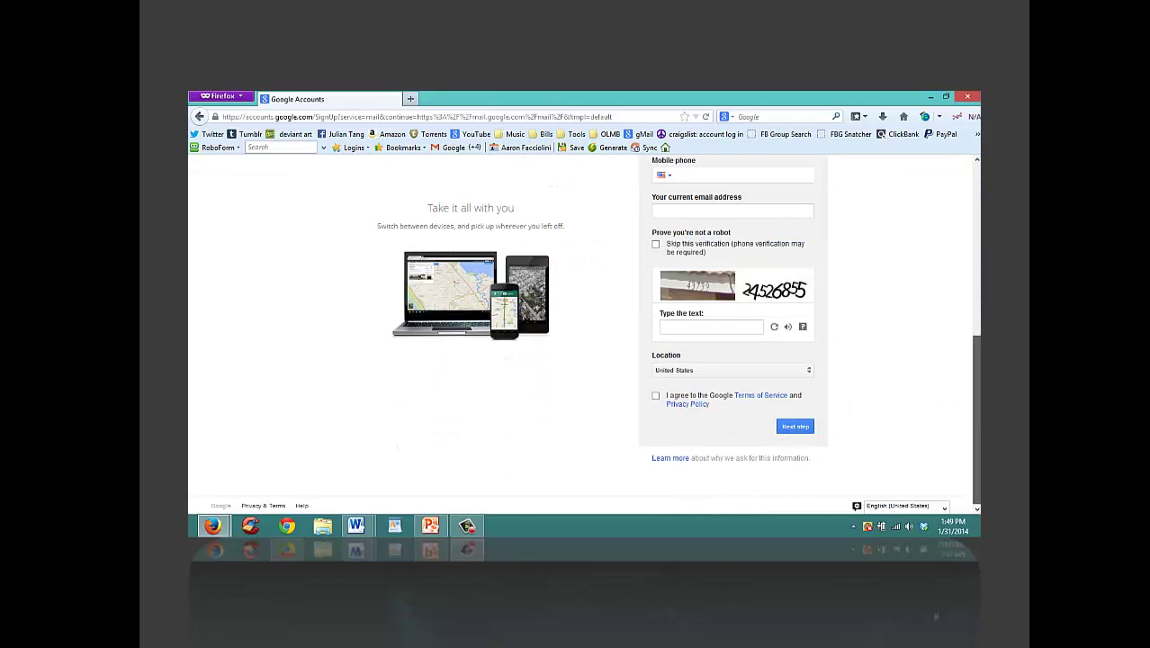
pyautogui.scroll(1, 974, 405)
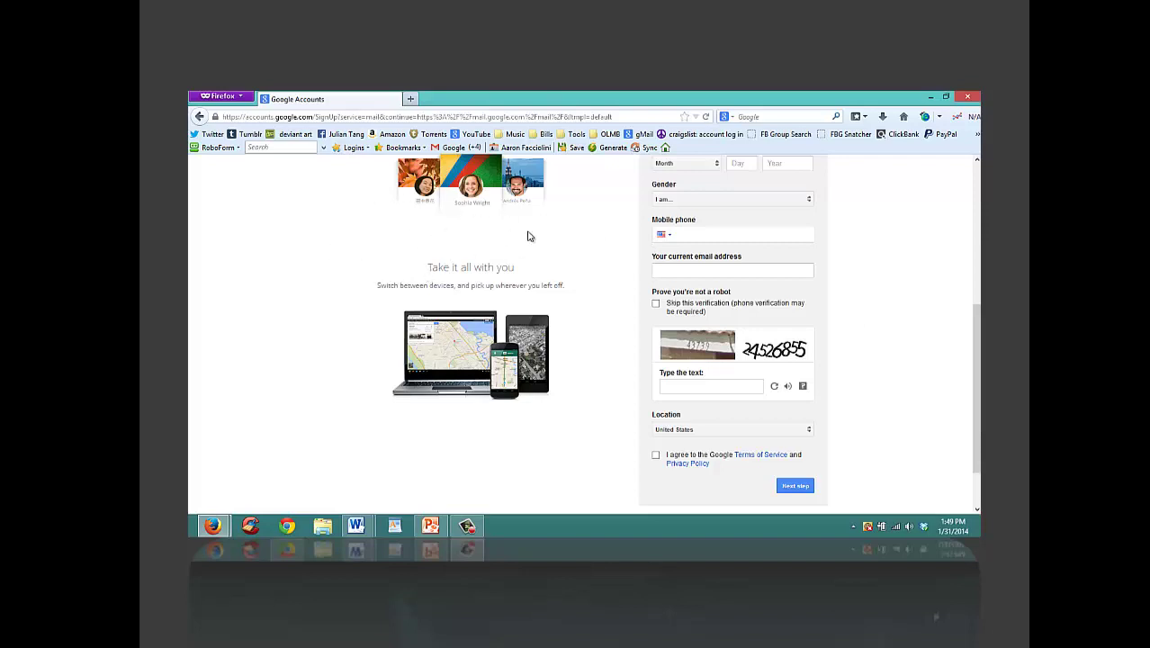
pyautogui.click(670, 136)
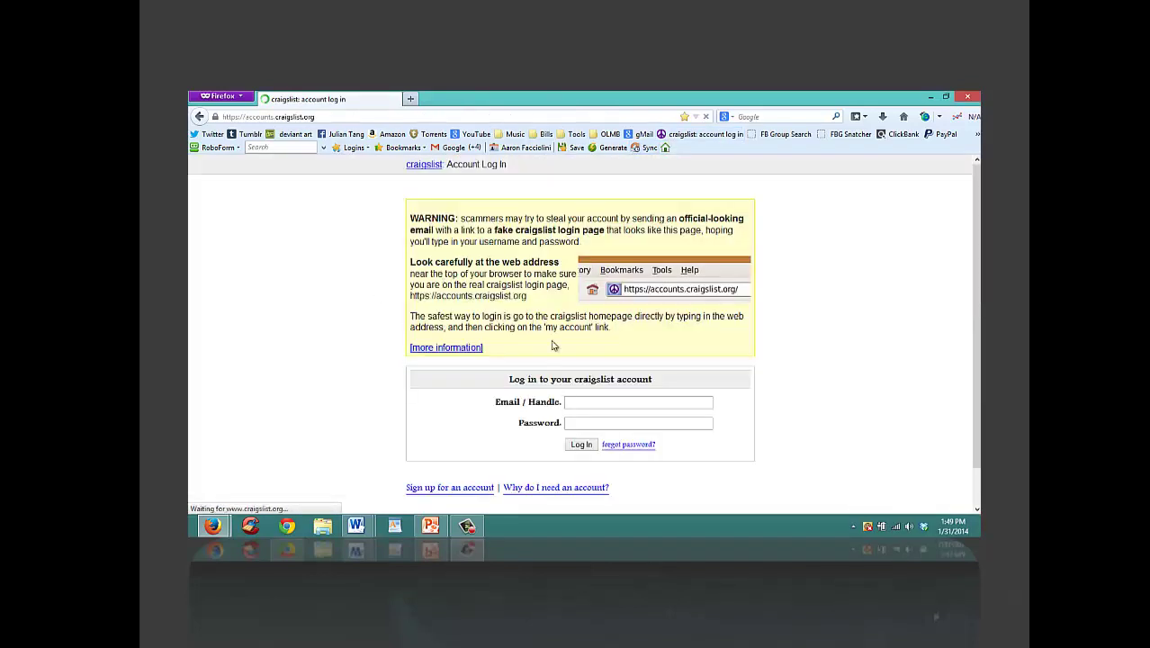
# Step: Enter the account e-mail in Email / Handle, move to Password, and switch to Chrome
pyautogui.write('sw')
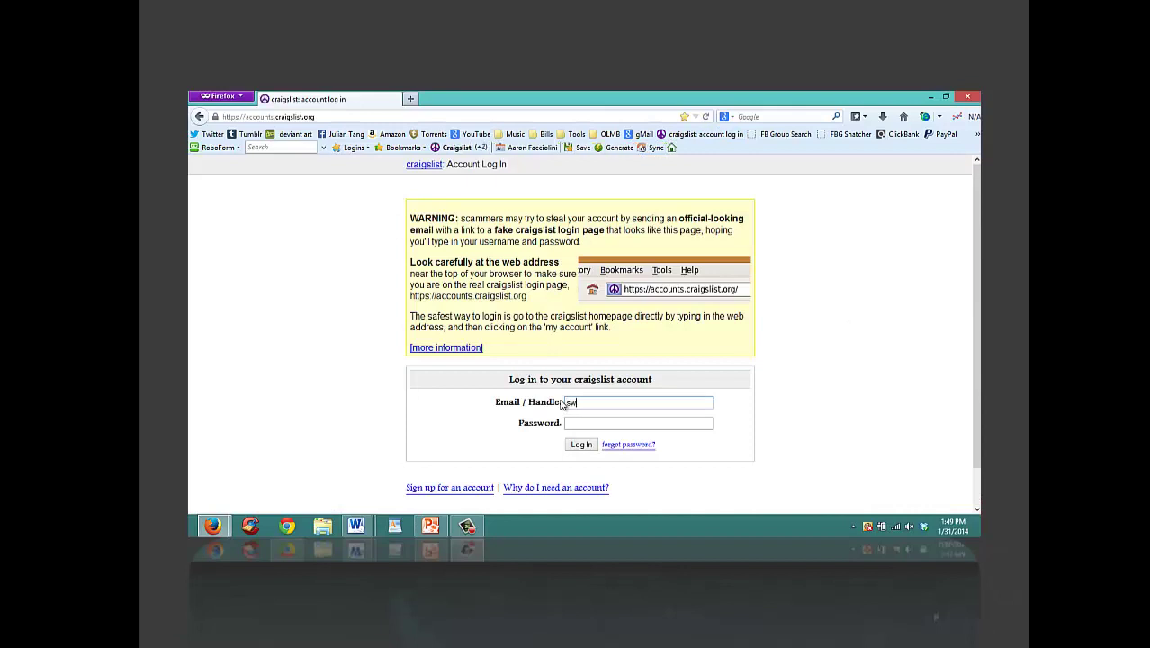
pyautogui.moveTo(441, 349); pyautogui.dragTo(361, 298)
pyautogui.click(608, 408)
pyautogui.click(596, 420)
pyautogui.click(288, 528)
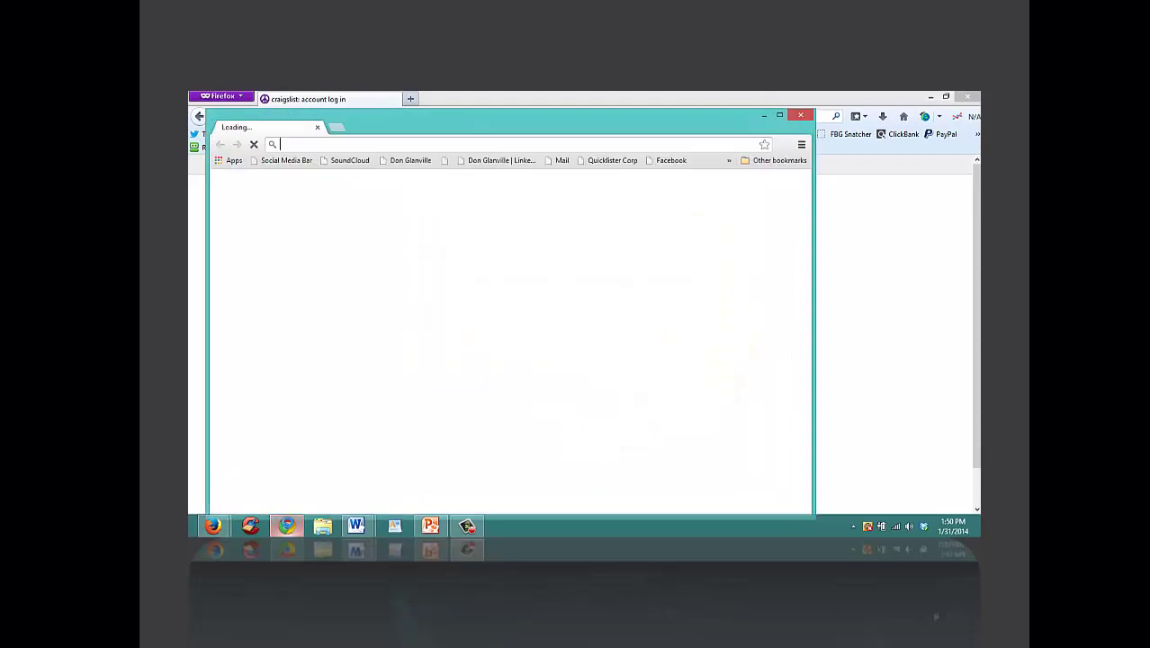
# Step: Maximize Chrome and load savannah.craigslist.org/jjj
pyautogui.click(780, 114)
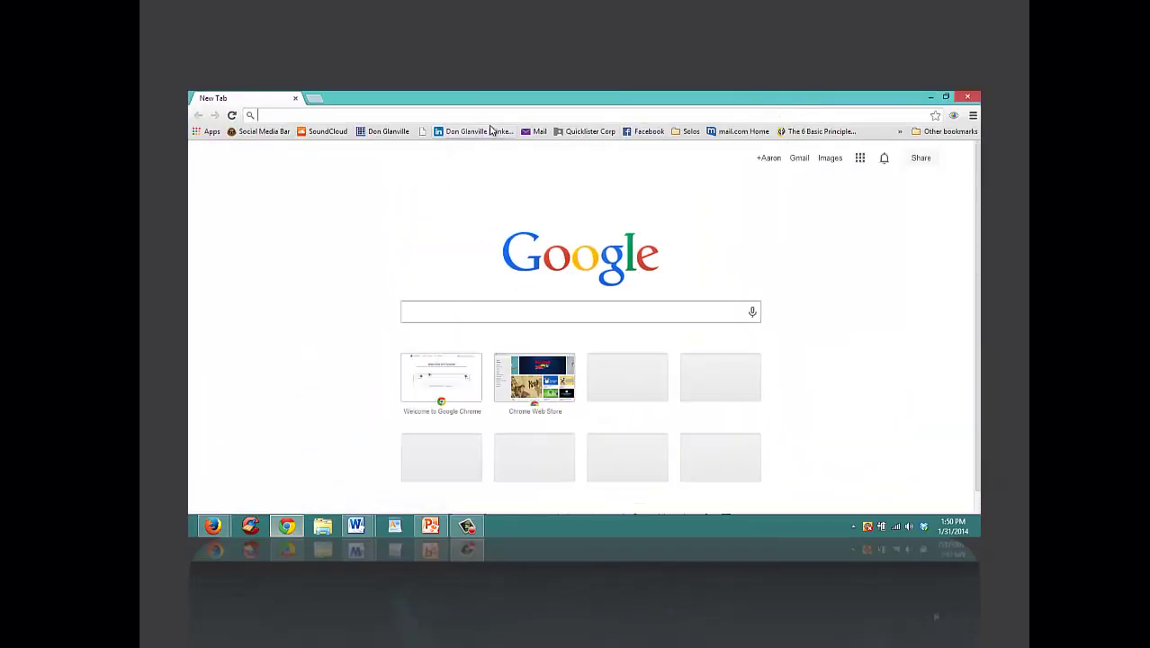
pyautogui.write('sa')
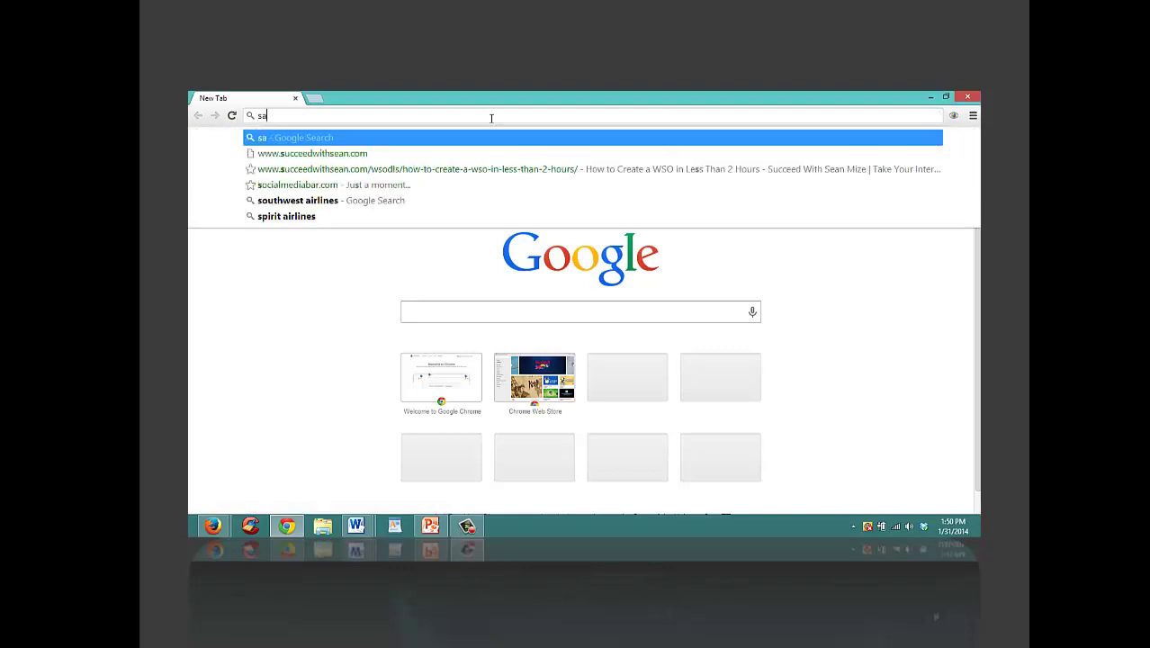
pyautogui.write('vanna')
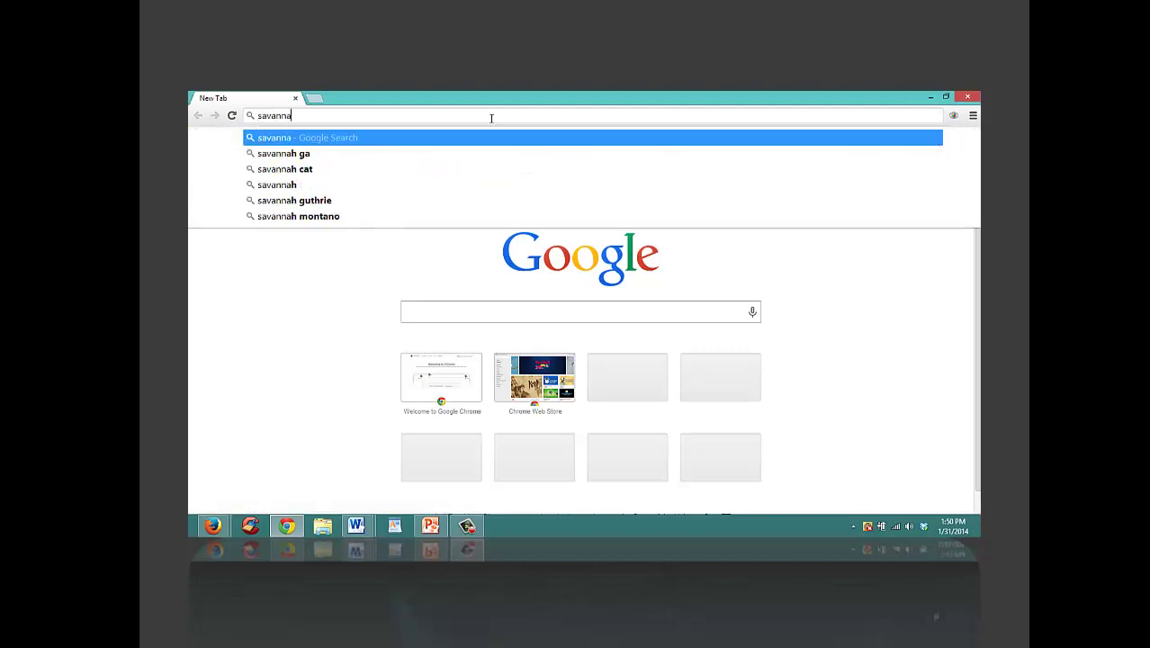
pyautogui.write('h.craigslist.')
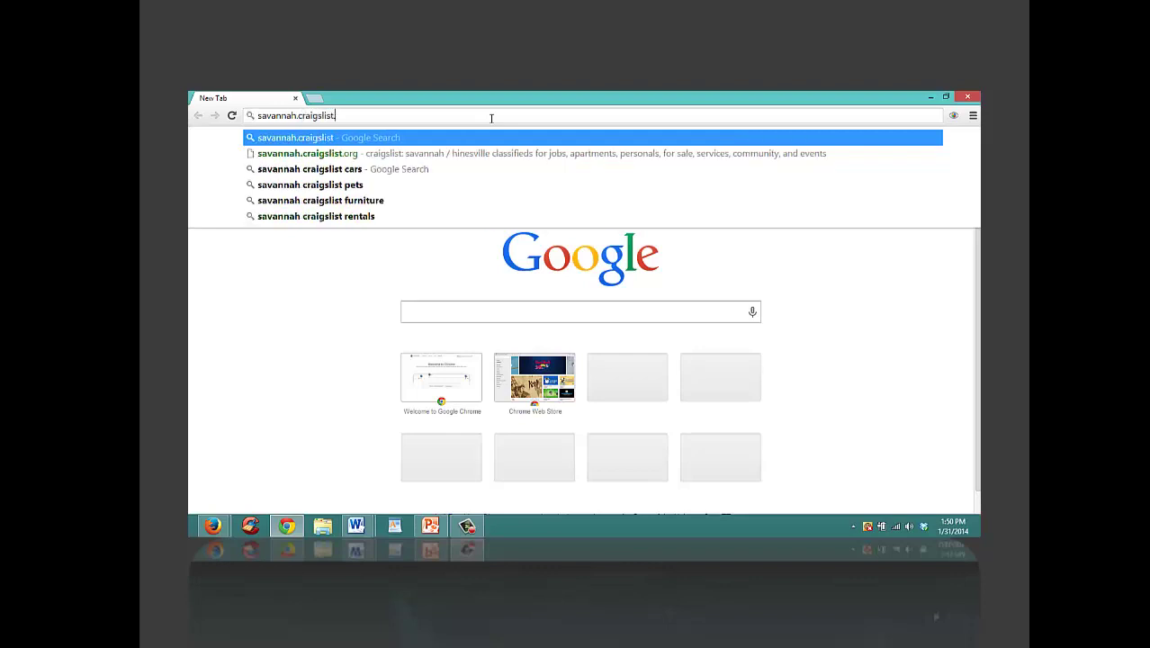
pyautogui.write('org')
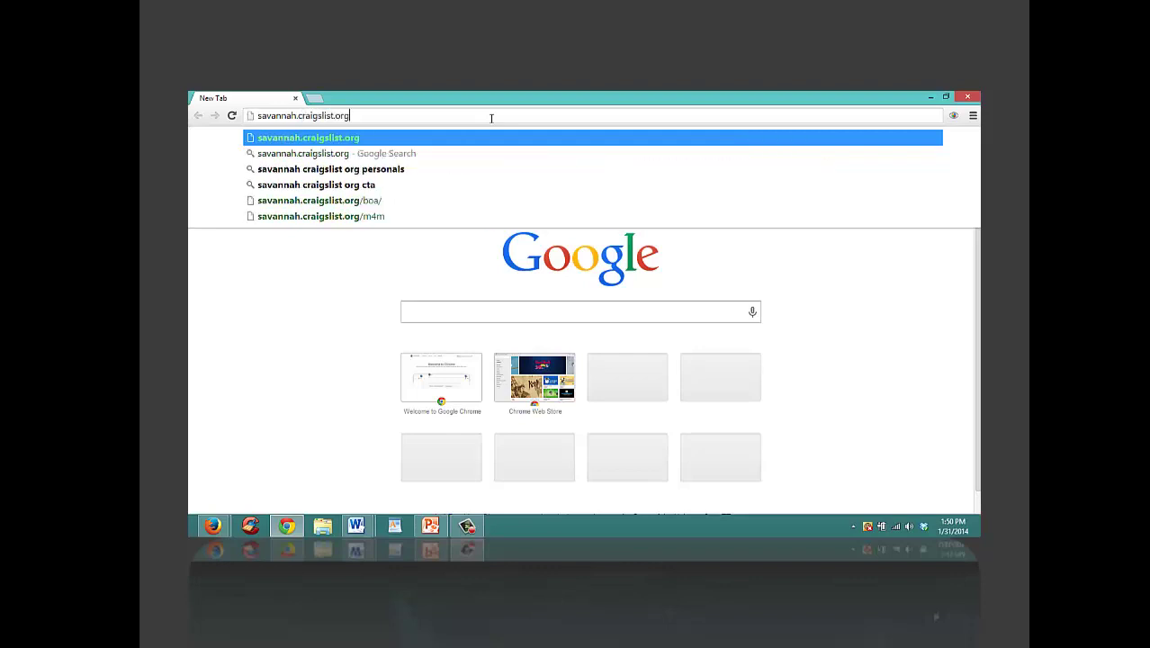
pyautogui.write('/jjj')
pyautogui.press('Return')
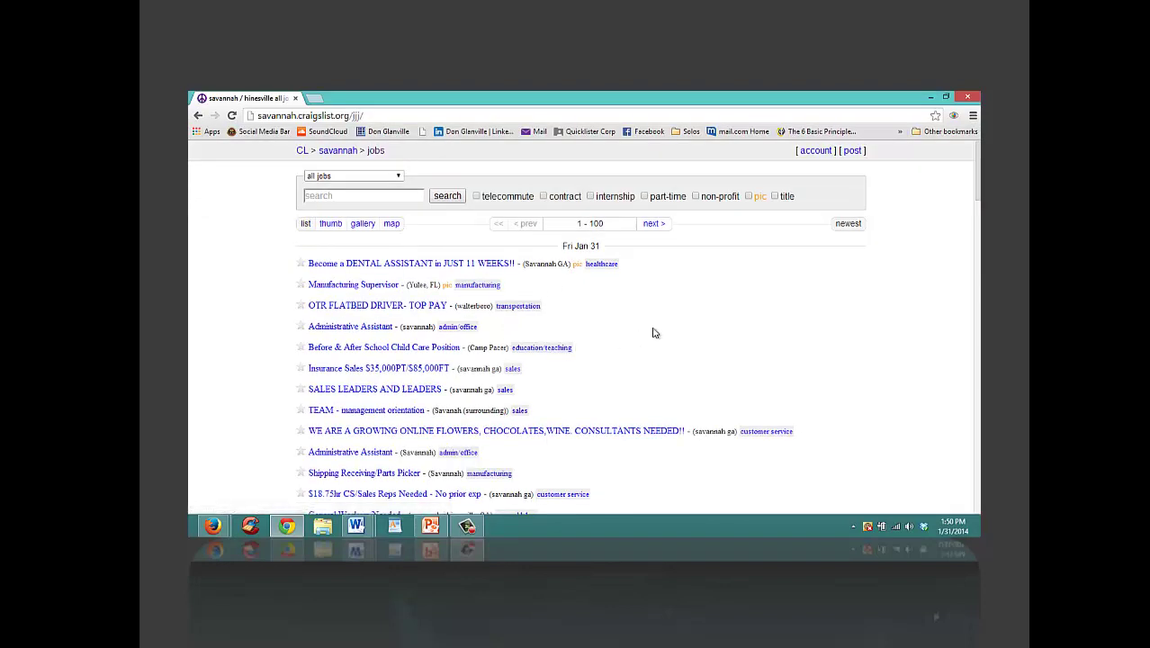
# Step: Open the $18.75hr CS/Sales Reps post, try its apply link, go back, and return to Firefox
pyautogui.scroll(-2, 965, 207)
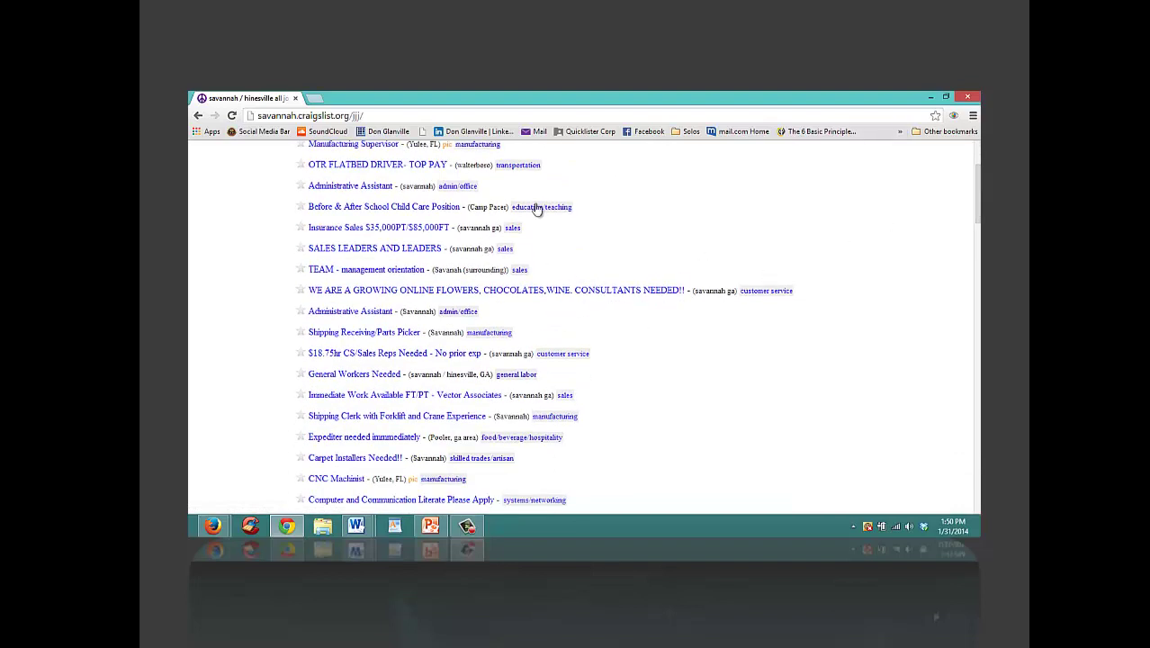
pyautogui.click(378, 357)
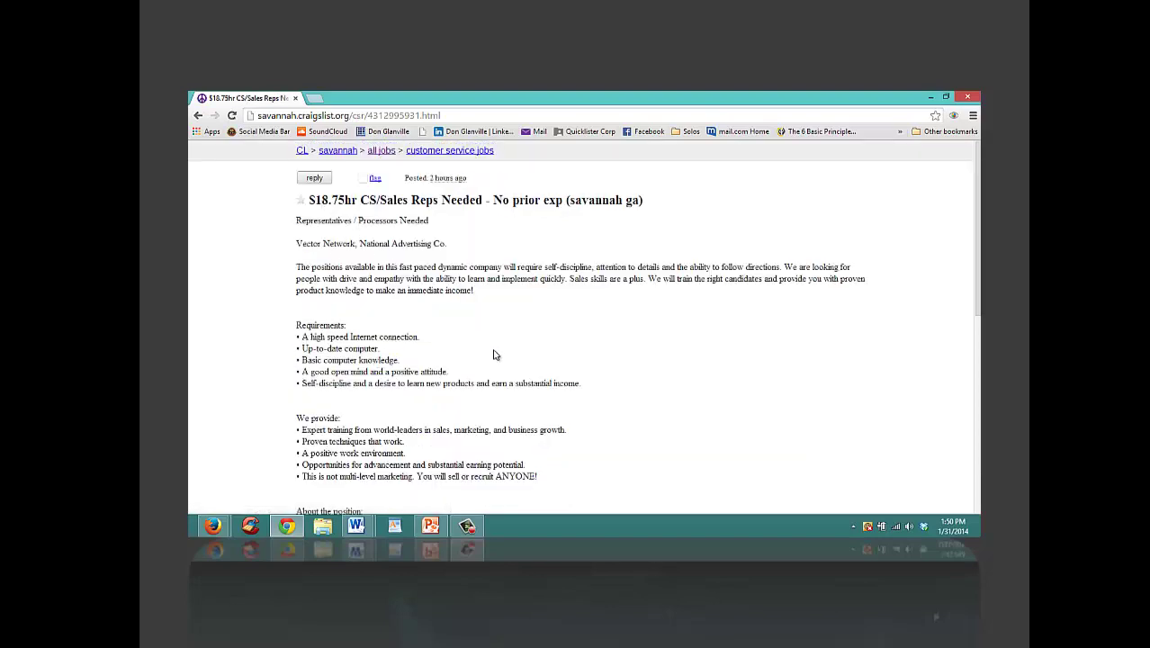
pyautogui.scroll(-4, 940, 358)
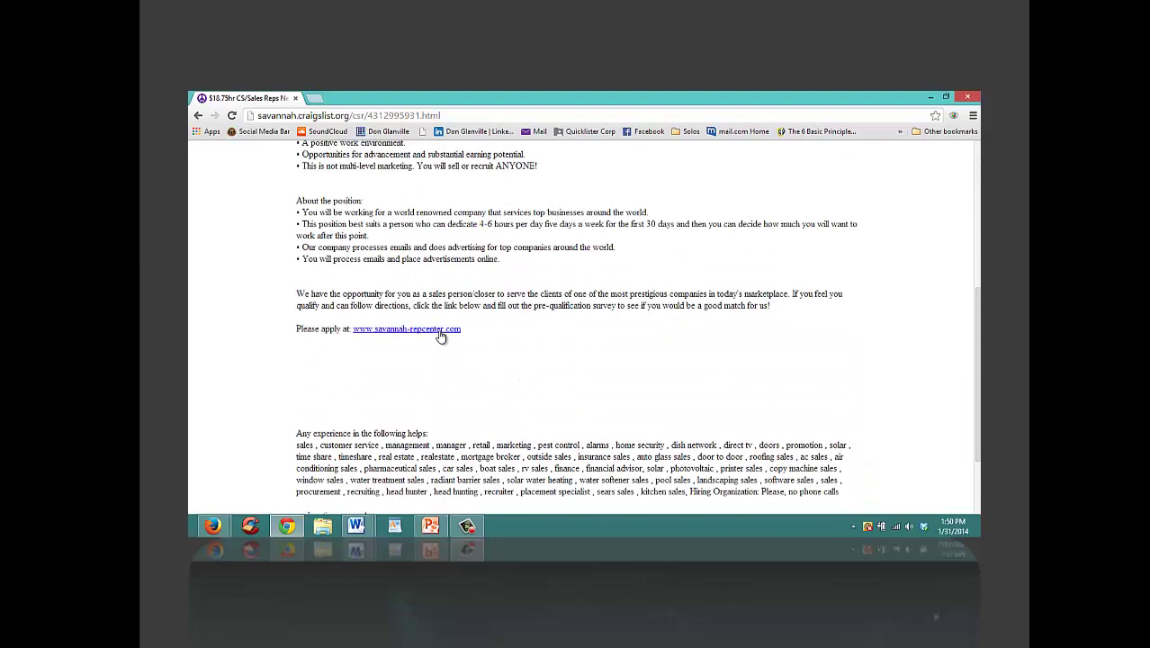
pyautogui.click(441, 334)
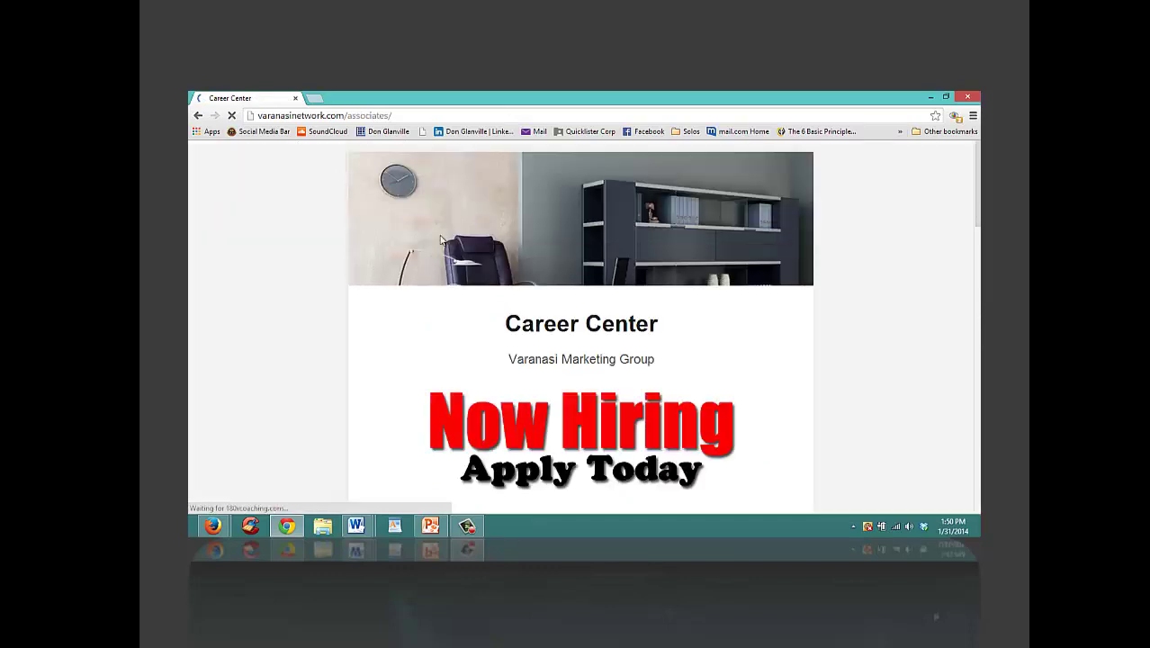
pyautogui.click(197, 118)
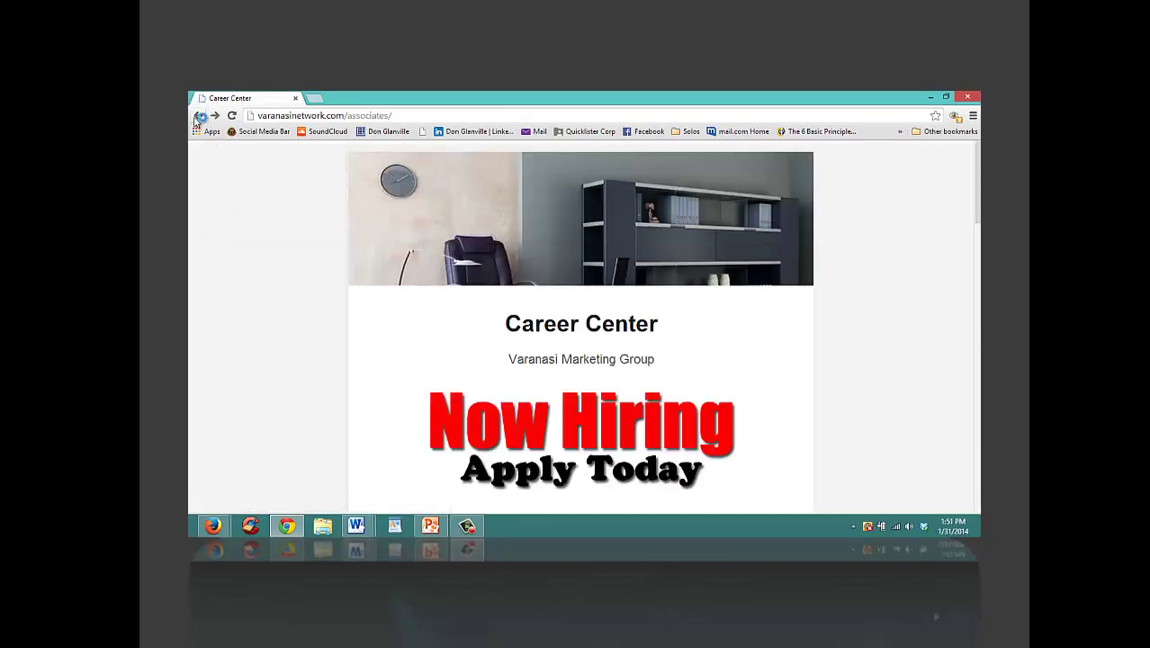
pyautogui.click(197, 118)
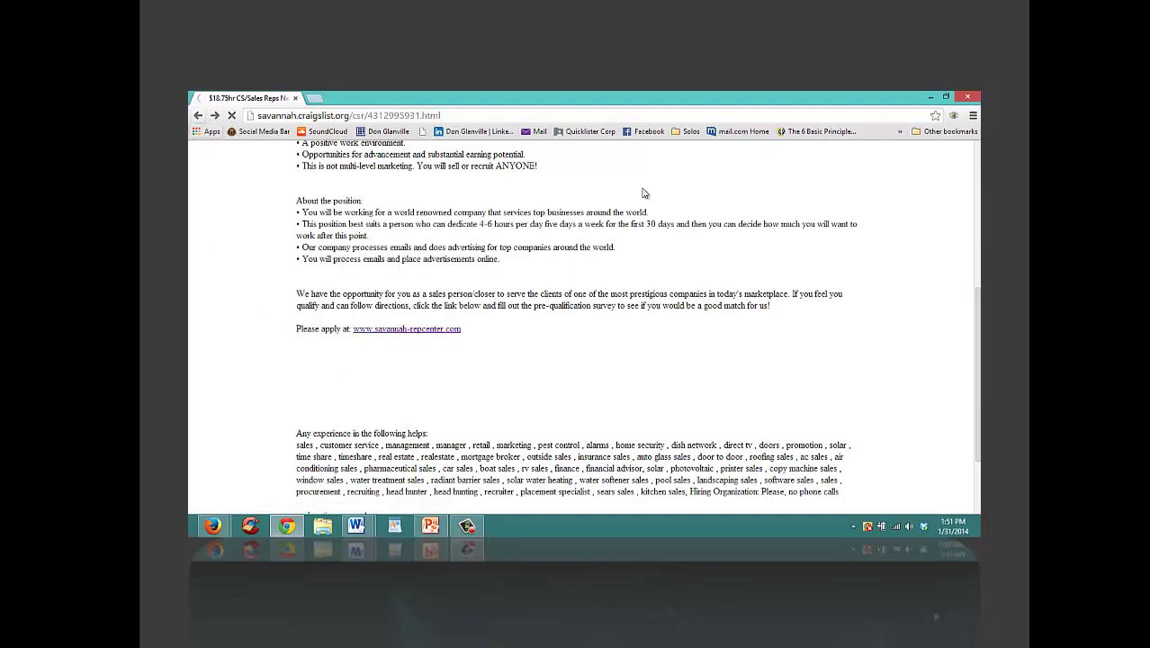
pyautogui.hotkey('alt', 'Tab')
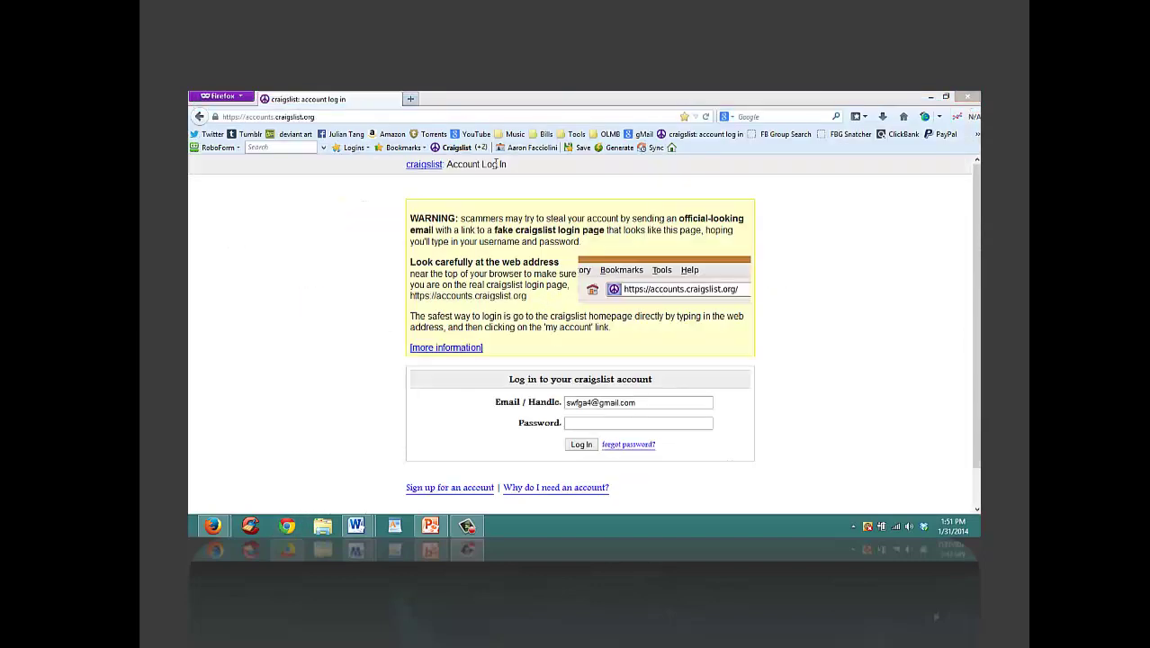
# Step: In a new tab, search 'fort myers map' and open the Google Maps result
pyautogui.click(410, 99)
pyautogui.click(760, 117)
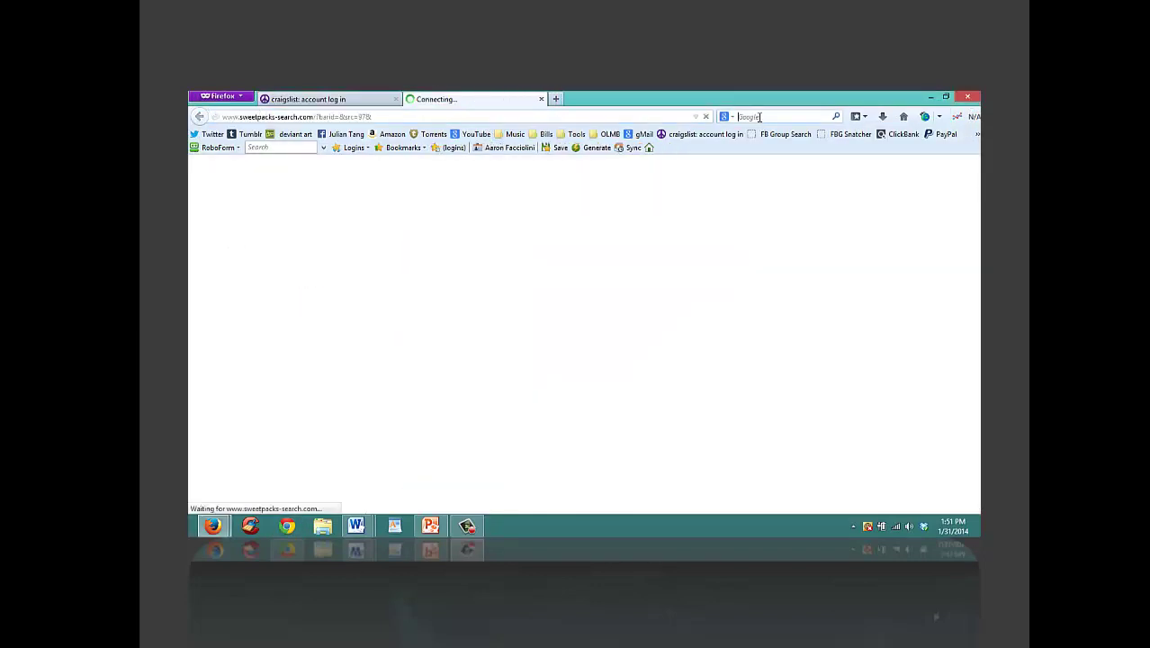
pyautogui.write('f')
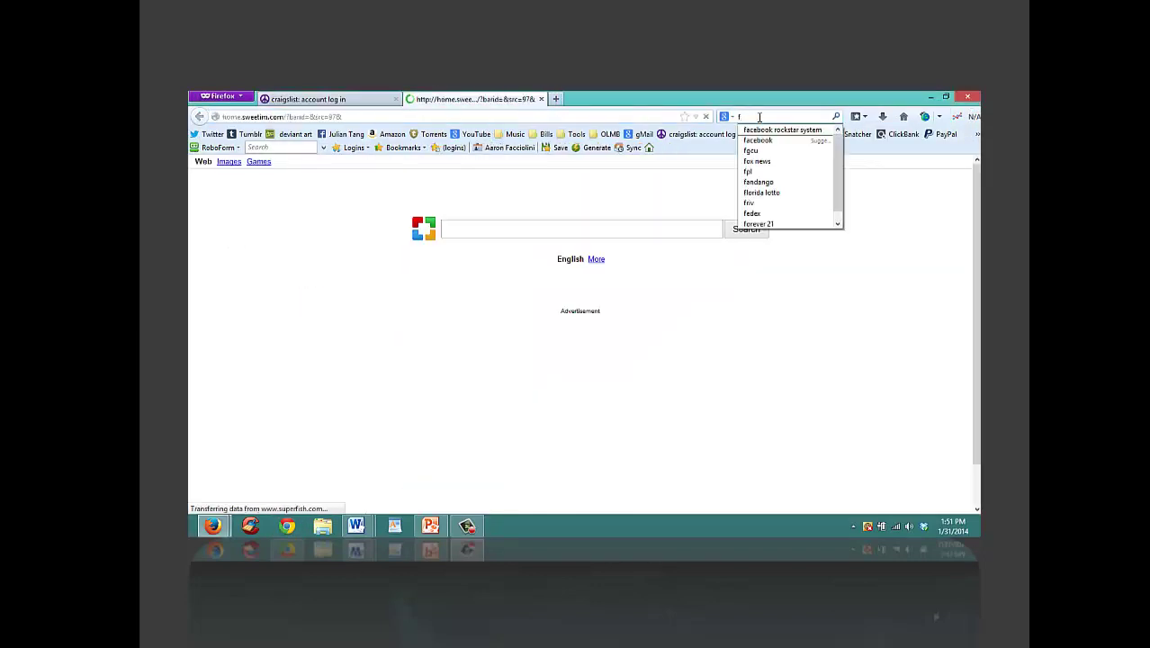
pyautogui.write('ort myers')
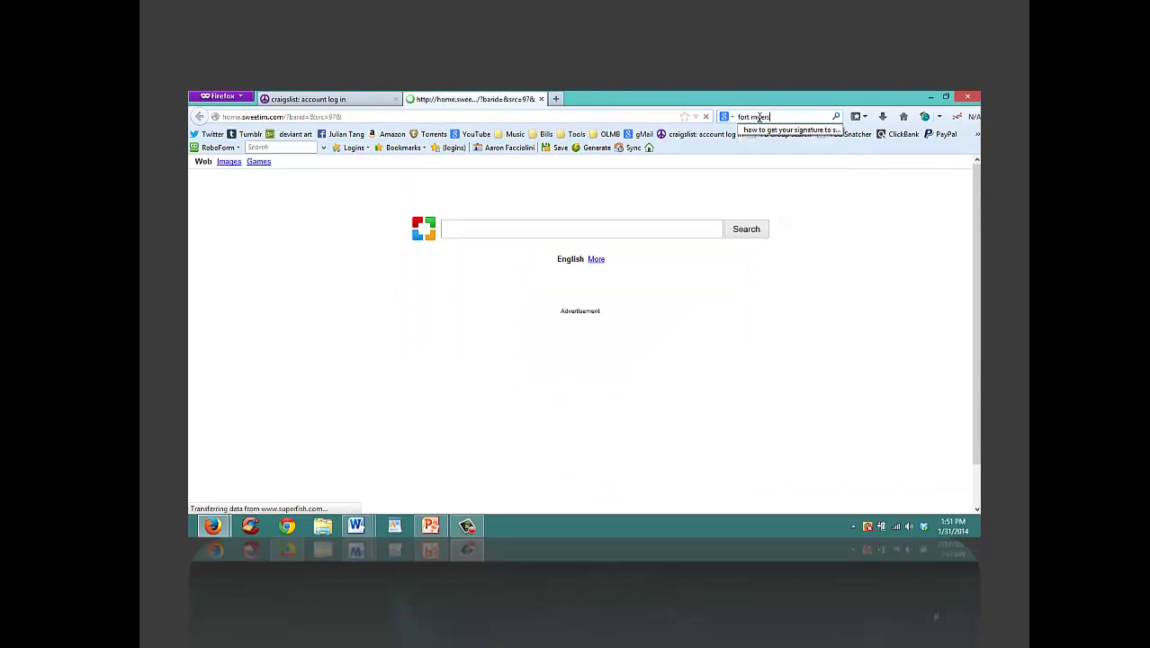
pyautogui.write(' map')
pyautogui.press('Return')
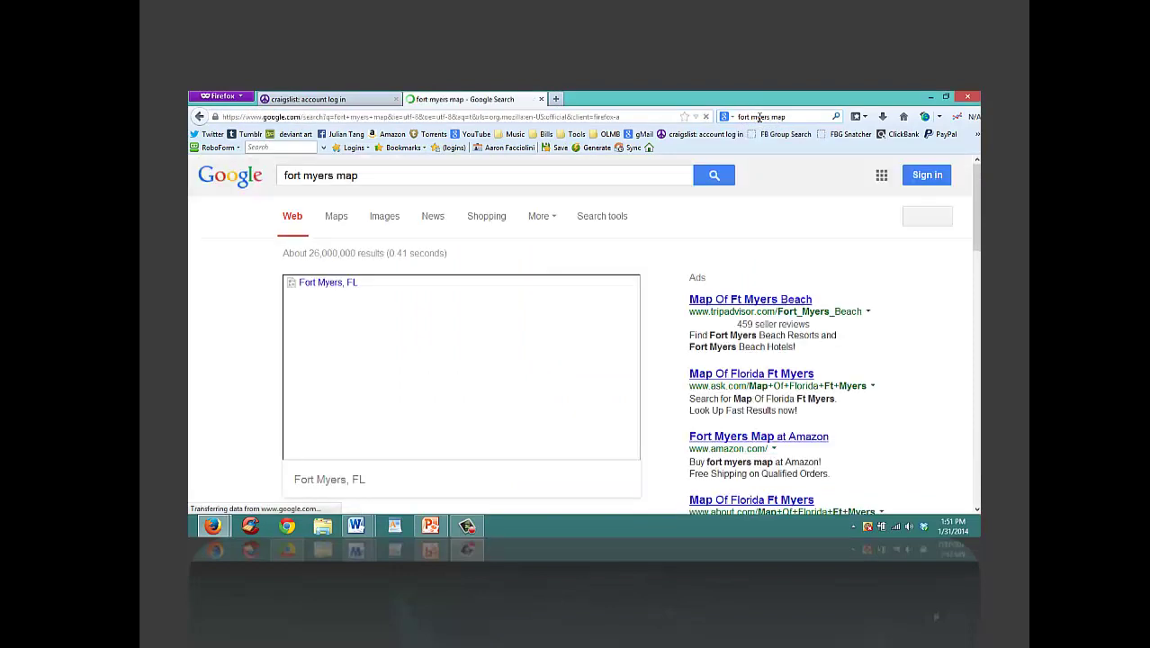
pyautogui.click(454, 356)
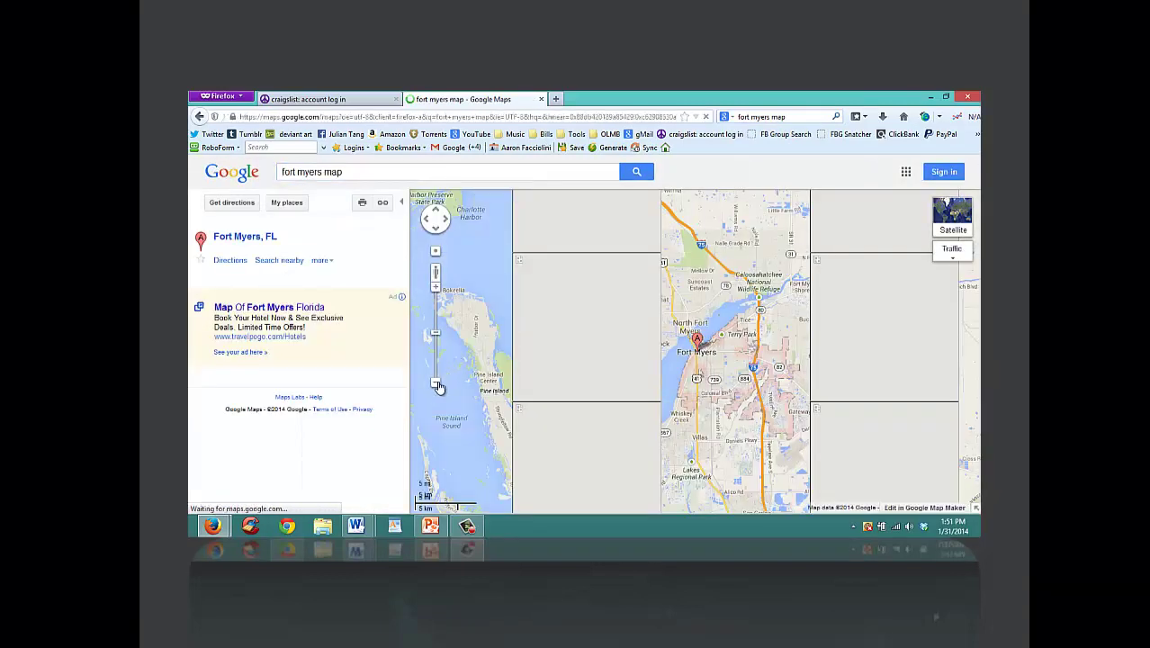
# Step: Zoom the map out four levels to all of Florida and pan north toward Georgia
pyautogui.click(438, 384)
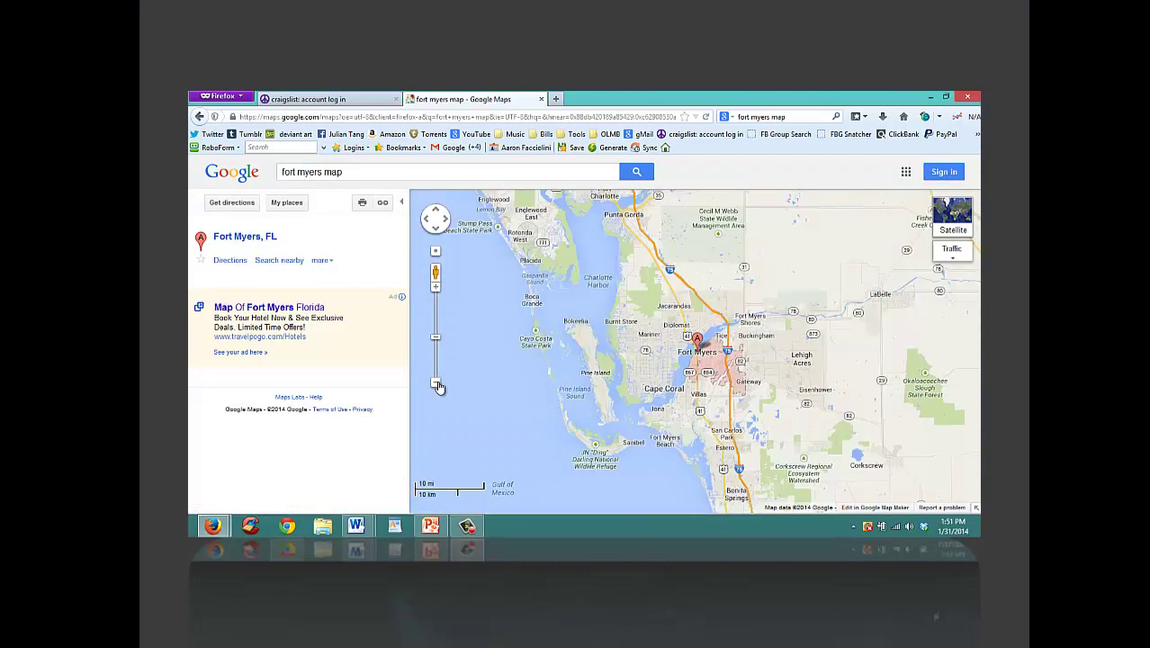
pyautogui.click(438, 384)
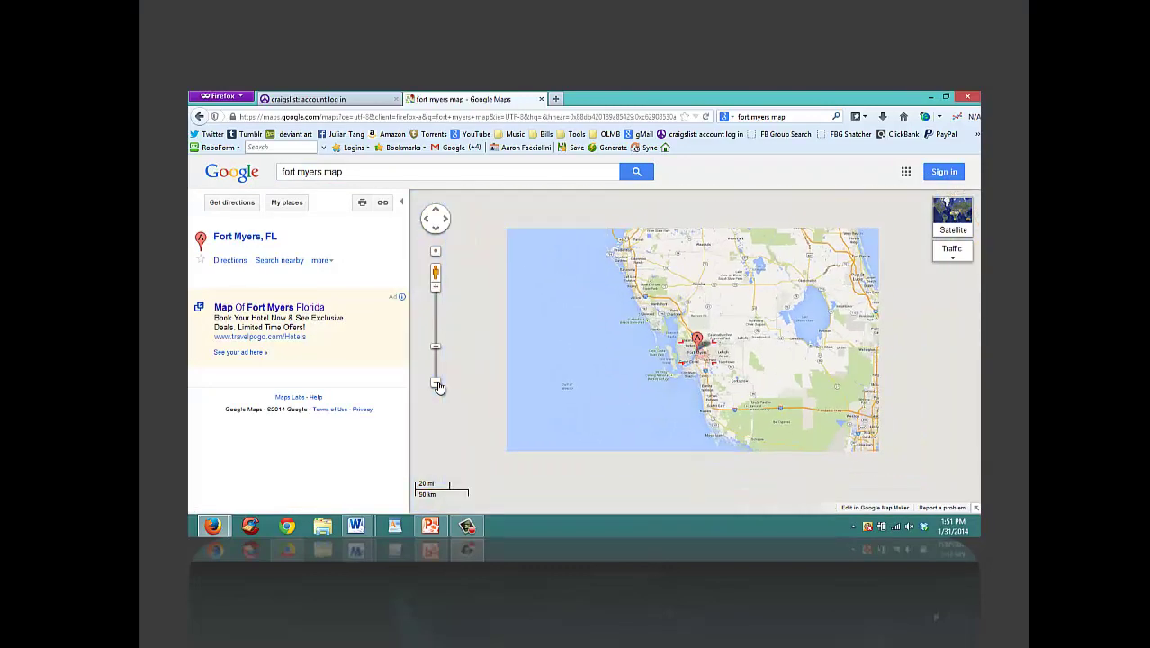
pyautogui.click(437, 385)
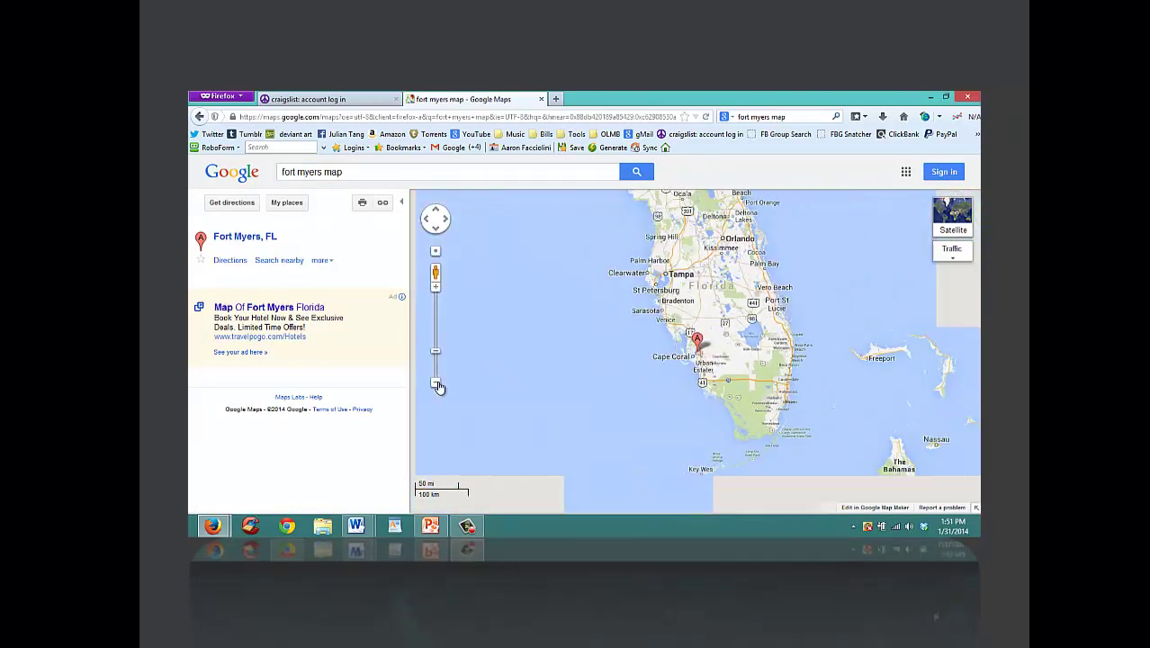
pyautogui.click(438, 384)
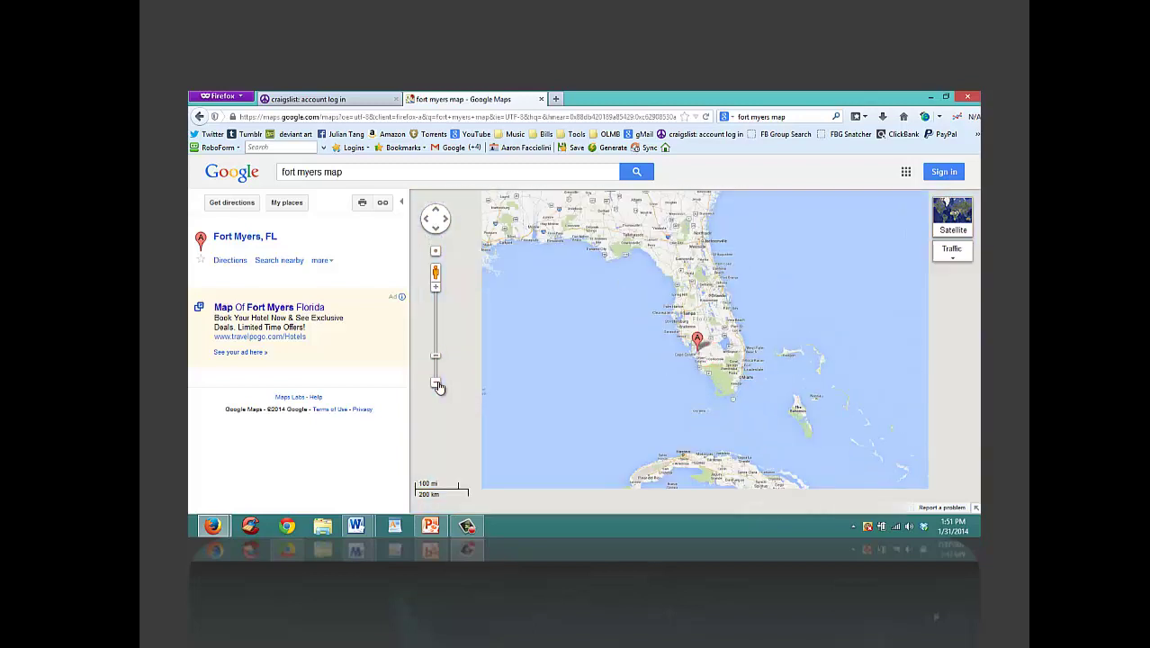
pyautogui.moveTo(689, 267); pyautogui.dragTo(684, 315)
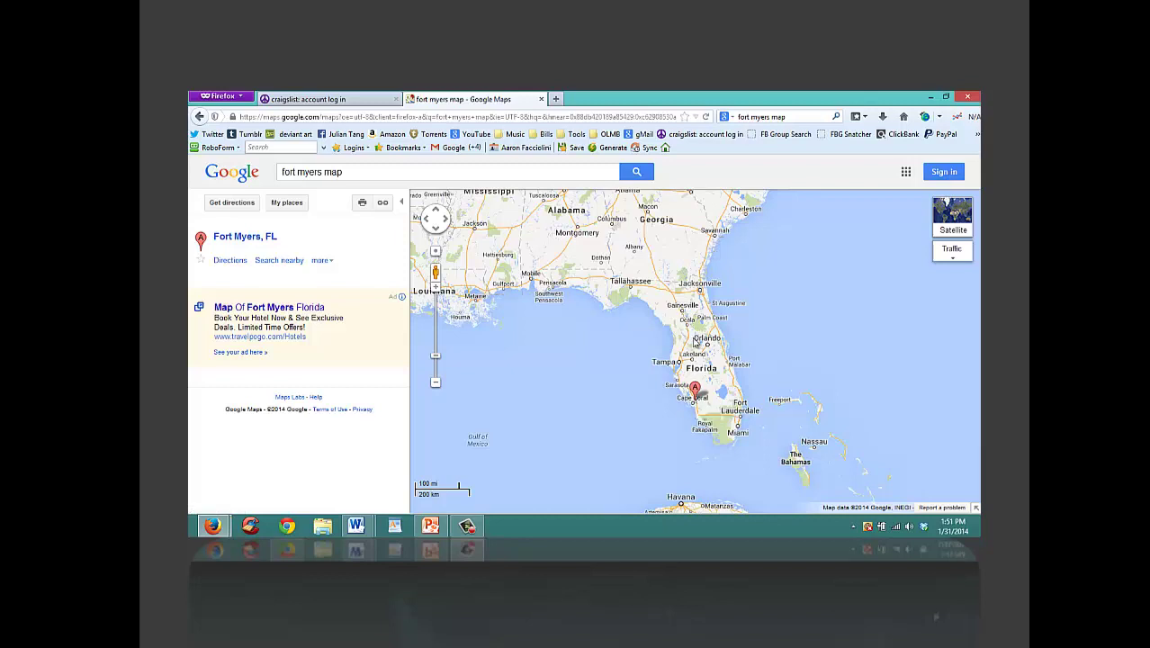
# Step: Get the 453 mi driving route from Savannah, GA to Fort Myers, FL, then close the Maps tab
pyautogui.click(231, 260)
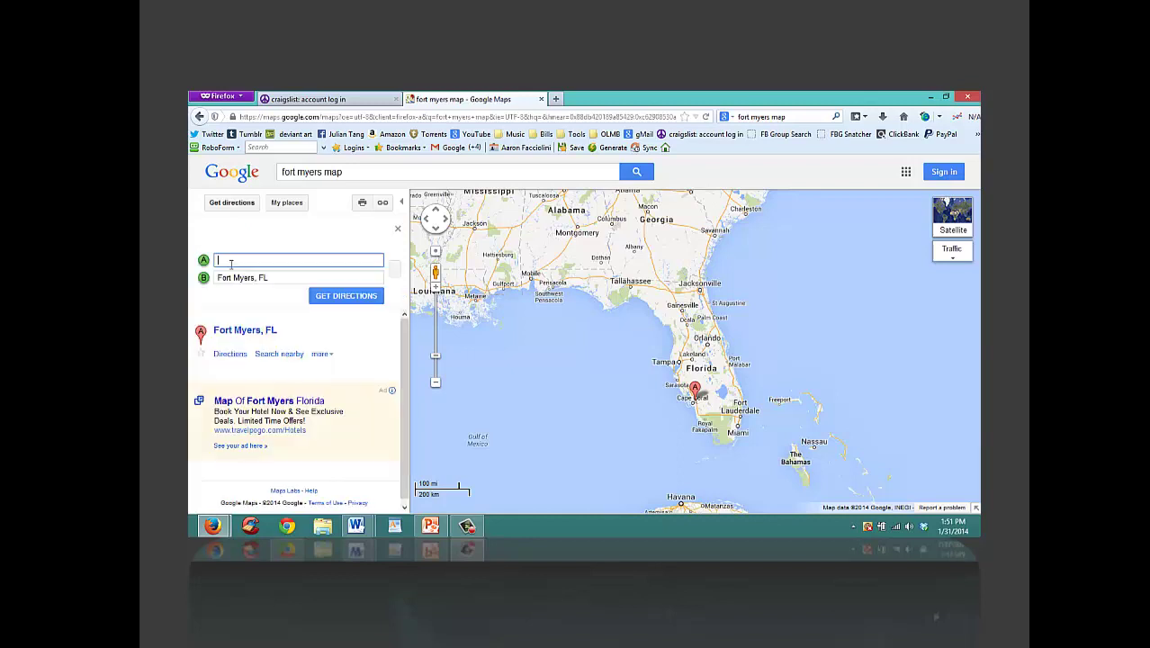
pyautogui.write('savann')
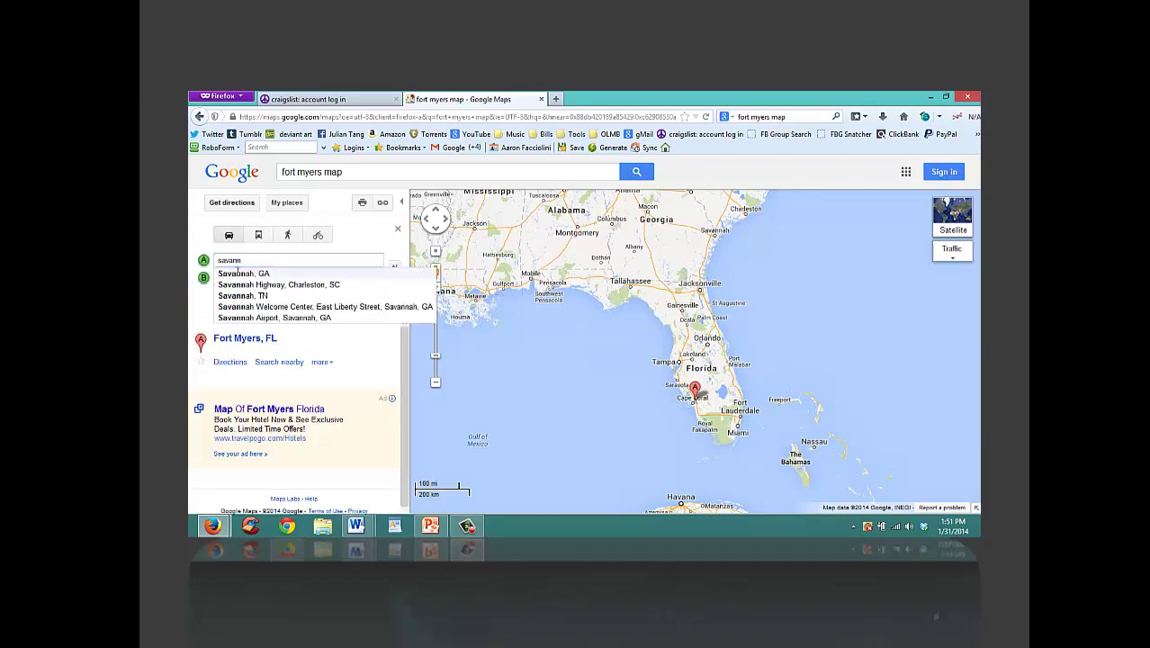
pyautogui.click(238, 273)
pyautogui.click(318, 306)
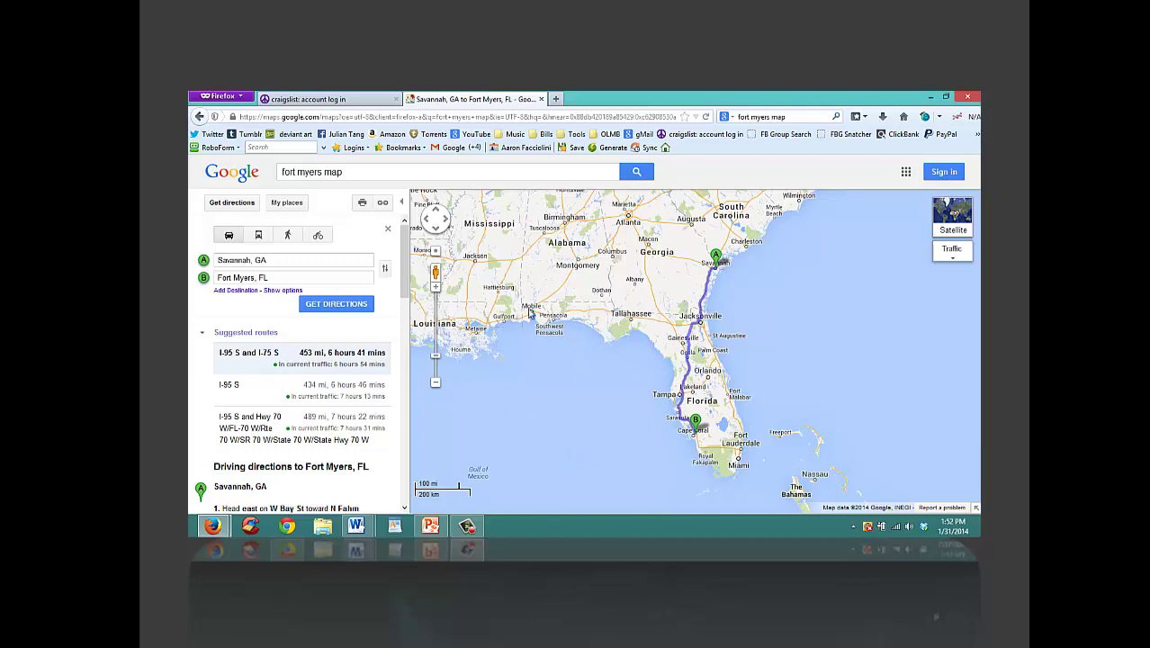
pyautogui.click(542, 99)
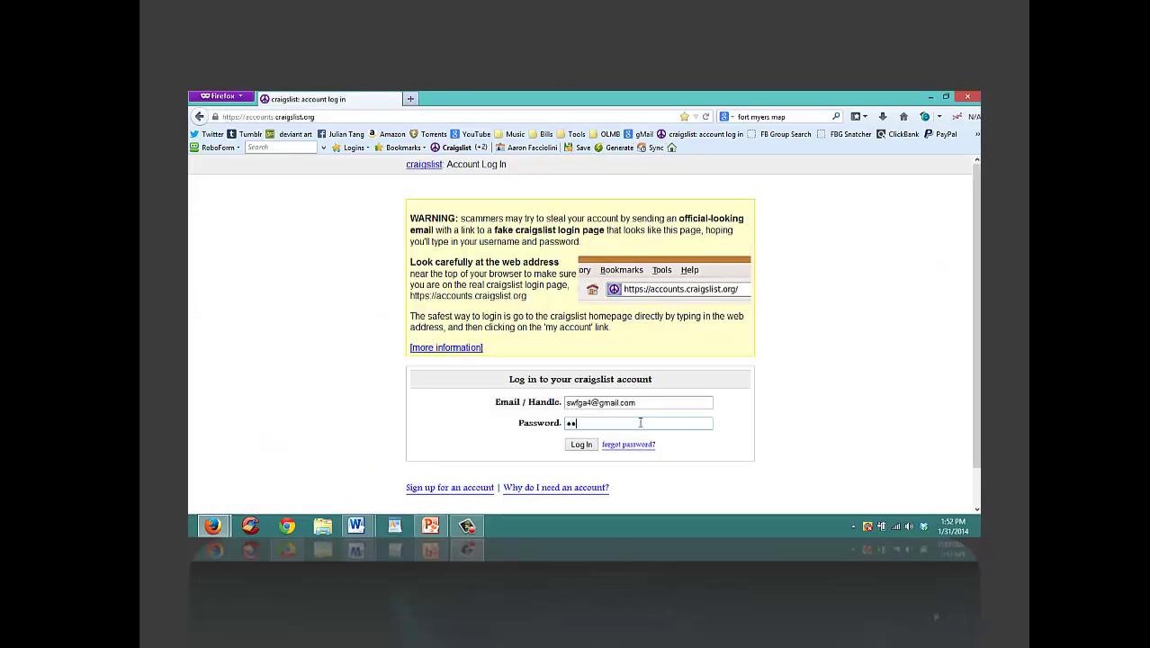
# Step: Submit the craigslist login and go to the Lee County (Fort Myers) craigslist page
pyautogui.press('Return')
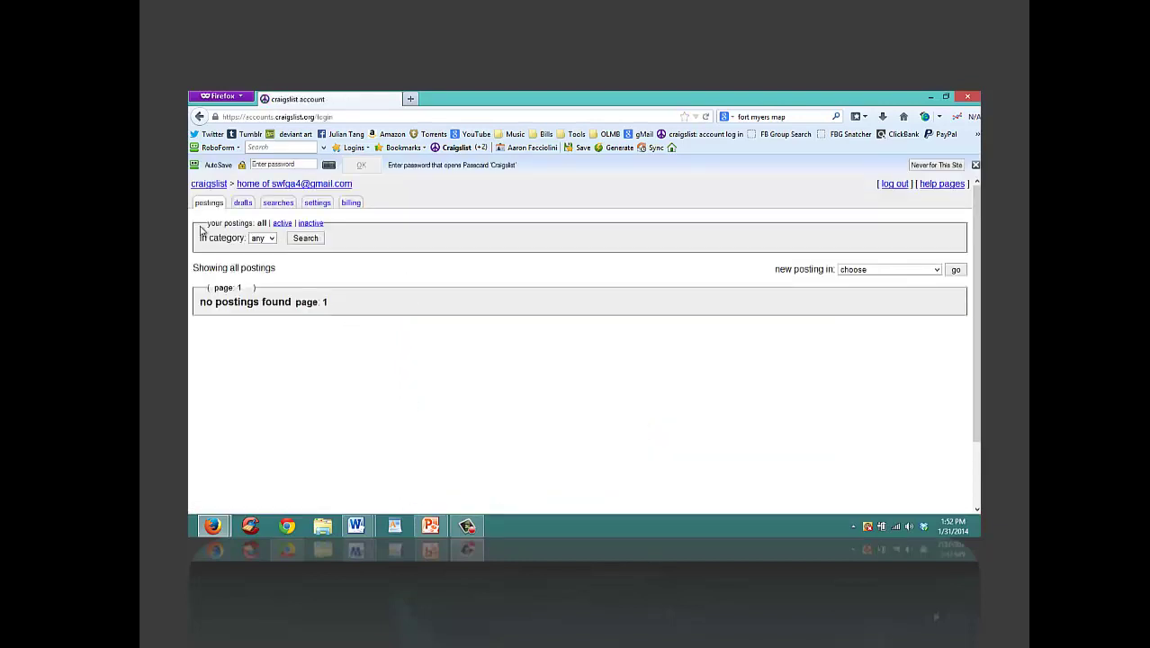
pyautogui.click(199, 185)
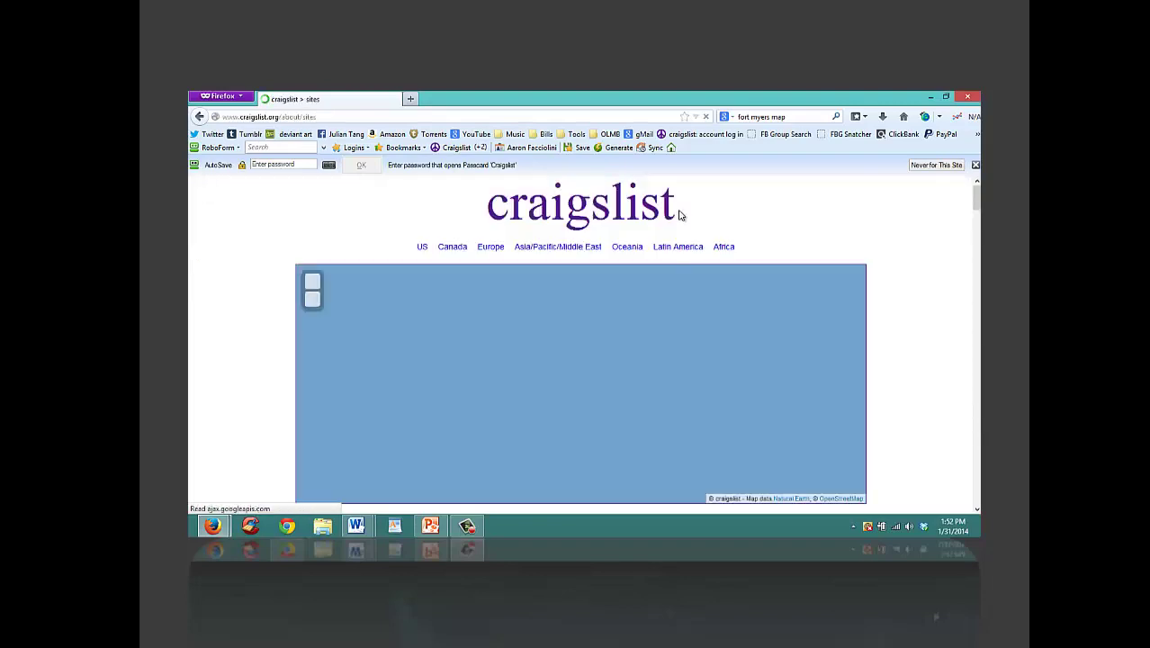
pyautogui.moveTo(975, 205); pyautogui.dragTo(972, 297)
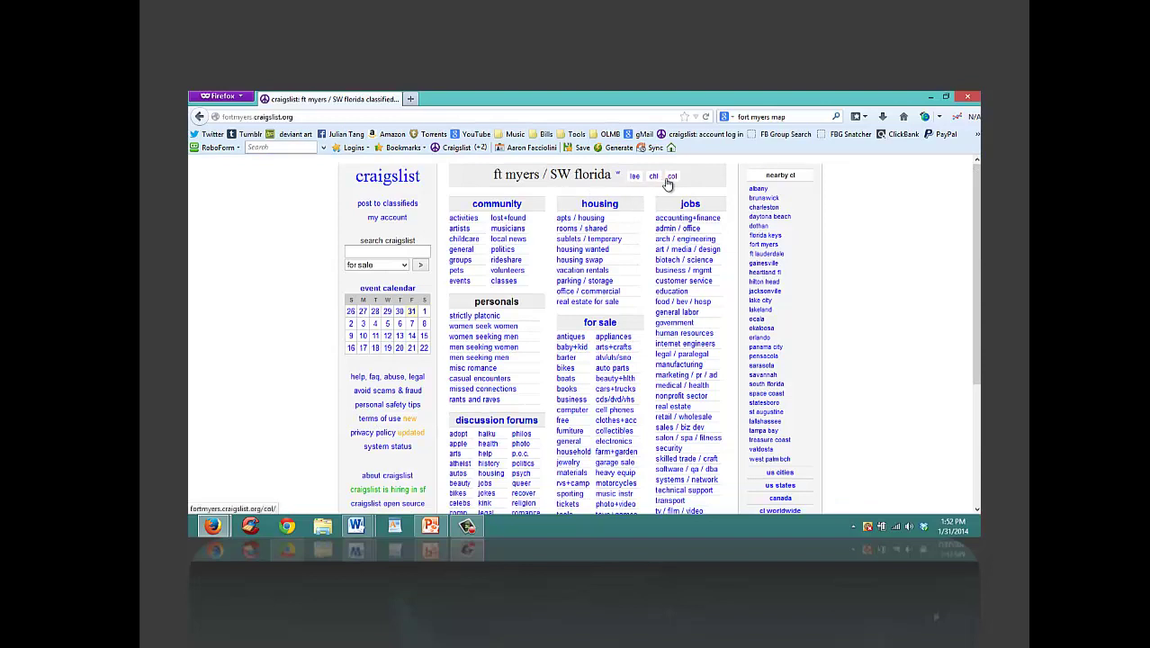
pyautogui.click(635, 180)
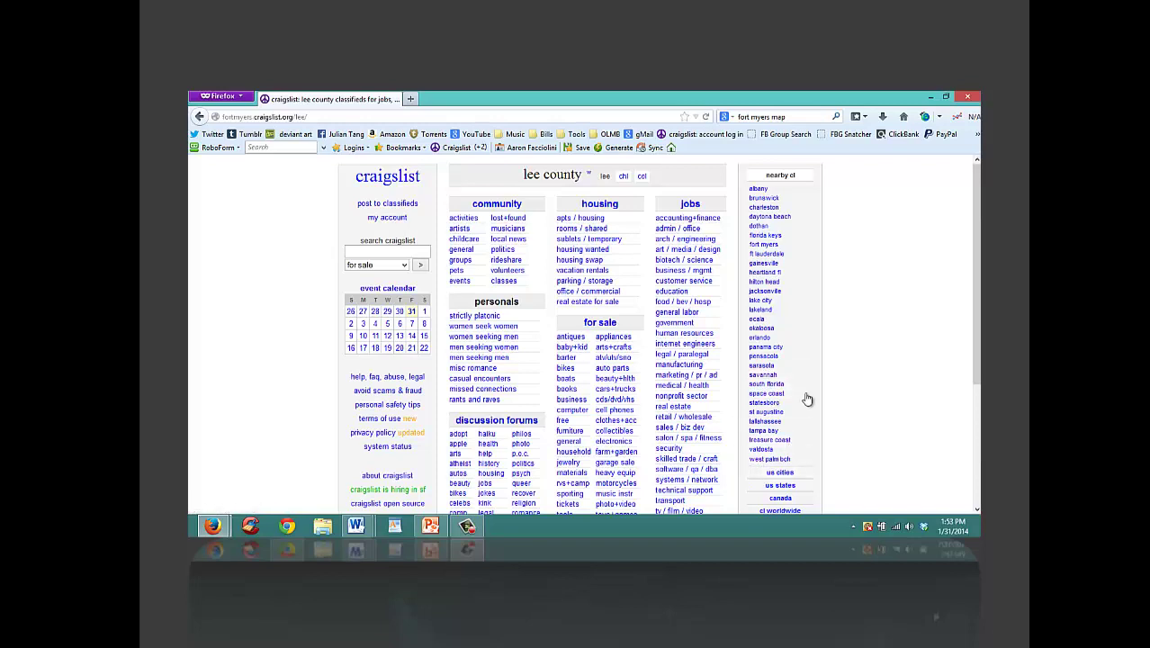
# Step: Open the Tallahassee craigslist page and open its post-to-classifieds link in a new tab
pyautogui.click(770, 422)
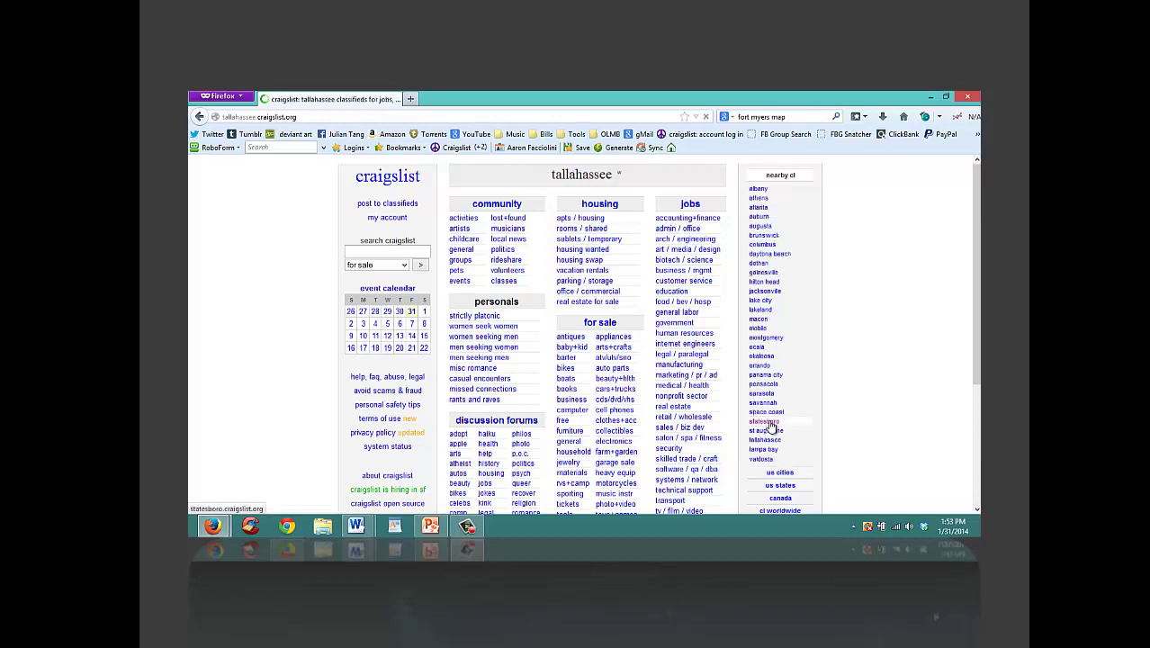
pyautogui.click(388, 206)
pyautogui.rightClick(388, 206)
pyautogui.click(410, 216)
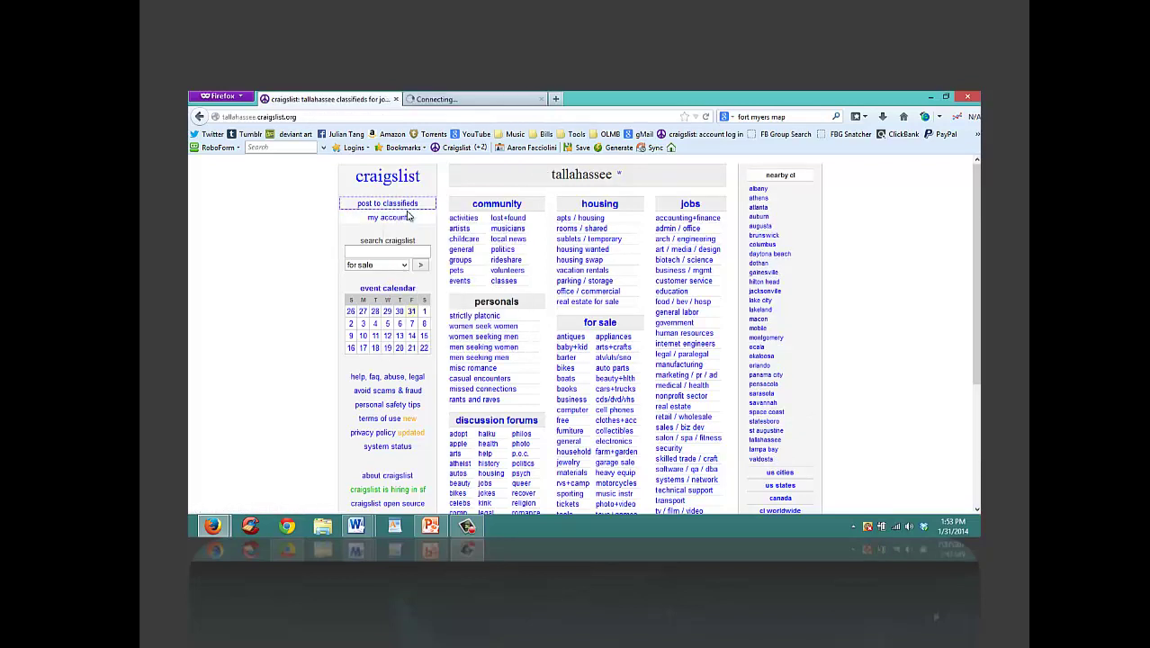
pyautogui.click(454, 100)
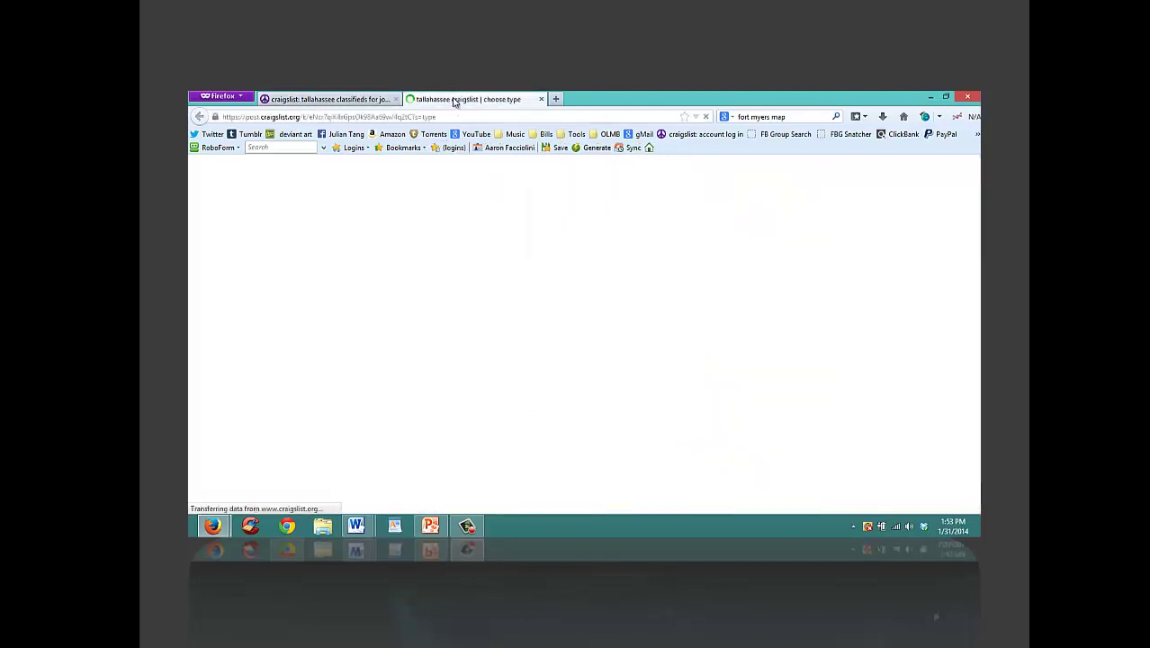
# Step: Choose job offered, accept the posting guidelines, and pick the customer service jobs category
pyautogui.click(302, 275)
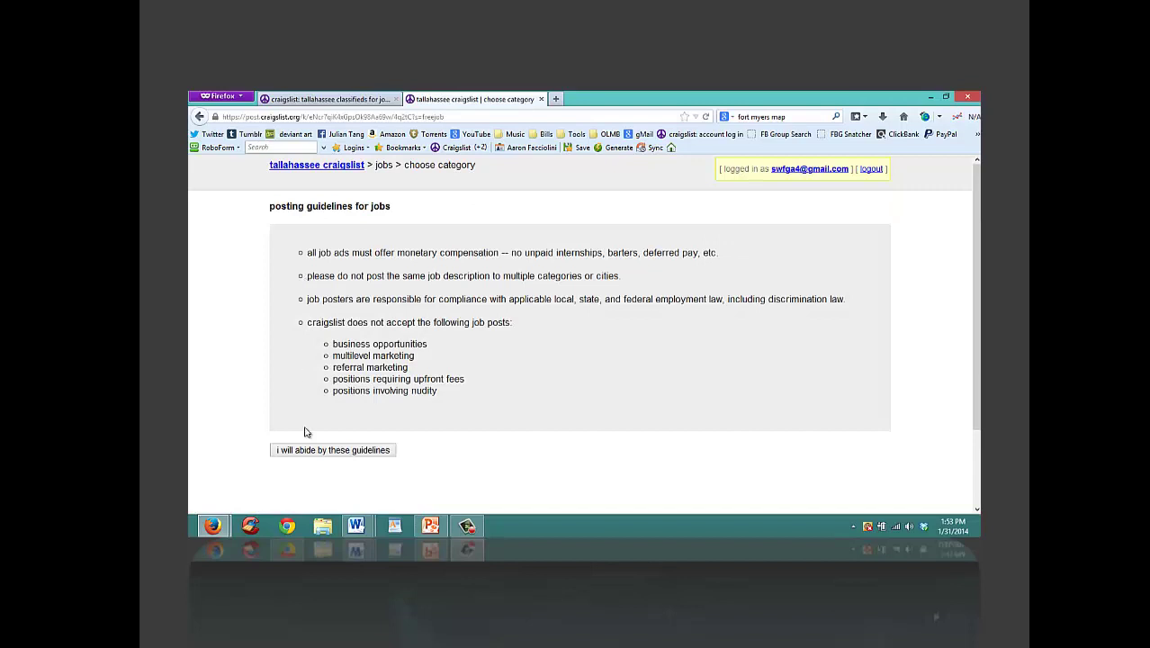
pyautogui.click(311, 450)
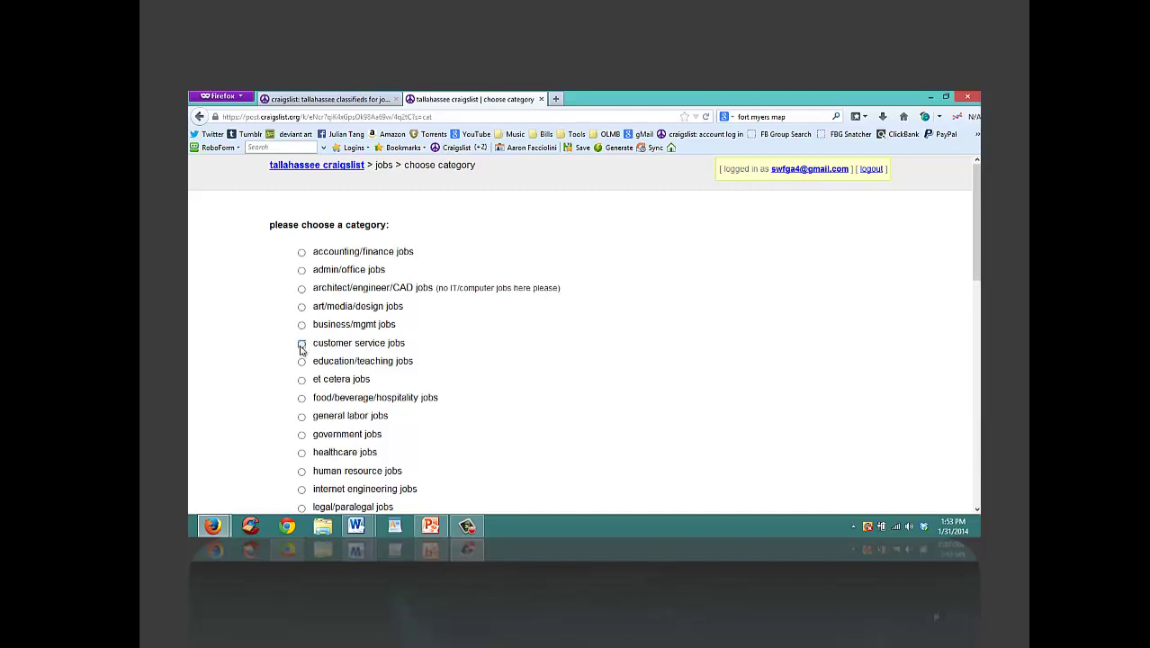
pyautogui.click(301, 346)
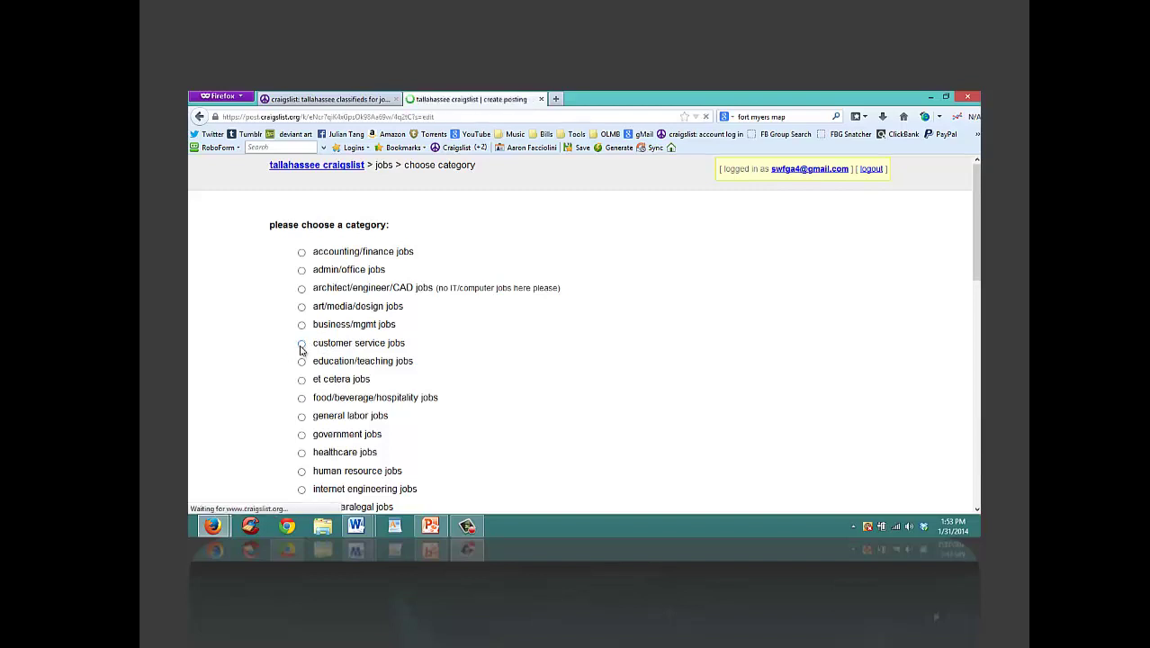
pyautogui.click(351, 346)
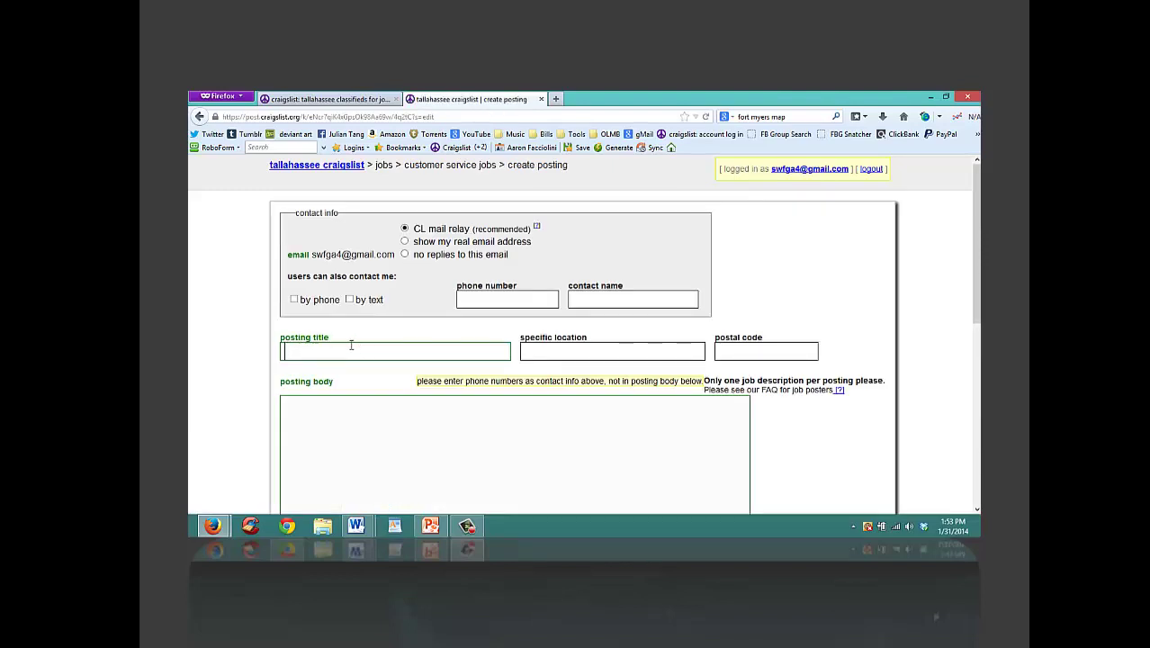
# Step: Enter the posting title '$18.75hr CS Reps Needed'
pyautogui.write('$')
pyautogui.scroll(-2, 606, 230)
pyautogui.scroll(2, 607, 229)
pyautogui.moveTo(975, 282)
pyautogui.mouseDown()
pyautogui.moveTo(963, 395)
pyautogui.moveTo(977, 245)
pyautogui.moveTo(965, 279)
pyautogui.mouseUp()
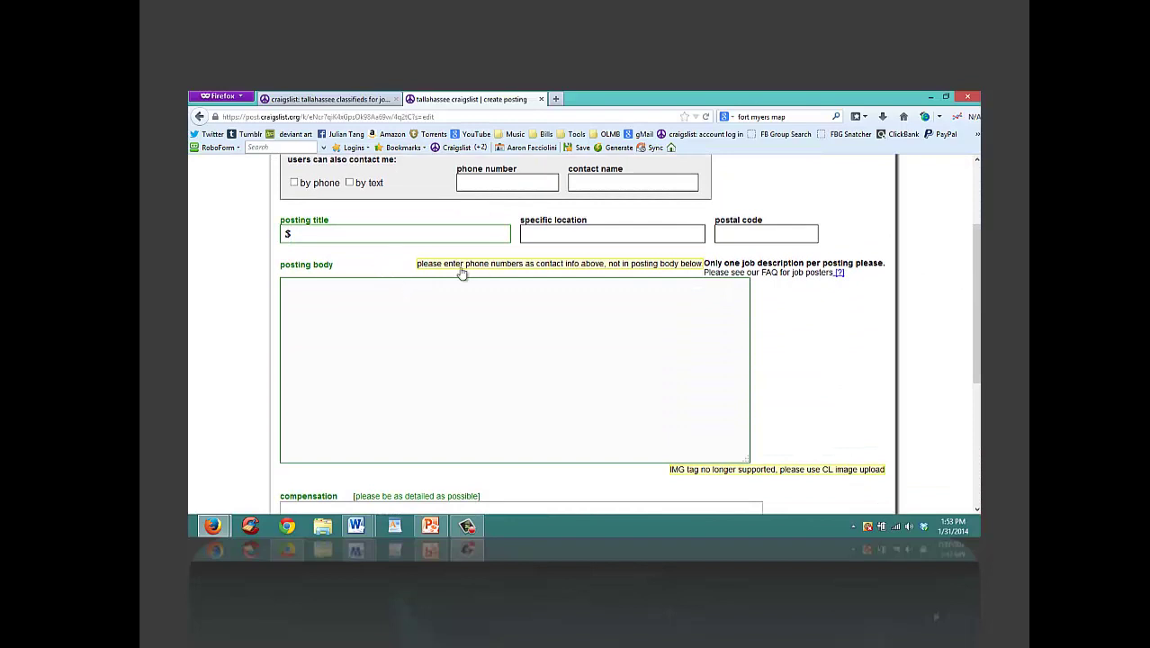
pyautogui.click(381, 311)
pyautogui.click(317, 235)
pyautogui.press('BackSpace')
pyautogui.write('$18.75hr CS Reps Needed')
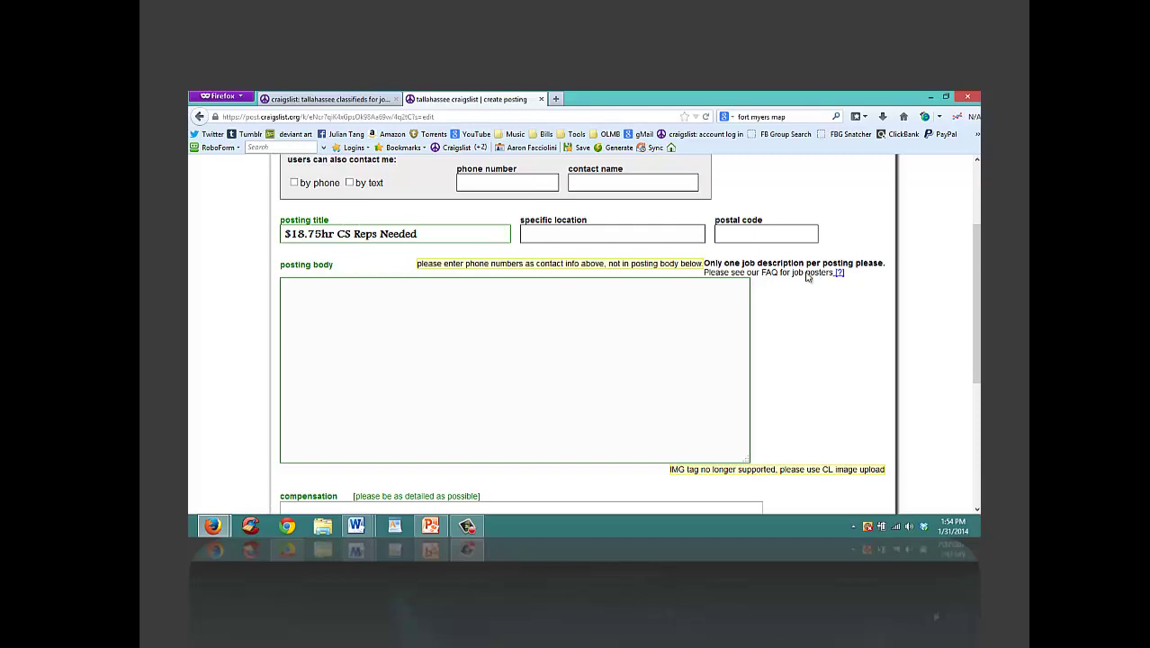
# Step: Correct the title's rate so it reads '$12.75/hr CS Reps Needed'
pyautogui.scroll(3, 673, 236)
pyautogui.scroll(-1, 538, 336)
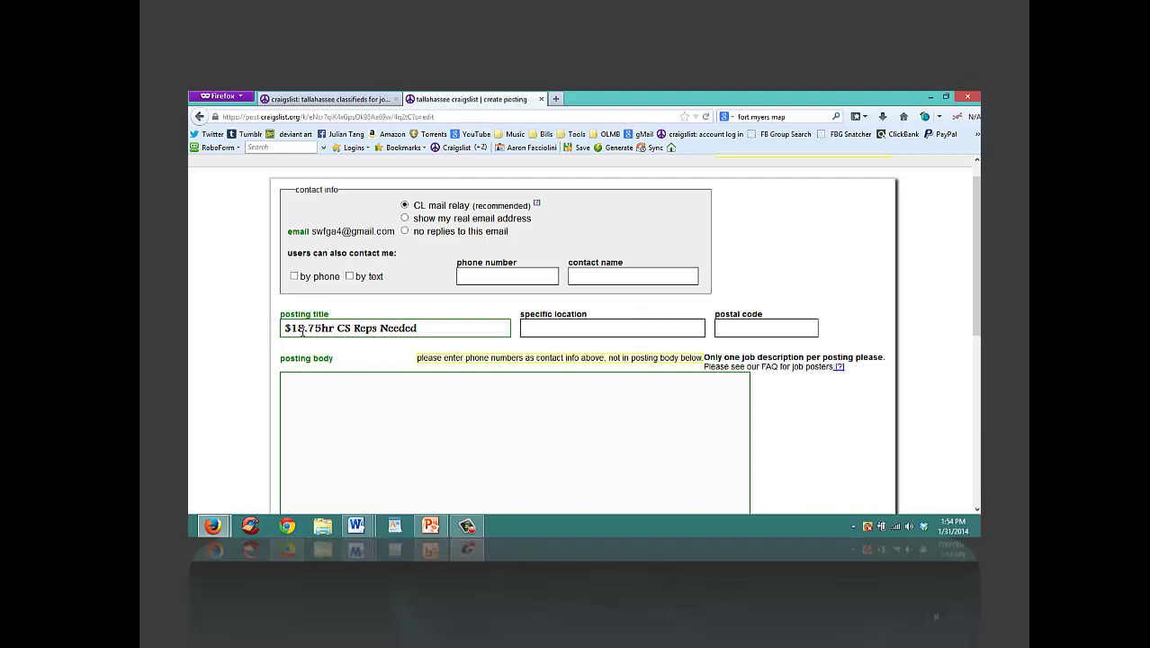
pyautogui.moveTo(297, 328); pyautogui.dragTo(303, 328)
pyautogui.write('4')
pyautogui.moveTo(303, 329); pyautogui.dragTo(297, 328)
pyautogui.write('2')
pyautogui.click(322, 328)
pyautogui.write('/')
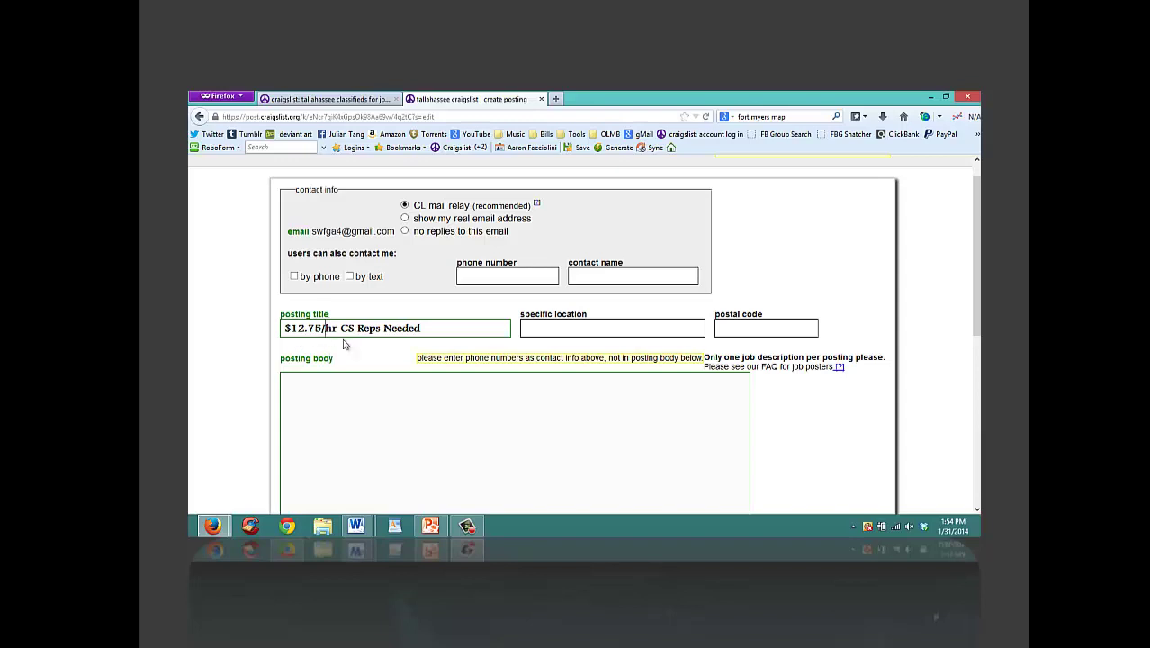
pyautogui.click(429, 332)
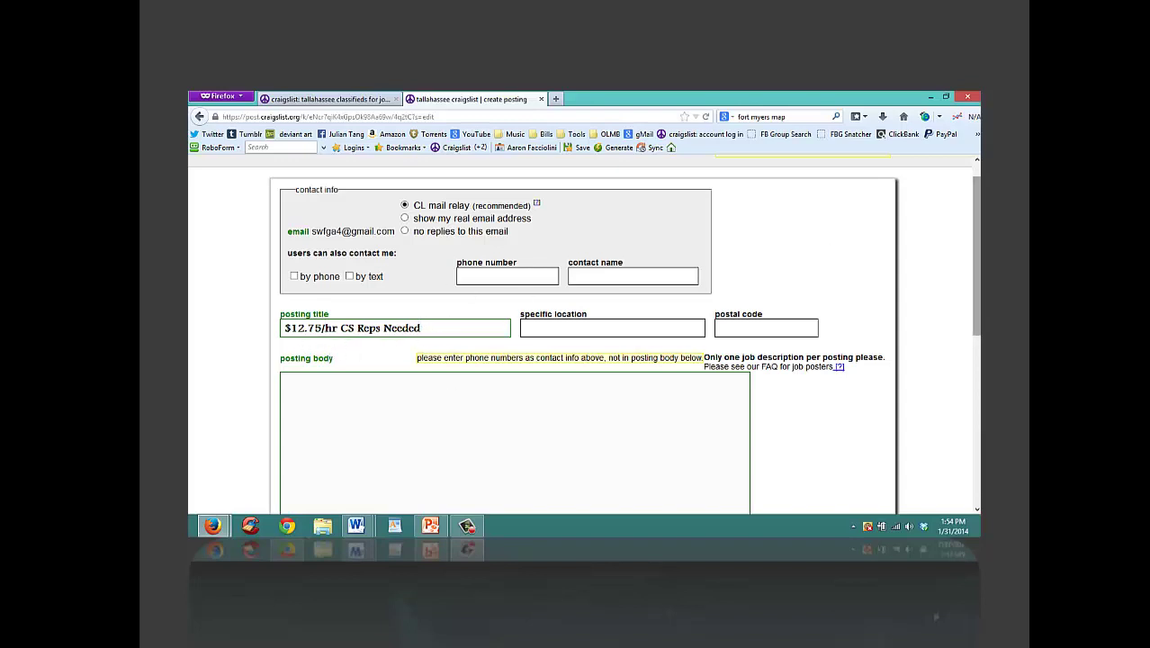
pyautogui.scroll(1, 975, 252)
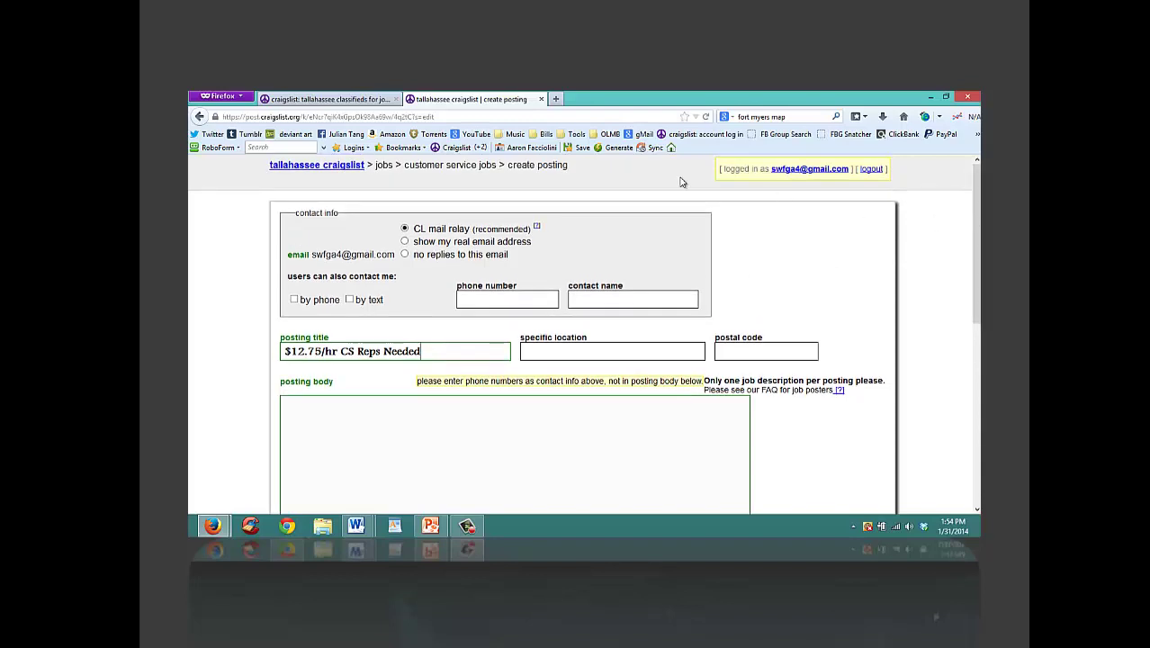
# Step: Append ' - No EXP Needed but it HELPS!' to the posting title
pyautogui.click(355, 413)
pyautogui.click(439, 355)
pyautogui.press('XF86AudioLowerVolume')
pyautogui.write('-')
pyautogui.write('No EXP Needed bu')
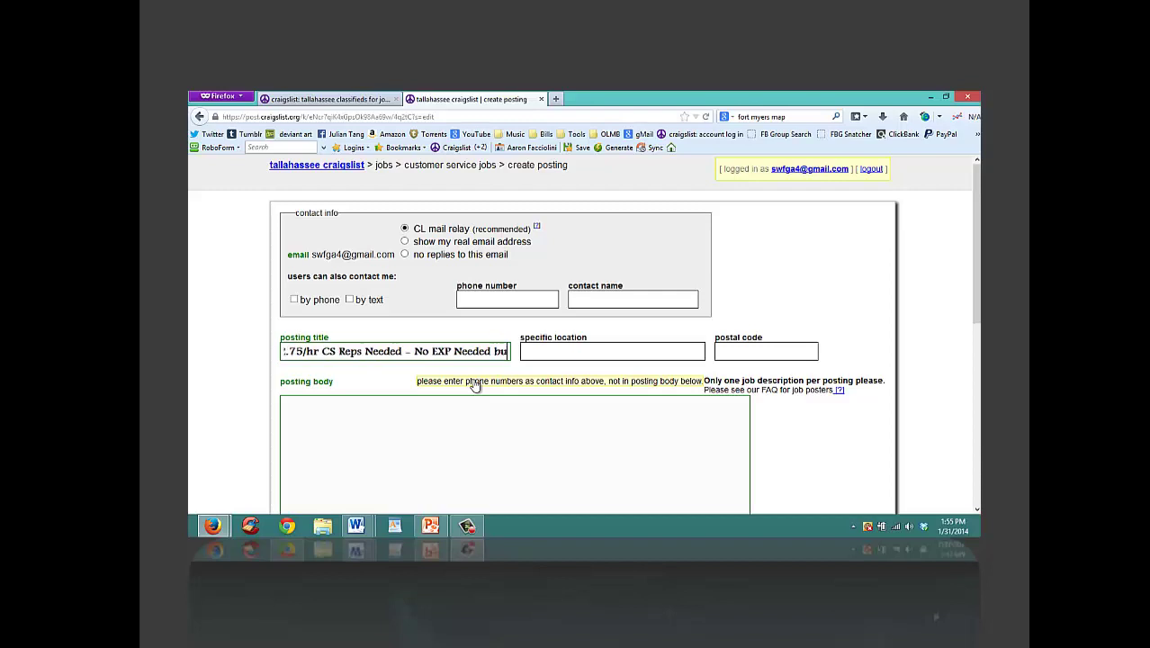
pyautogui.write('t  it HELPS!')
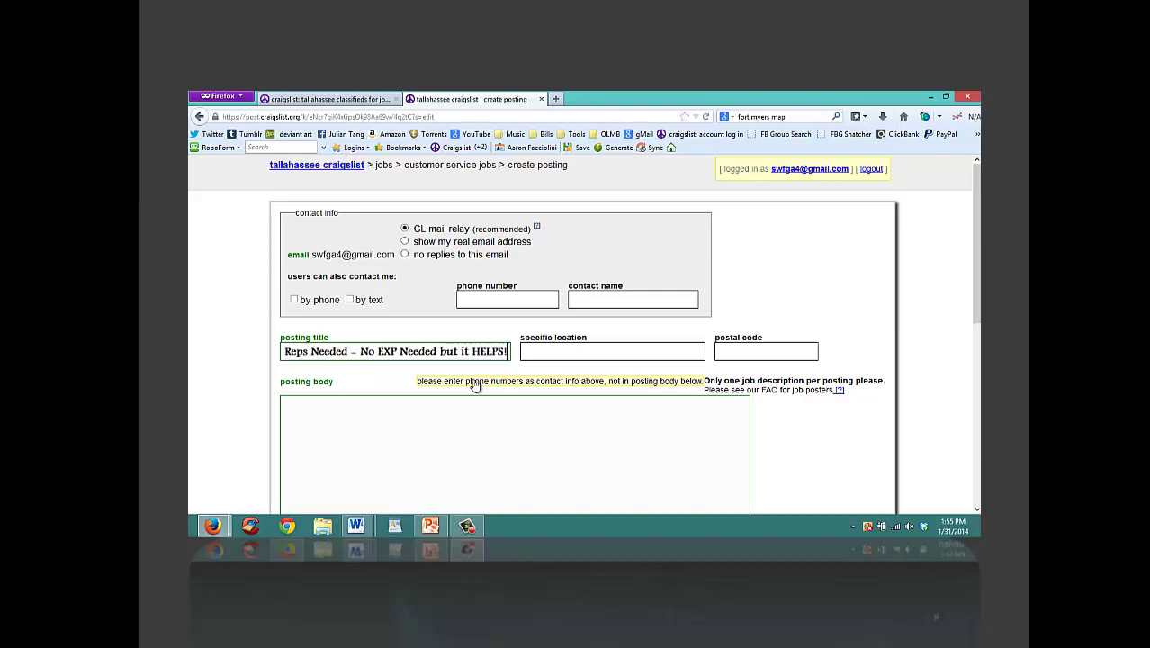
# Step: Set the posting's specific location to 'tallahassee fl'
pyautogui.click(582, 346)
pyautogui.write('tallahassee')
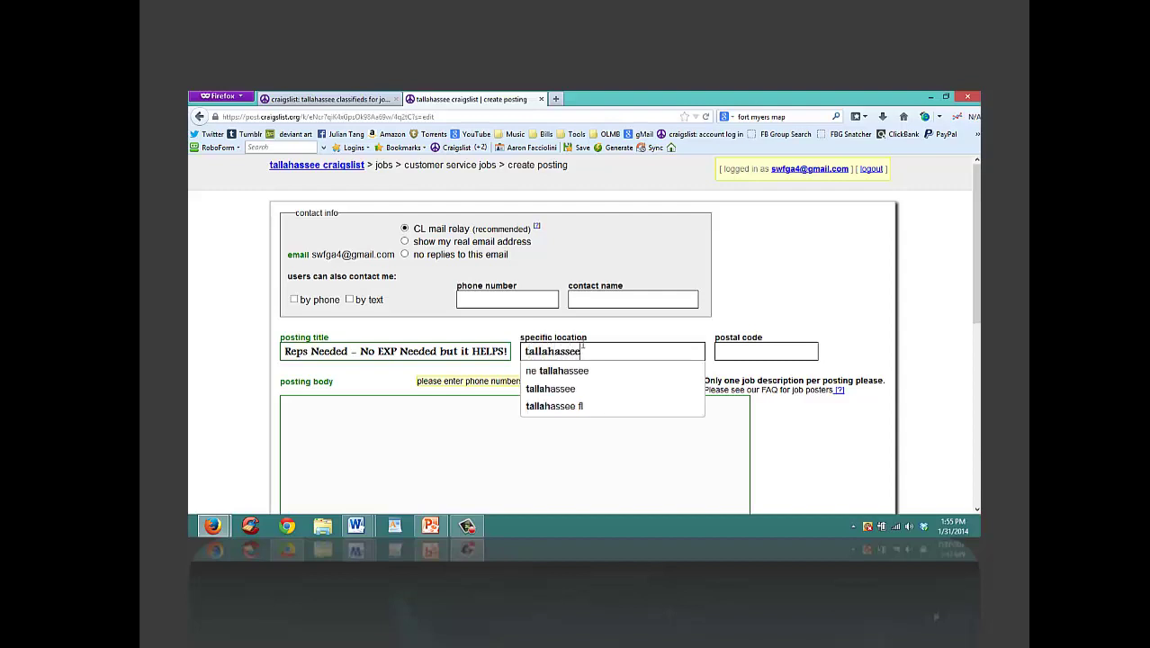
pyautogui.click(574, 407)
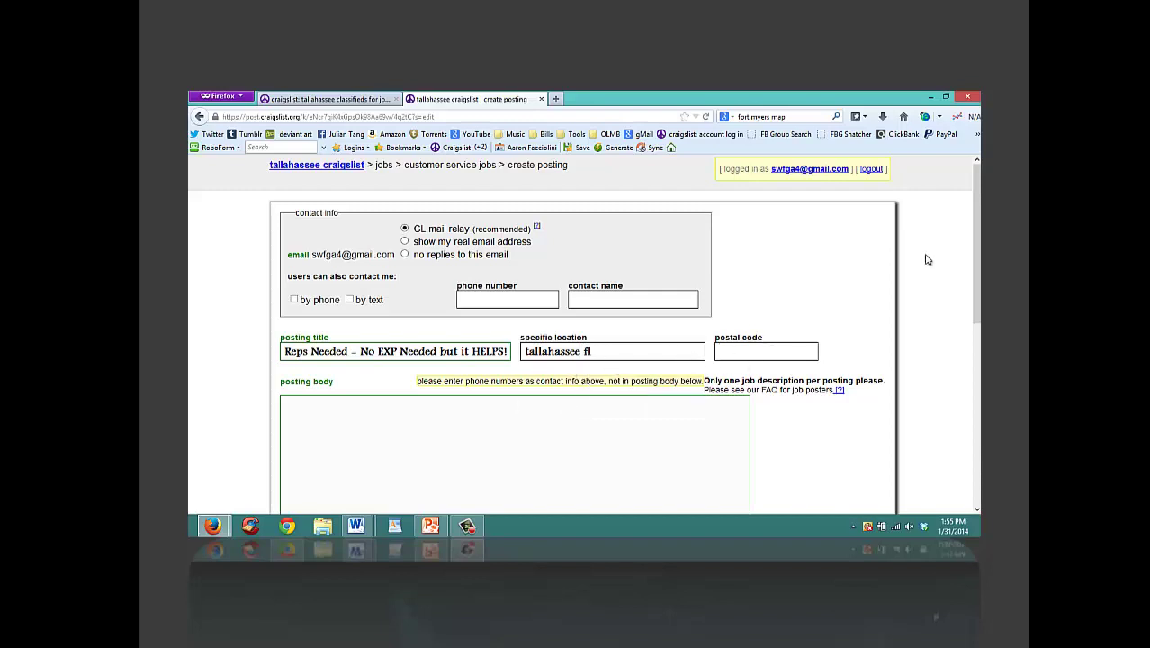
pyautogui.moveTo(974, 227); pyautogui.dragTo(974, 298)
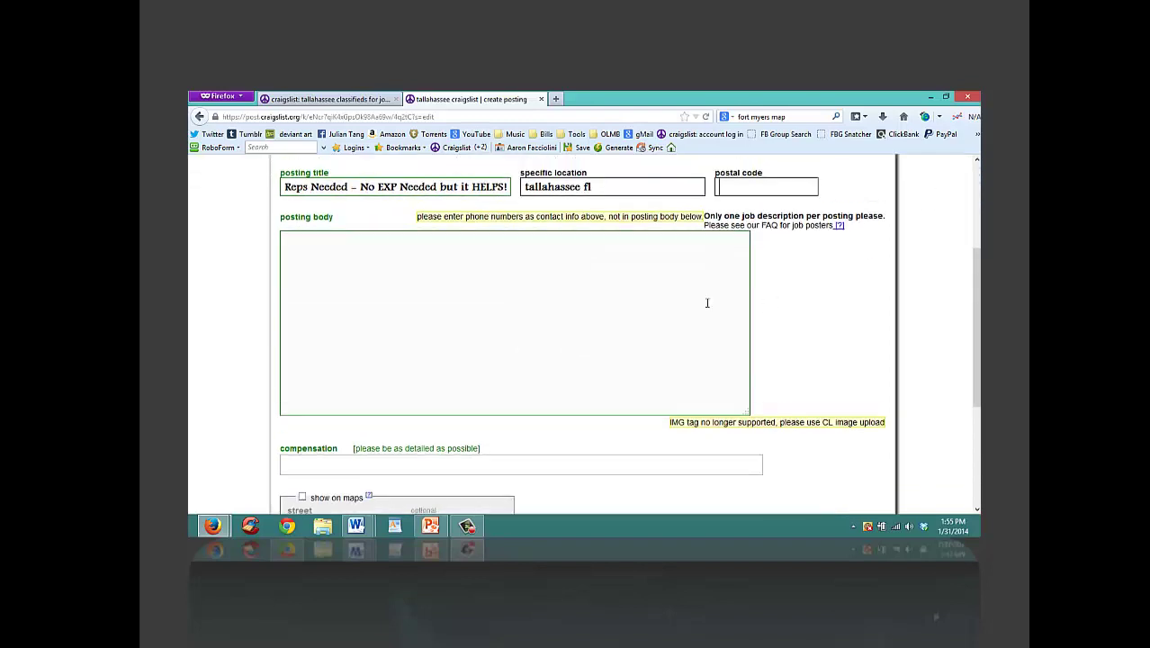
pyautogui.click(319, 461)
# Step: Open the CScript job-ad document in Word and select all of its text
pyautogui.click(357, 527)
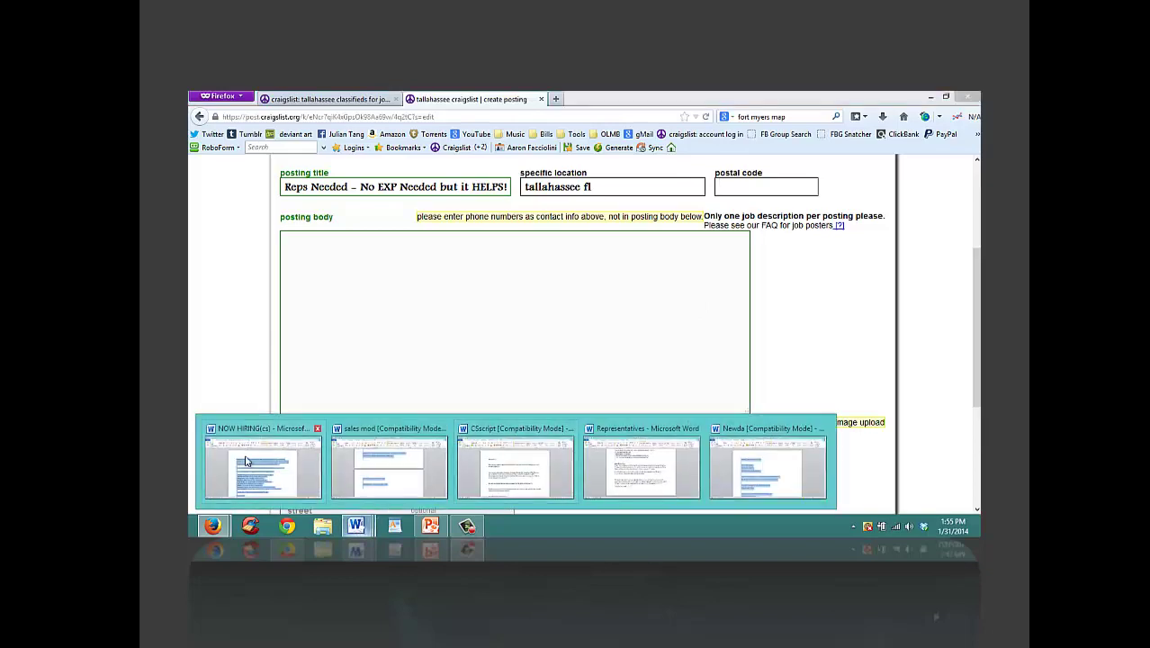
pyautogui.moveTo(396, 444)
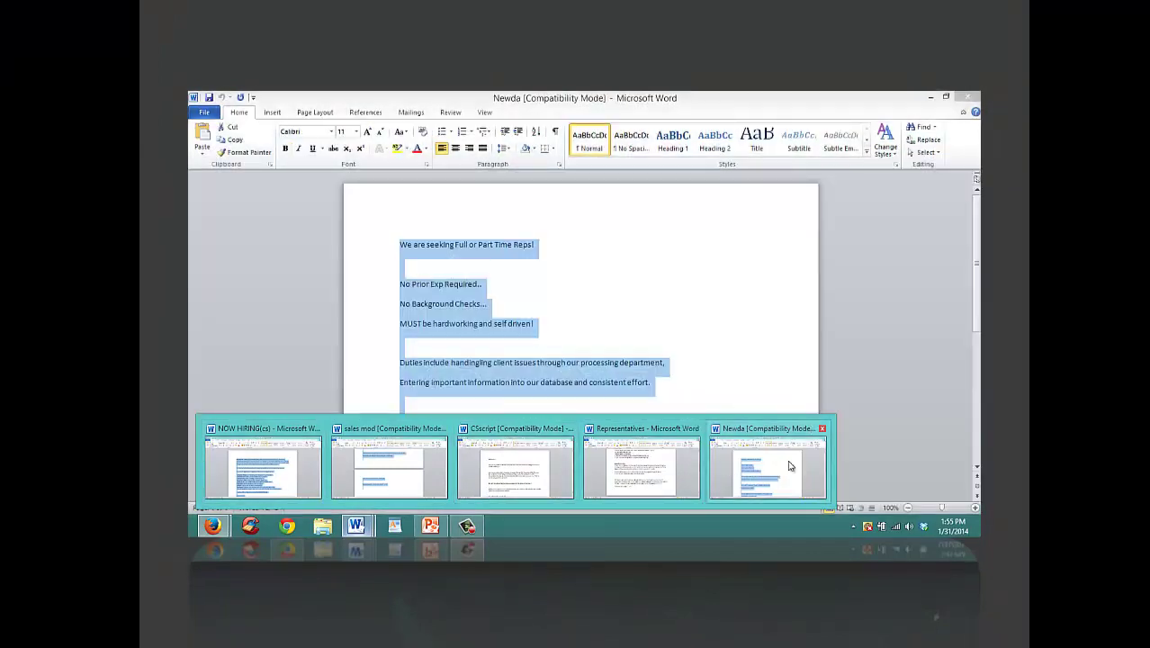
pyautogui.moveTo(565, 460)
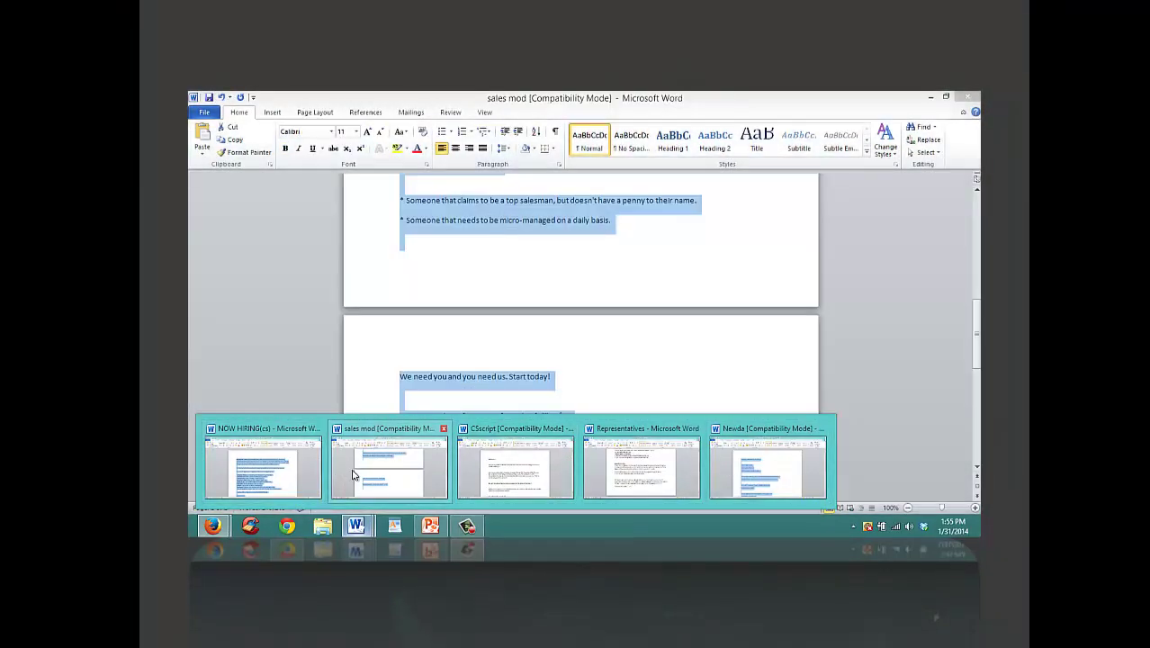
pyautogui.click(477, 465)
pyautogui.hotkey('ctrl', 'a')
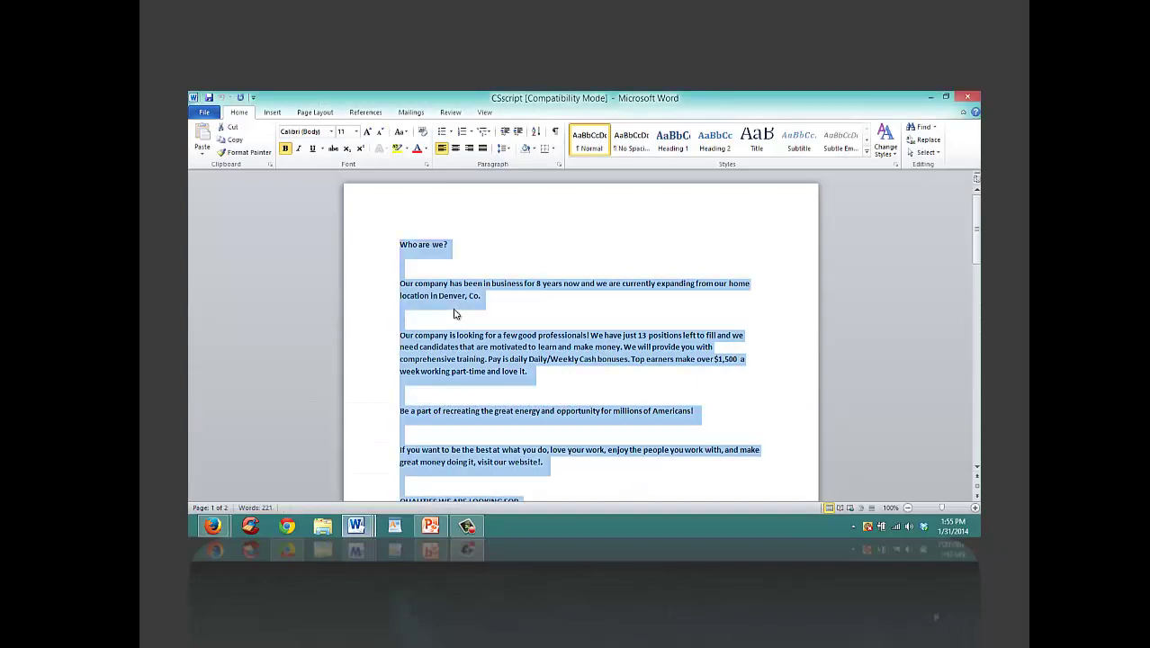
# Step: Paste the CScript recruiting script into the posting body and place the caret in the empty link address
pyautogui.click(933, 95)
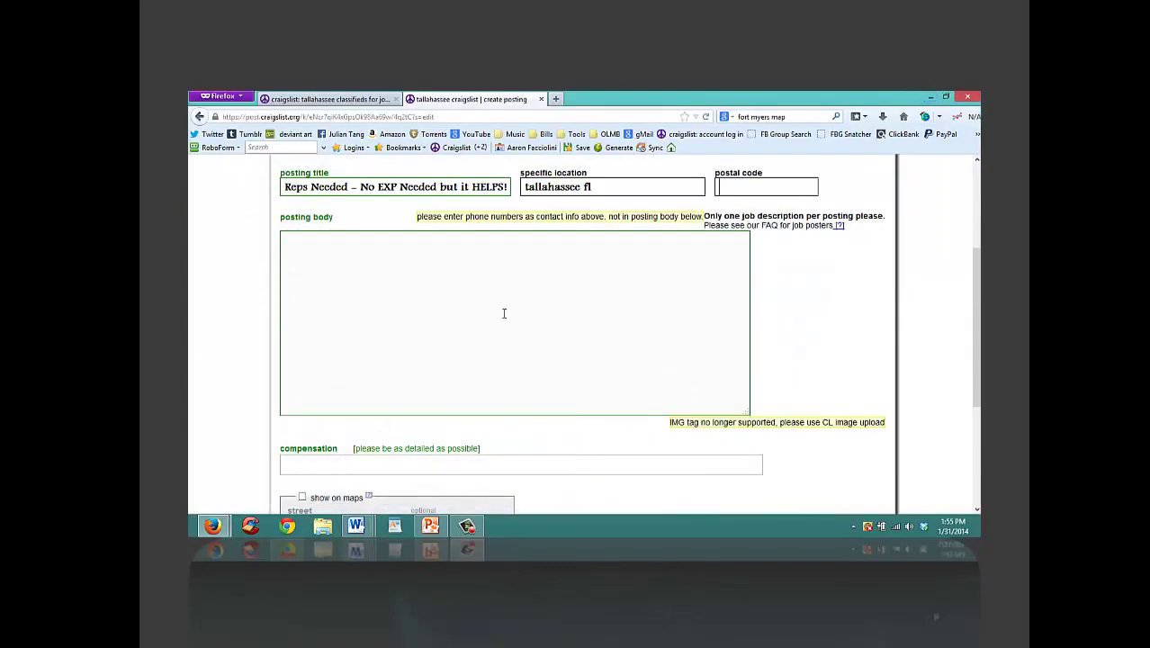
pyautogui.hotkey('ctrl', 'v')
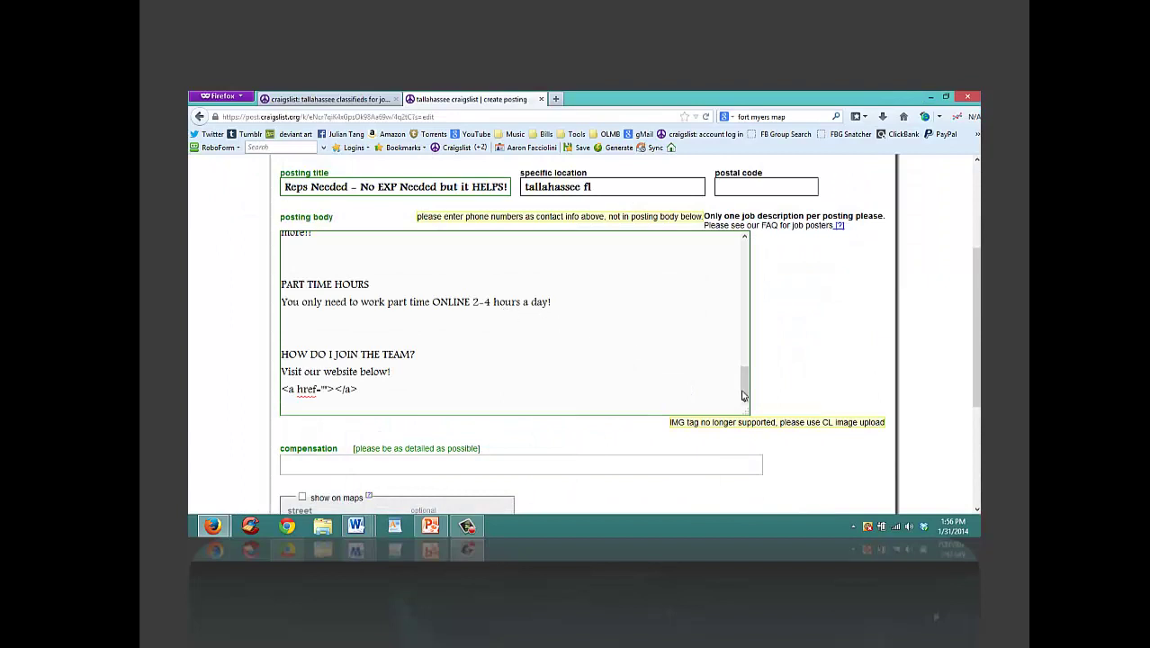
pyautogui.moveTo(745, 382); pyautogui.dragTo(744, 245)
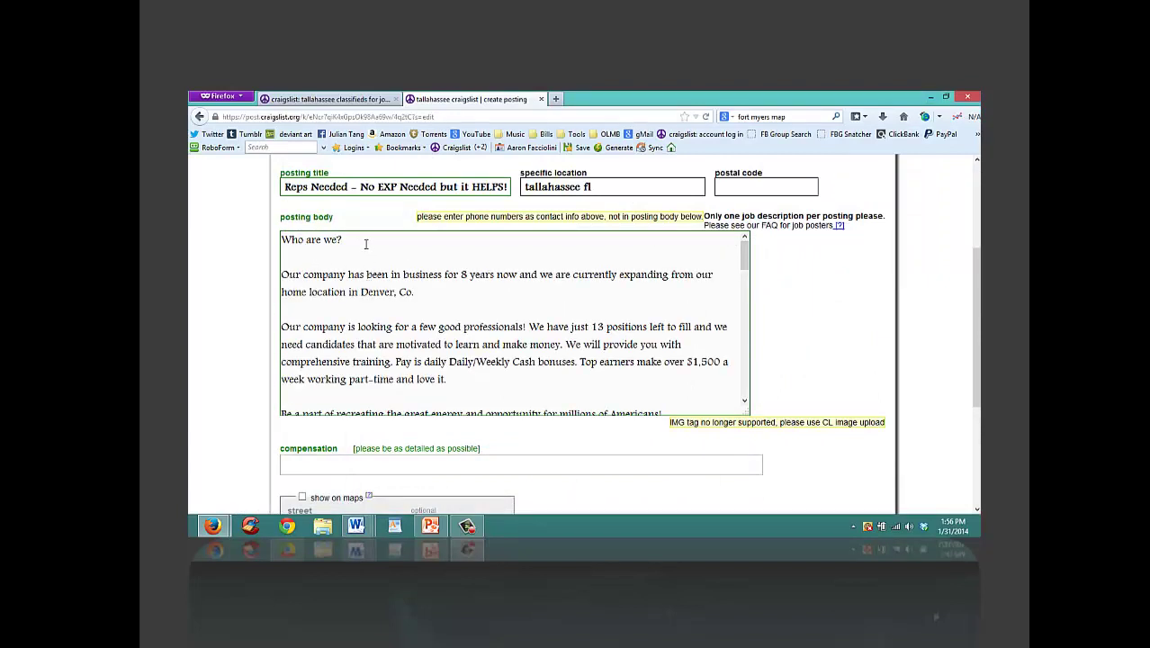
pyautogui.click(347, 240)
pyautogui.moveTo(748, 257); pyautogui.dragTo(728, 391)
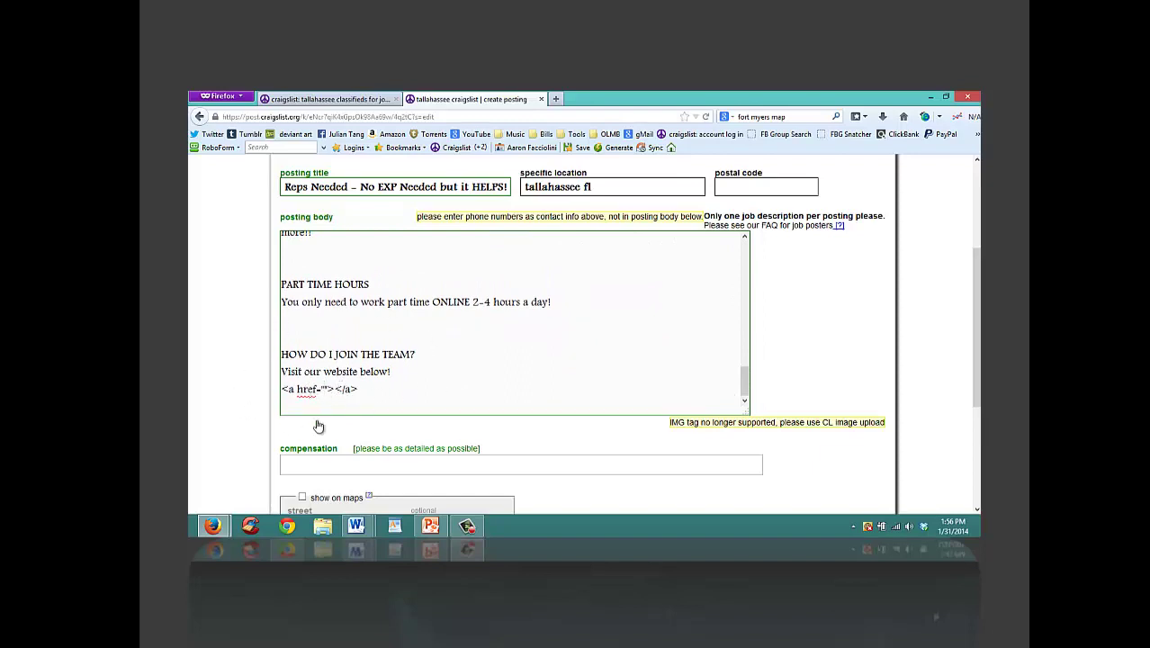
pyautogui.click(324, 389)
pyautogui.click(556, 99)
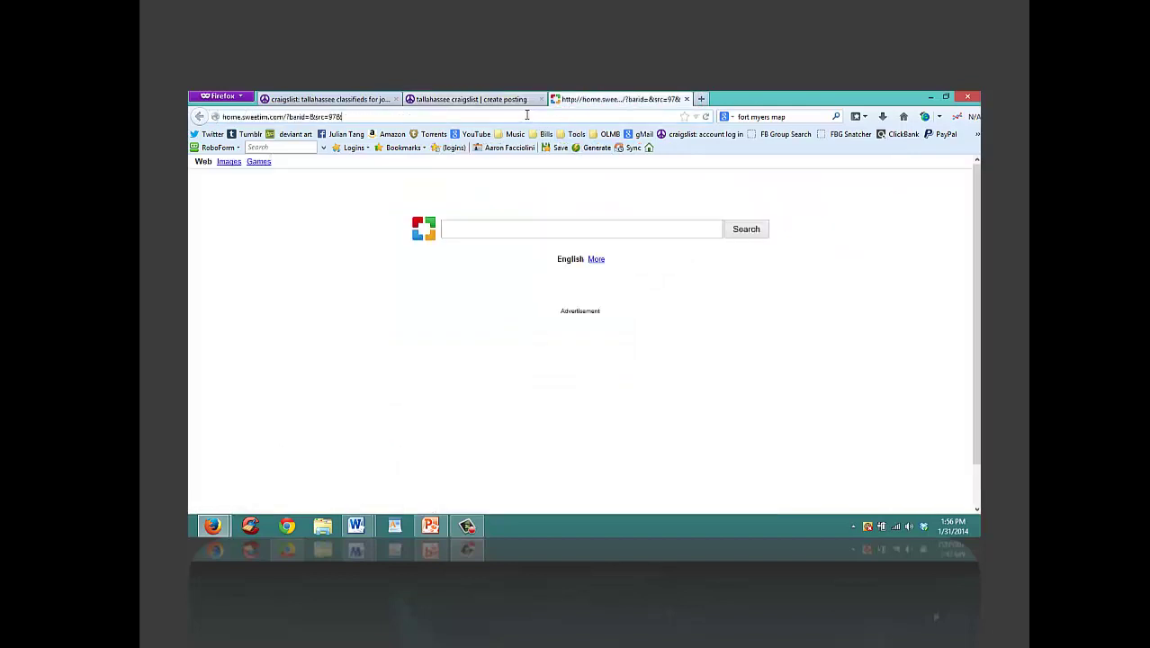
pyautogui.click(527, 115)
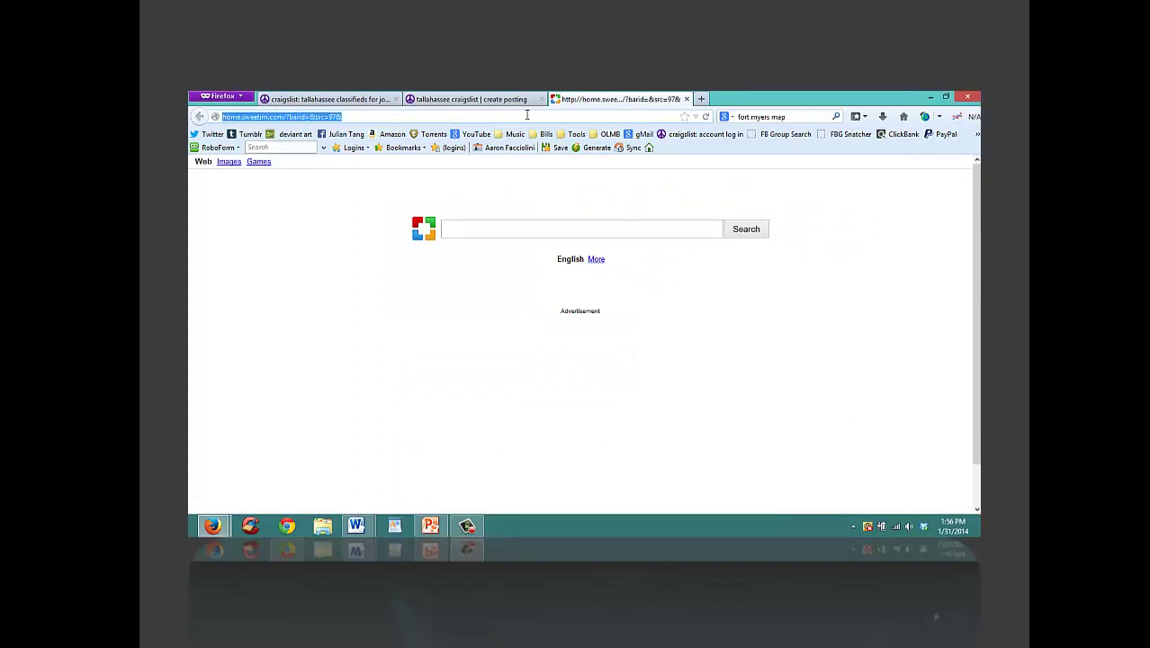
pyautogui.write('epu')
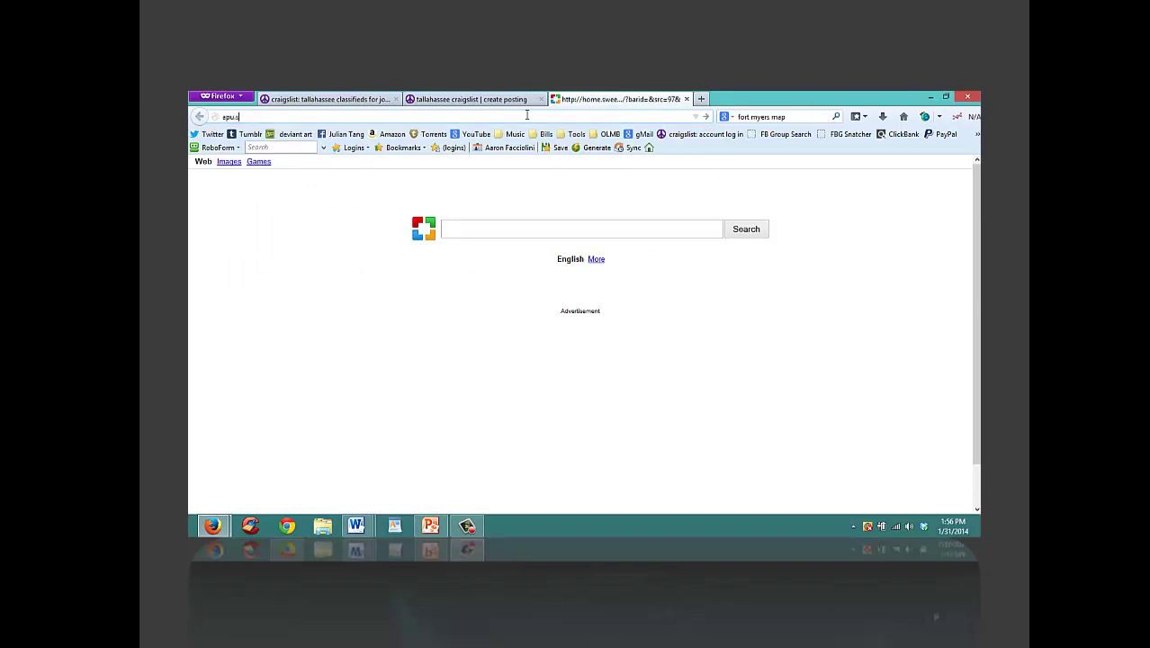
pyautogui.write('.sh')
pyautogui.press('Return')
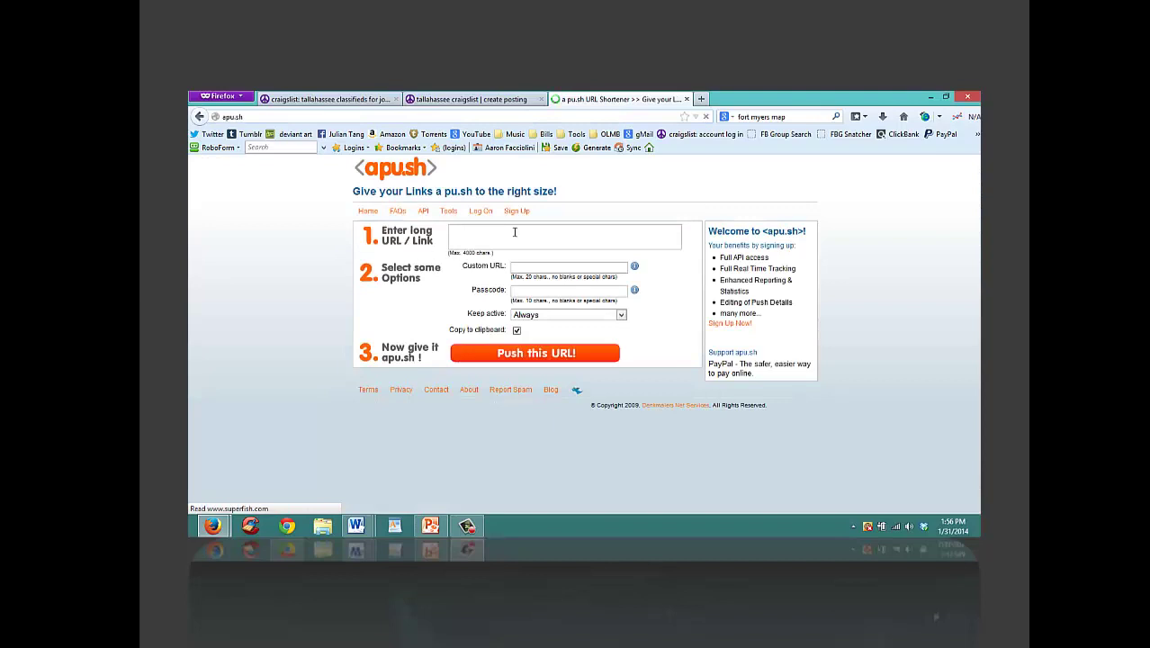
pyautogui.click(516, 232)
pyautogui.write('http://online.varanasinetwork.com')
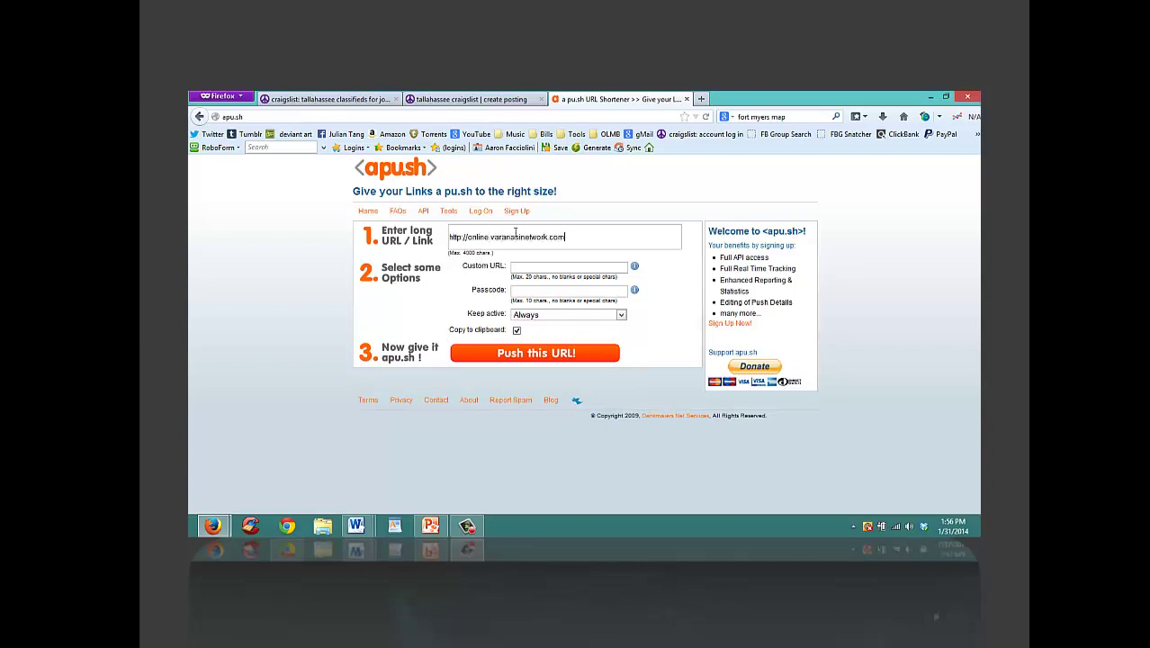
pyautogui.click(530, 353)
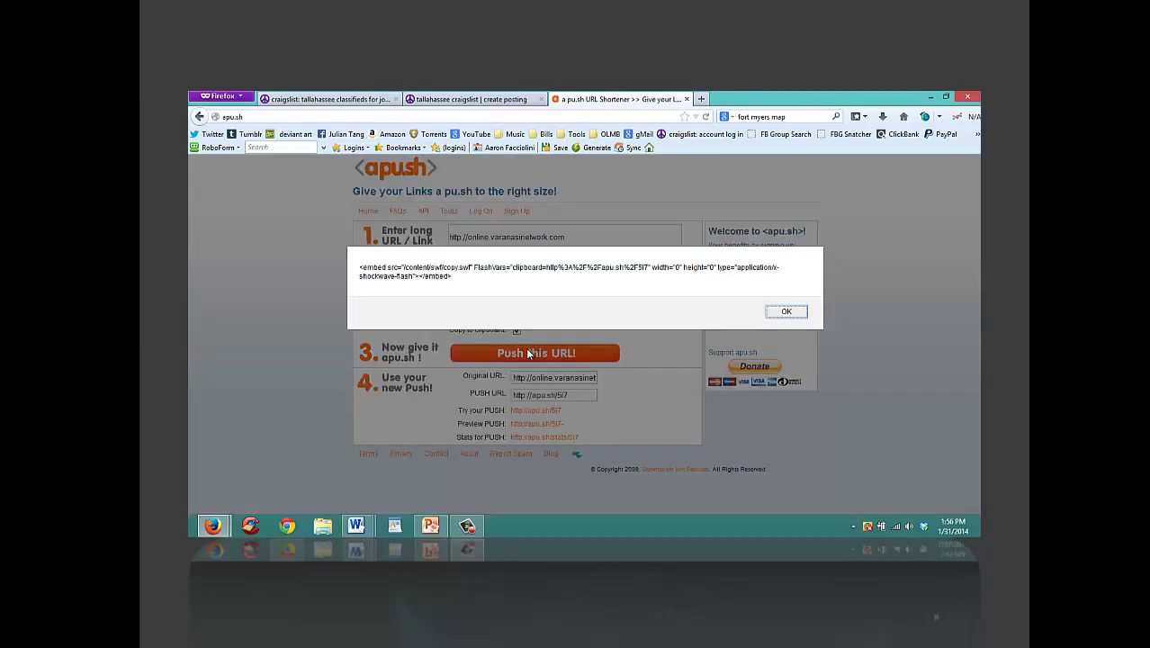
pyautogui.click(786, 311)
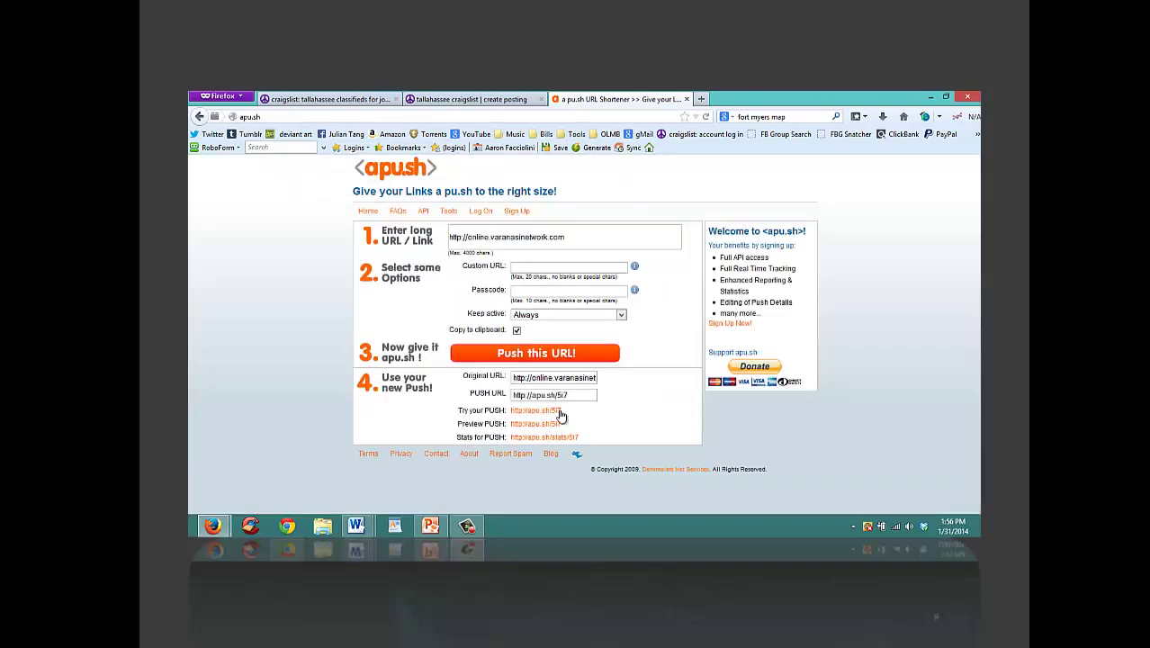
pyautogui.moveTo(563, 411); pyautogui.dragTo(509, 417)
pyautogui.hotkey('ctrl', 'c')
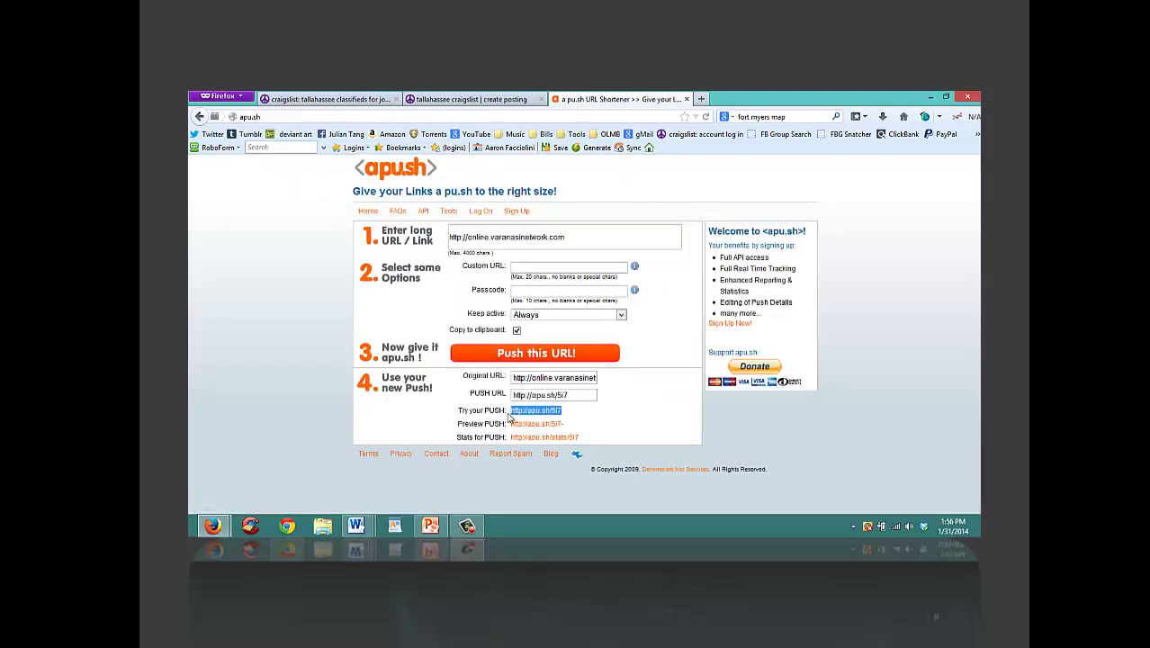
pyautogui.click(328, 116)
pyautogui.hotkey('ctrl', 'v')
pyautogui.press('Return')
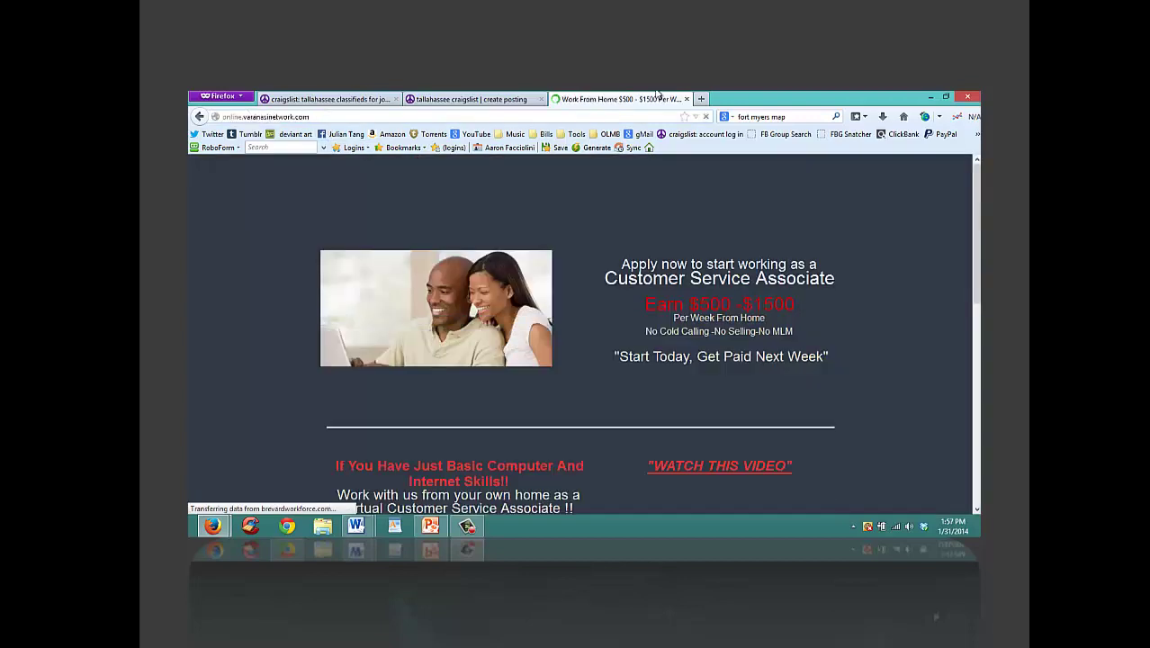
pyautogui.click(687, 99)
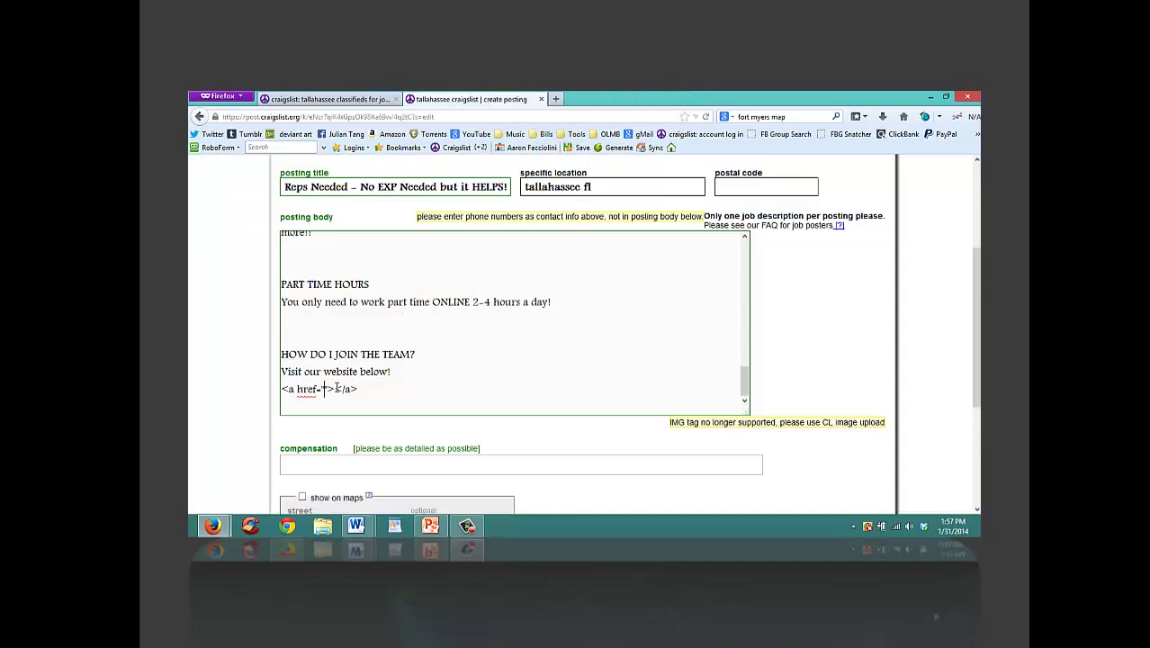
pyautogui.write('http://apu.sh/5i7')
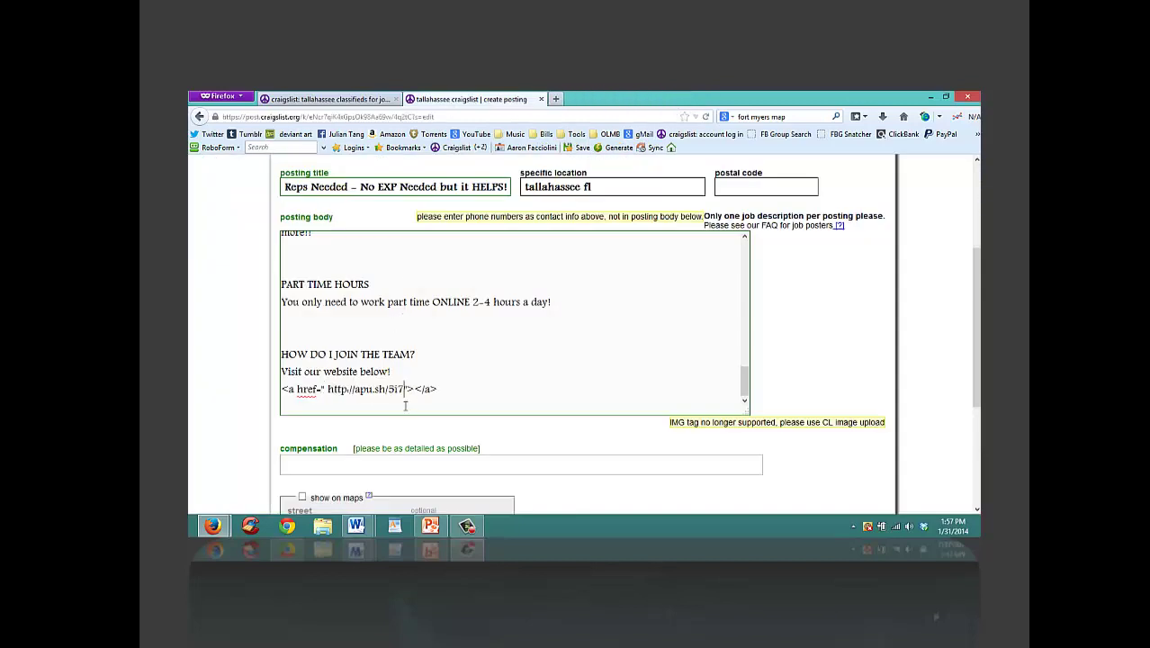
pyautogui.click(327, 389)
pyautogui.press('BackSpace')
pyautogui.press('BackSpace')
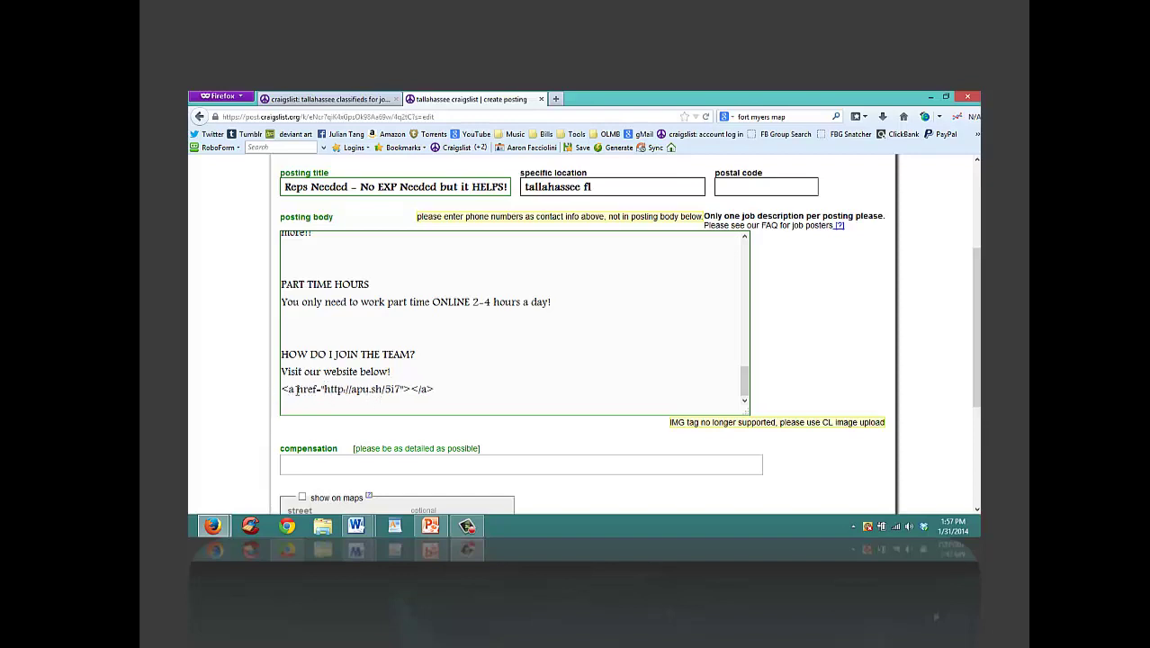
pyautogui.click(411, 389)
pyautogui.write('www.')
pyautogui.moveTo(979, 324); pyautogui.dragTo(979, 279)
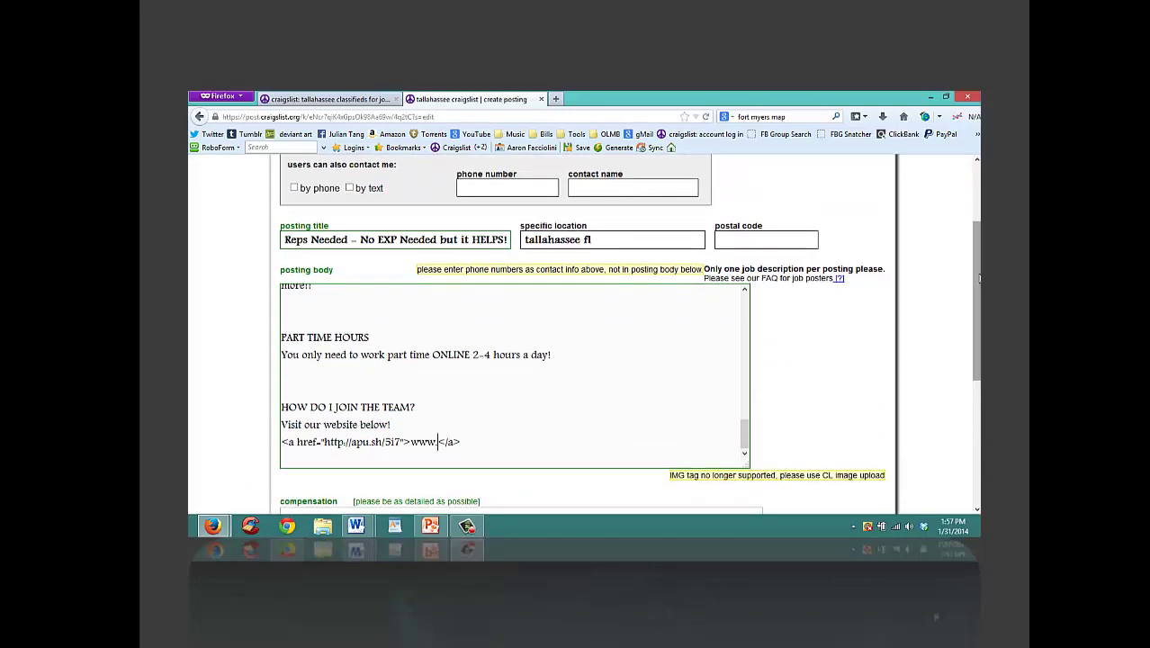
pyautogui.write('tallahasse-reps.com')
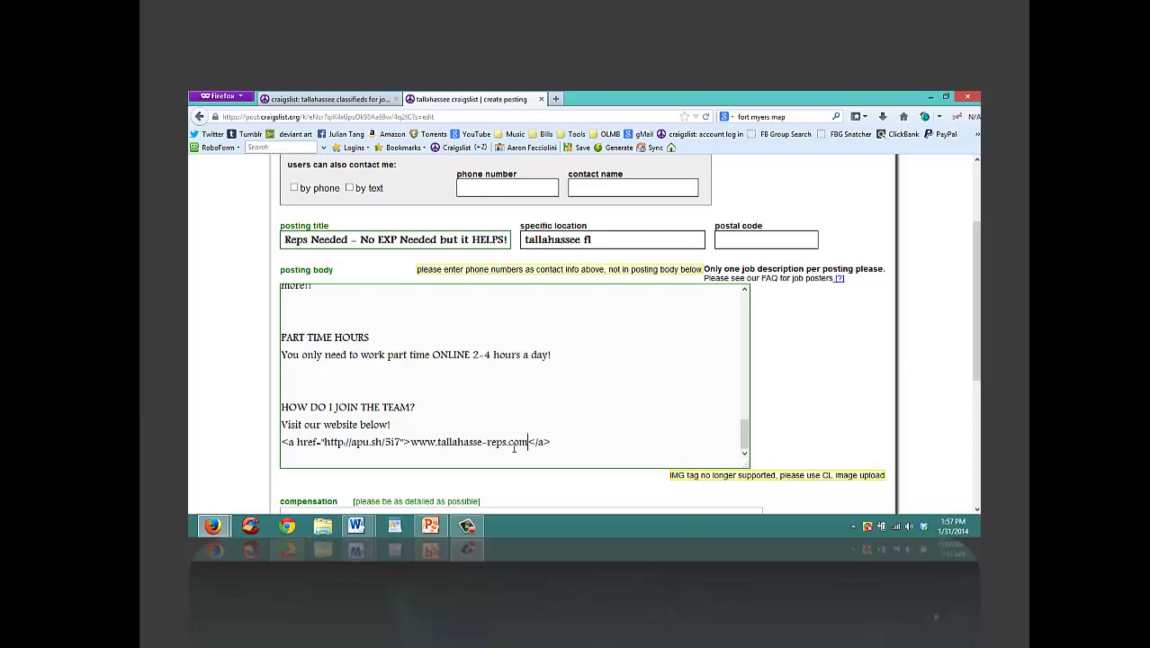
pyautogui.moveTo(506, 442); pyautogui.dragTo(487, 442)
pyautogui.write('datareps')
# Step: Set compensation to $12.75hr, mark the job part-time, and continue
pyautogui.scroll(-1, 963, 342)
pyautogui.scroll(-2, 494, 437)
pyautogui.click(508, 371)
pyautogui.write('$1')
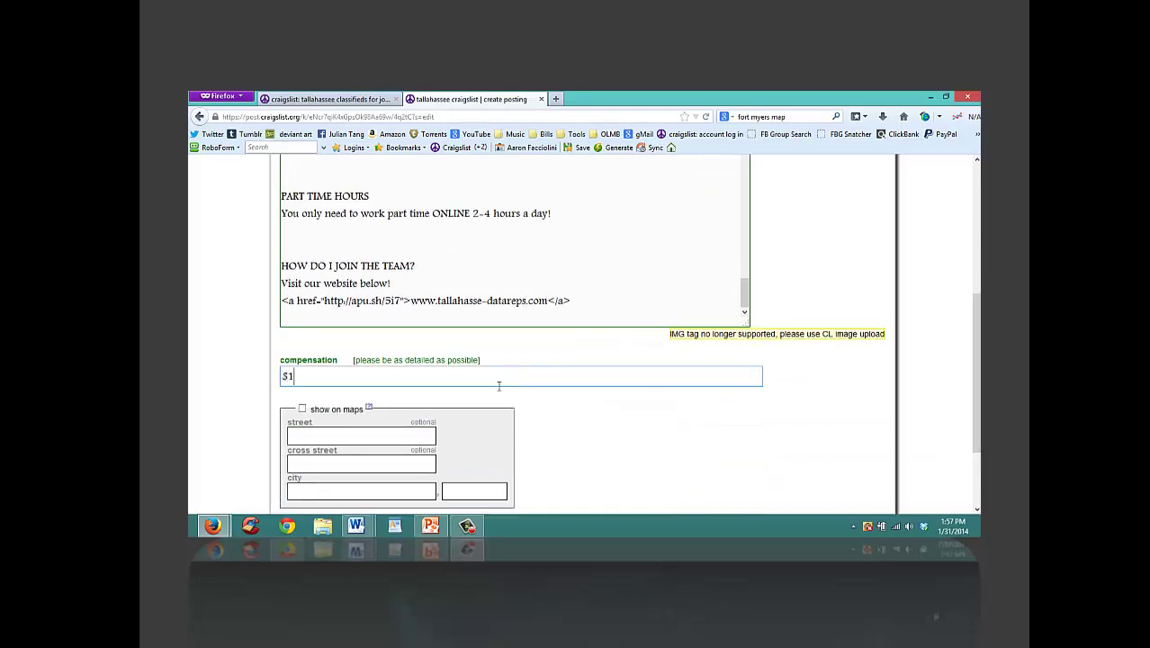
pyautogui.write('8.75')
pyautogui.press('BackSpace')
pyautogui.press('BackSpace')
pyautogui.press('BackSpace')
pyautogui.write('2.74')
pyautogui.write('hr')
pyautogui.moveTo(979, 324); pyautogui.dragTo(980, 374)
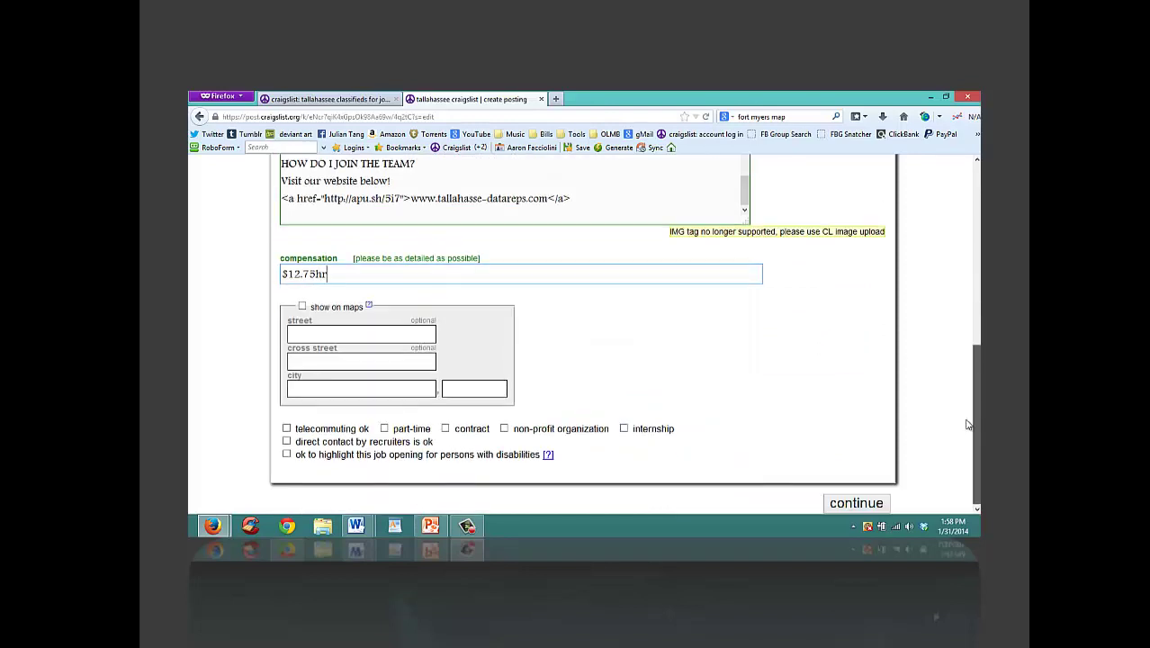
pyautogui.click(385, 429)
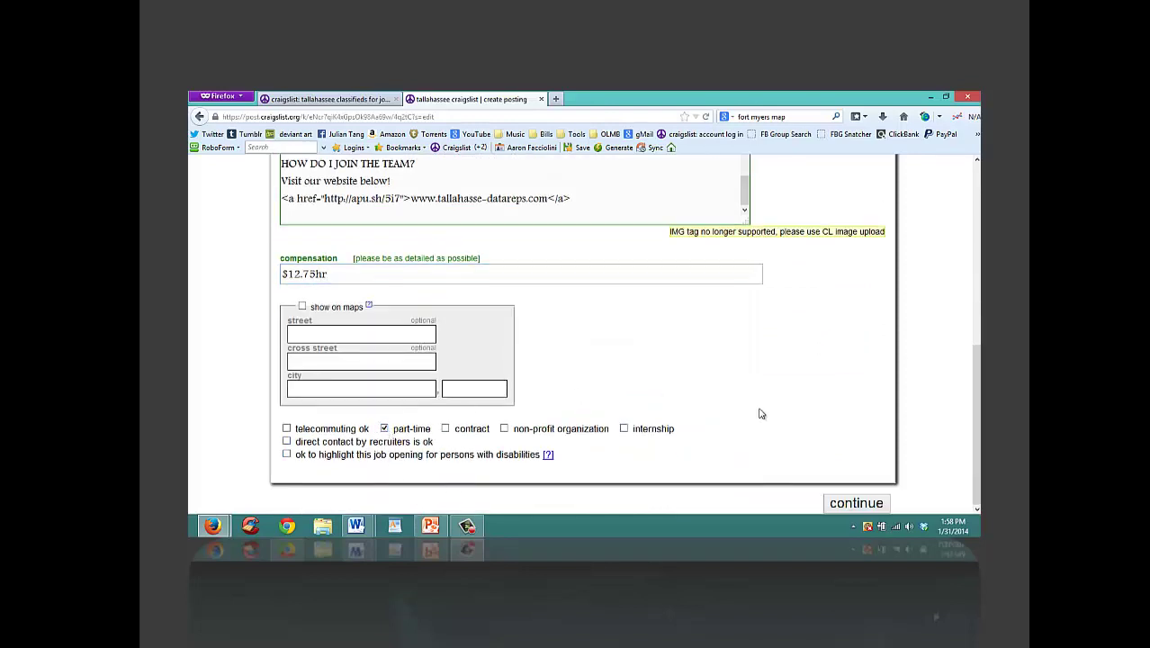
pyautogui.click(870, 510)
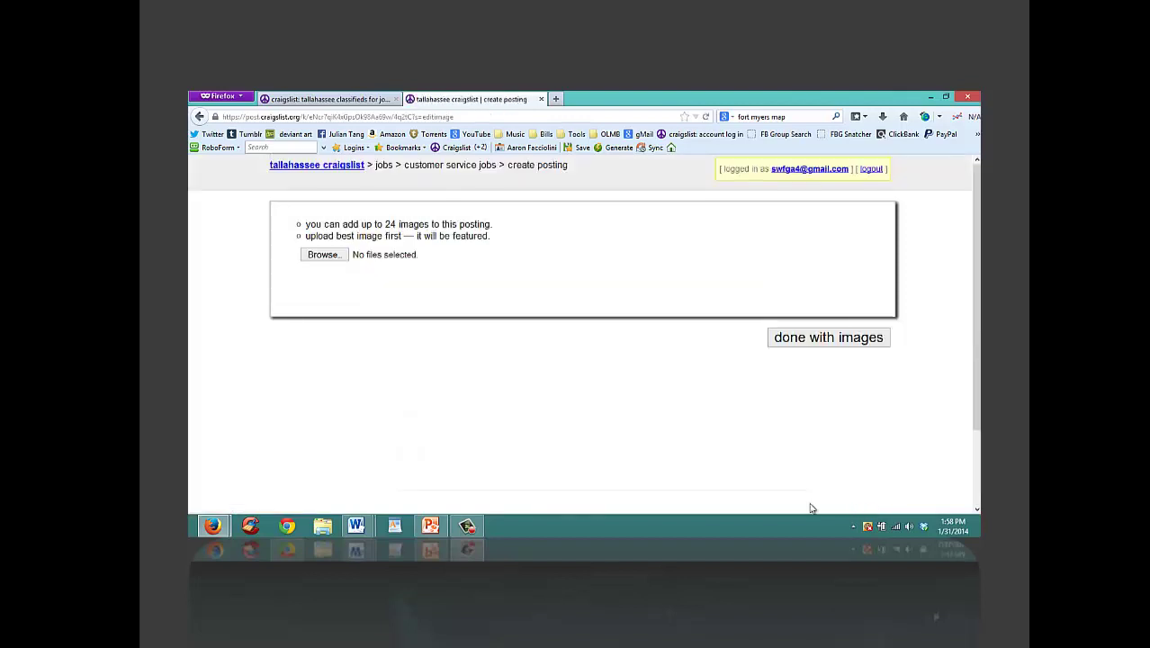
# Step: Skip adding images and test the preview's website link in a new tab
pyautogui.click(871, 338)
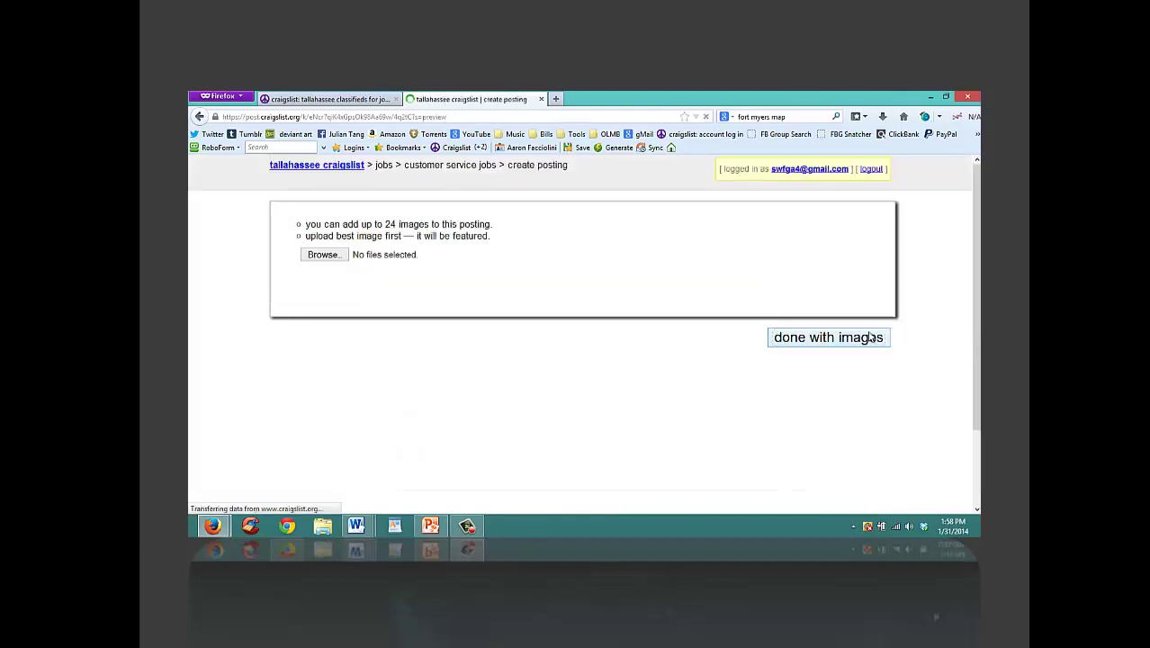
pyautogui.moveTo(976, 236); pyautogui.dragTo(959, 416)
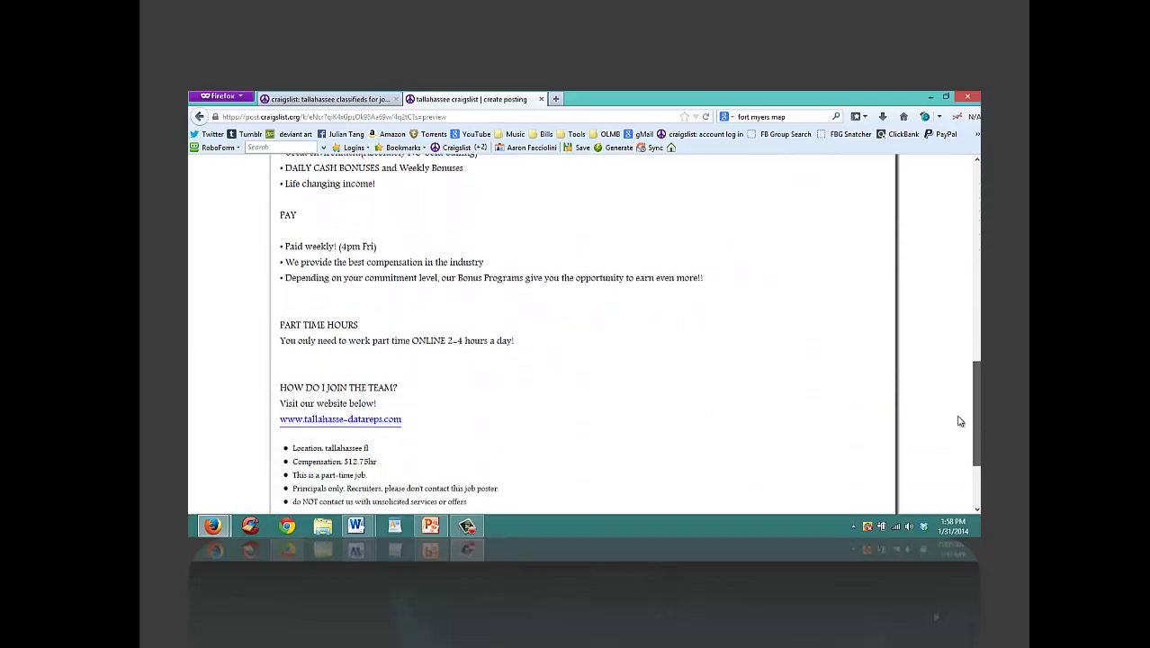
pyautogui.rightClick(370, 427)
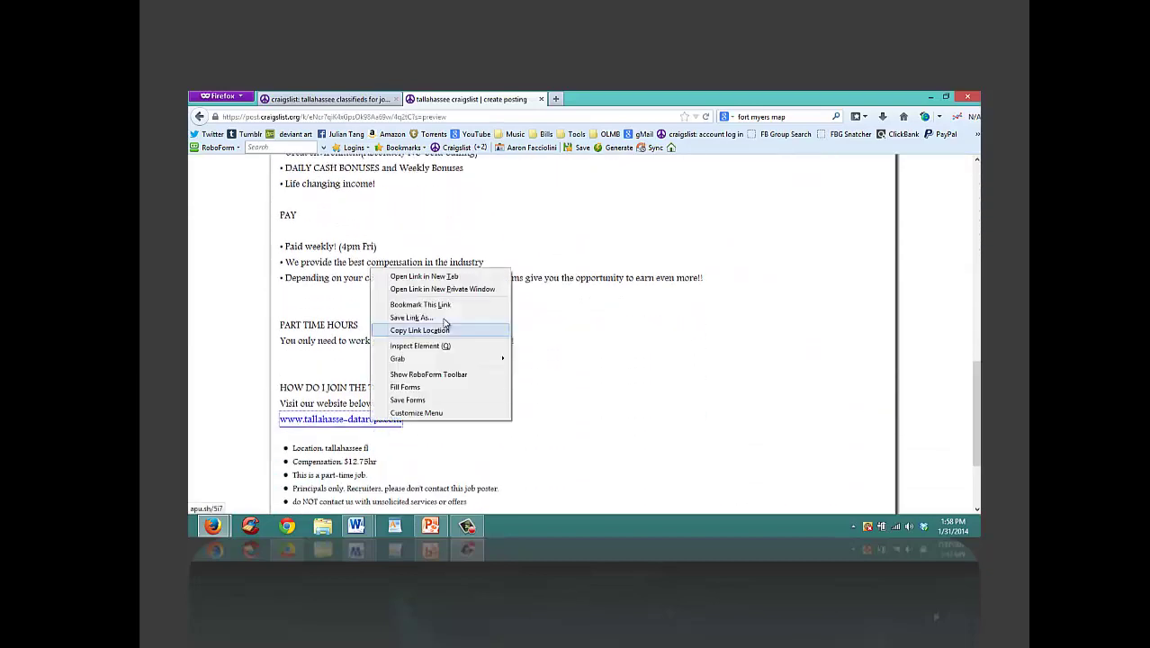
pyautogui.click(456, 274)
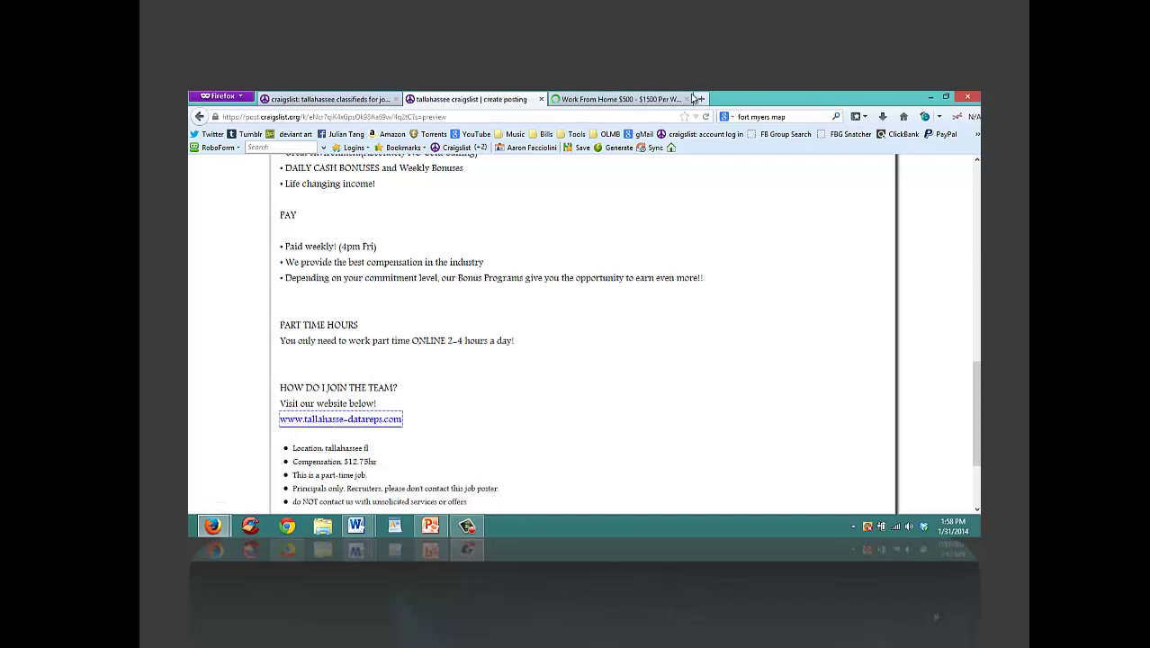
pyautogui.click(611, 99)
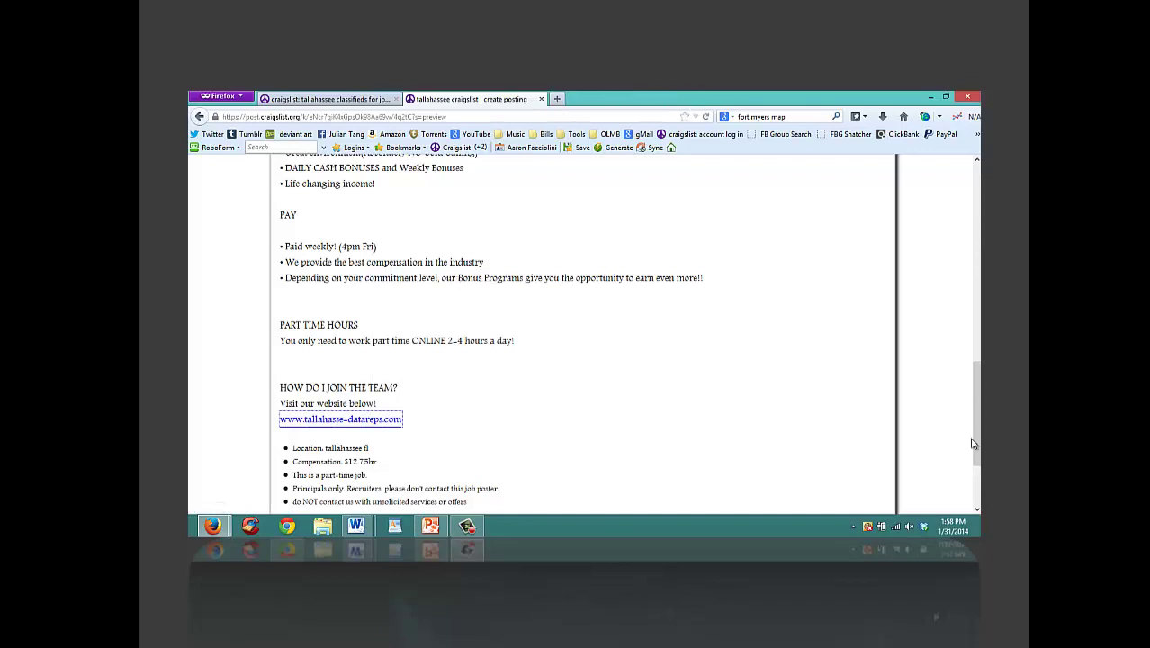
# Step: Publish the ad, note the confirmation e-mail address, and open Gmail in the first tab
pyautogui.click(975, 501)
pyautogui.click(860, 491)
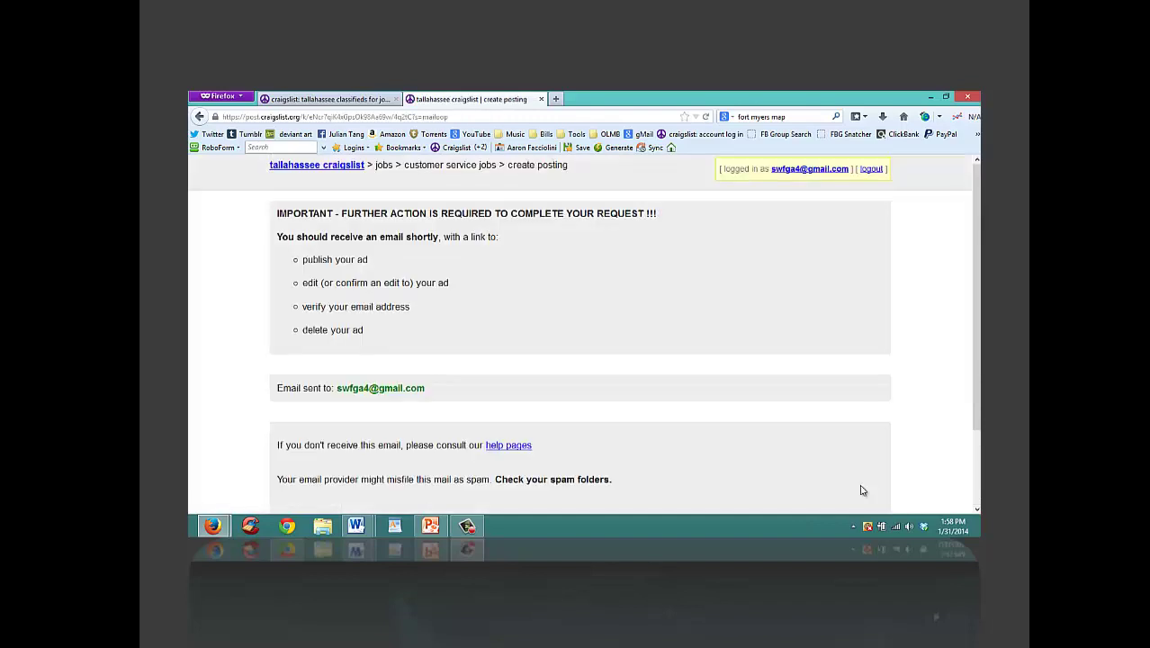
pyautogui.moveTo(425, 389); pyautogui.dragTo(337, 385)
pyautogui.hotkey('ctrl', 'c')
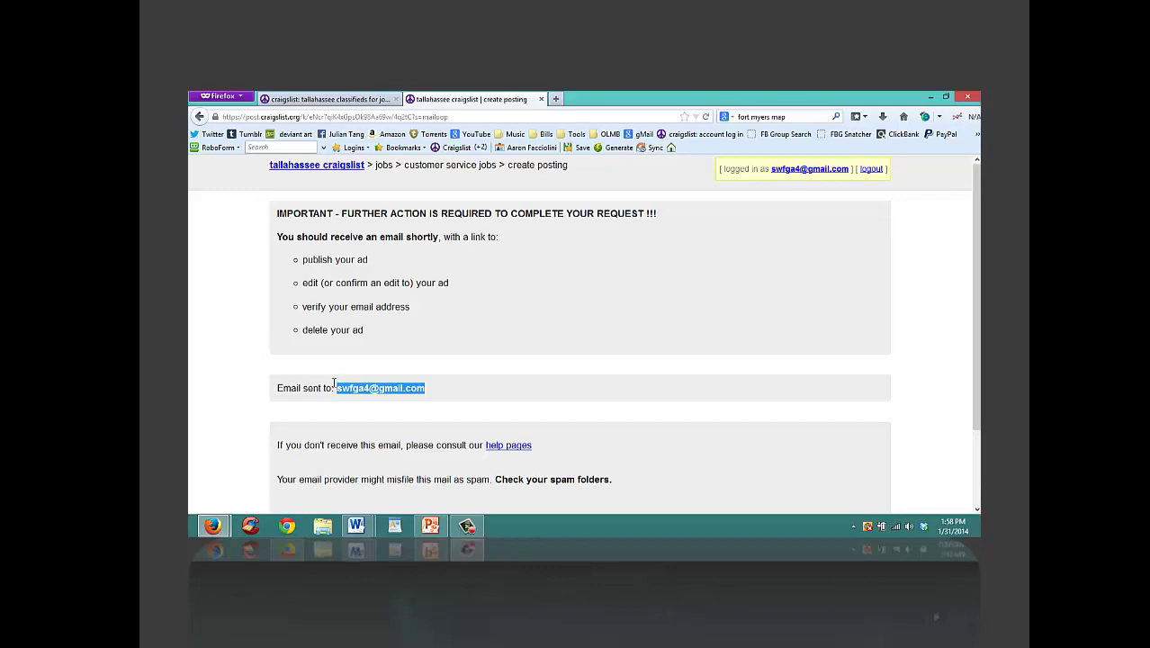
pyautogui.click(329, 100)
pyautogui.click(636, 134)
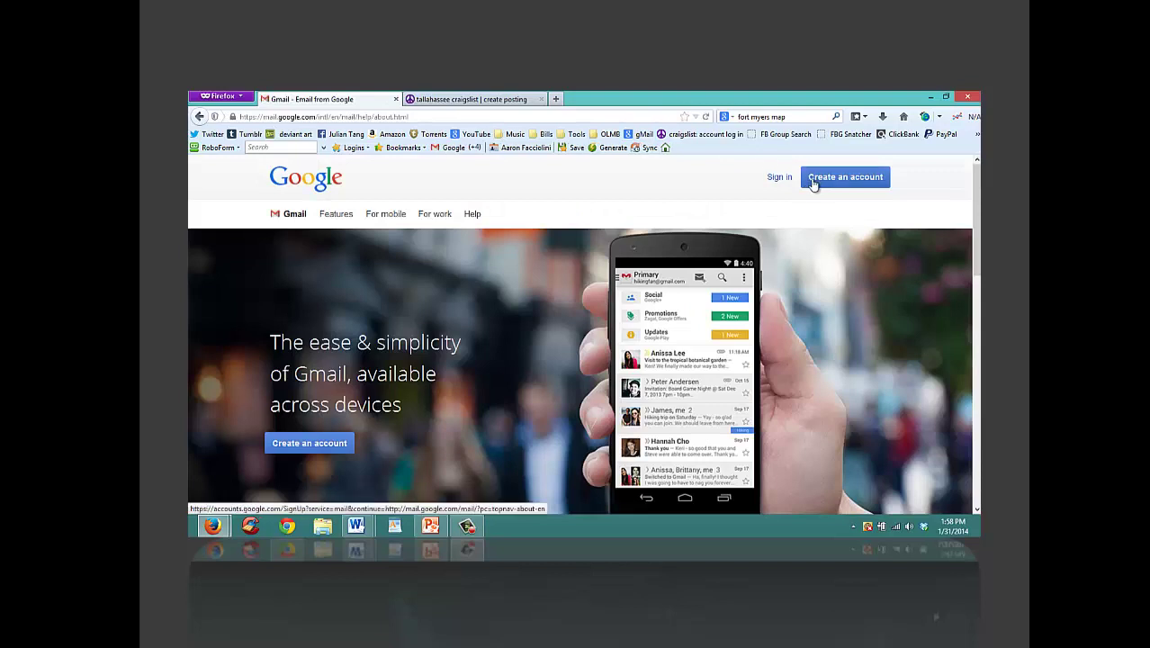
# Step: Sign in to Gmail with the account's e-mail and password, skipping the recovery-options prompt
pyautogui.click(784, 179)
pyautogui.hotkey('ctrl', 'v')
pyautogui.click(561, 372)
pyautogui.write('*********')
pyautogui.press('Return')
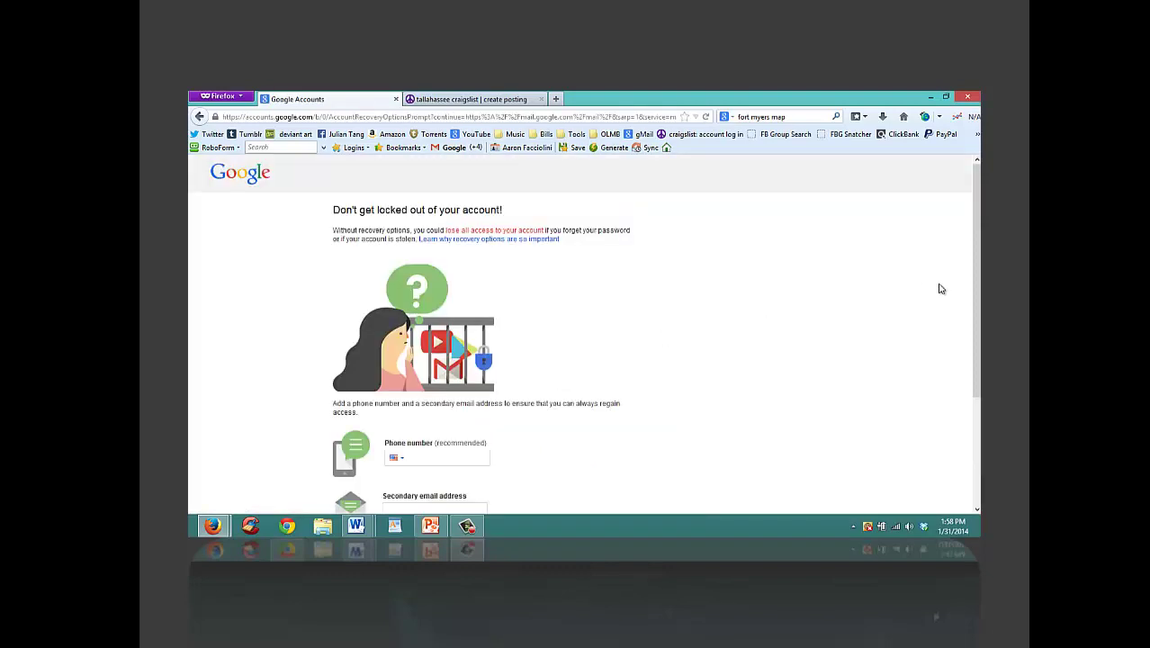
pyautogui.scroll(-3, 630, 378)
pyautogui.click(396, 448)
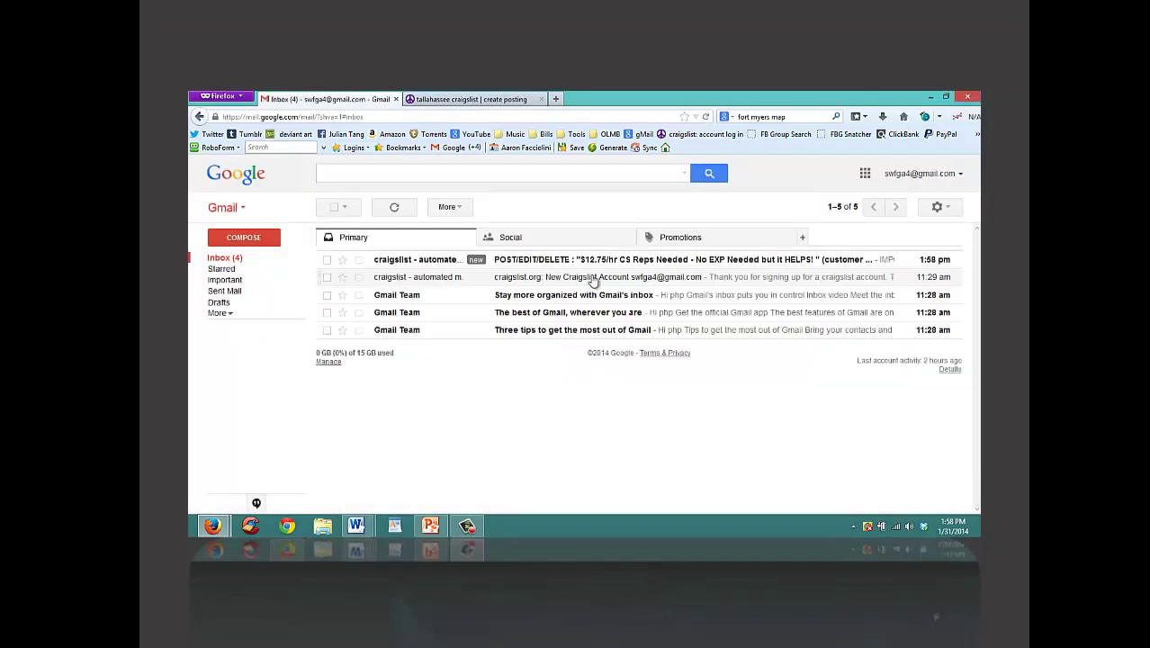
# Step: Open the craigslist POST/EDIT/DELETE email, follow its posting link, and start the phone area code
pyautogui.click(594, 262)
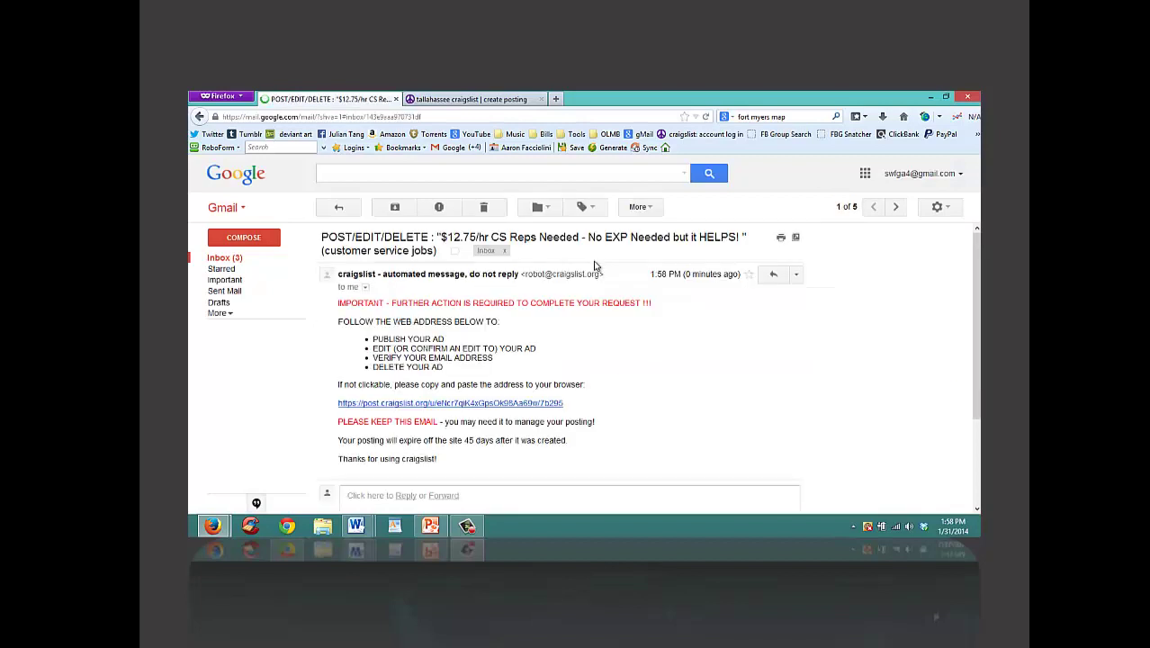
pyautogui.click(474, 405)
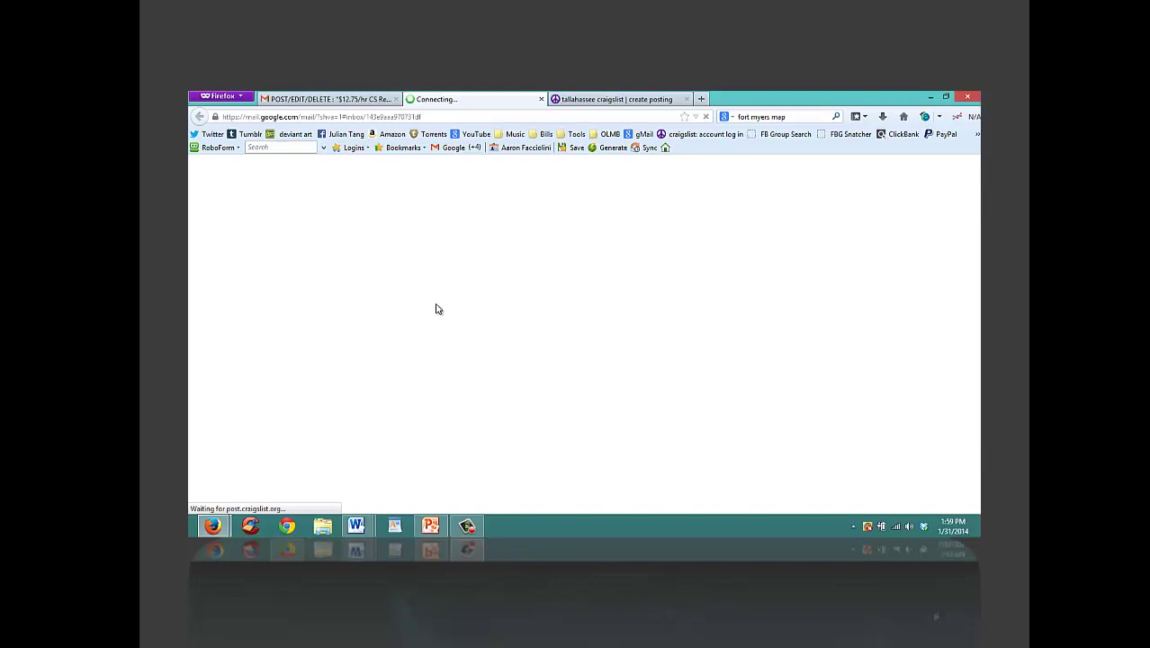
pyautogui.click(311, 288)
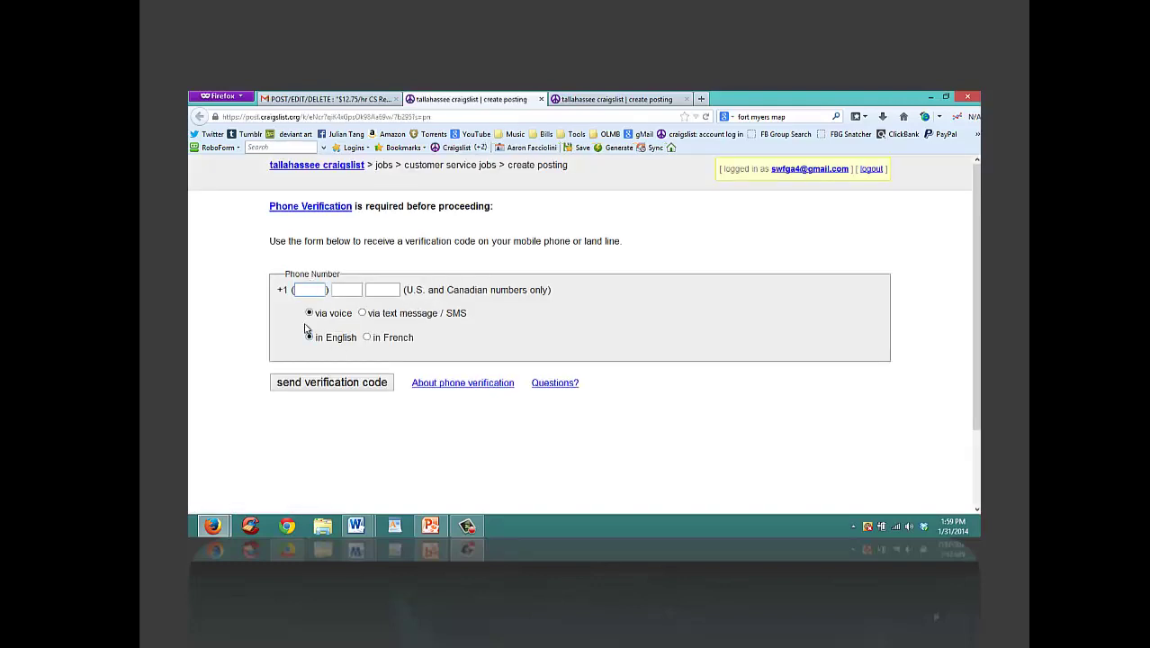
# Step: Request the verification call and submit the phone authorization code to publish the ad
pyautogui.click(469, 524)
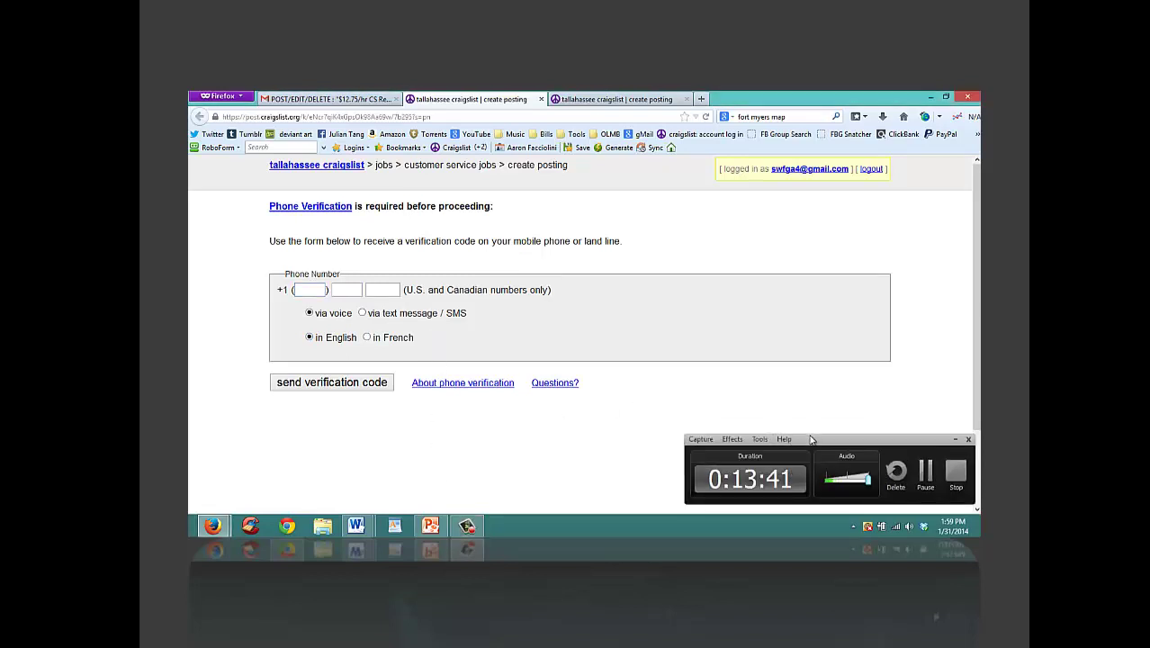
pyautogui.moveTo(808, 435); pyautogui.dragTo(796, 362)
pyautogui.click(911, 372)
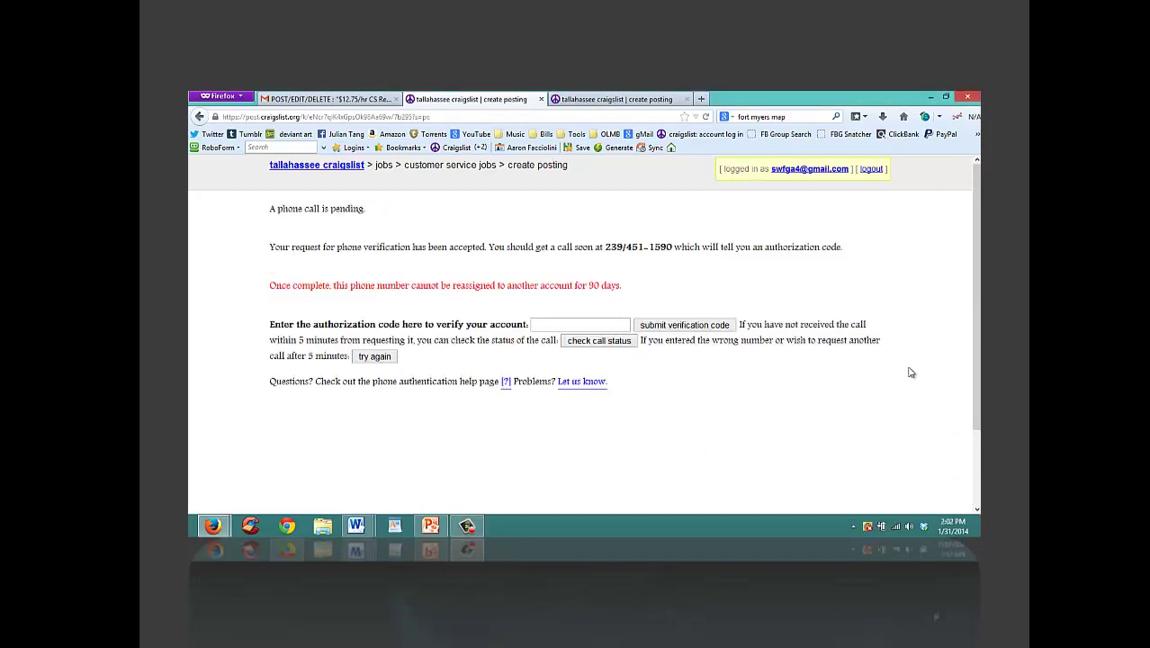
pyautogui.click(603, 328)
pyautogui.click(660, 326)
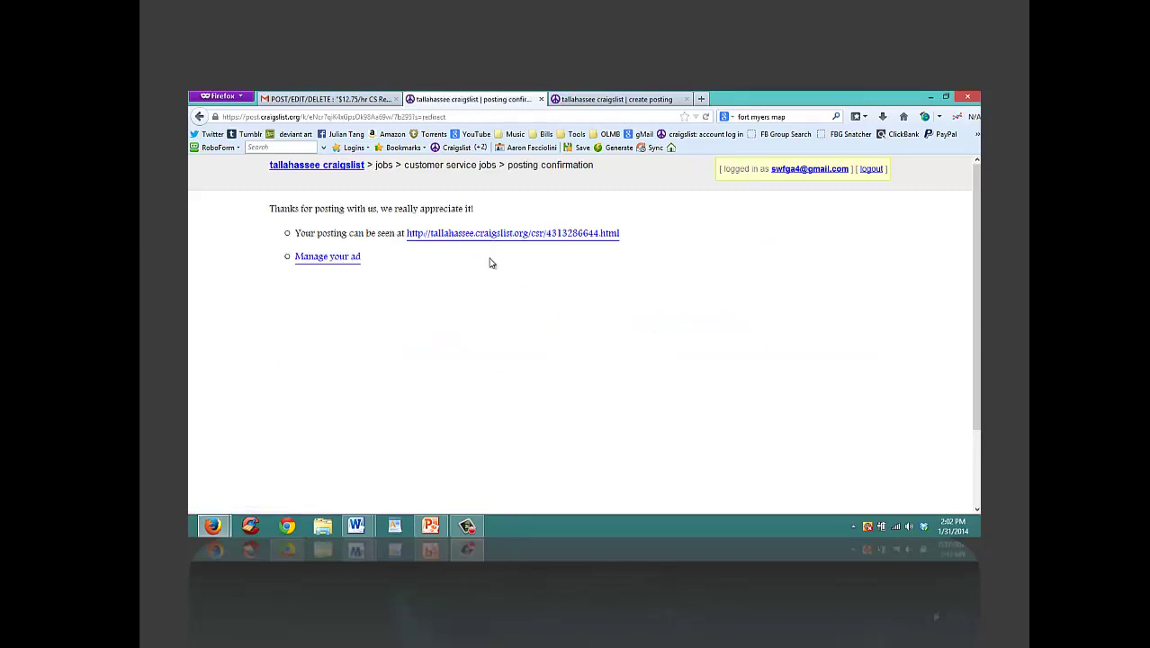
# Step: Open the live $12.75/hr CS Reps ad and close the leftover create-posting tab
pyautogui.click(560, 234)
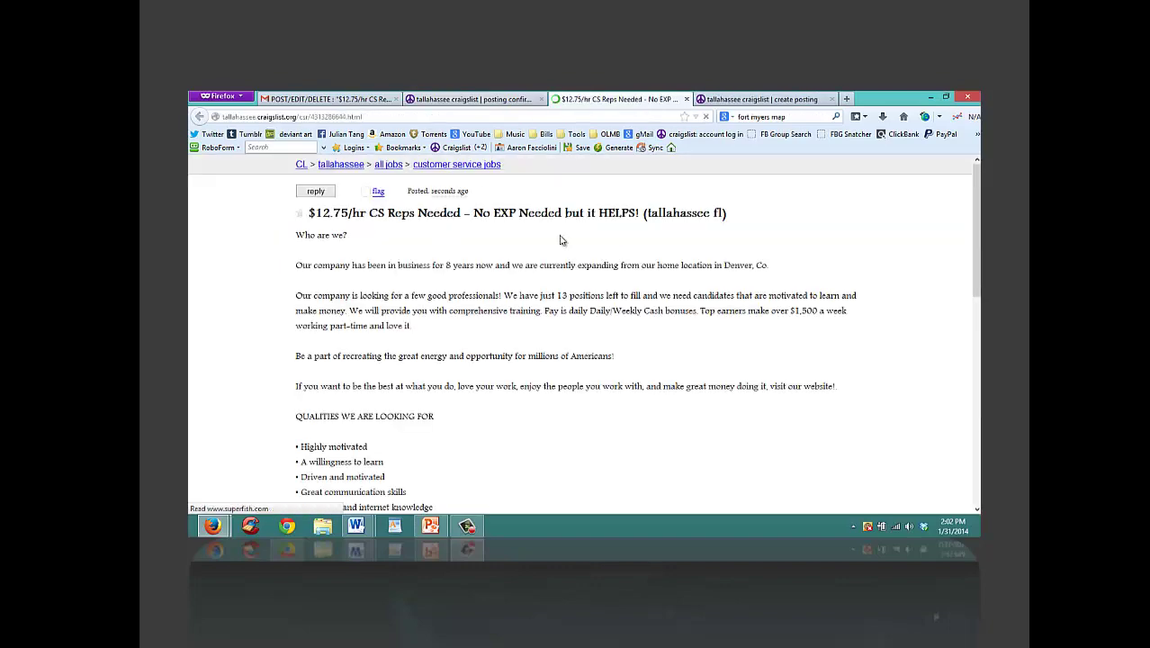
pyautogui.moveTo(974, 249); pyautogui.dragTo(921, 208)
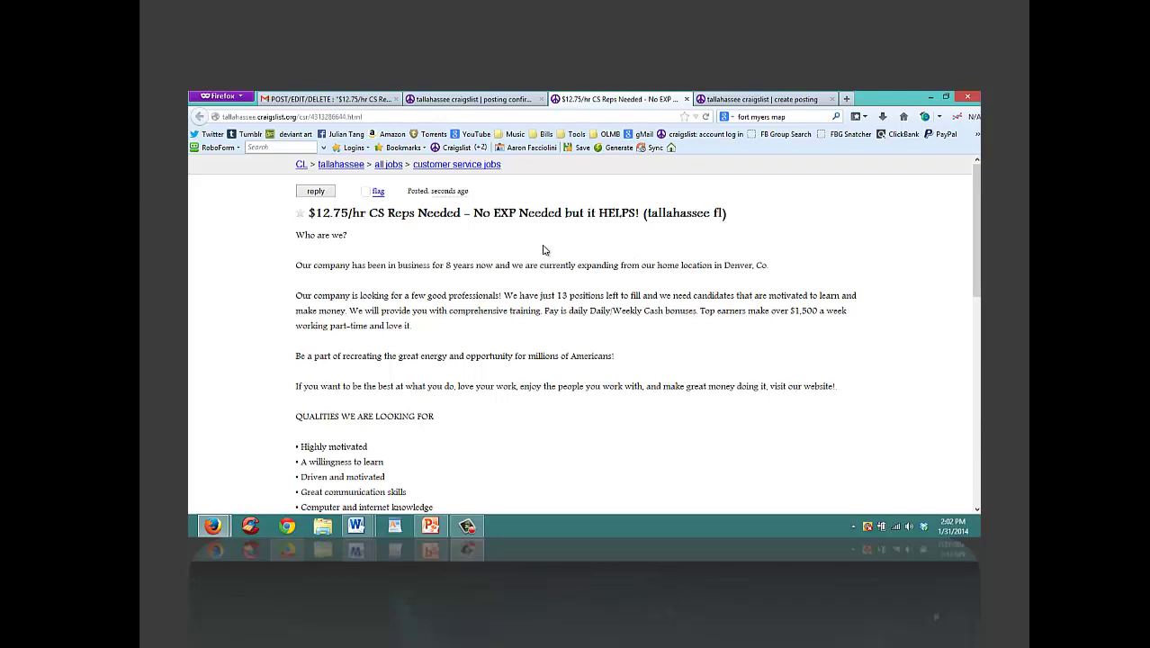
pyautogui.click(758, 99)
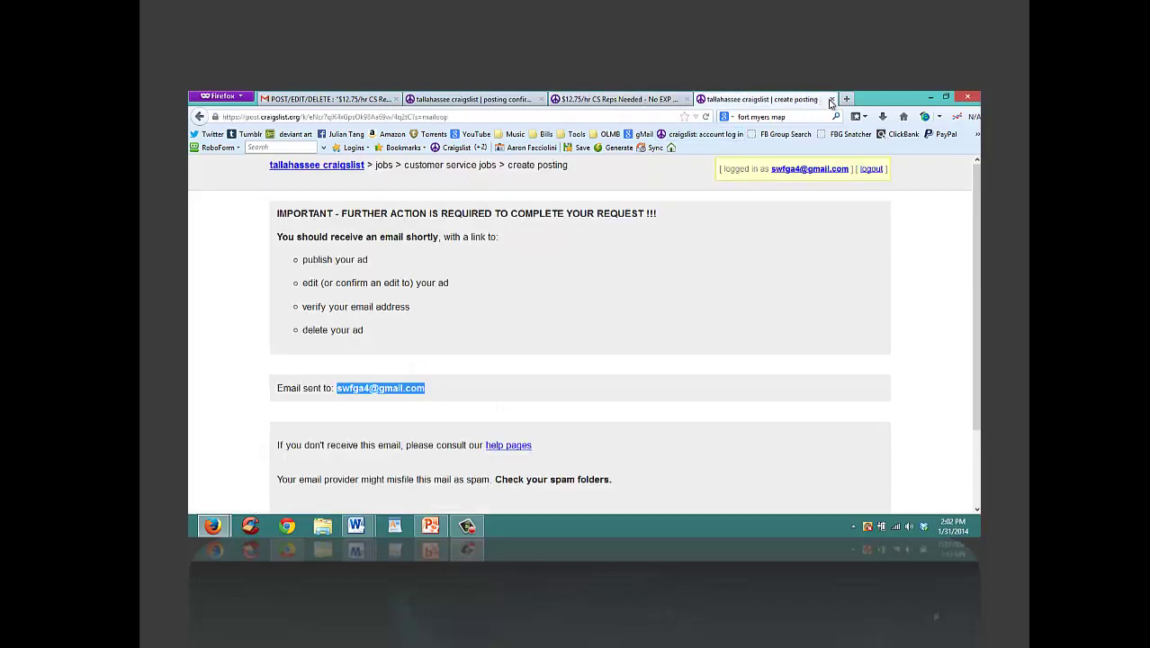
pyautogui.click(832, 99)
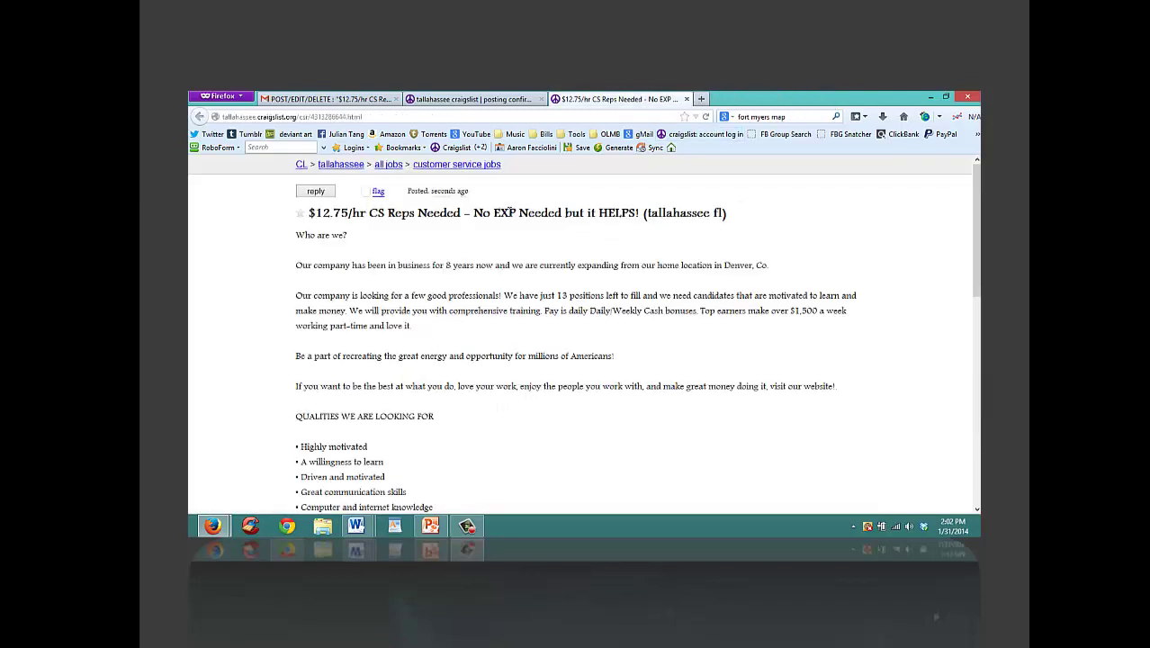
# Step: Paste the ad's web address into the WordPad log, then return to Tallahassee craigslist home
pyautogui.moveTo(965, 258); pyautogui.dragTo(965, 464)
pyautogui.scroll(10, 540, 270)
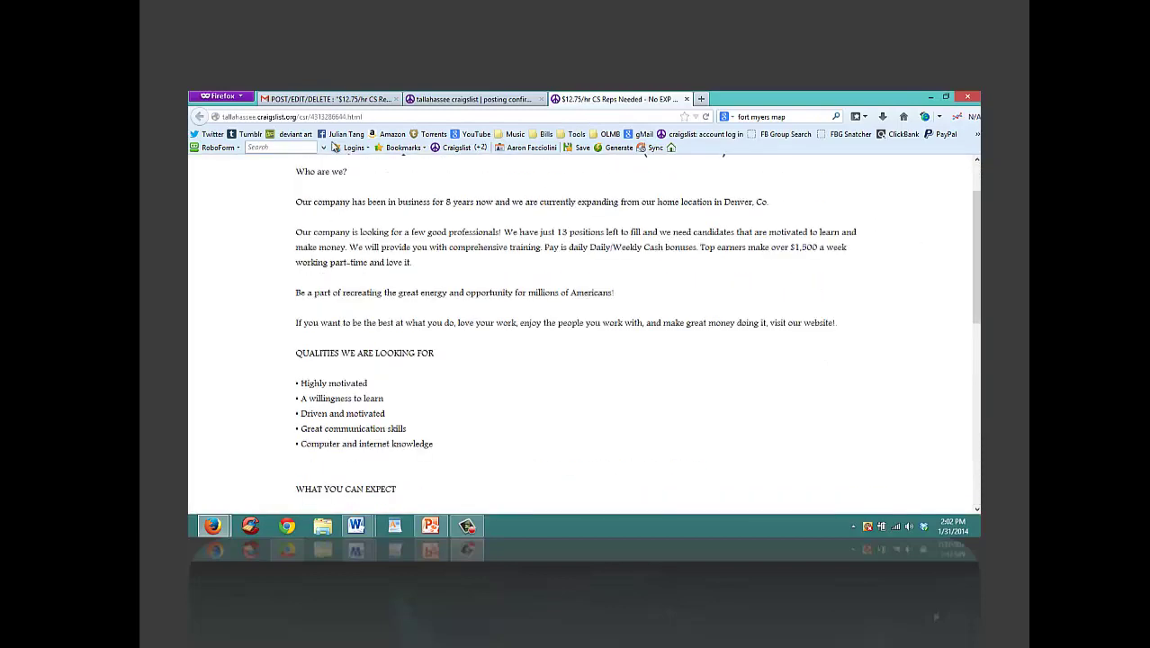
pyautogui.click(337, 118)
pyautogui.hotkey('ctrl', 'c')
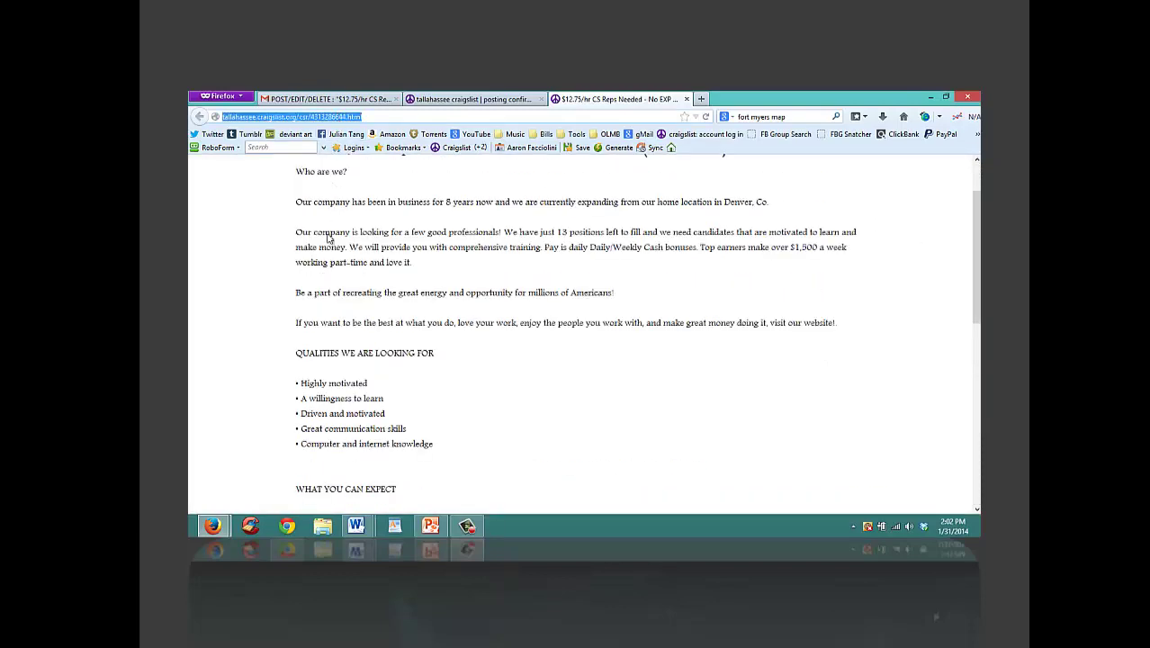
pyautogui.click(394, 526)
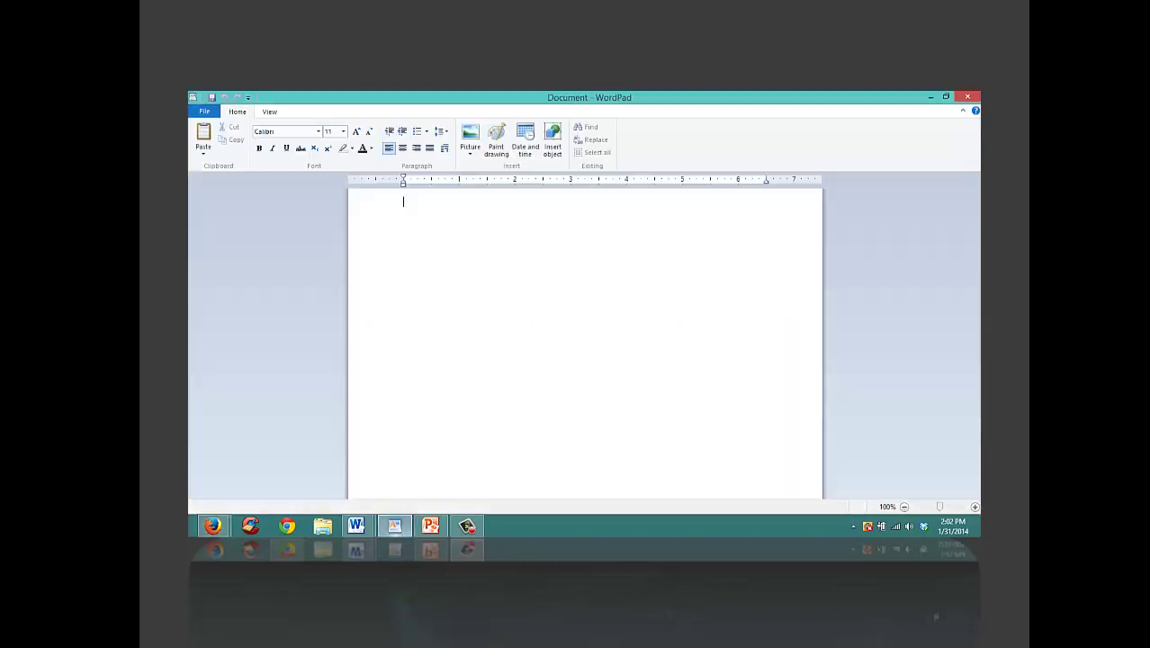
pyautogui.hotkey('ctrl', 'v')
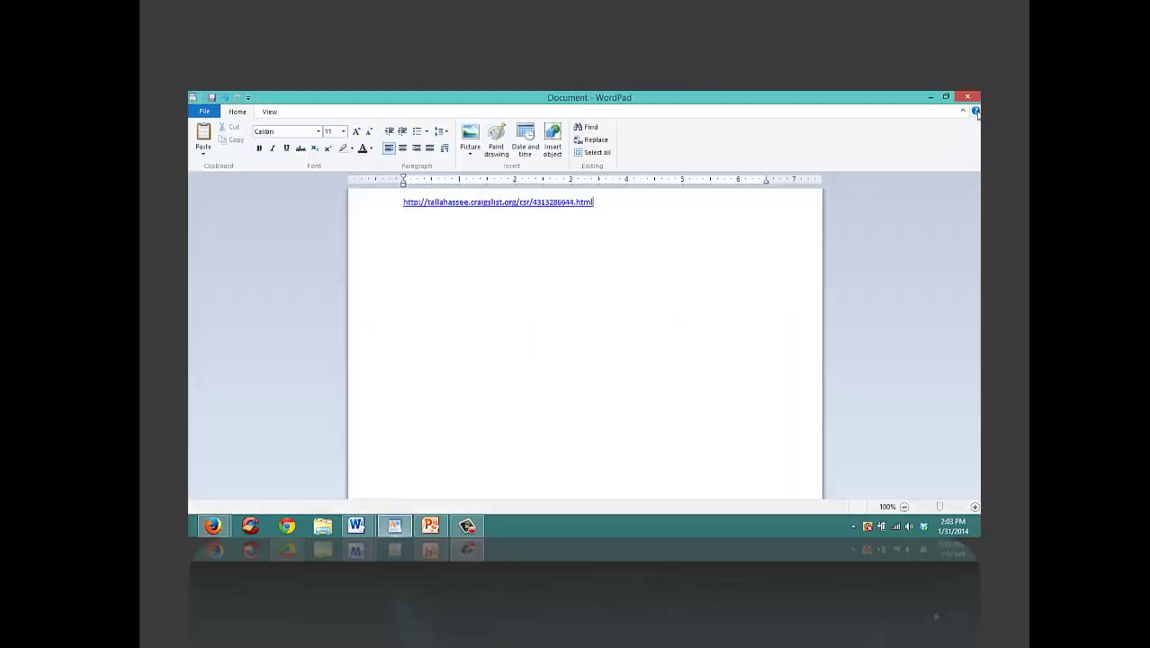
pyautogui.click(931, 97)
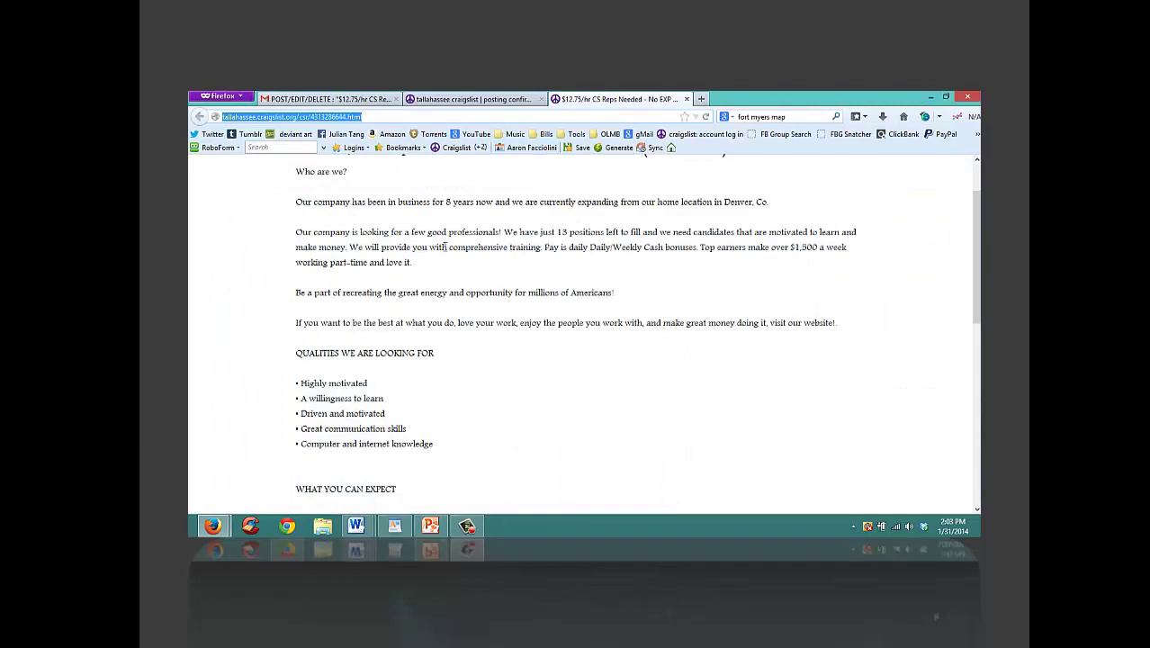
pyautogui.scroll(1, 898, 191)
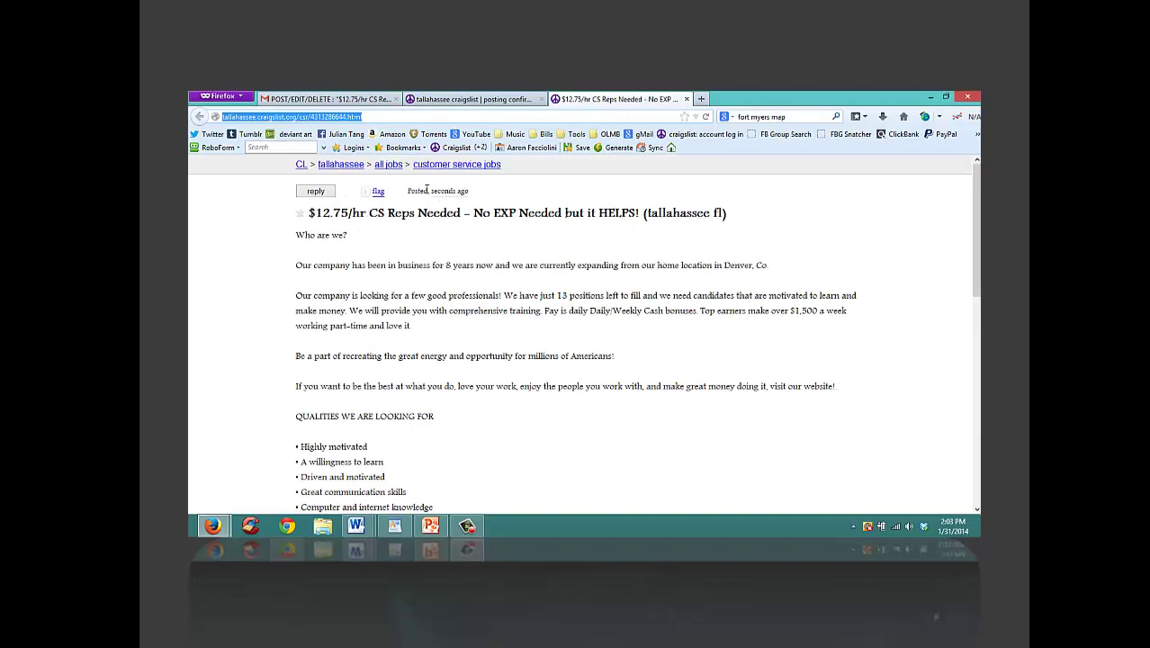
pyautogui.click(351, 168)
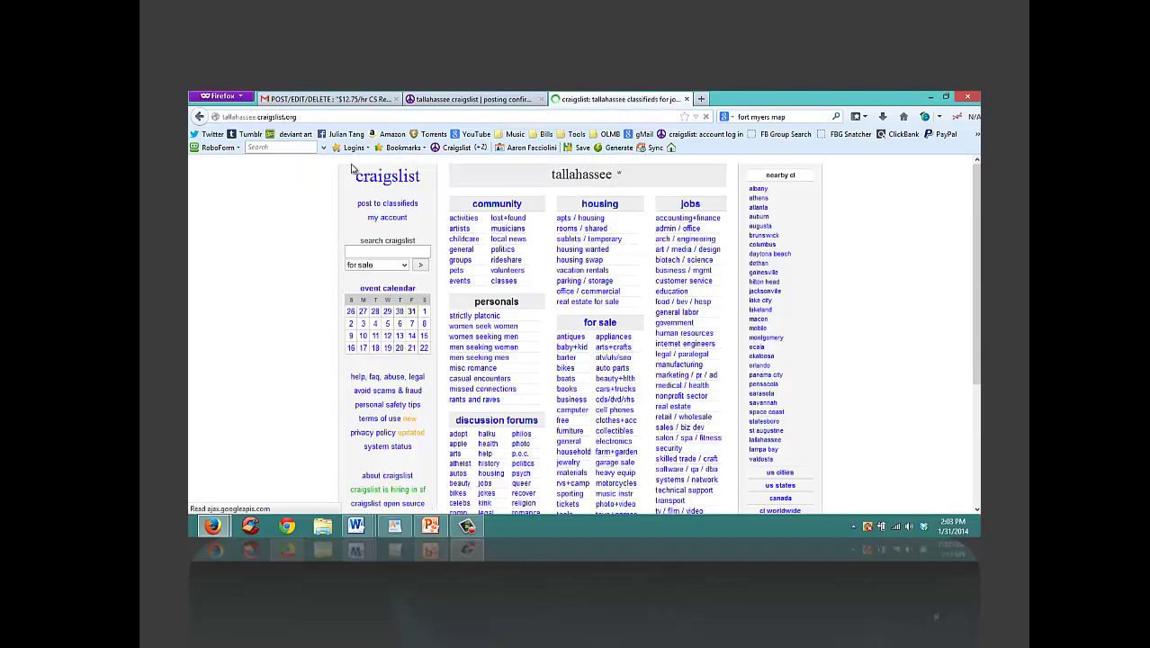
# Step: Start a Tallahassee job-offered post, accept the guidelines, and choose the sales jobs category
pyautogui.click(397, 204)
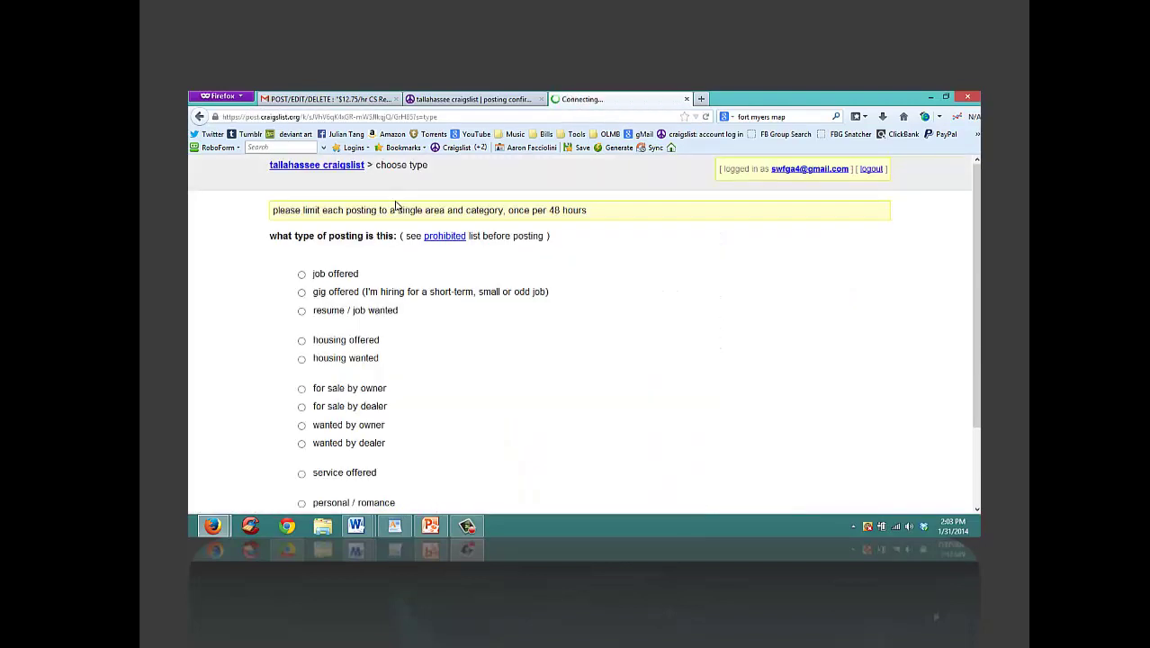
pyautogui.click(303, 275)
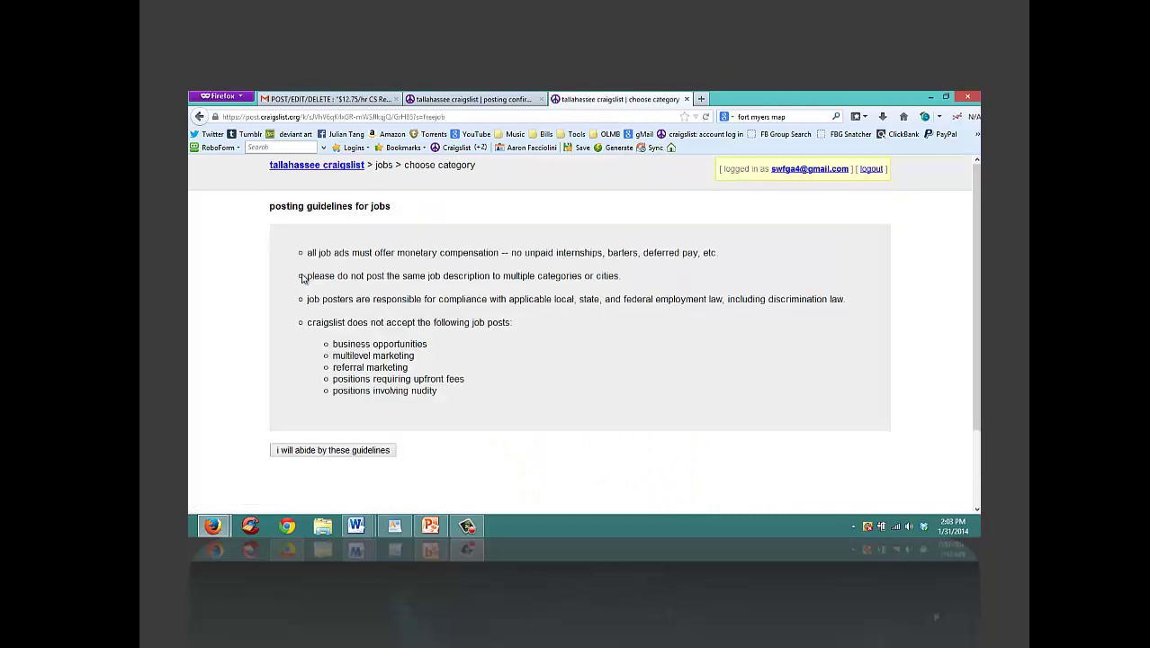
pyautogui.click(335, 453)
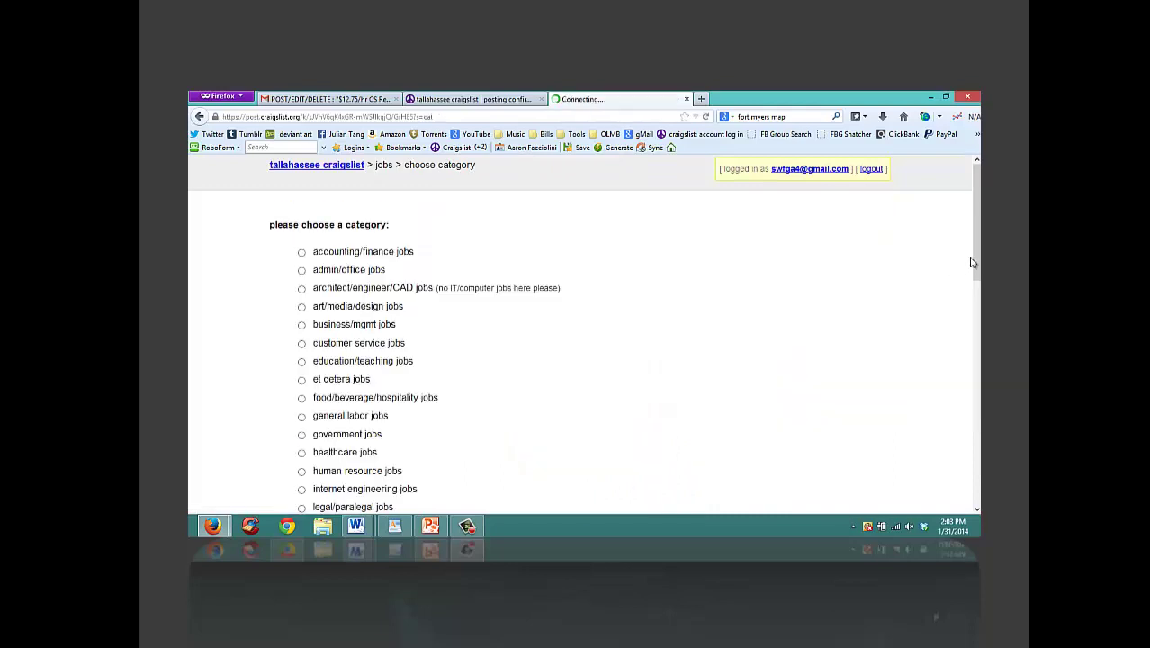
pyautogui.scroll(-5, 606, 358)
pyautogui.click(303, 379)
# Step: Paste the sales mod job description into the posting body and correct 'Visiti' to 'Visit'
pyautogui.moveTo(358, 529)
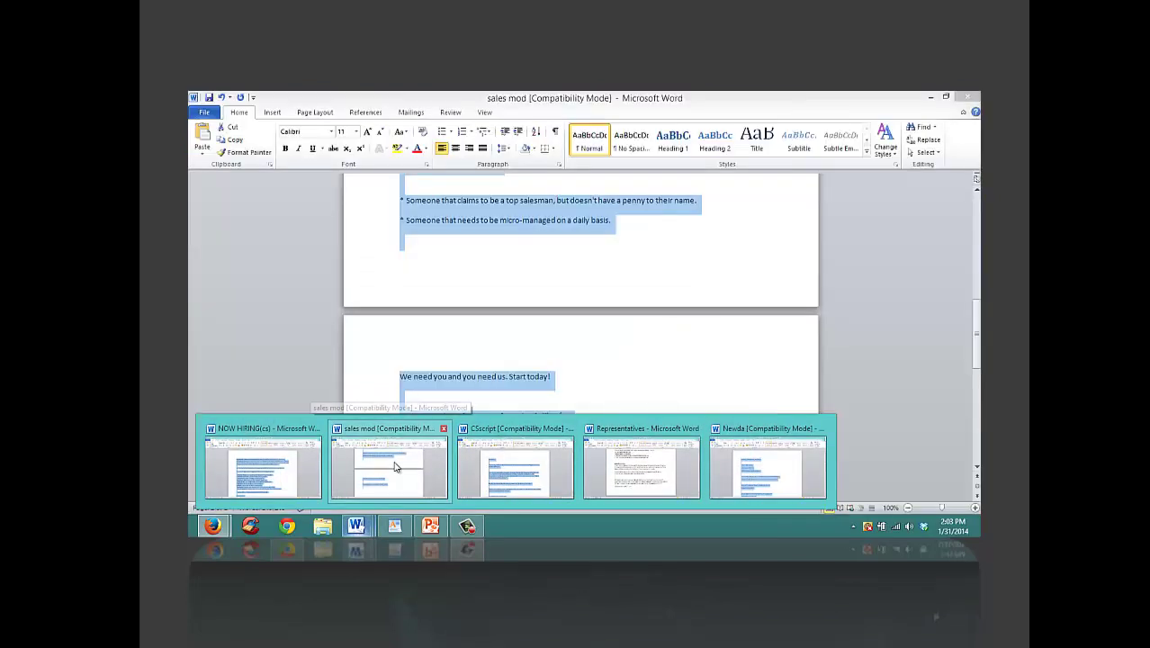
pyautogui.click(394, 462)
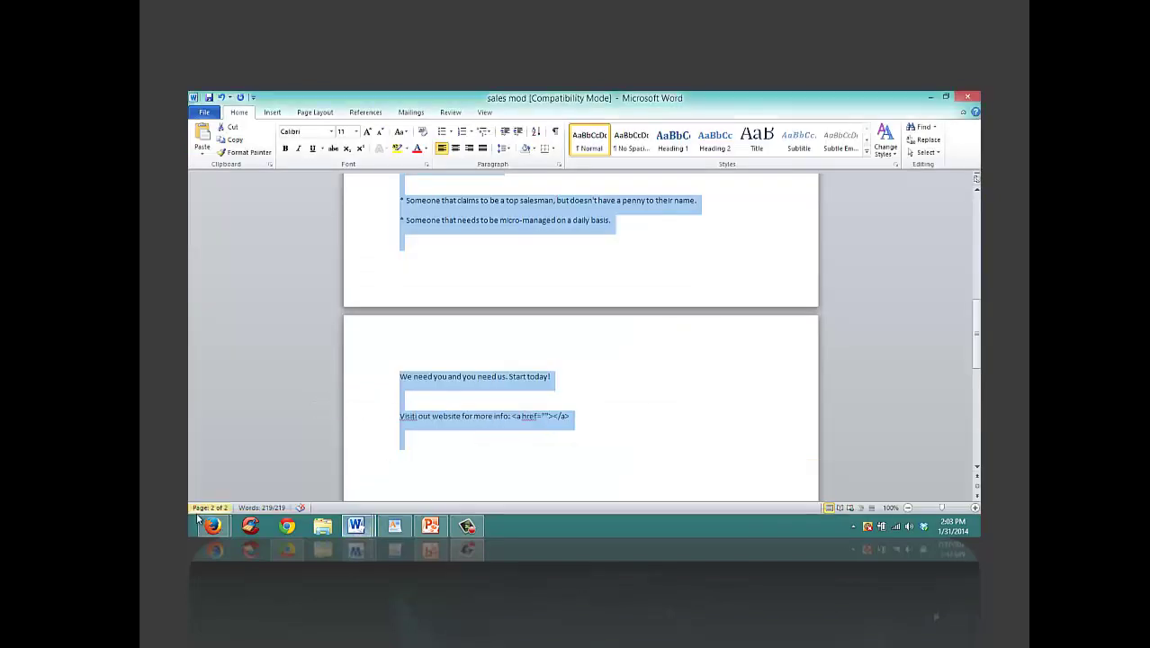
pyautogui.moveTo(212, 529)
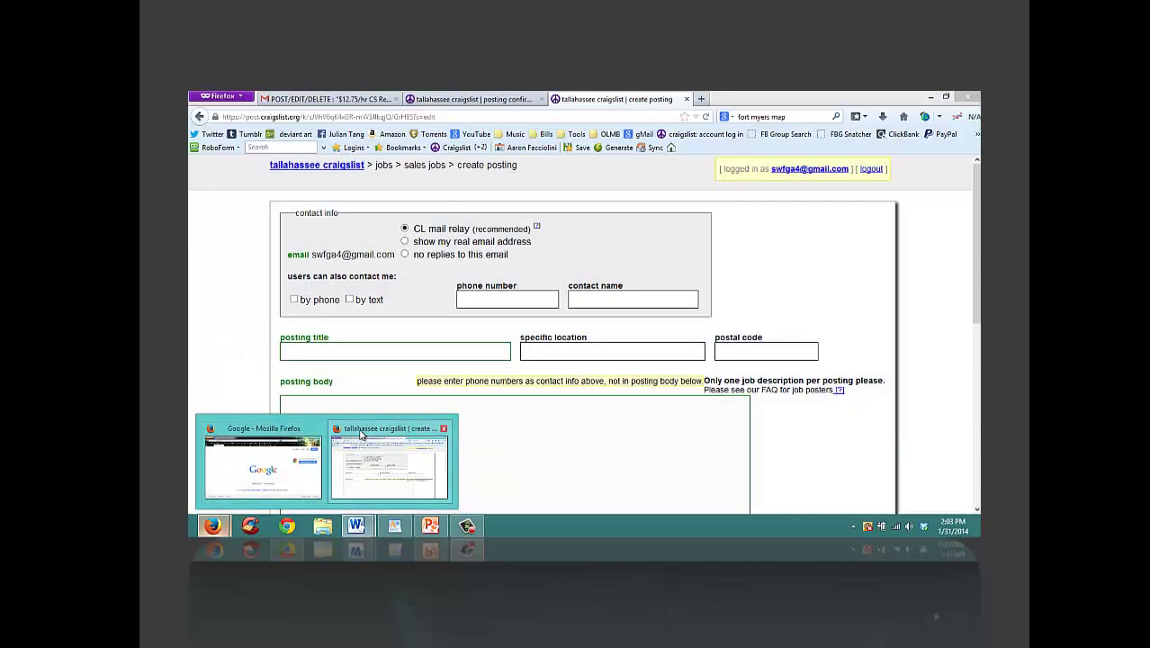
pyautogui.click(398, 467)
pyautogui.click(360, 431)
pyautogui.hotkey('ctrl', 'v')
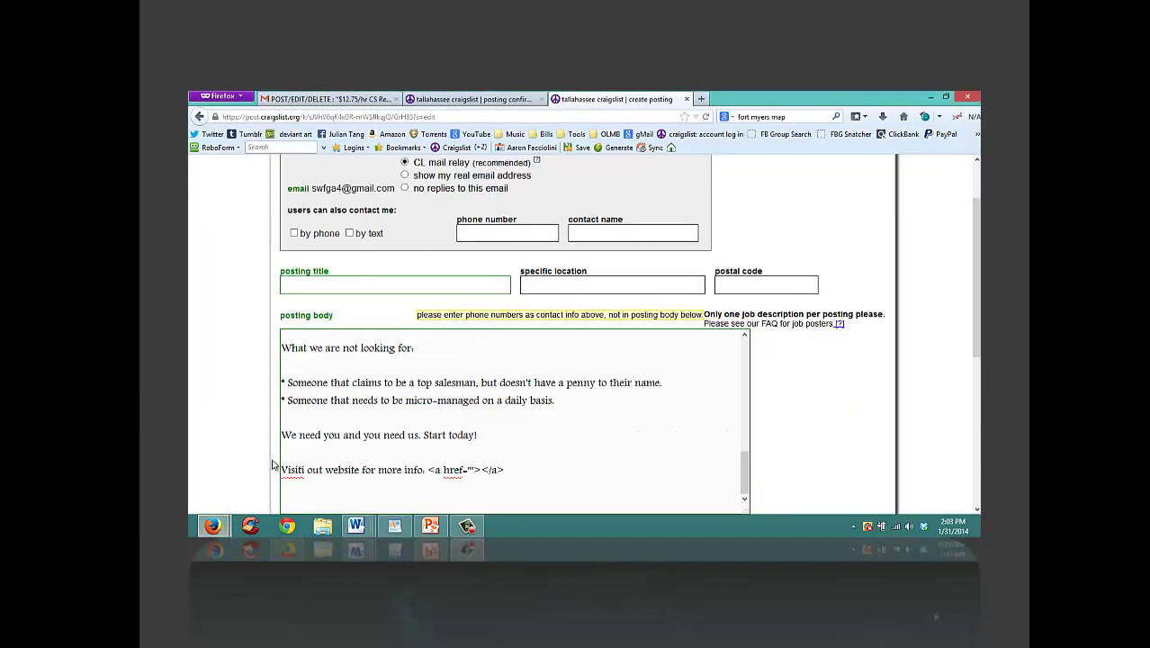
pyautogui.click(305, 470)
pyautogui.press('BackSpace')
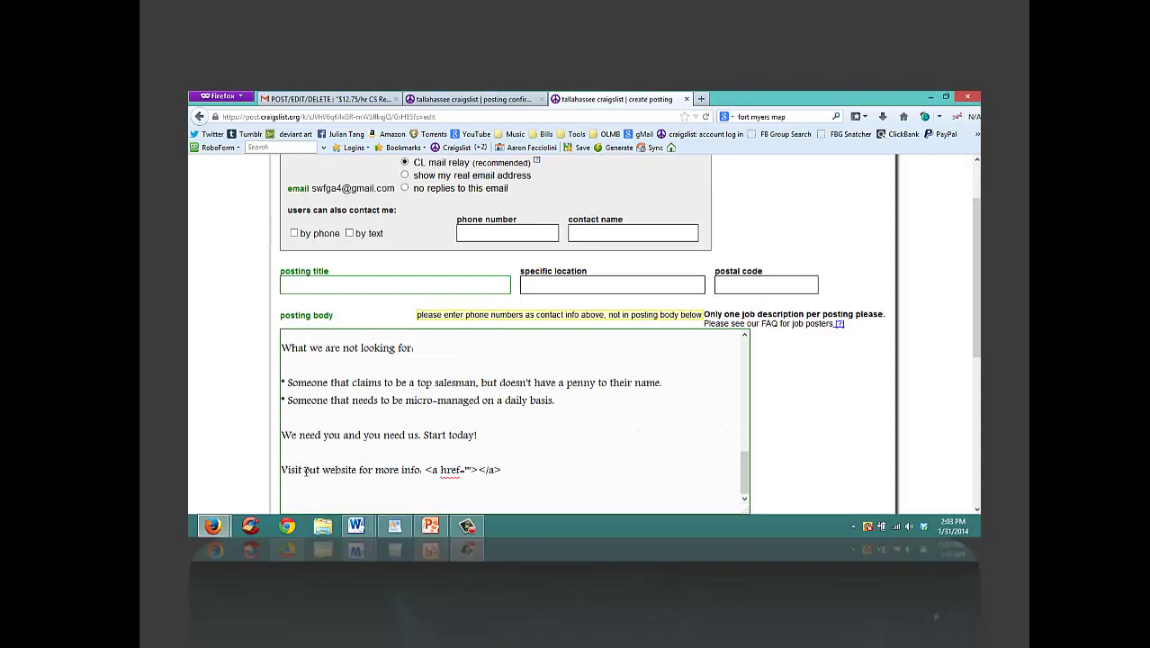
pyautogui.click(317, 469)
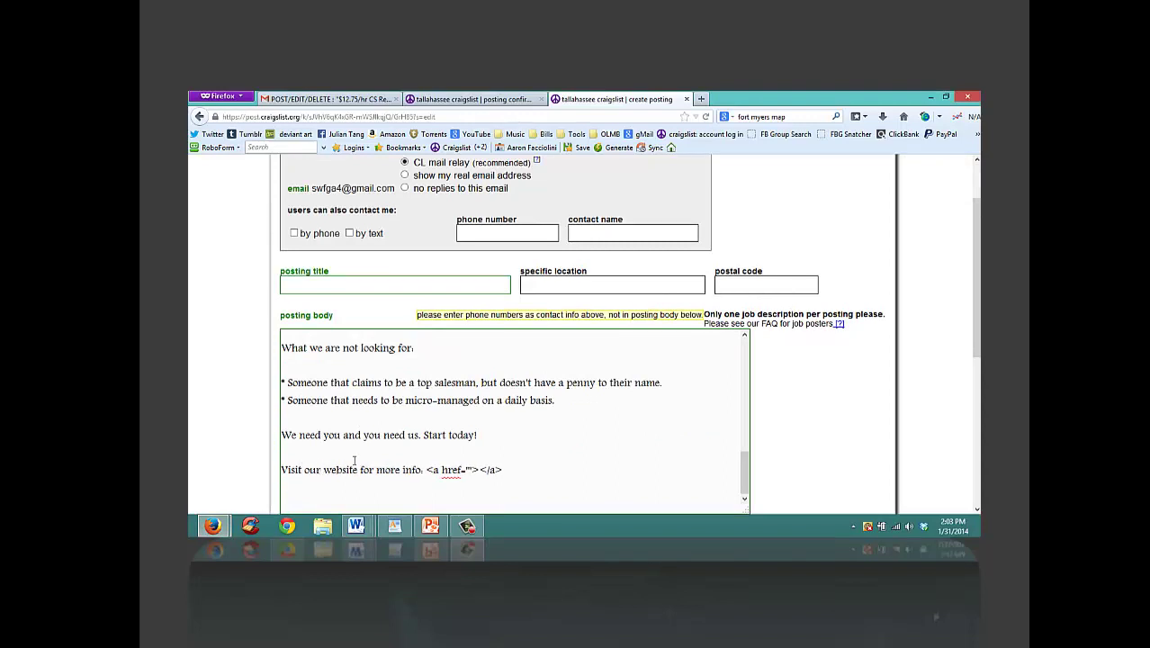
# Step: Compare the pasted posting body against the sales mod Word document
pyautogui.hotkey('ctrl', 'a')
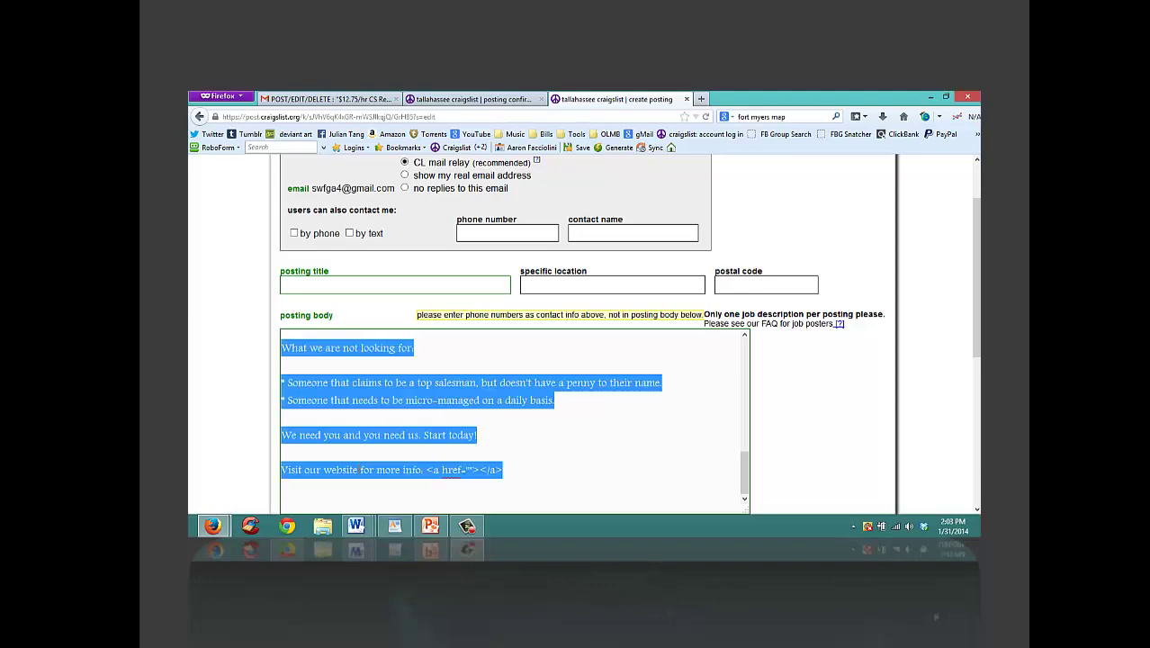
pyautogui.moveTo(357, 526)
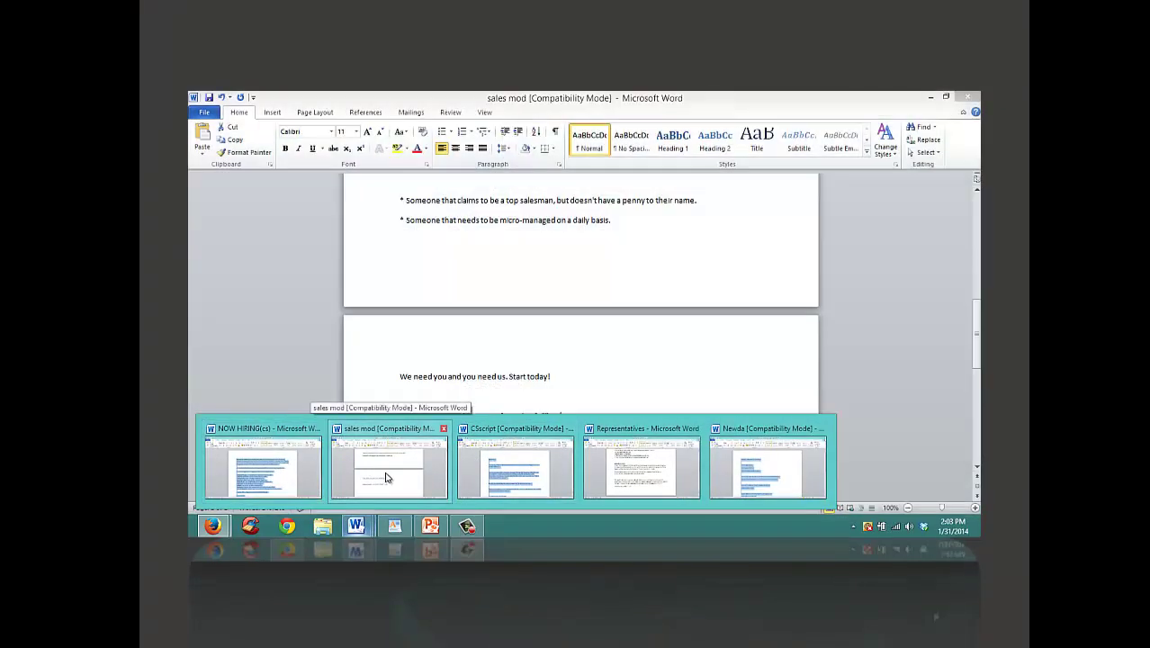
pyautogui.click(385, 477)
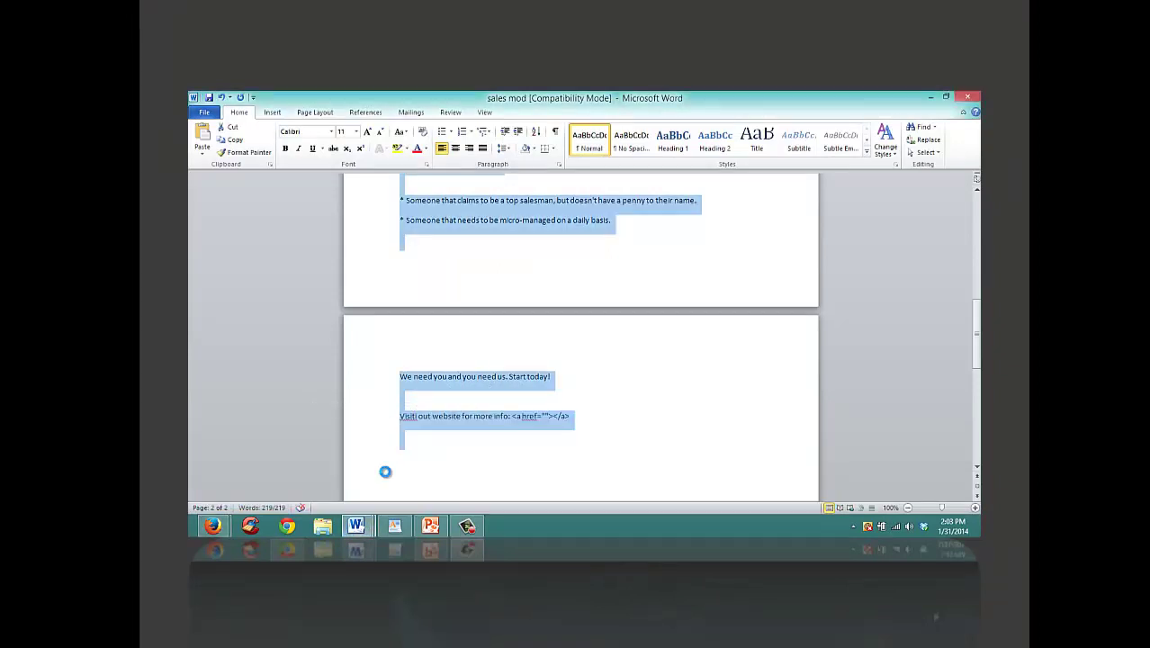
pyautogui.click(385, 472)
pyautogui.click(209, 528)
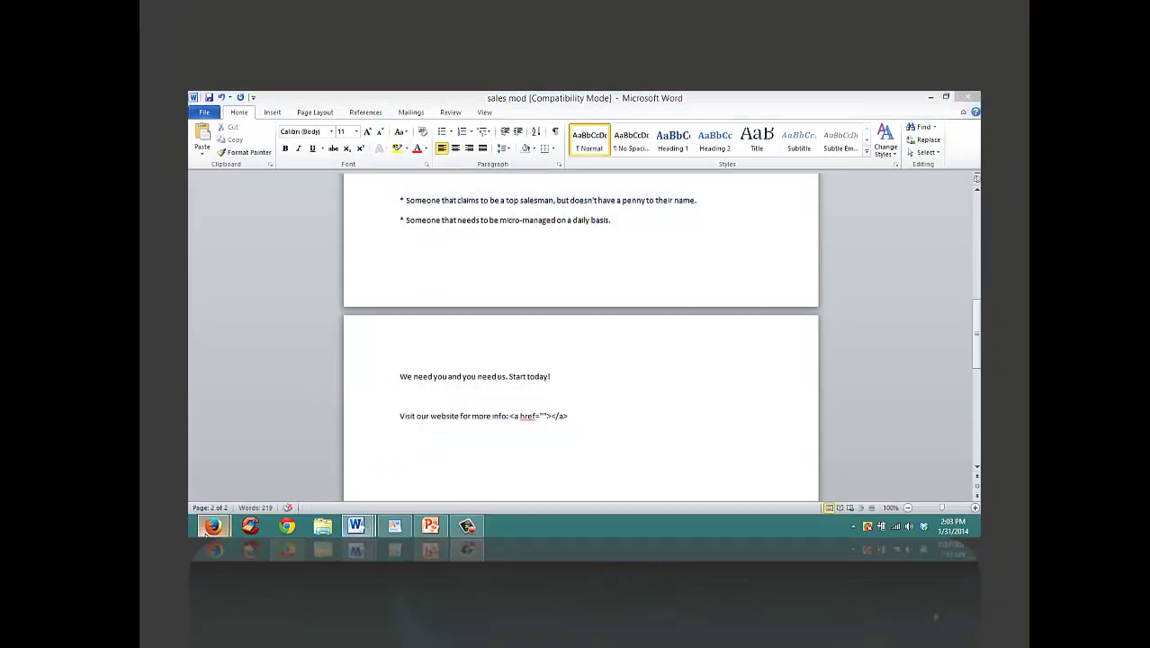
pyautogui.click(385, 464)
pyautogui.hotkey('ctrl', 'a')
pyautogui.click(547, 433)
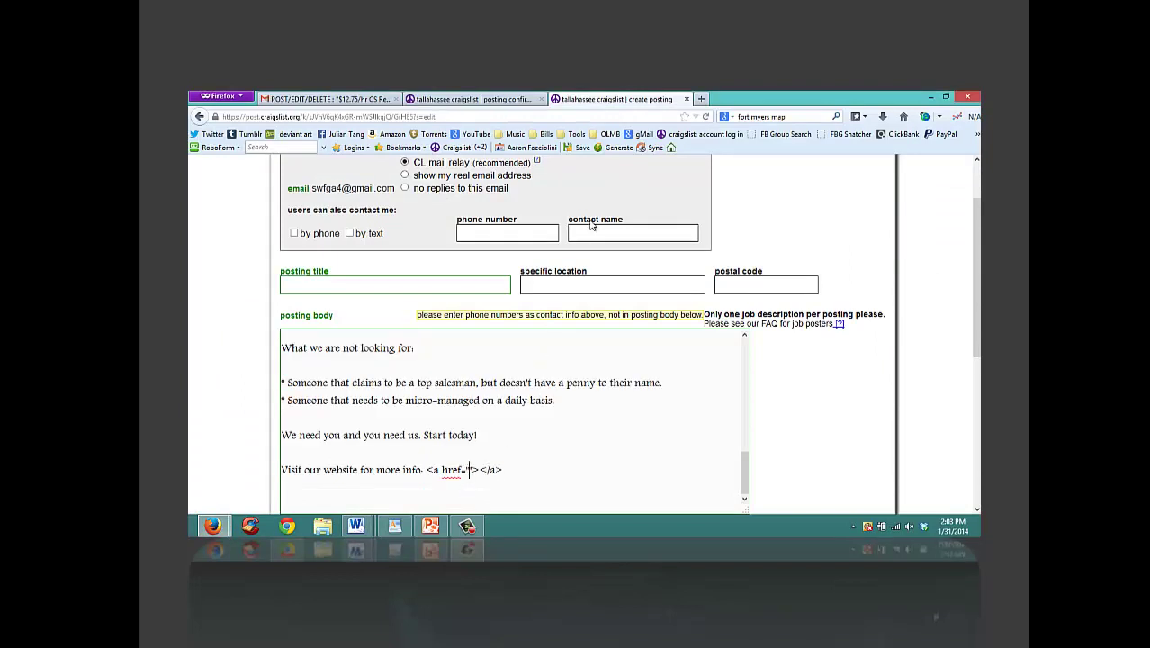
# Step: Load the apu.sh URL shortener site in a new tab
pyautogui.click(704, 98)
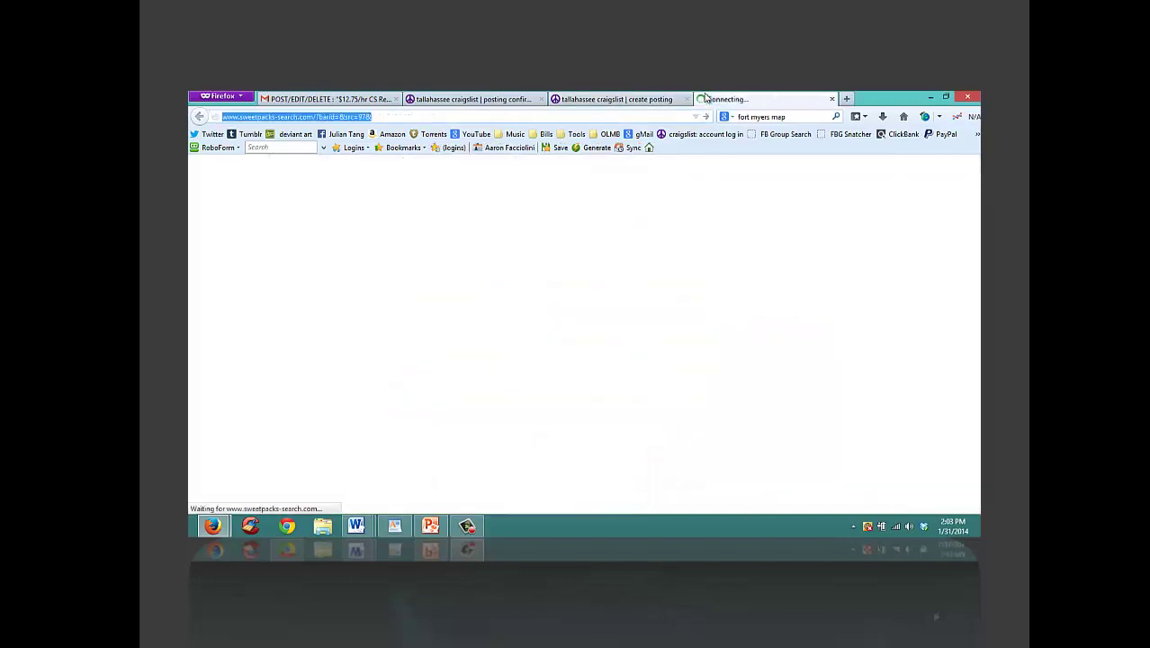
pyautogui.write('pas')
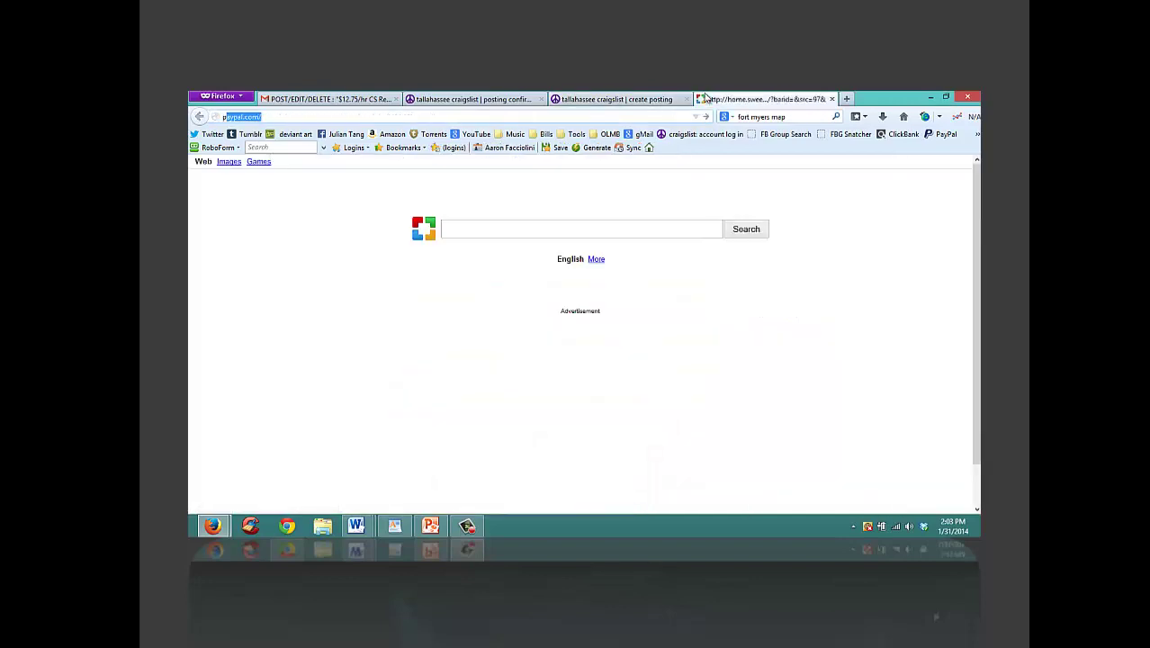
pyautogui.press('Escape')
pyautogui.write('eph')
pyautogui.press('BackSpace')
pyautogui.write('s')
pyautogui.press('BackSpace')
pyautogui.write('u.sh')
pyautogui.press('Return')
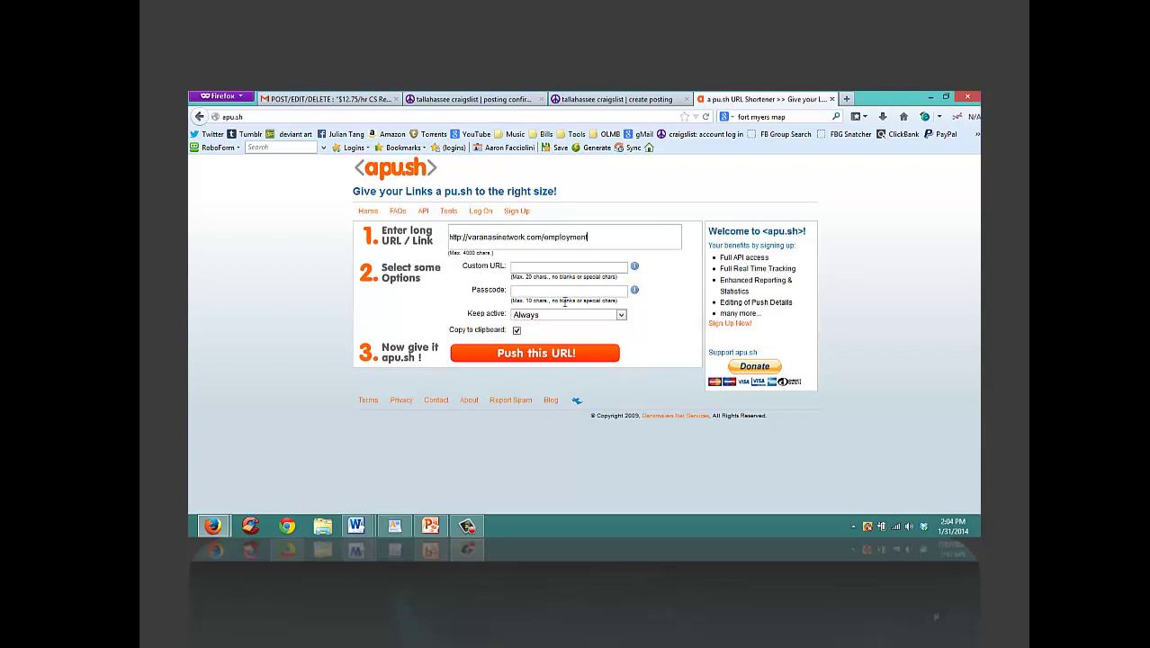
# Step: Shorten the employment page link to apu.sh/5ia and dismiss the alerts
pyautogui.click(528, 354)
pyautogui.click(786, 310)
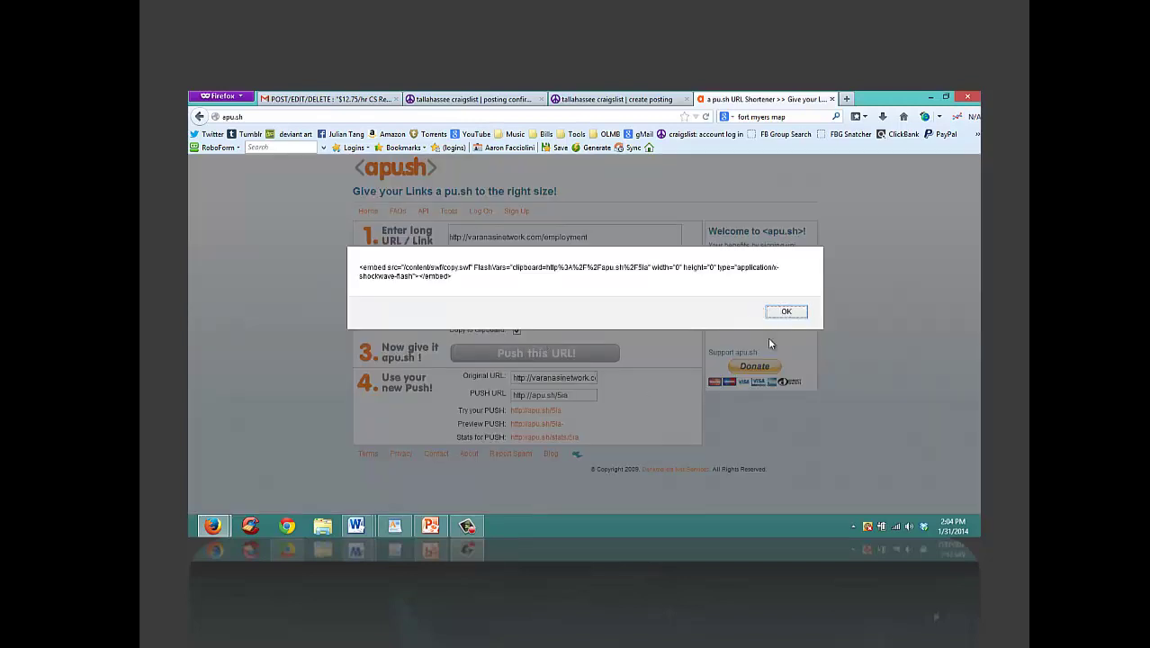
pyautogui.click(786, 311)
pyautogui.moveTo(565, 414); pyautogui.dragTo(515, 420)
pyautogui.hotkey('ctrl', 'c')
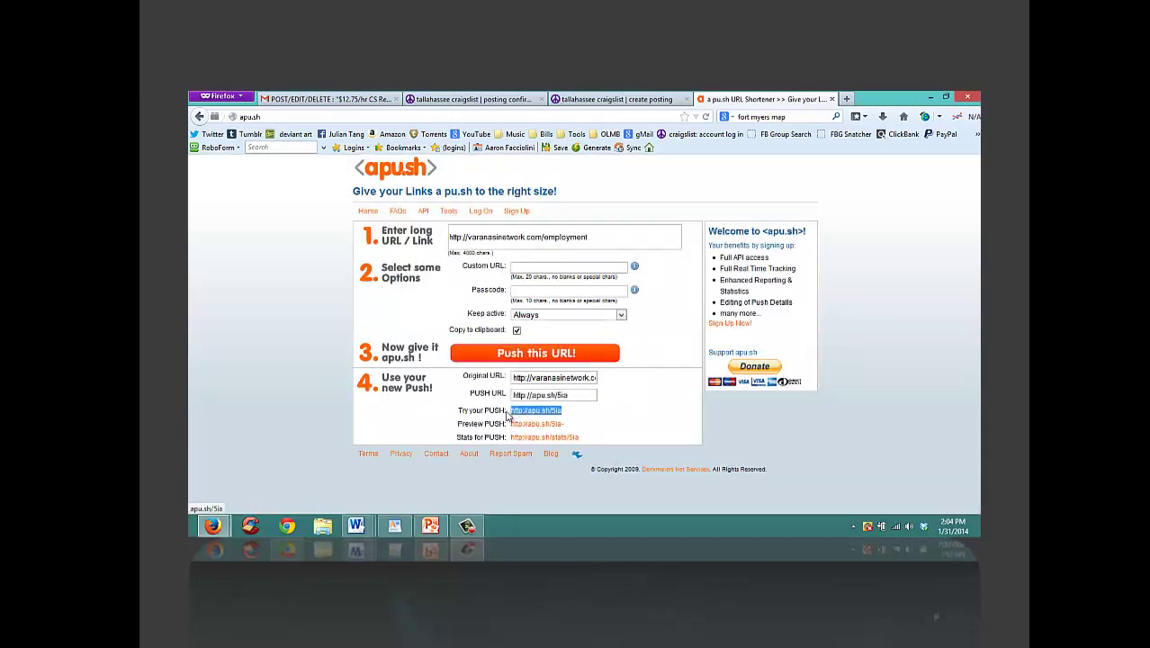
# Step: Test the apu.sh/5ia short link in the address bar, then close that page
pyautogui.click(395, 118)
pyautogui.hotkey('ctrl', 'v')
pyautogui.press('Return')
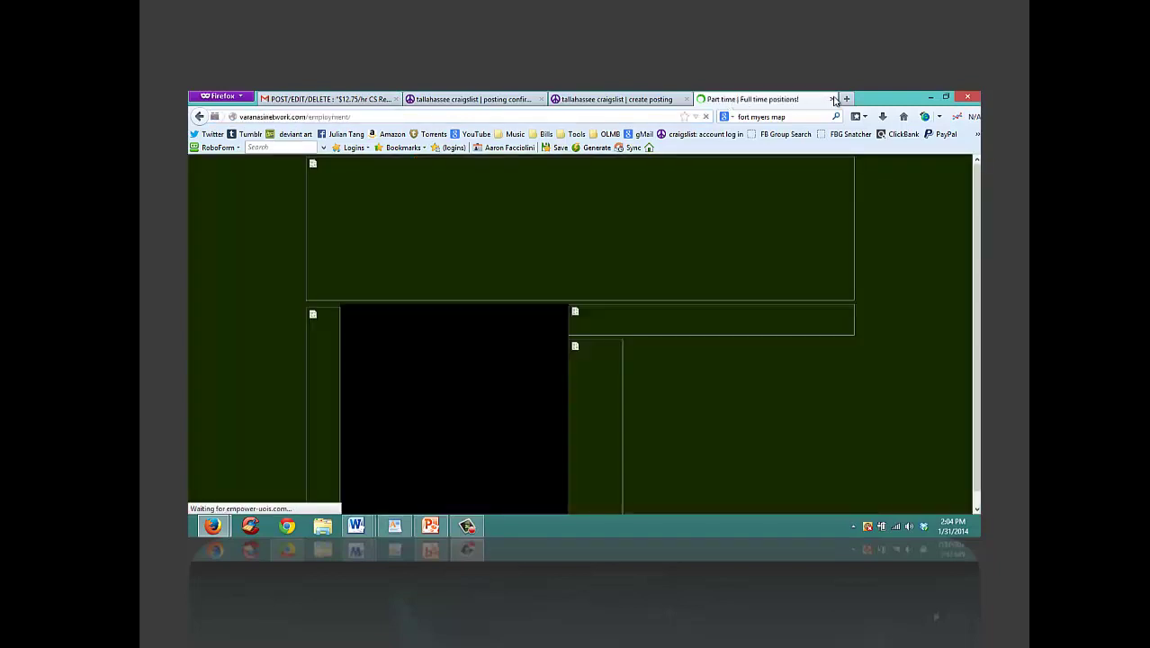
pyautogui.click(832, 99)
pyautogui.click(465, 99)
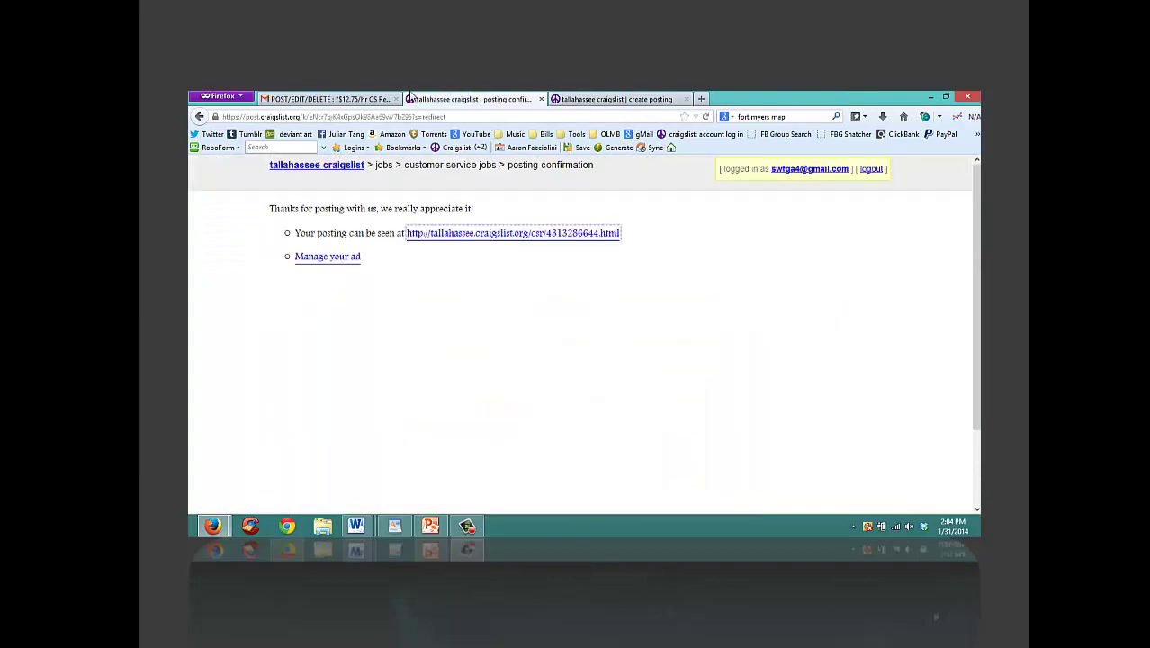
pyautogui.click(331, 99)
pyautogui.click(474, 99)
pyautogui.click(605, 98)
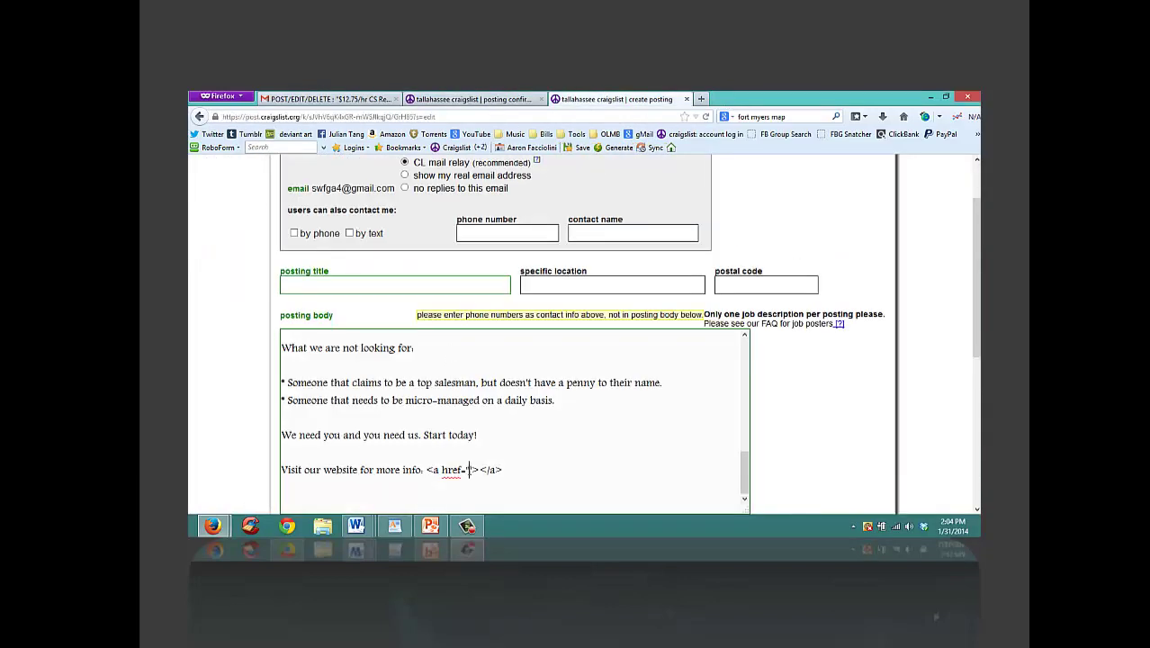
pyautogui.click(467, 469)
pyautogui.hotkey('ctrl', 'v')
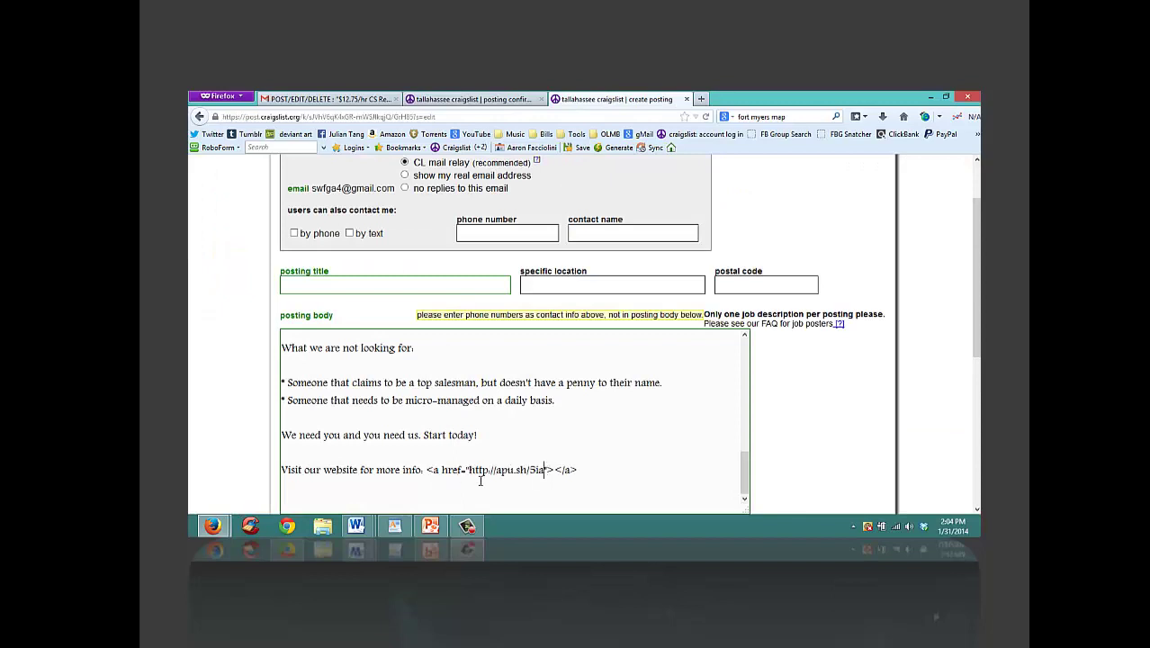
pyautogui.write('www.')
pyautogui.scroll(2, 975, 270)
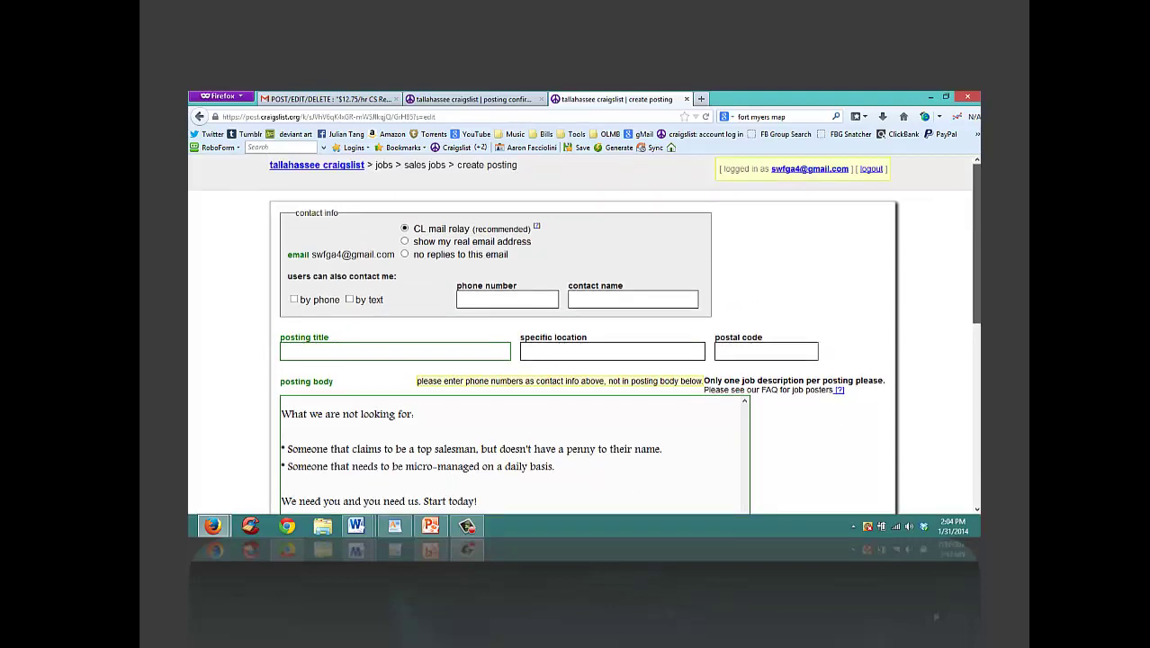
pyautogui.scroll(-2, 584, 333)
pyautogui.scroll(2, 584, 333)
pyautogui.scroll(-2, 584, 333)
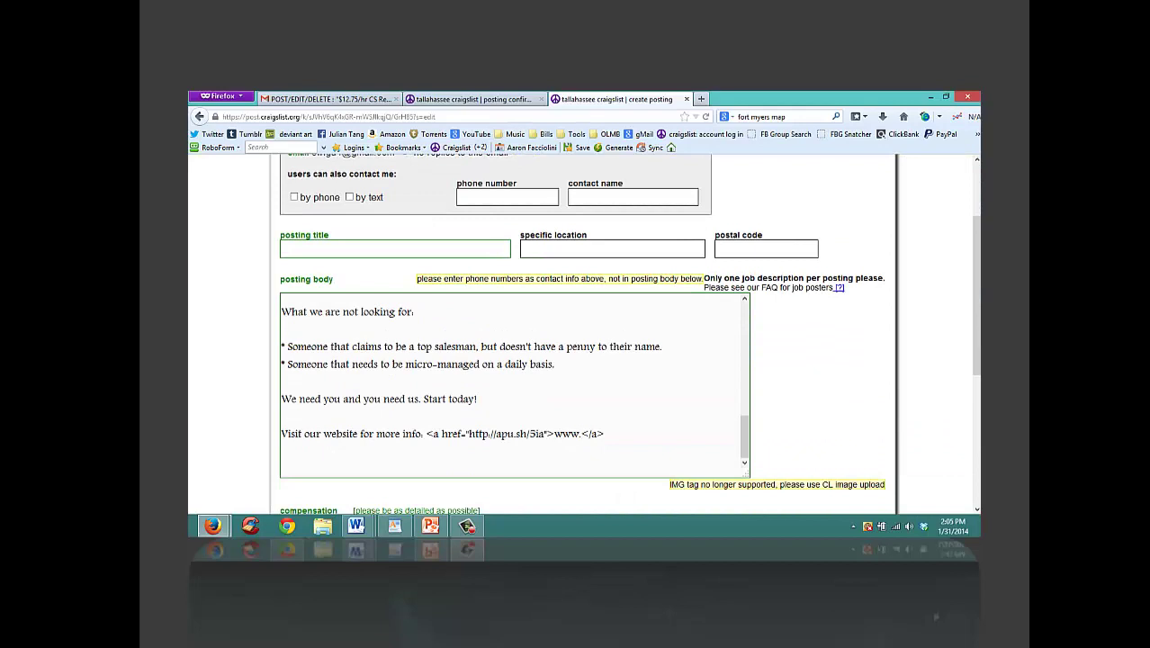
pyautogui.write('car')
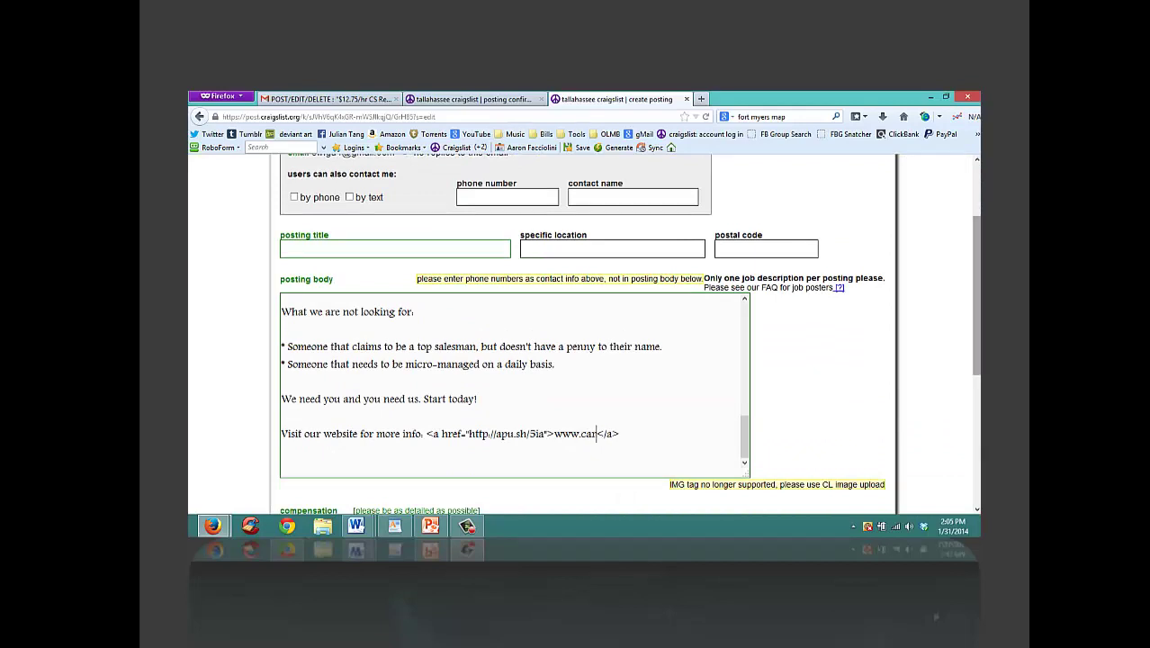
pyautogui.write('eers.')
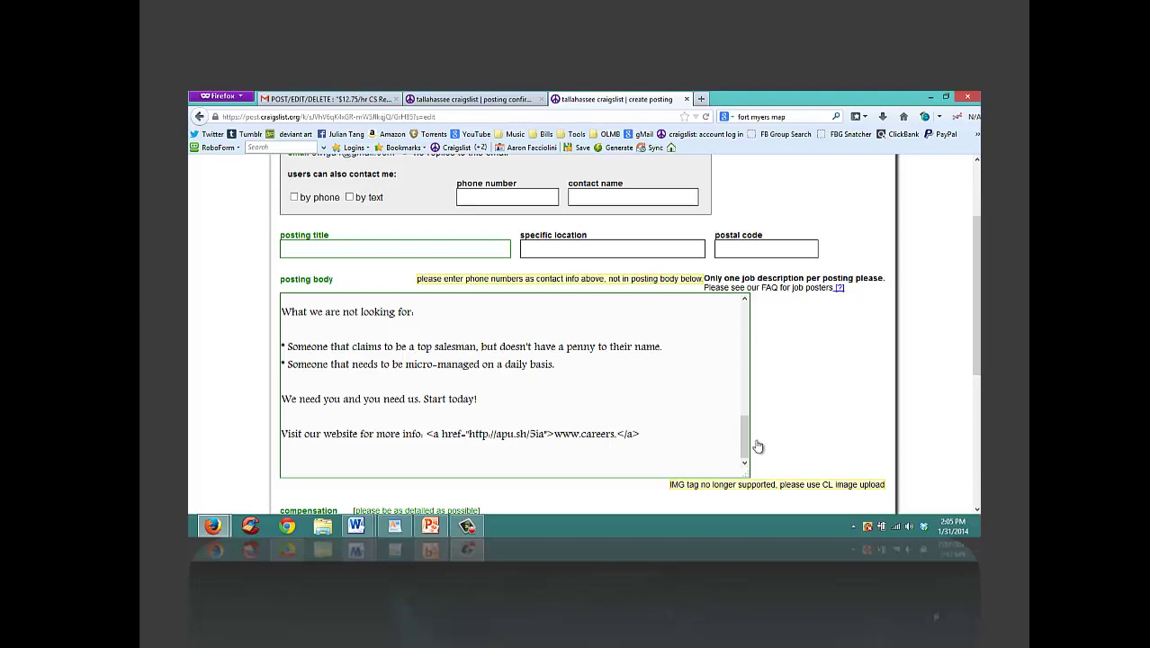
pyautogui.moveTo(747, 439)
pyautogui.mouseDown()
pyautogui.moveTo(746, 286)
pyautogui.moveTo(746, 442)
pyautogui.mouseUp()
pyautogui.write('vecctor')
pyautogui.press('BackSpace')
pyautogui.press('BackSpace')
pyautogui.press('BackSpace')
pyautogui.press('BackSpace')
pyautogui.write('toradvertising.com')
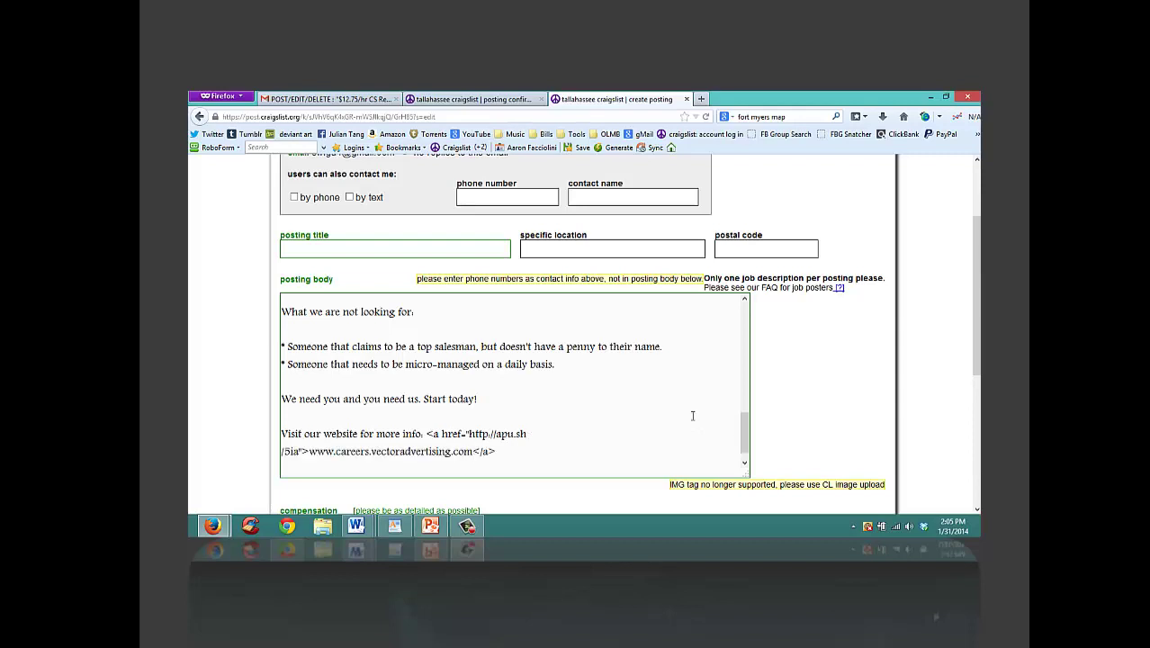
pyautogui.scroll(-1, 747, 430)
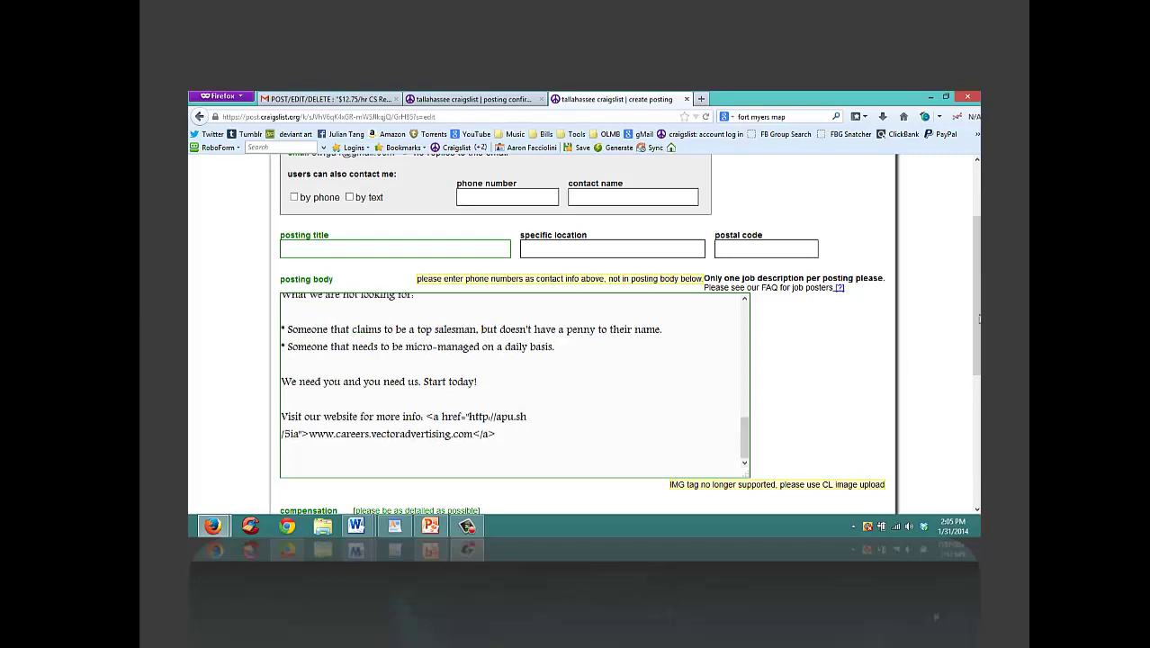
pyautogui.scroll(-3, 975, 360)
pyautogui.click(542, 369)
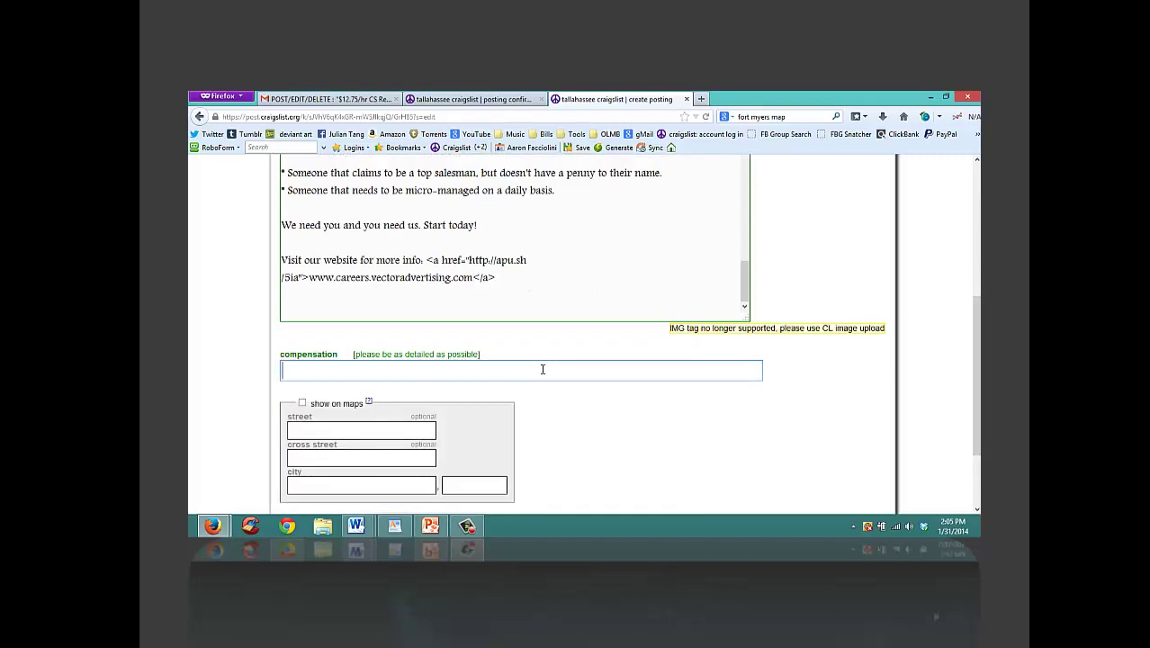
# Step: Set compensation to $18.75/hr and title the ad with 'Hiring NOW - $18.75hr (We TRAIN)'
pyautogui.write('$18.75/hr')
pyautogui.scroll(1, 974, 360)
pyautogui.scroll(1, 974, 360)
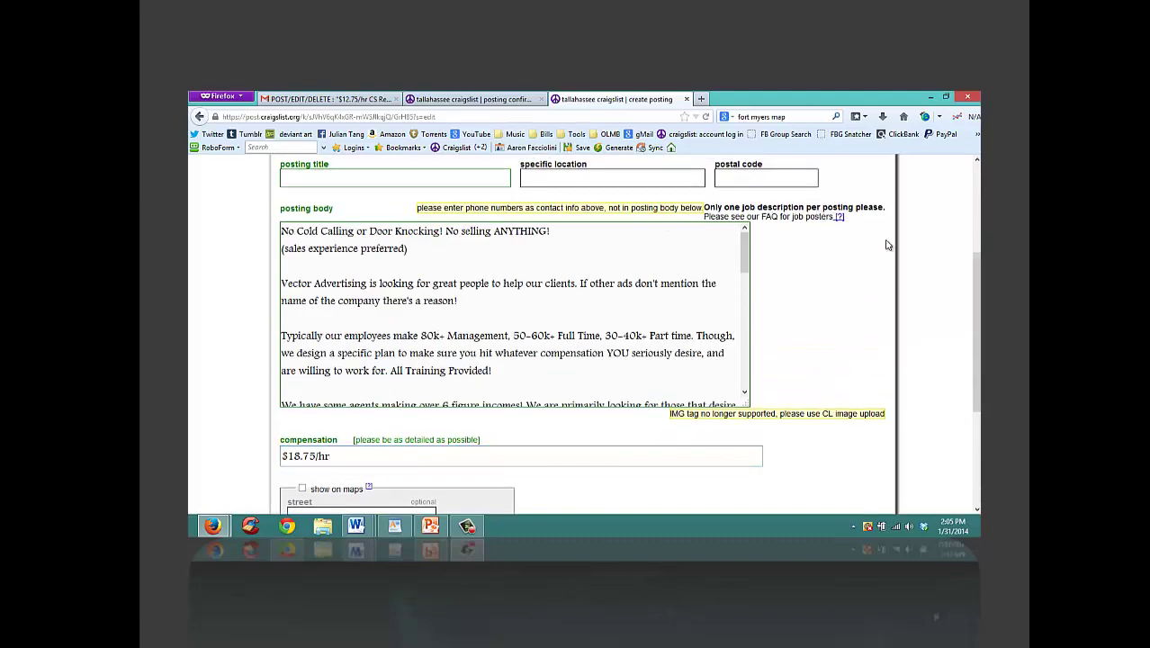
pyautogui.scroll(2, 888, 247)
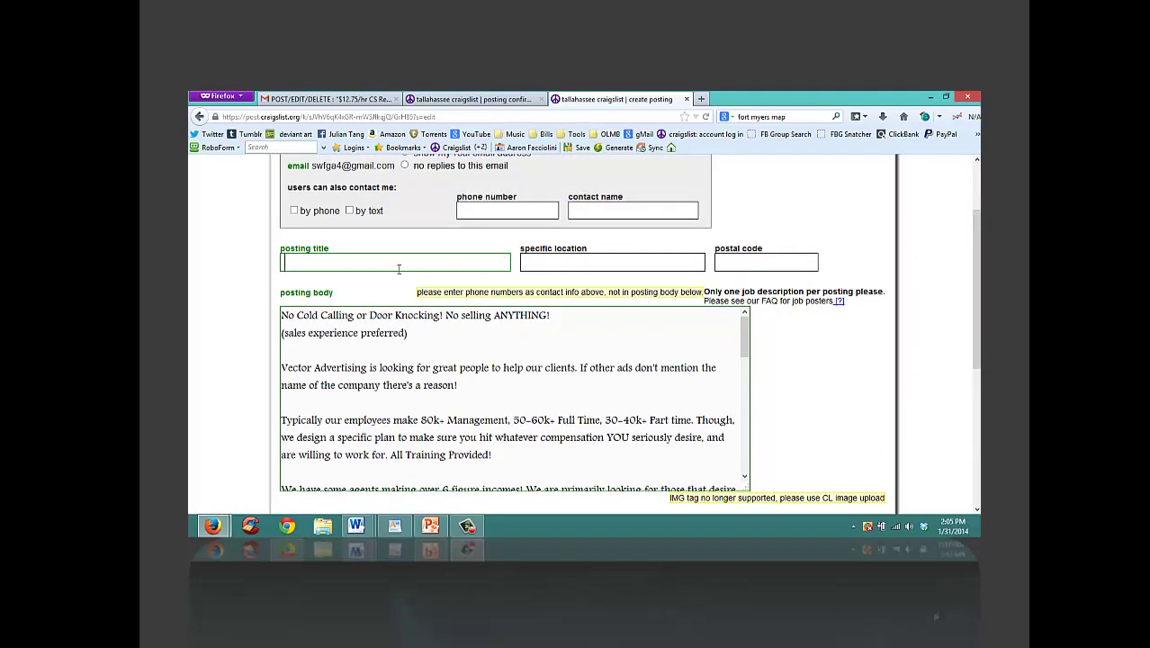
pyautogui.write('ales Reps / CsS R')
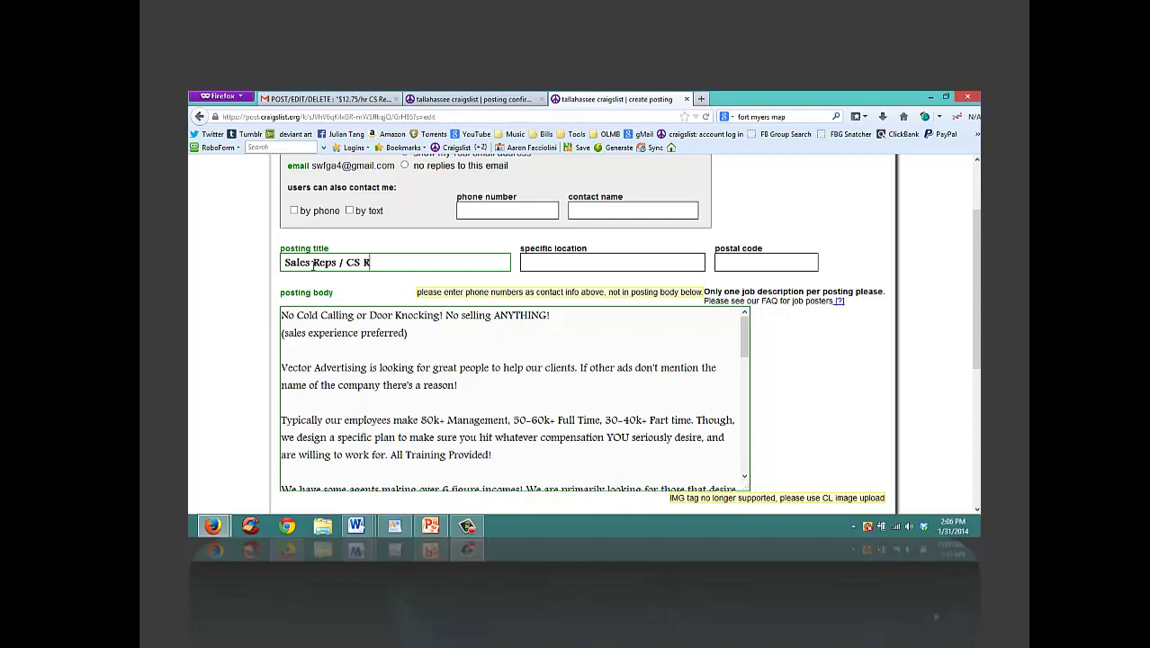
pyautogui.write('eps Wanted - Hirin')
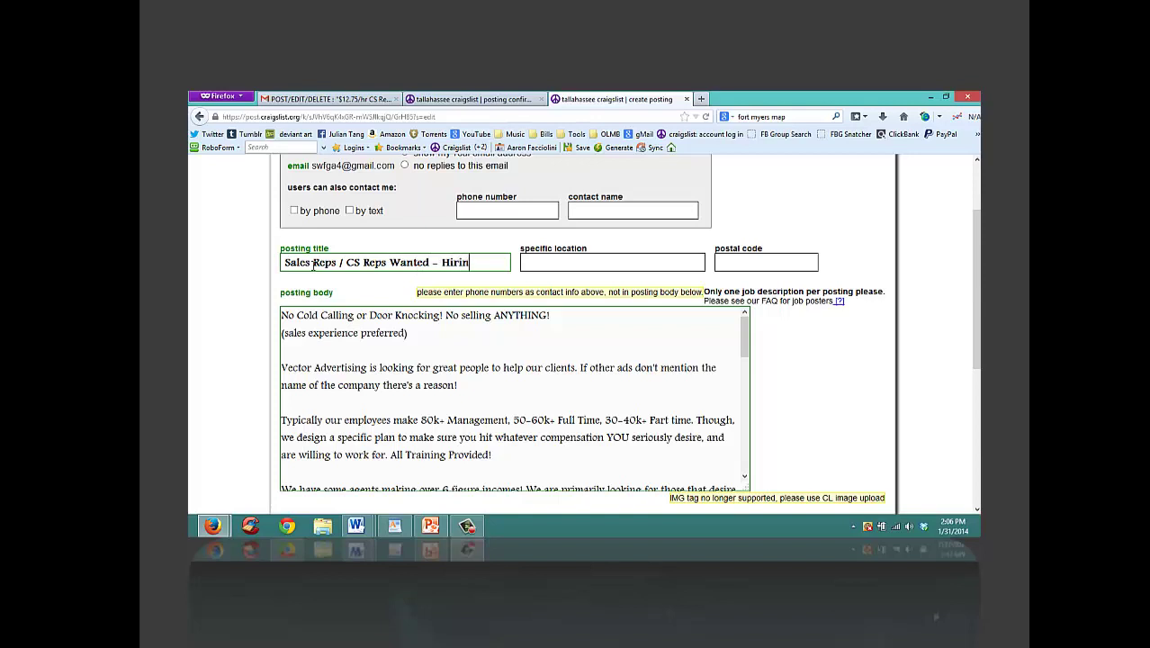
pyautogui.write('g NOW -')
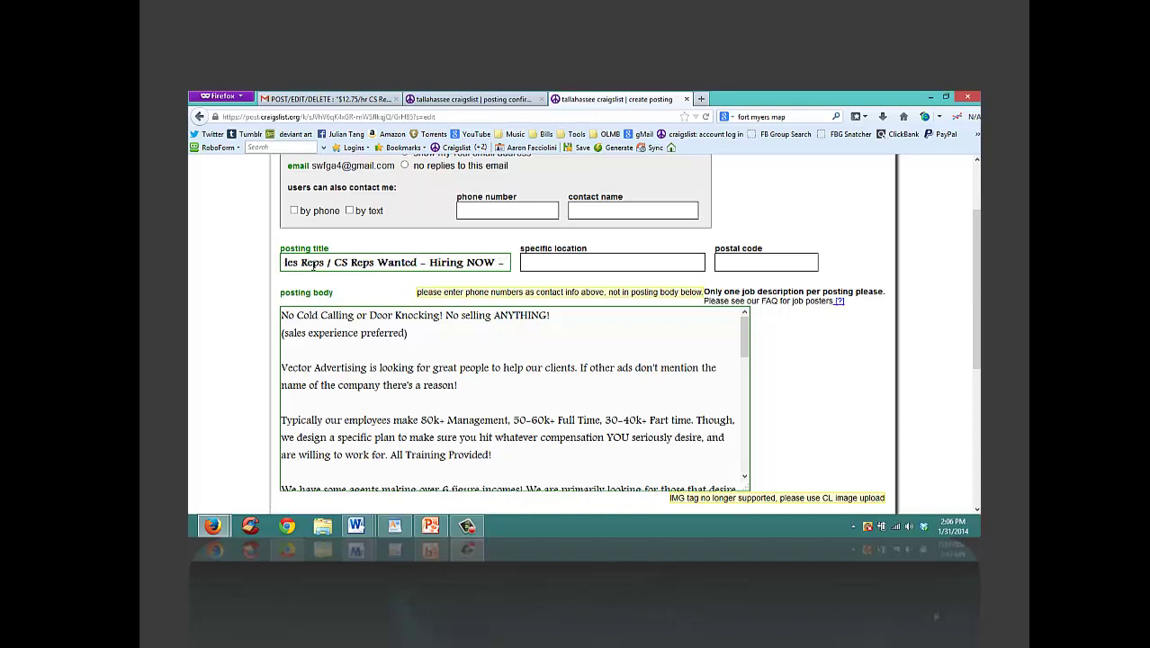
pyautogui.write(' Past')
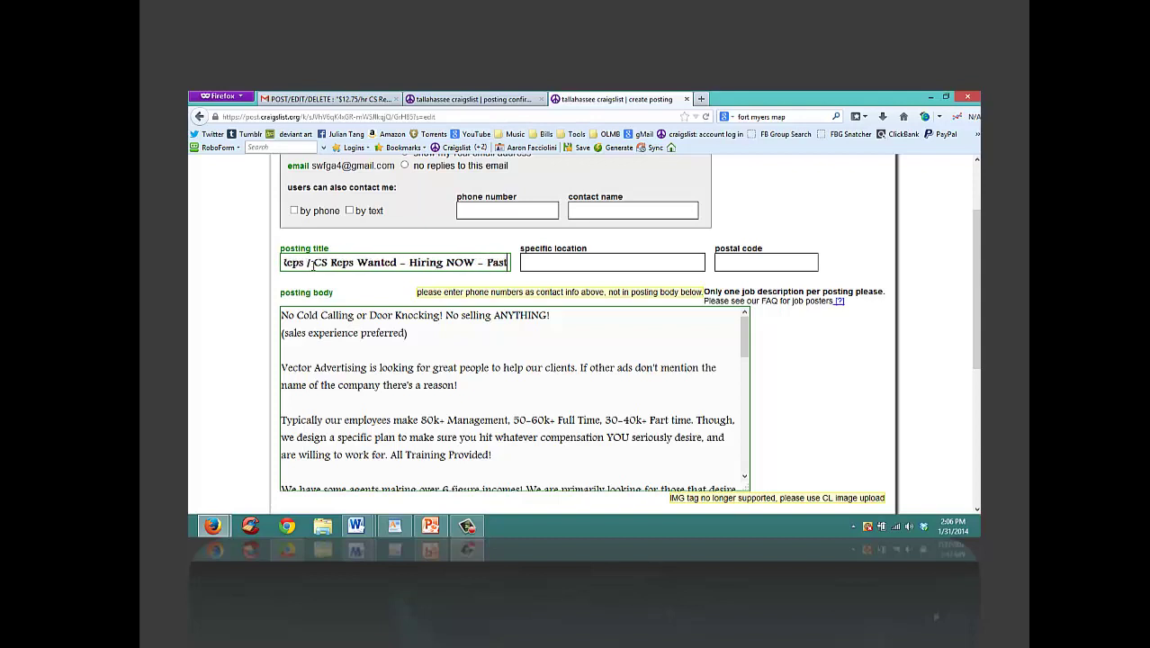
pyautogui.press('BackSpace')
pyautogui.press('BackSpace')
pyautogui.press('BackSpace')
pyautogui.press('BackSpace')
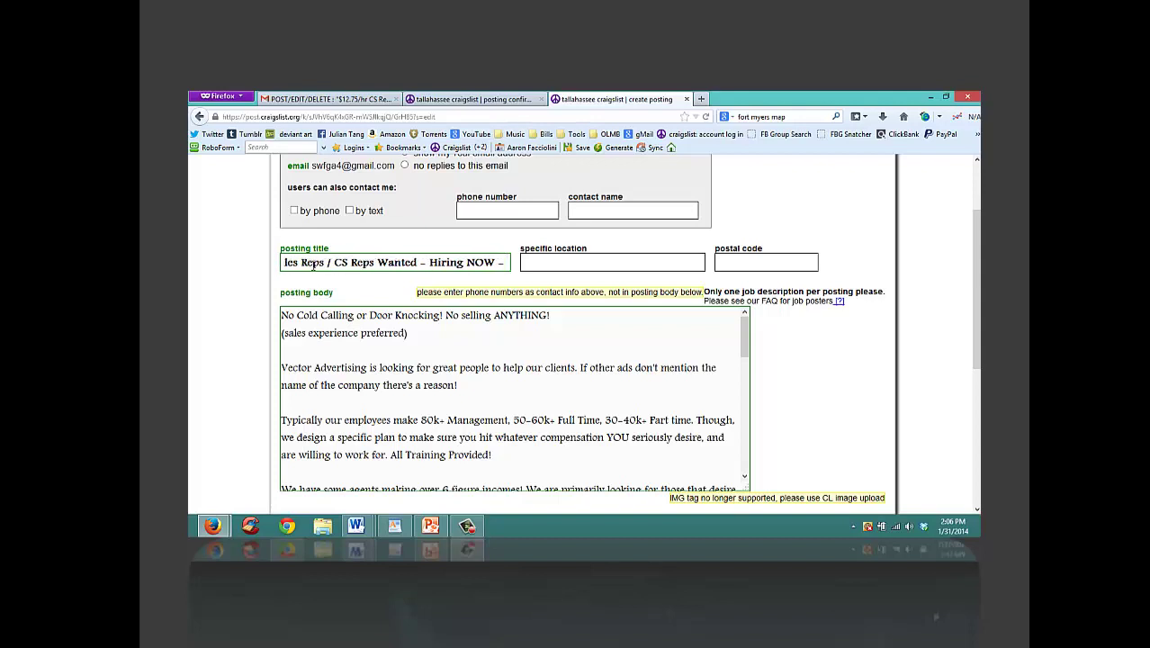
pyautogui.write('$18')
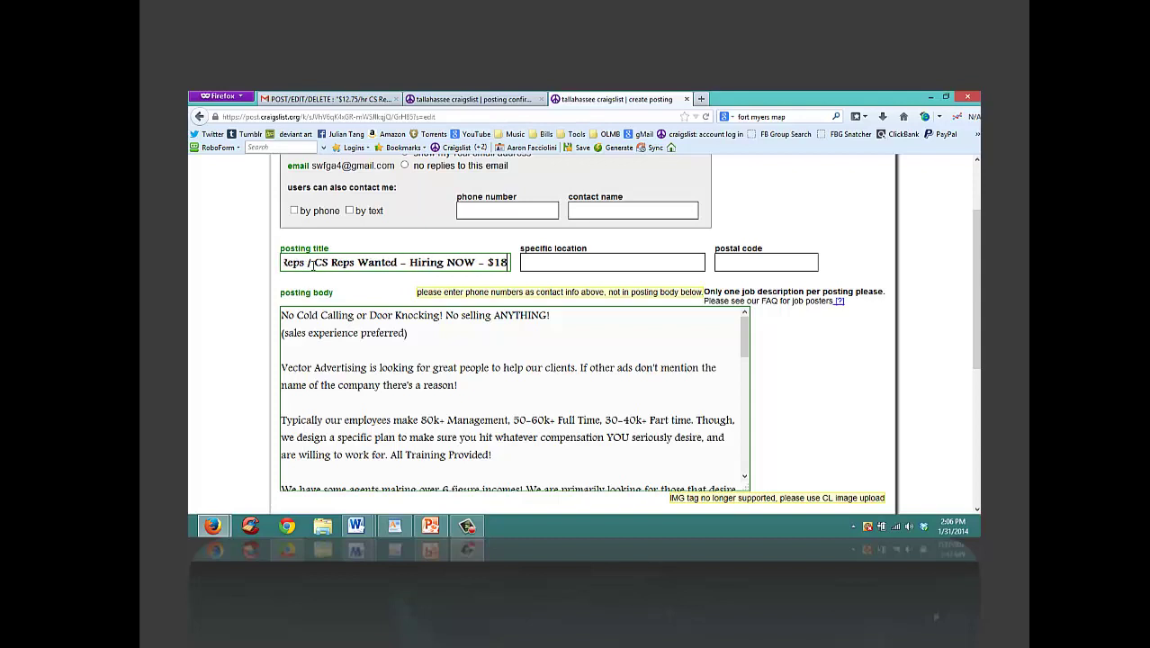
pyautogui.write('.')
pyautogui.write('75')
pyautogui.write('hour')
pyautogui.press('BackSpace')
pyautogui.press('BackSpace')
pyautogui.press('BackSpace')
pyautogui.write('r')
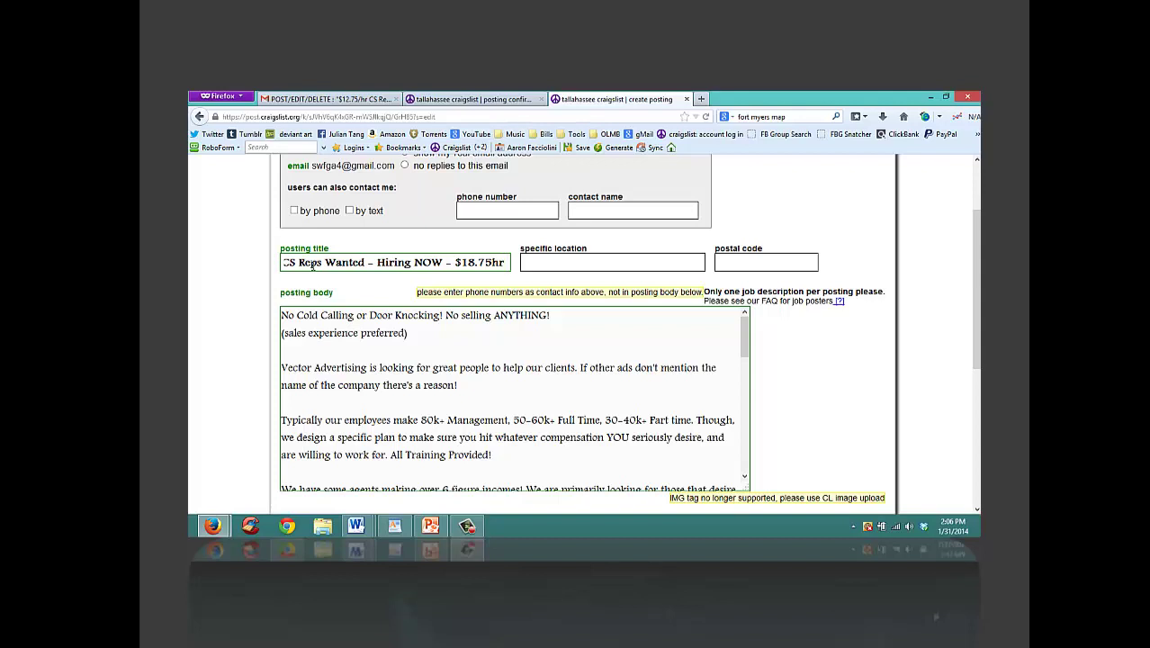
pyautogui.write('(We')
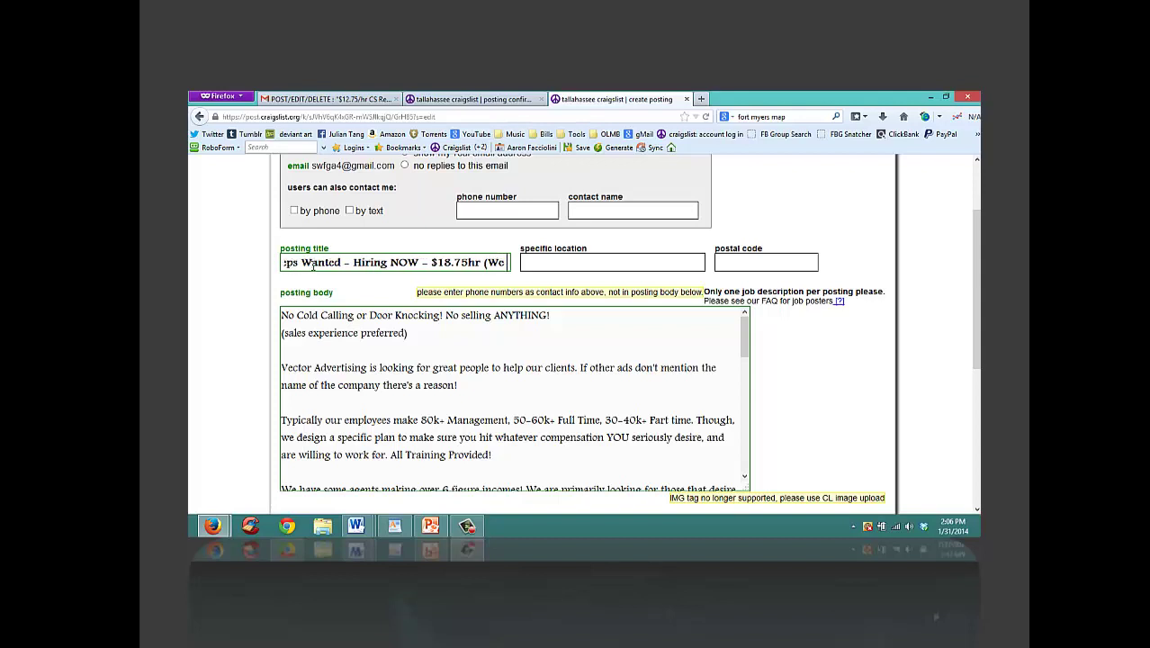
pyautogui.write(' TRAIN)')
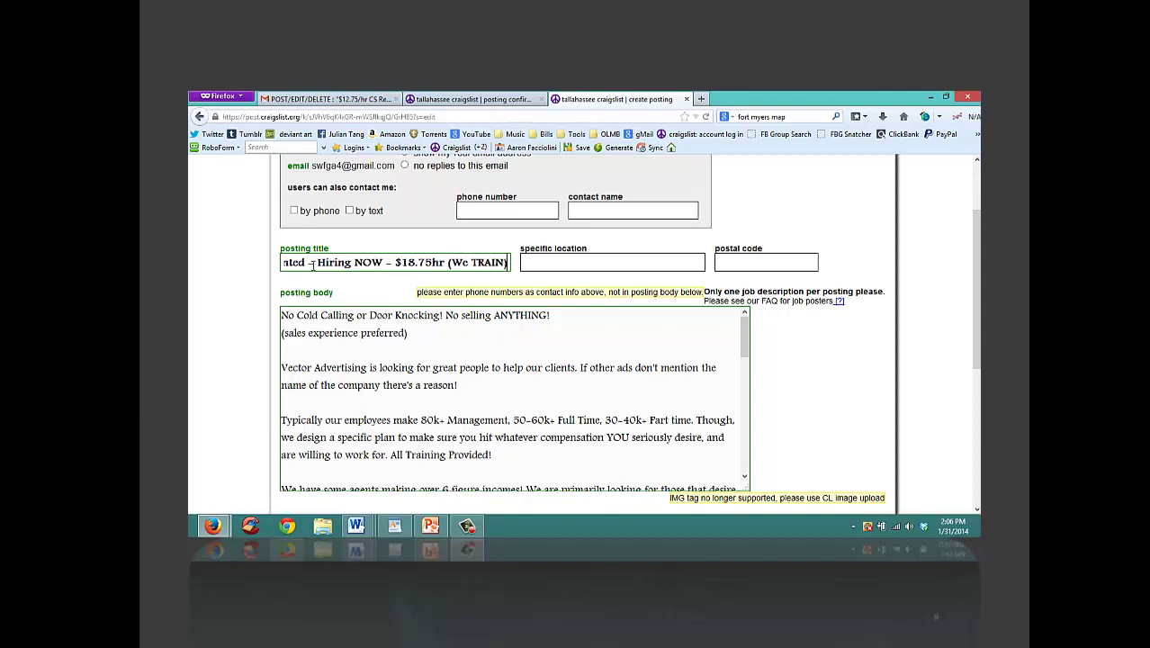
# Step: Set the specific location to tallahassee and mark the job part-time
pyautogui.click(550, 263)
pyautogui.write('tallahasse')
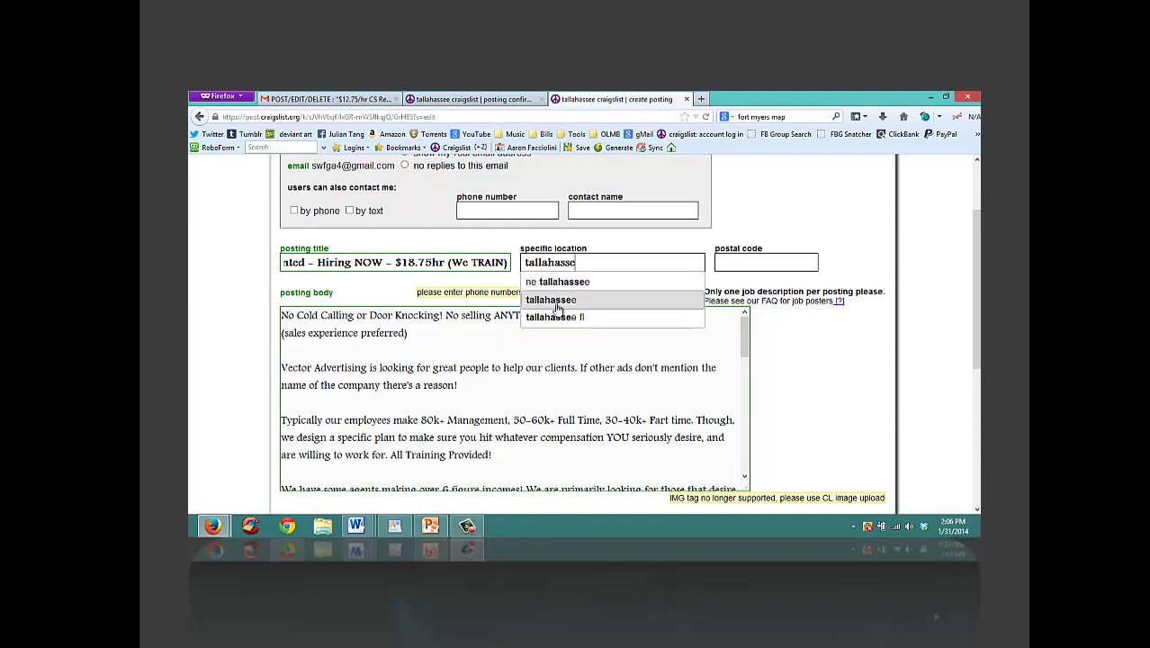
pyautogui.click(553, 302)
pyautogui.moveTo(976, 289); pyautogui.dragTo(975, 383)
pyautogui.click(385, 486)
pyautogui.scroll(-1, 975, 396)
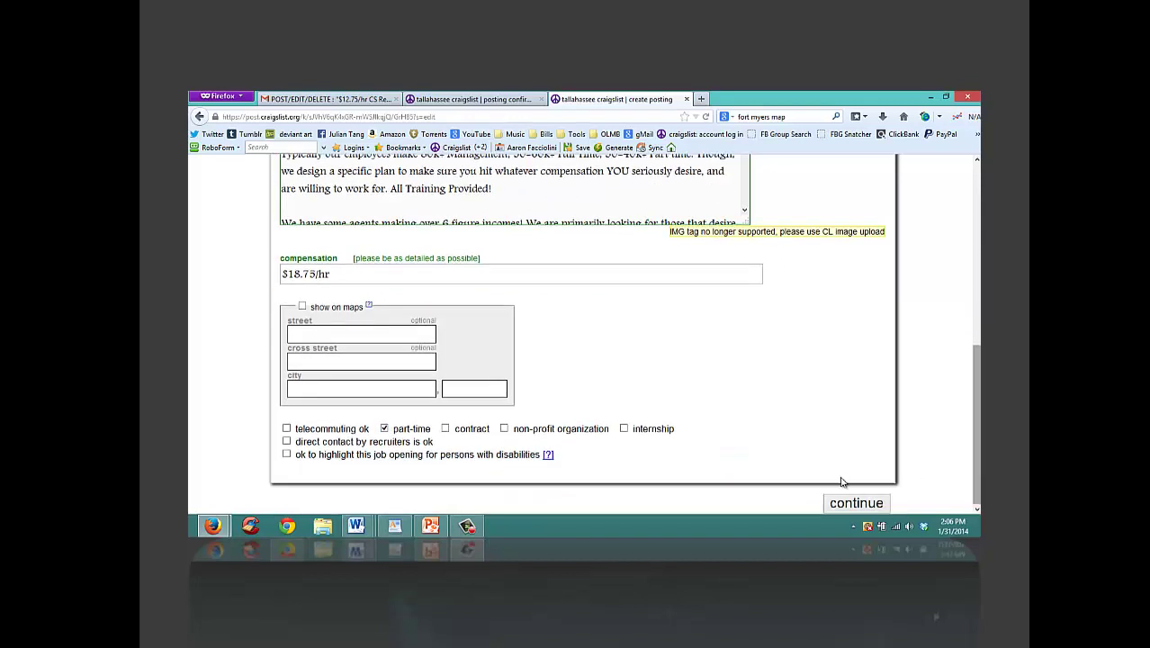
# Step: Continue past the images page, test the preview's website link, and publish the sales ad
pyautogui.click(848, 509)
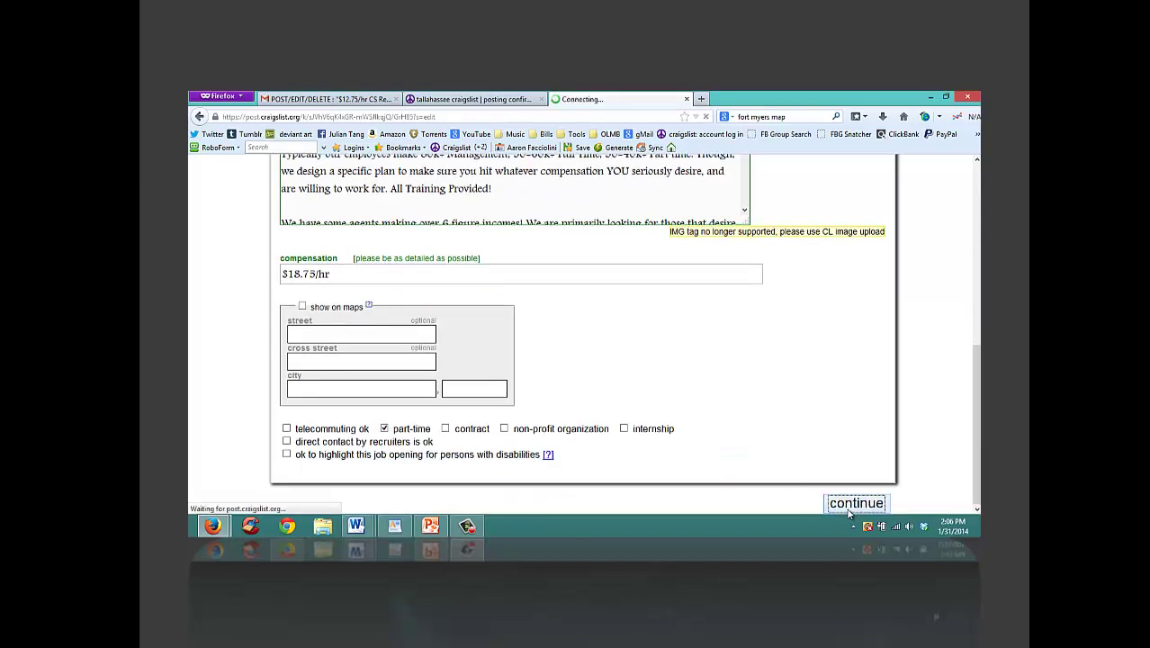
pyautogui.click(820, 347)
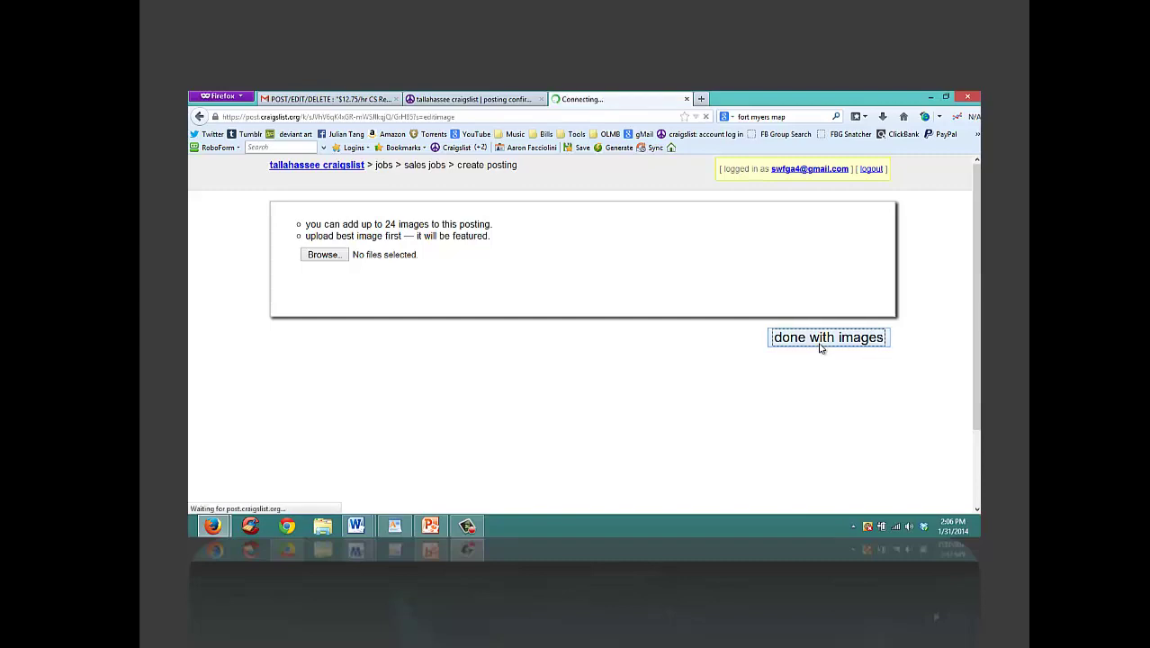
pyautogui.scroll(-8, 862, 437)
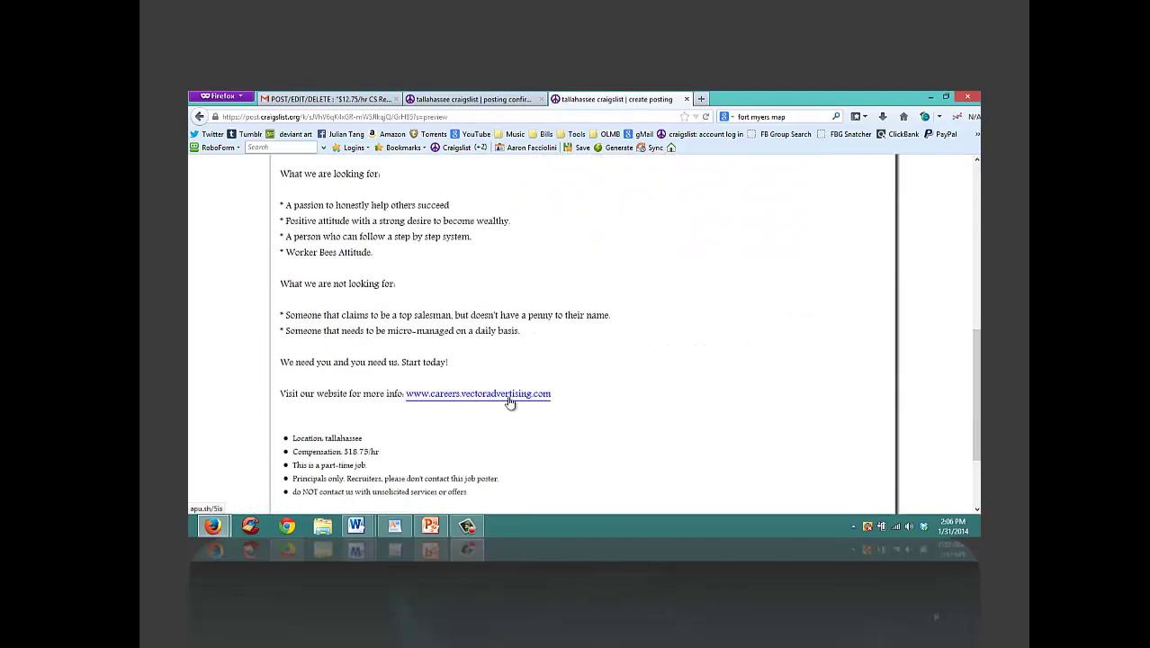
pyautogui.rightClick(511, 399)
pyautogui.click(576, 251)
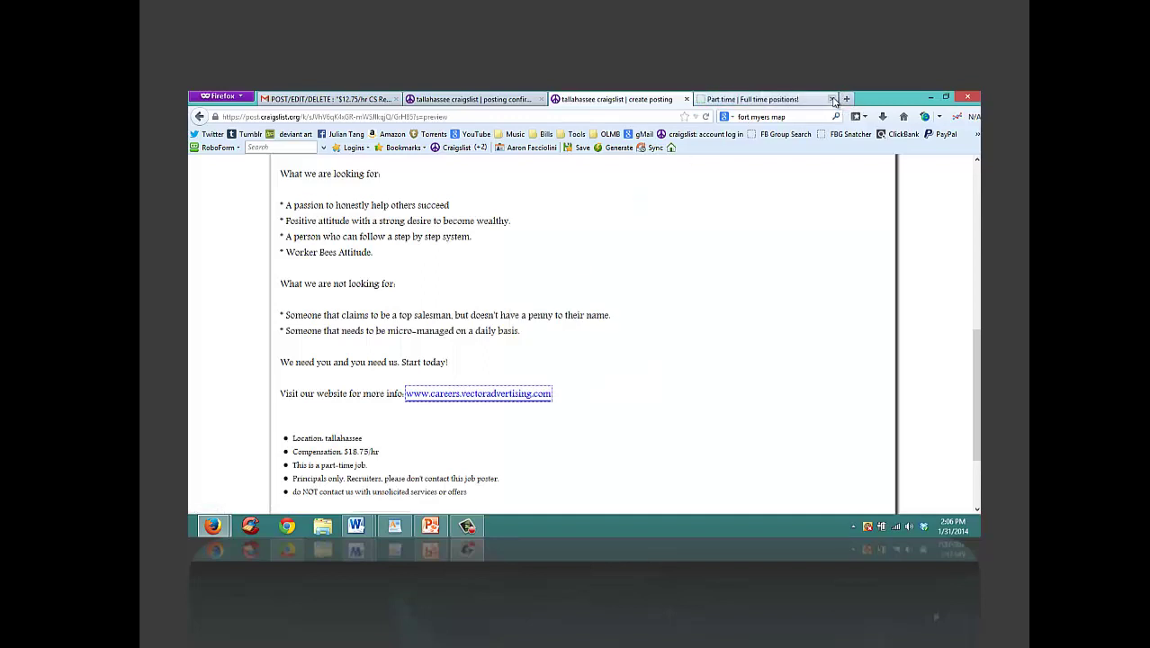
pyautogui.click(833, 99)
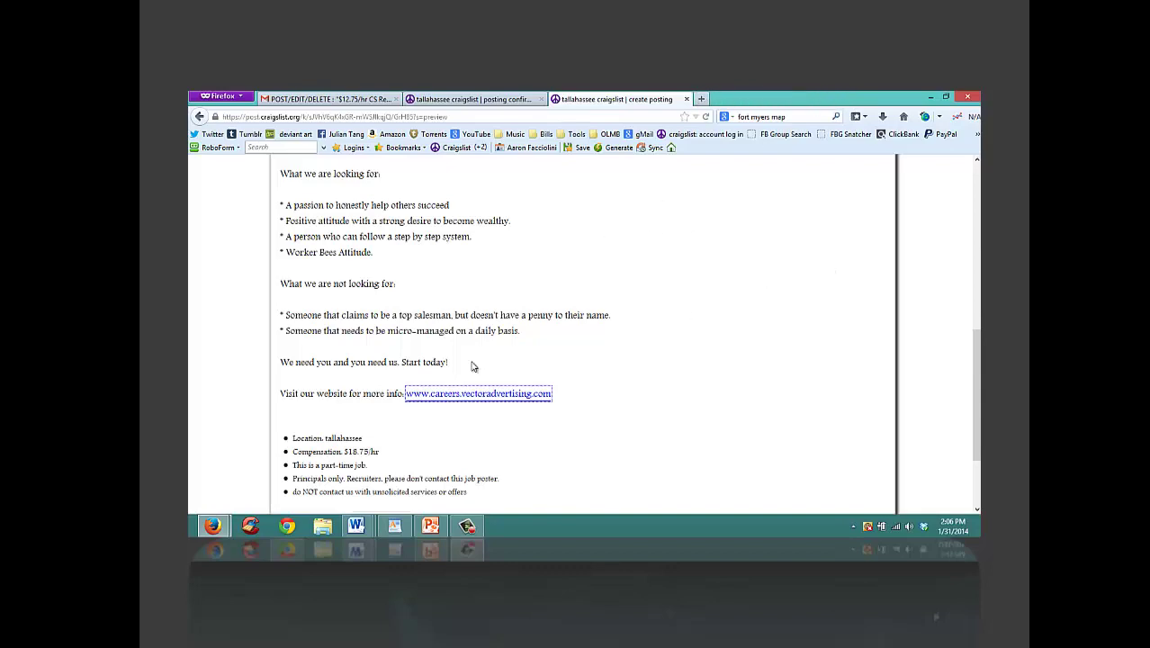
pyautogui.moveTo(975, 400); pyautogui.dragTo(975, 441)
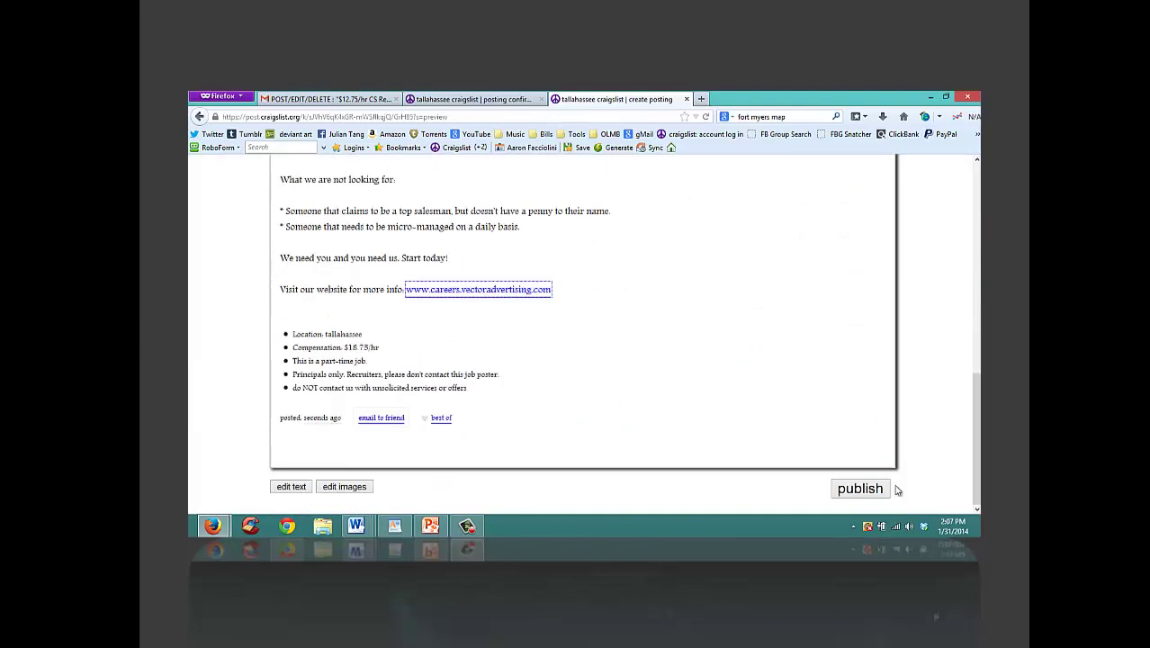
pyautogui.click(851, 497)
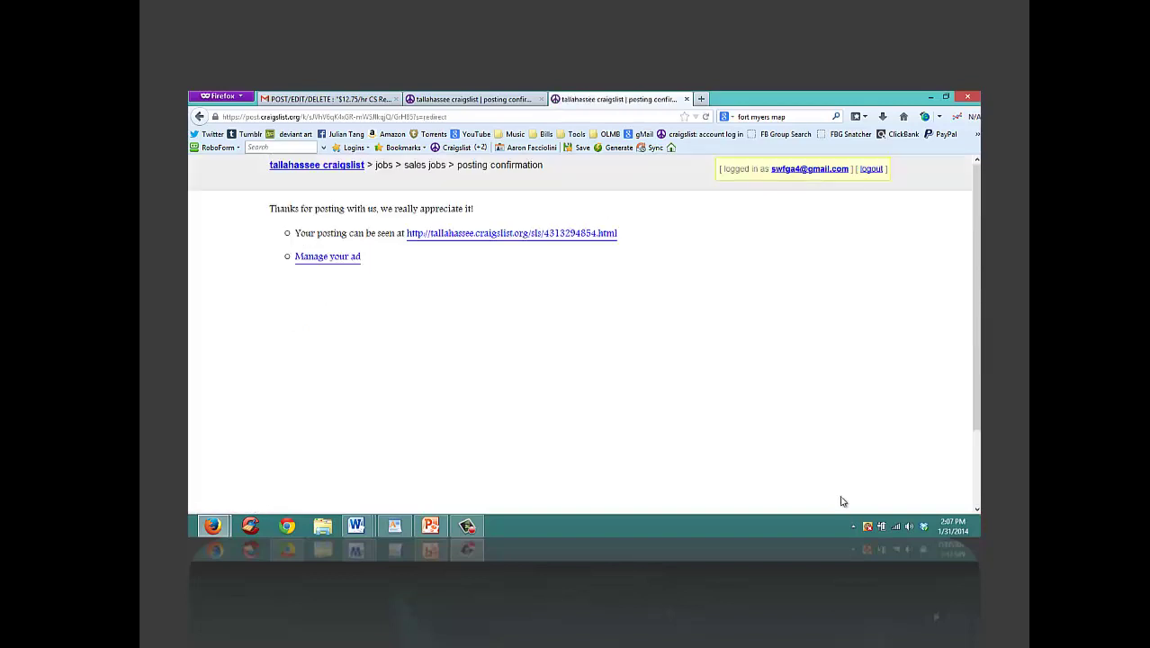
# Step: Open the live sales ad and paste its address on a new WordPad line
pyautogui.click(578, 238)
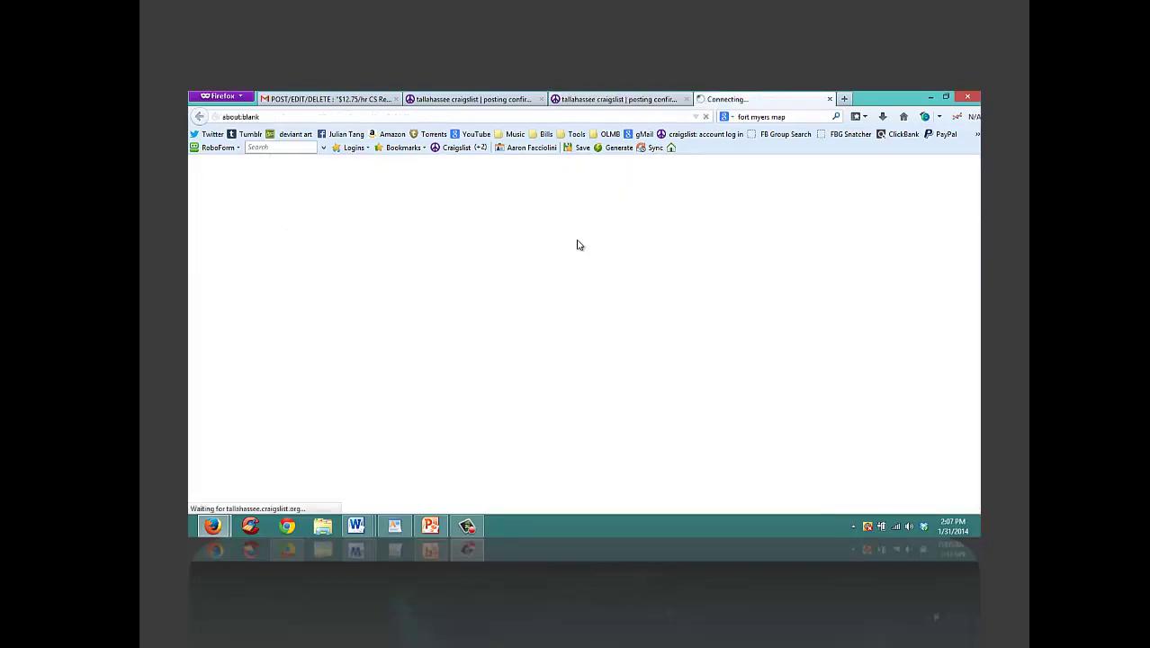
pyautogui.click(358, 117)
pyautogui.hotkey('ctrl', 'c')
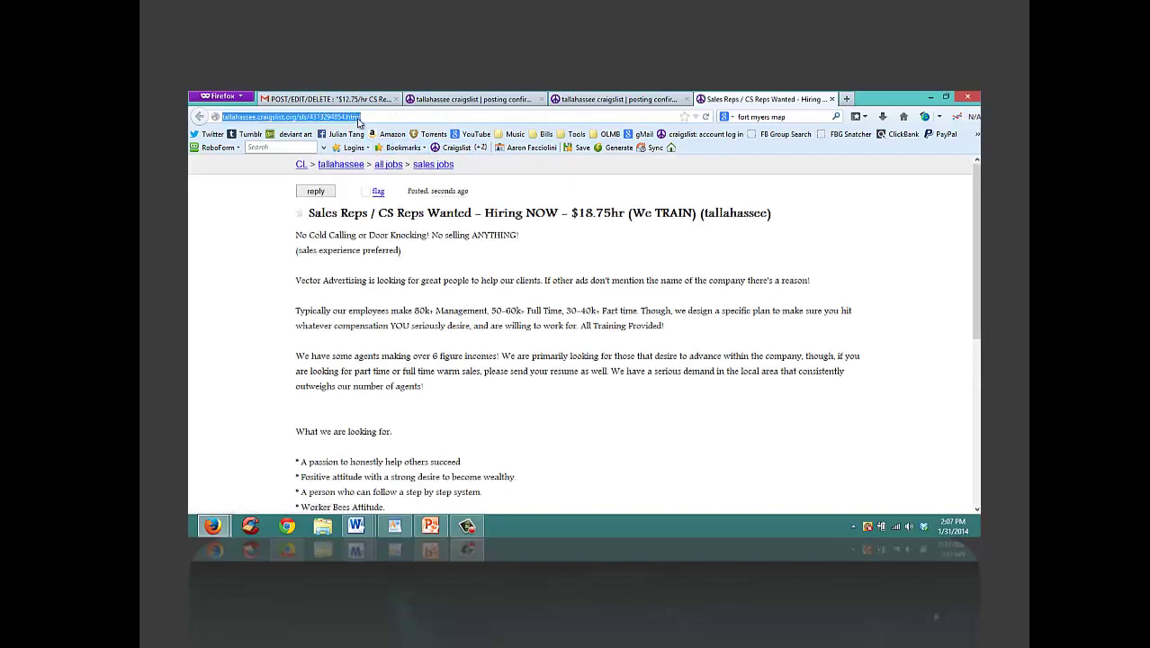
pyautogui.click(395, 526)
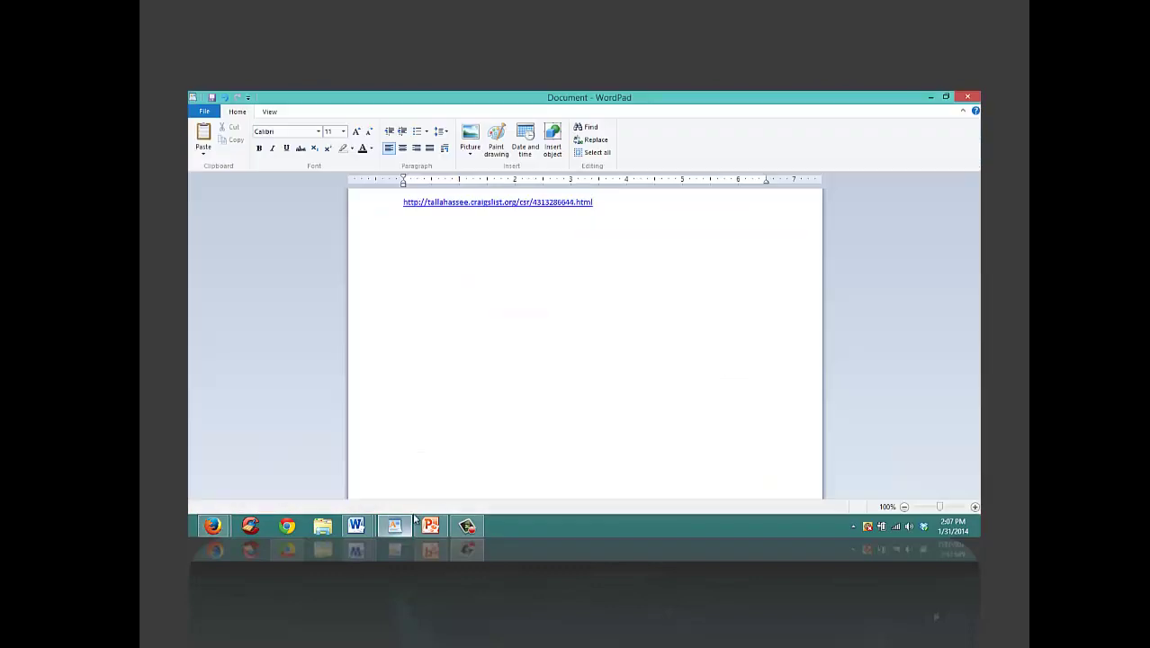
pyautogui.press('Return')
pyautogui.hotkey('ctrl', 'v')
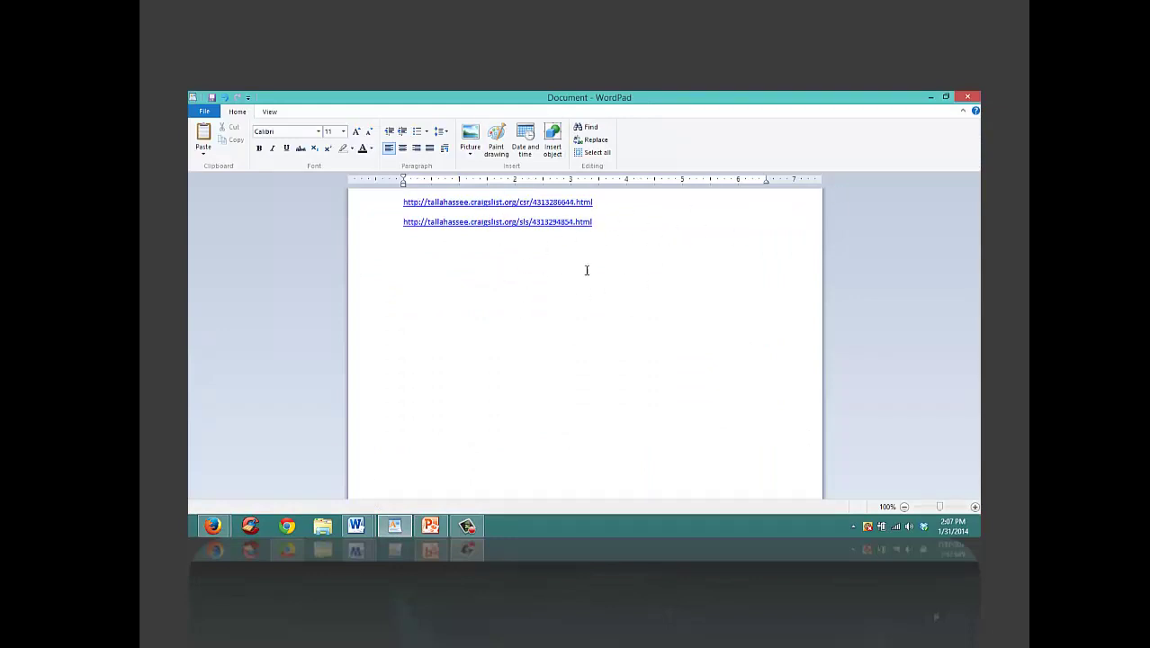
pyautogui.click(931, 96)
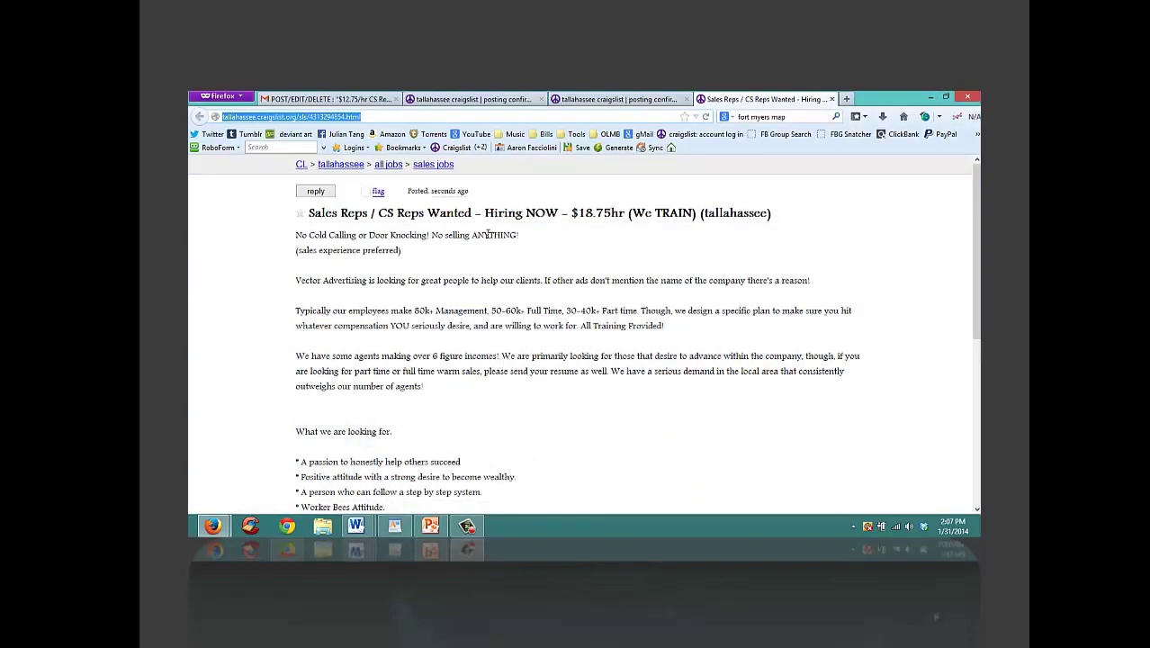
# Step: Log the Tallahassee all-jobs listing address in WordPad, then close the Craigslist browser window
pyautogui.click(353, 168)
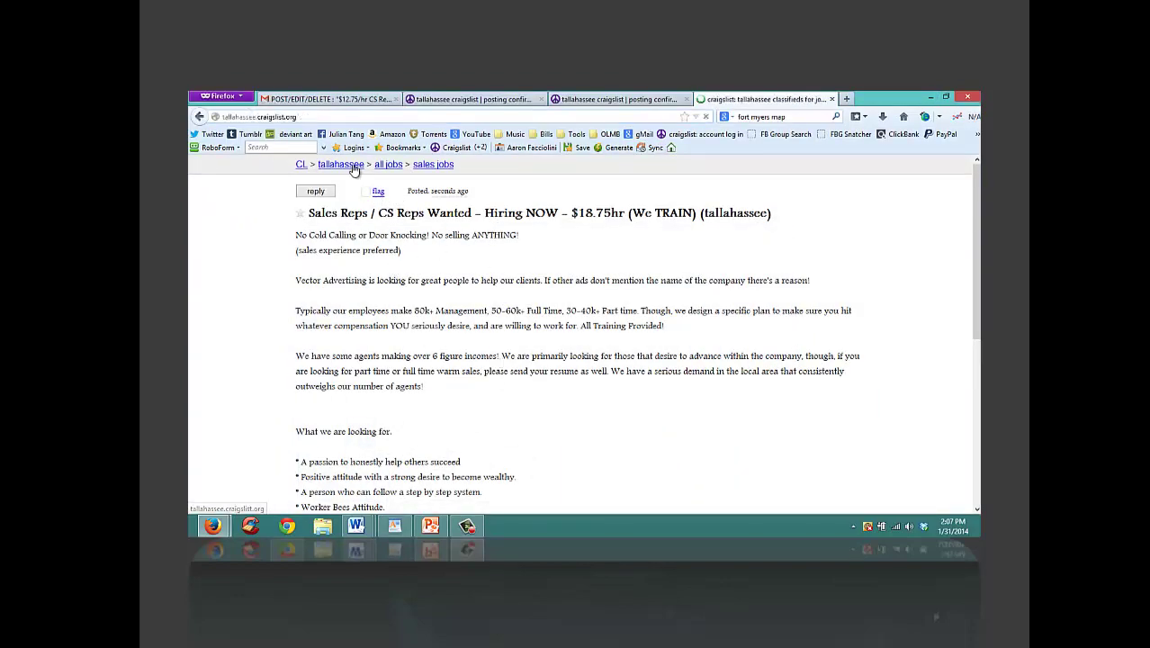
pyautogui.click(689, 204)
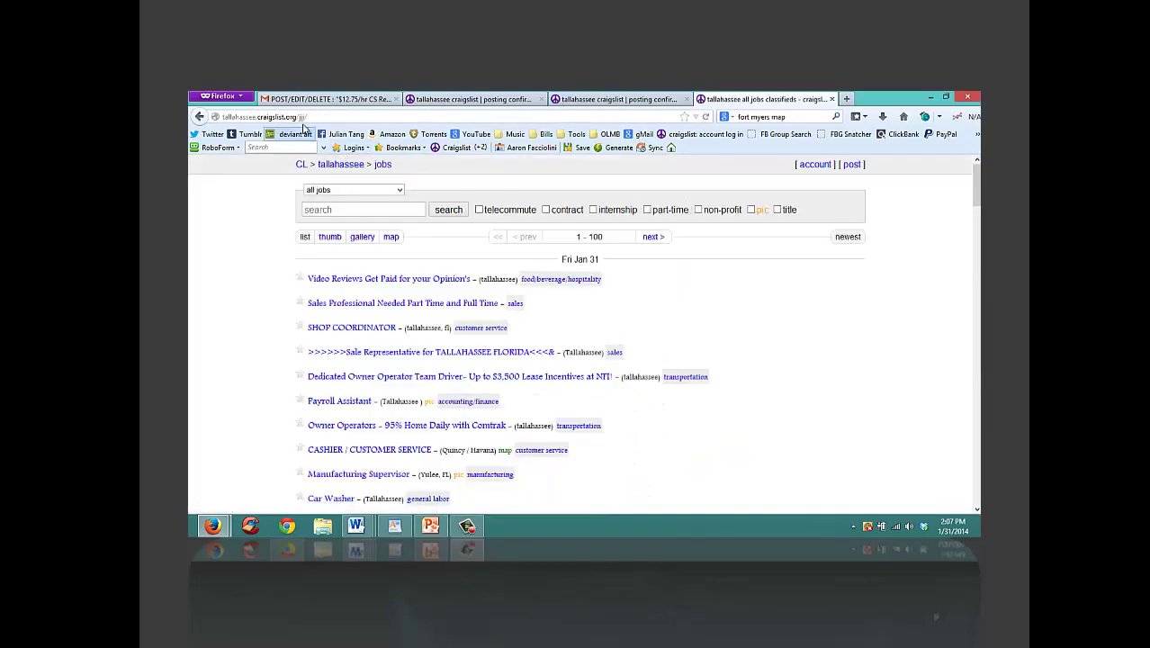
pyautogui.click(295, 116)
pyautogui.hotkey('ctrl', 'c')
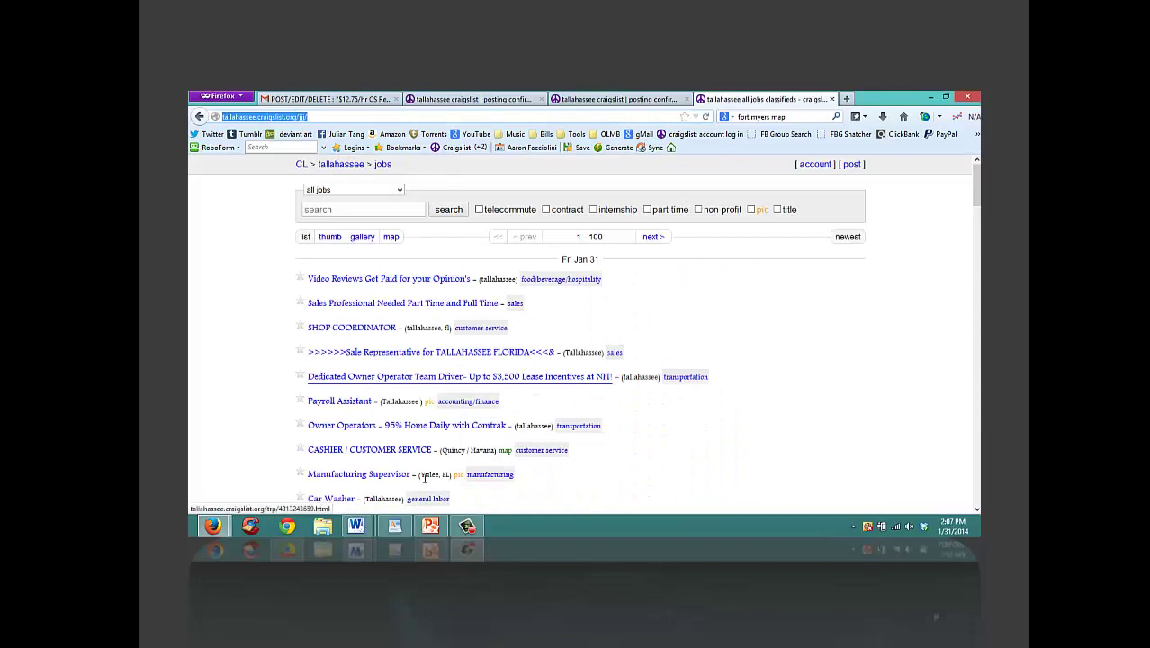
pyautogui.click(395, 526)
pyautogui.press('Return')
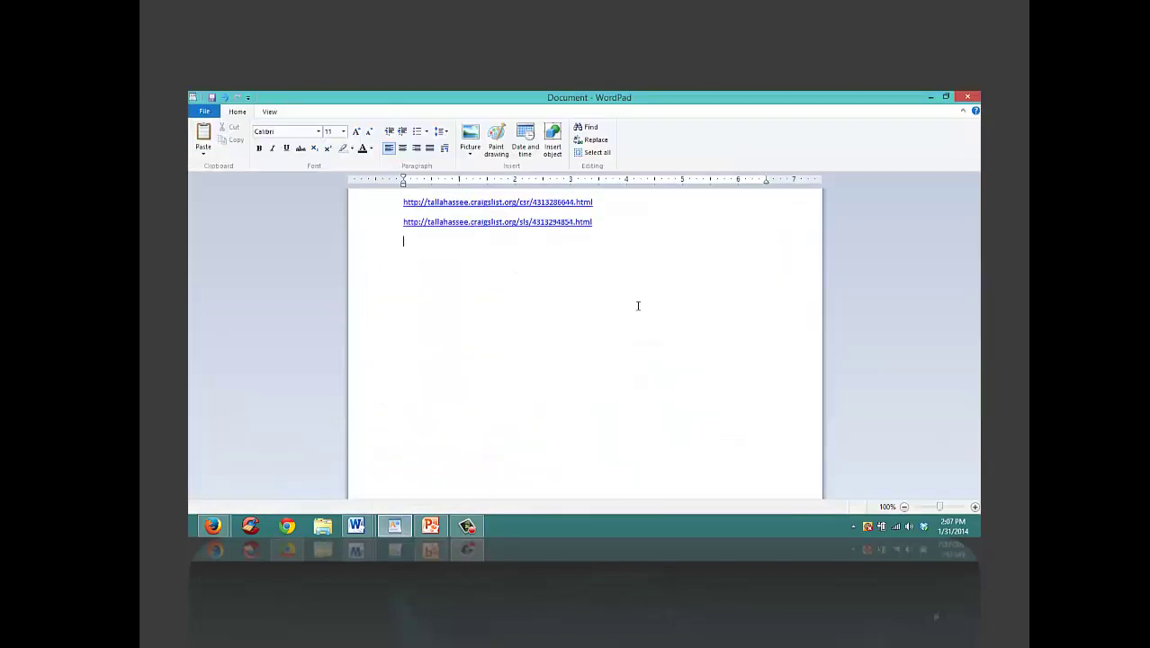
pyautogui.hotkey('ctrl', 'v')
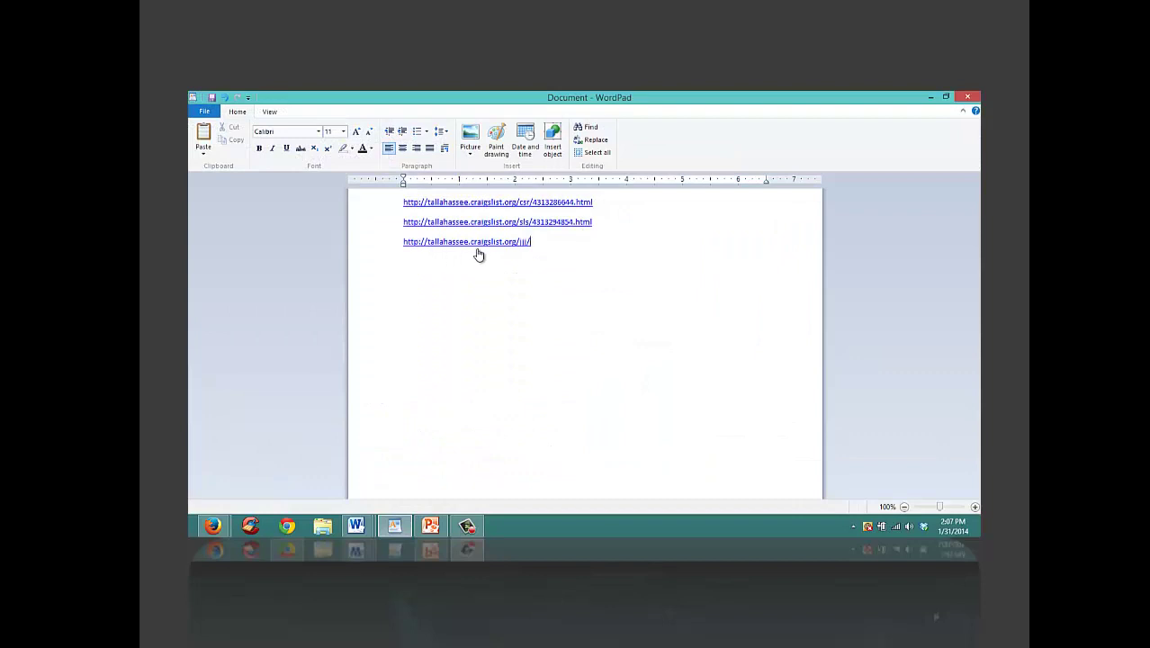
pyautogui.click(931, 97)
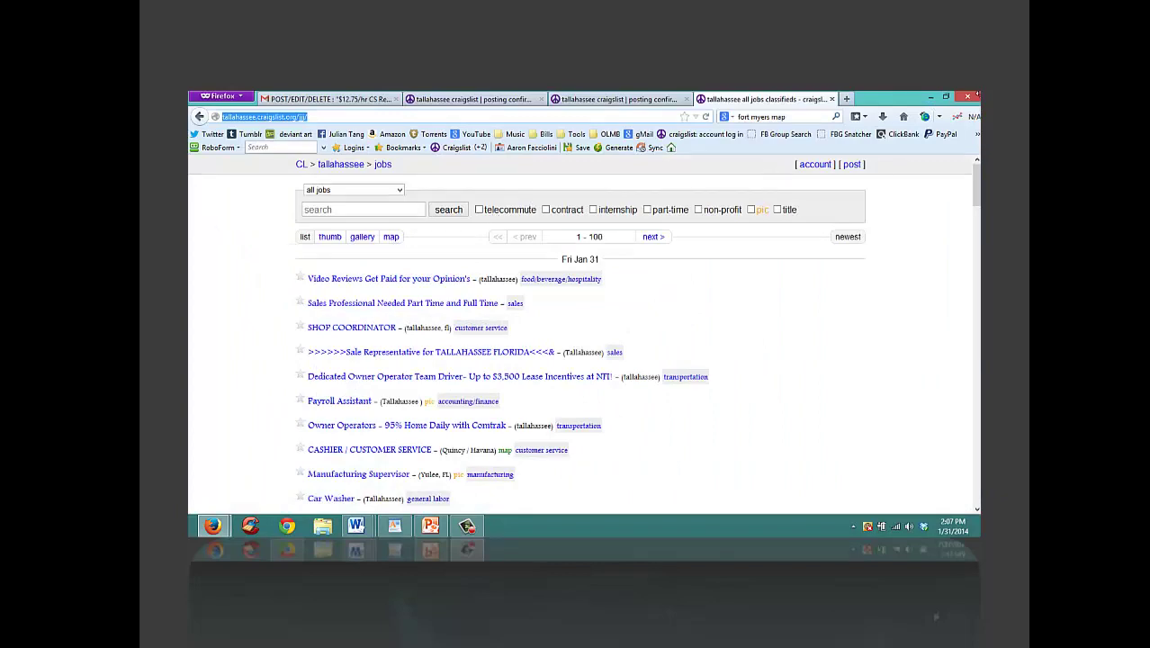
pyautogui.click(968, 96)
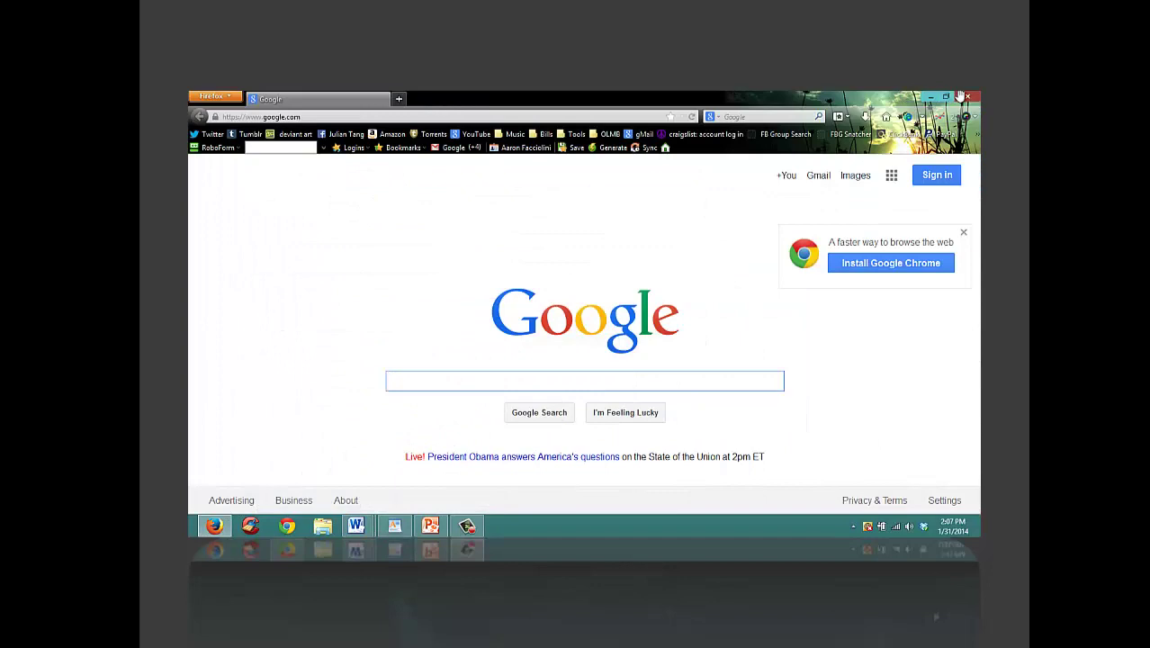
# Step: Close Firefox, shutting the window that reopened while loading as well
pyautogui.click(967, 96)
pyautogui.click(214, 526)
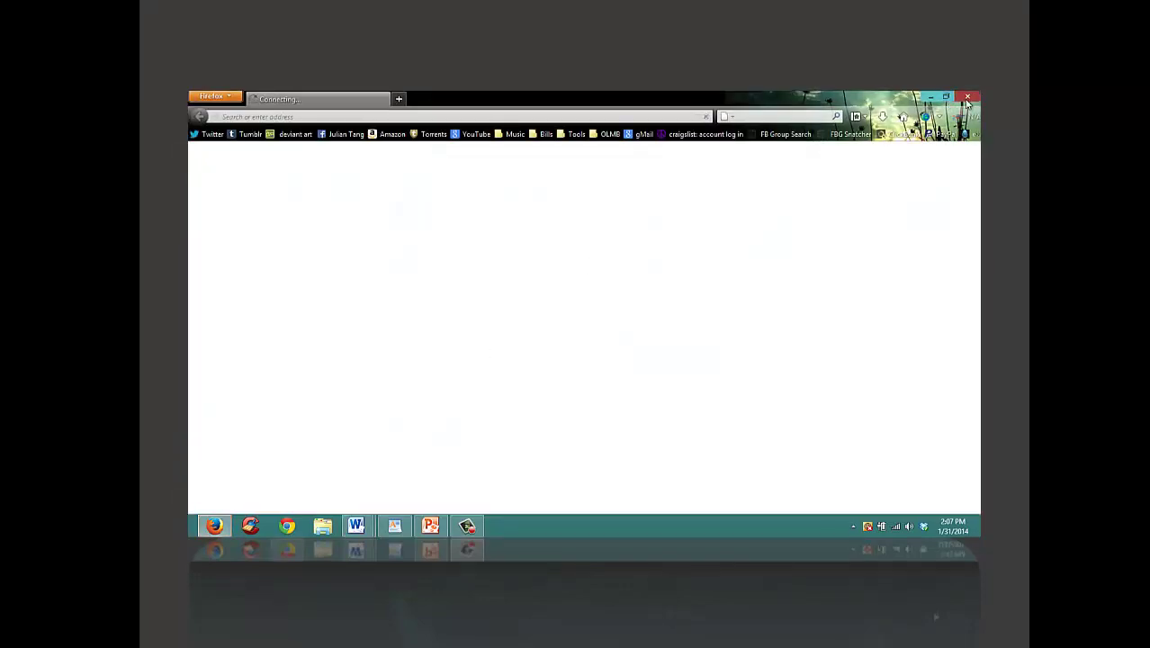
pyautogui.click(967, 96)
# Step: Analyze and clean browser traces in CCleaner (9.31 MB removed), close it, and relaunch Firefox
pyautogui.click(251, 526)
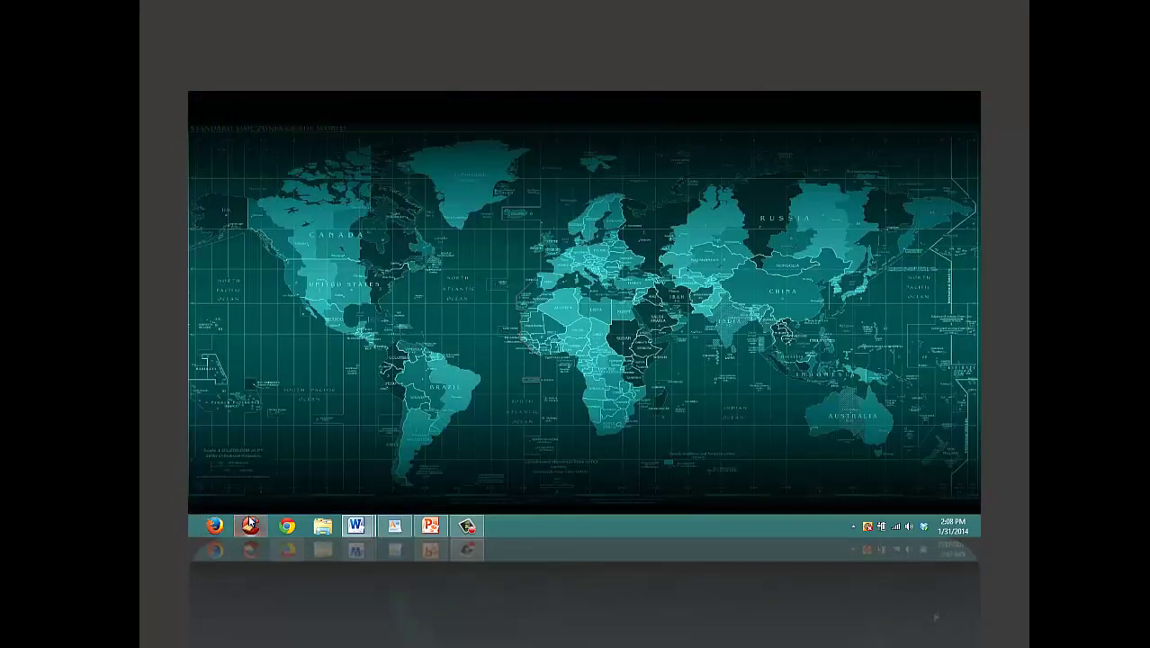
pyautogui.click(507, 397)
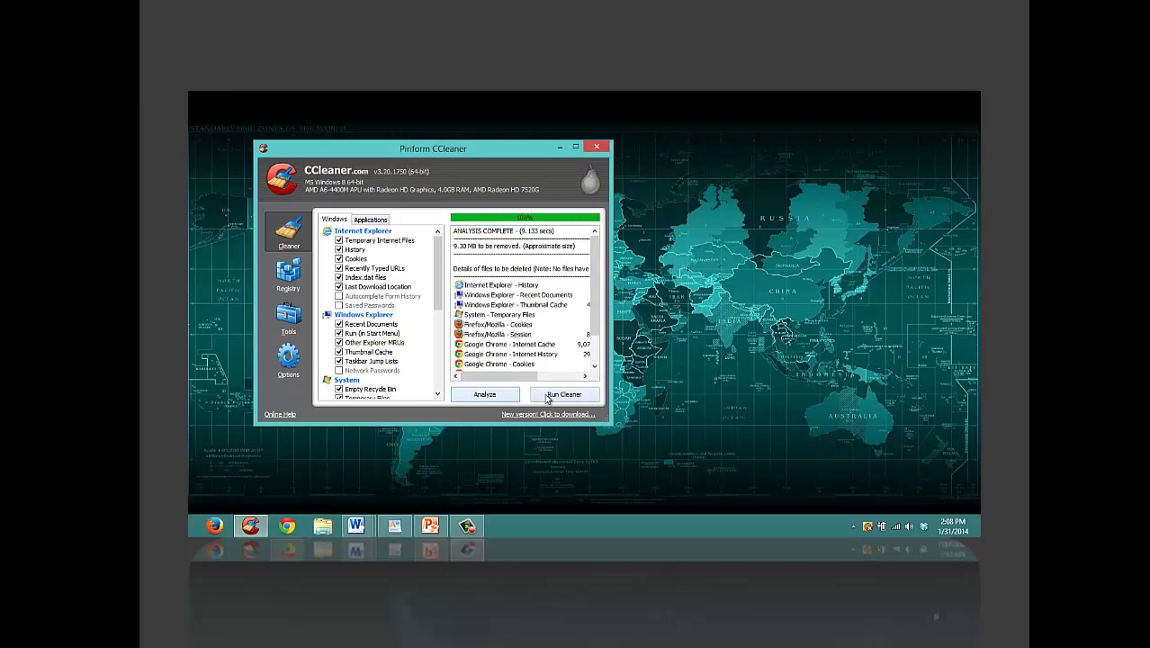
pyautogui.click(548, 397)
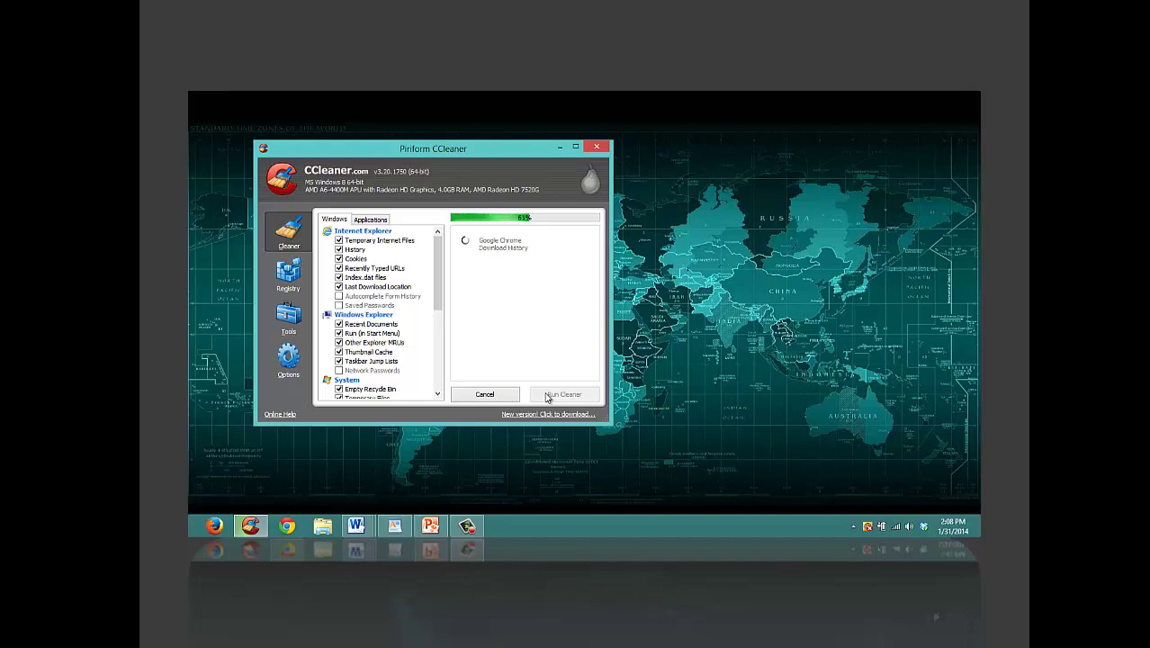
pyautogui.click(596, 147)
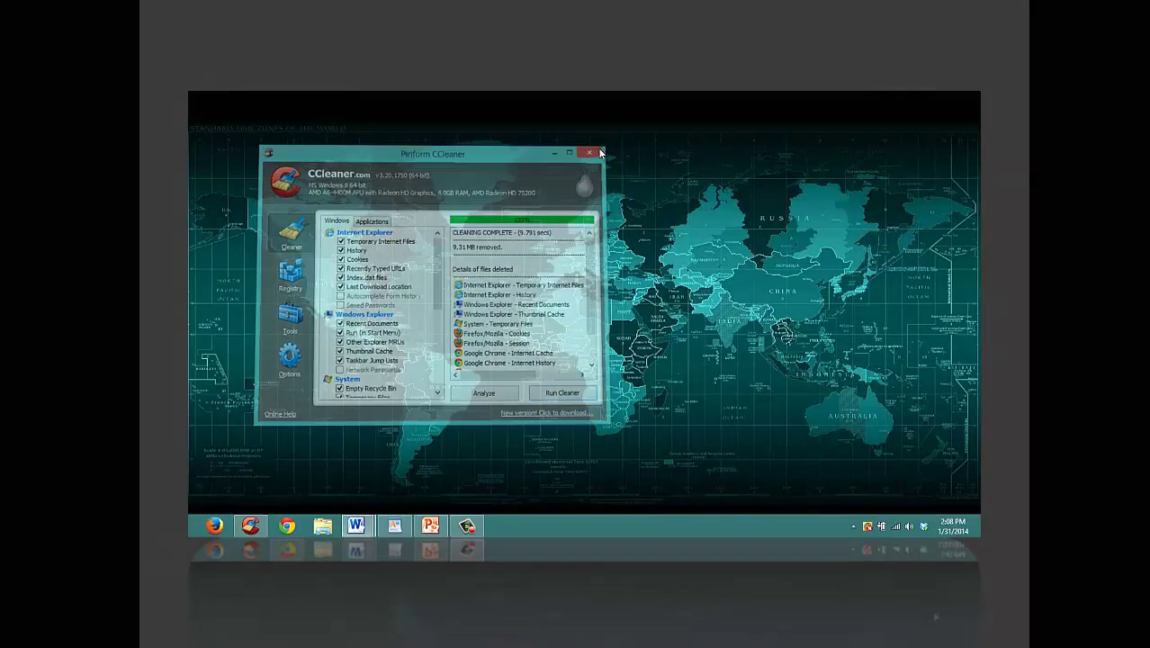
pyautogui.click(207, 529)
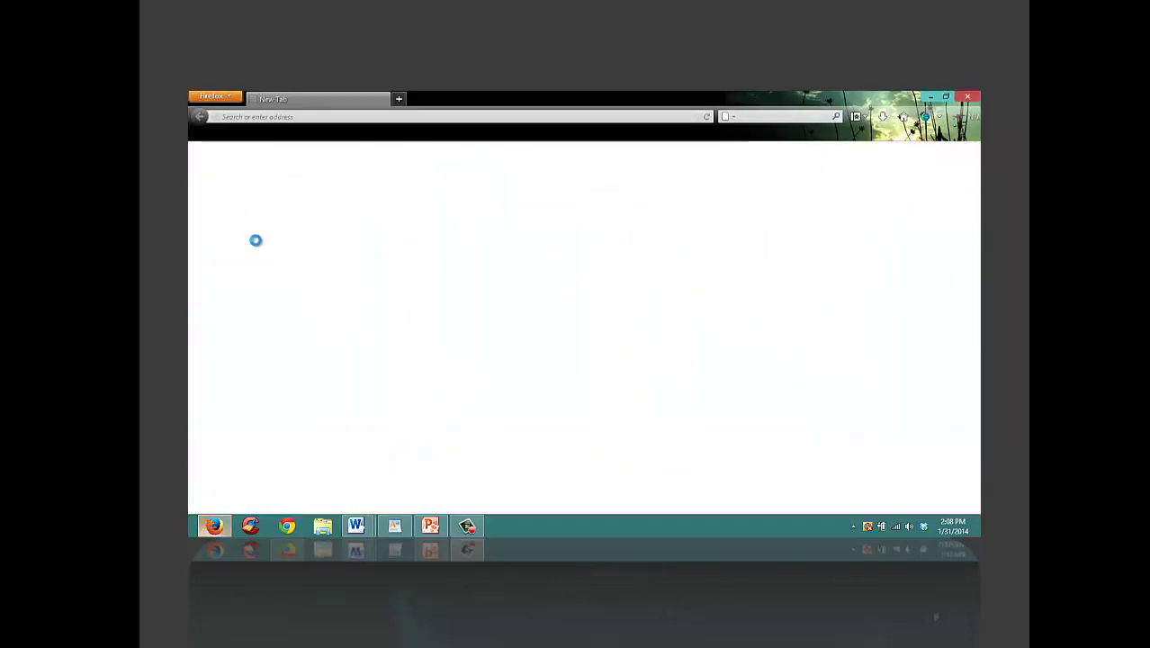
# Step: Log in to Craigslist in a private window and open the $18.75hr CS/Sales Reps posting
pyautogui.click(229, 96)
pyautogui.click(233, 123)
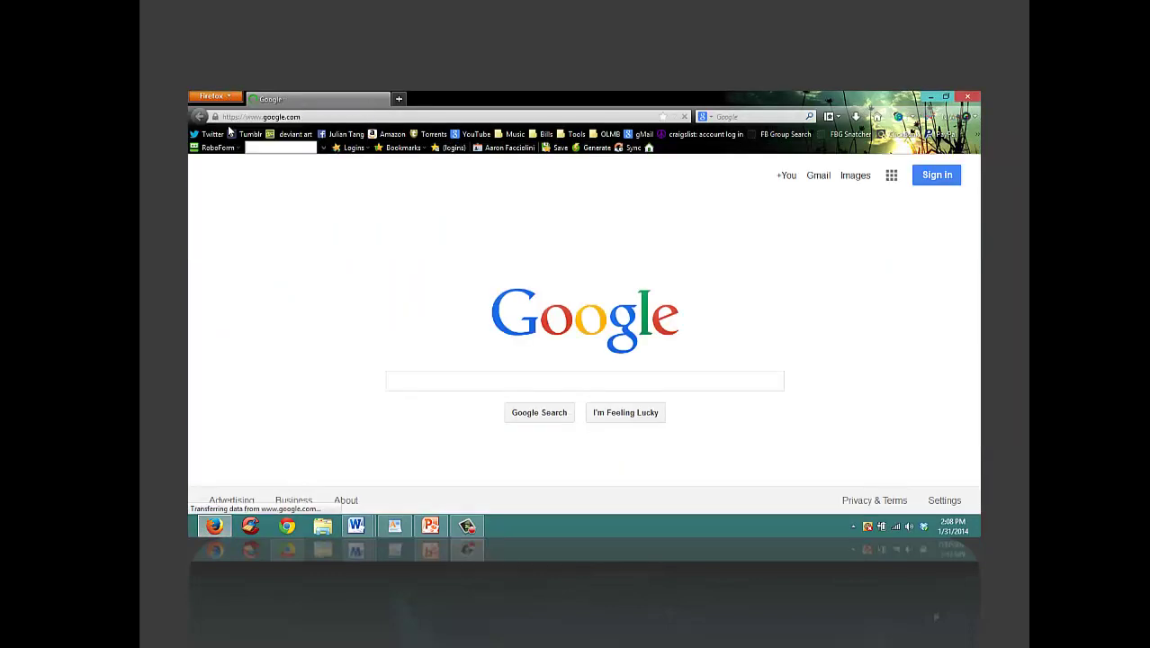
pyautogui.click(690, 138)
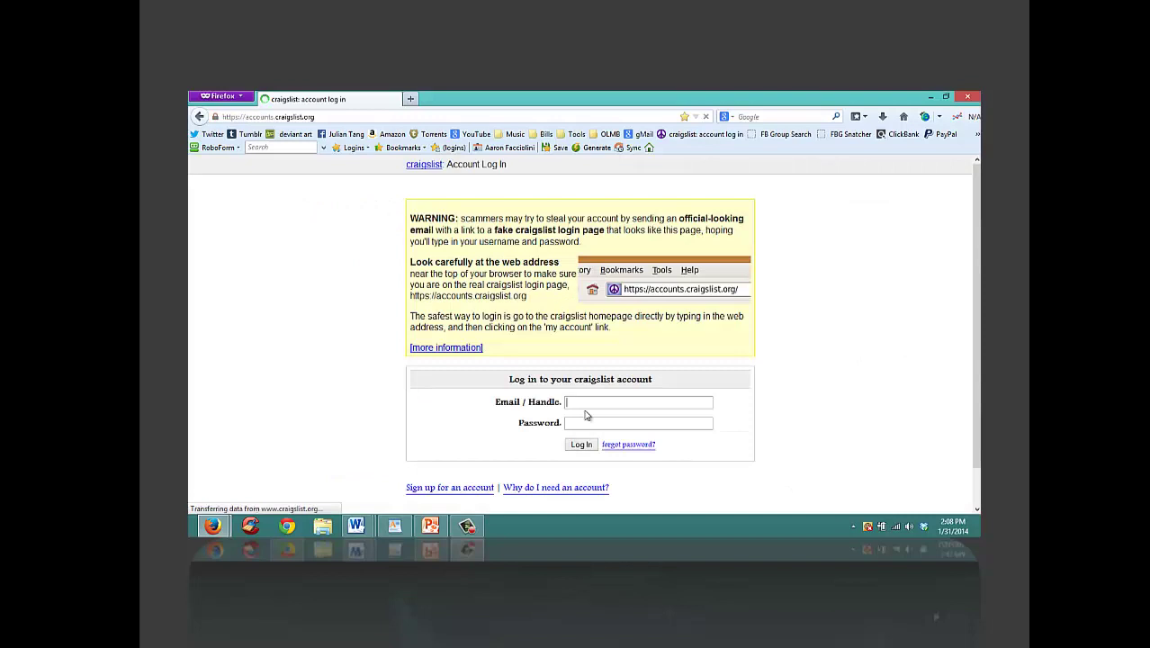
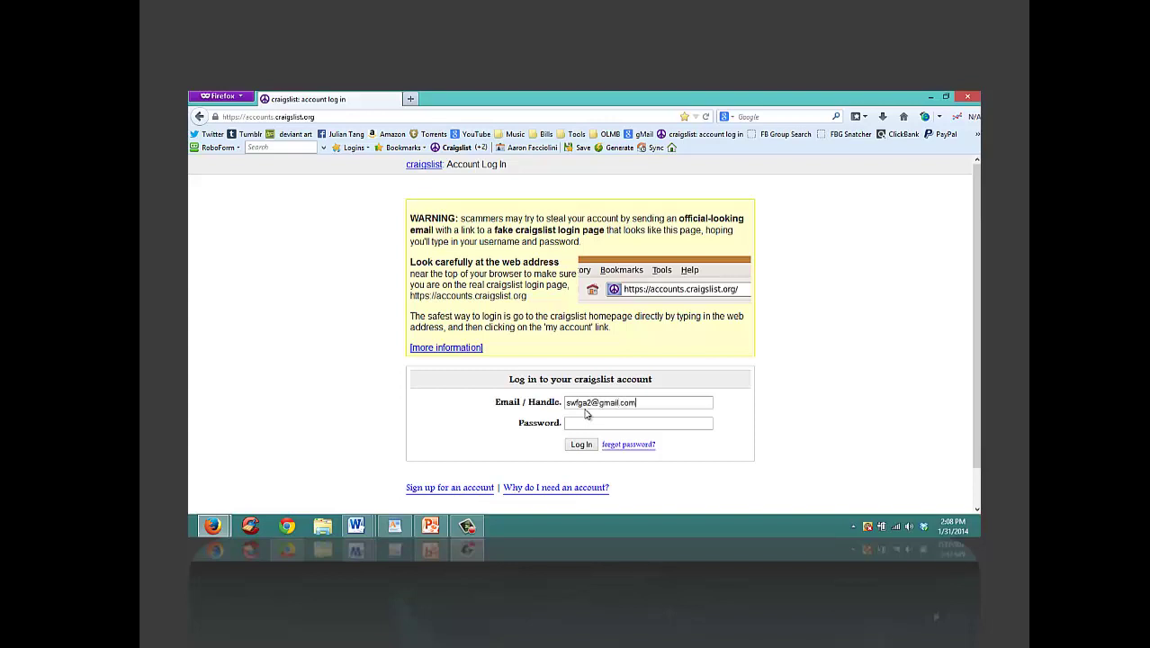
pyautogui.write('********')
pyautogui.press('Return')
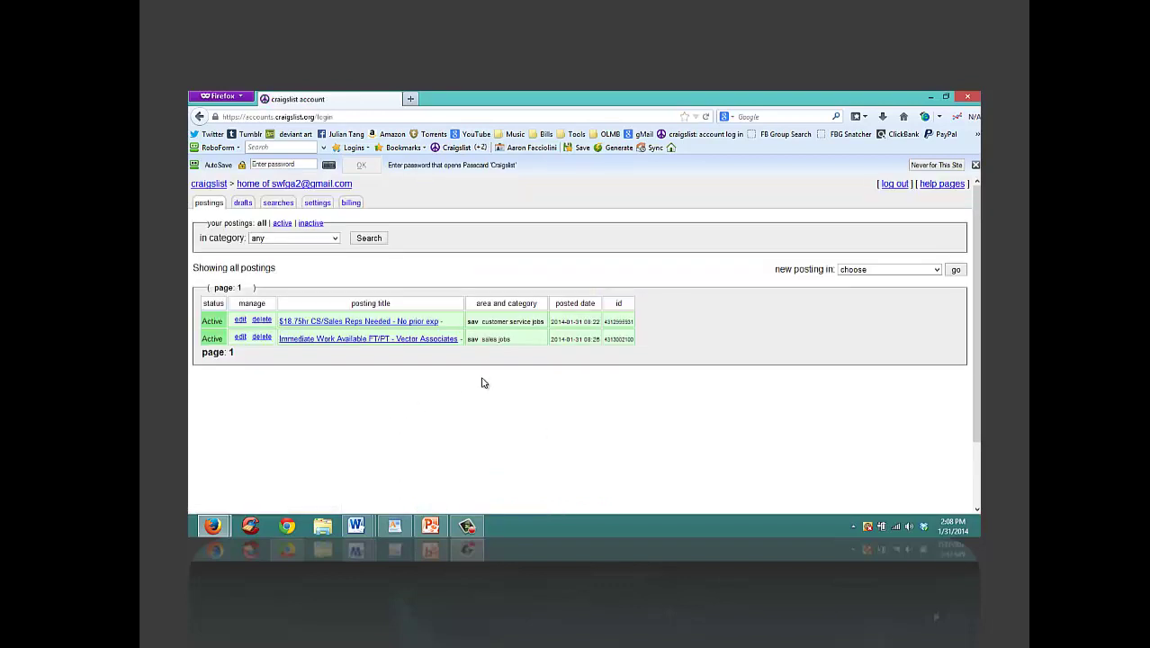
pyautogui.click(328, 324)
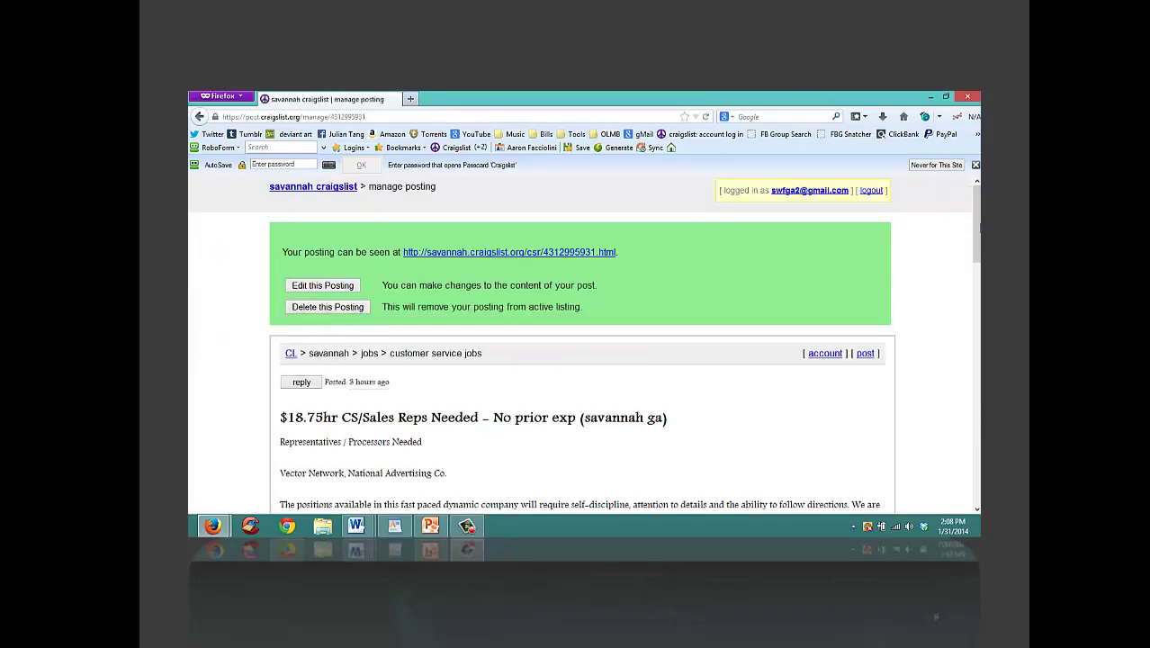
# Step: Look over the $18.75hr CS/Sales Reps posting, then return to the account's postings list
pyautogui.scroll(-5, 961, 318)
pyautogui.scroll(-8, 961, 318)
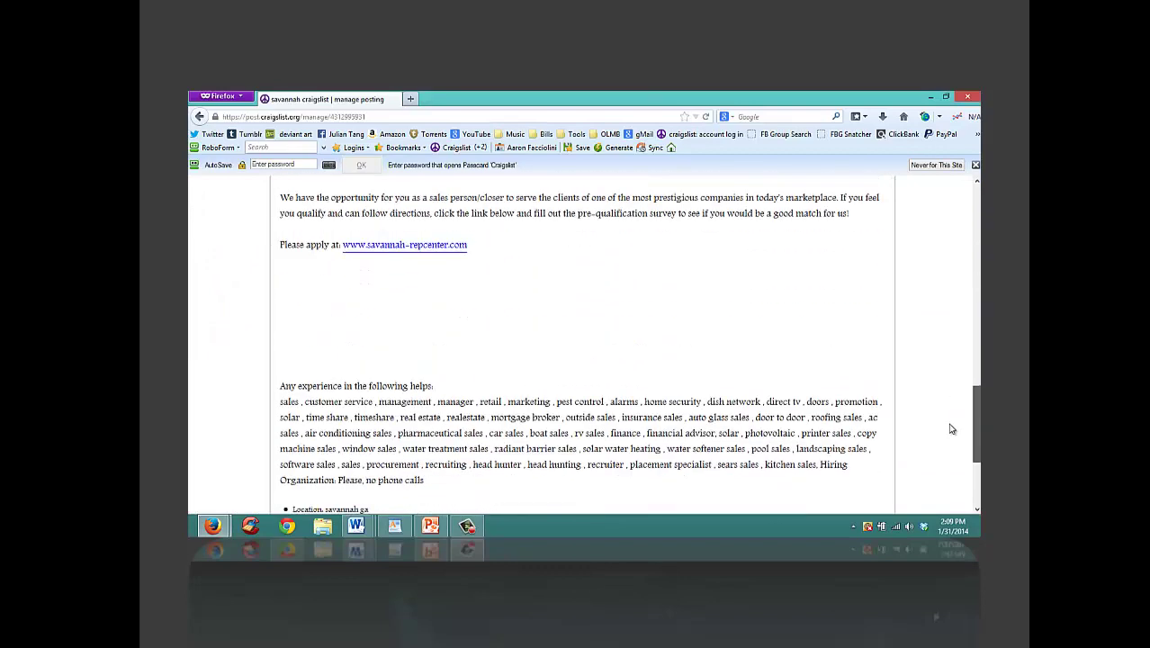
pyautogui.scroll(8, 950, 437)
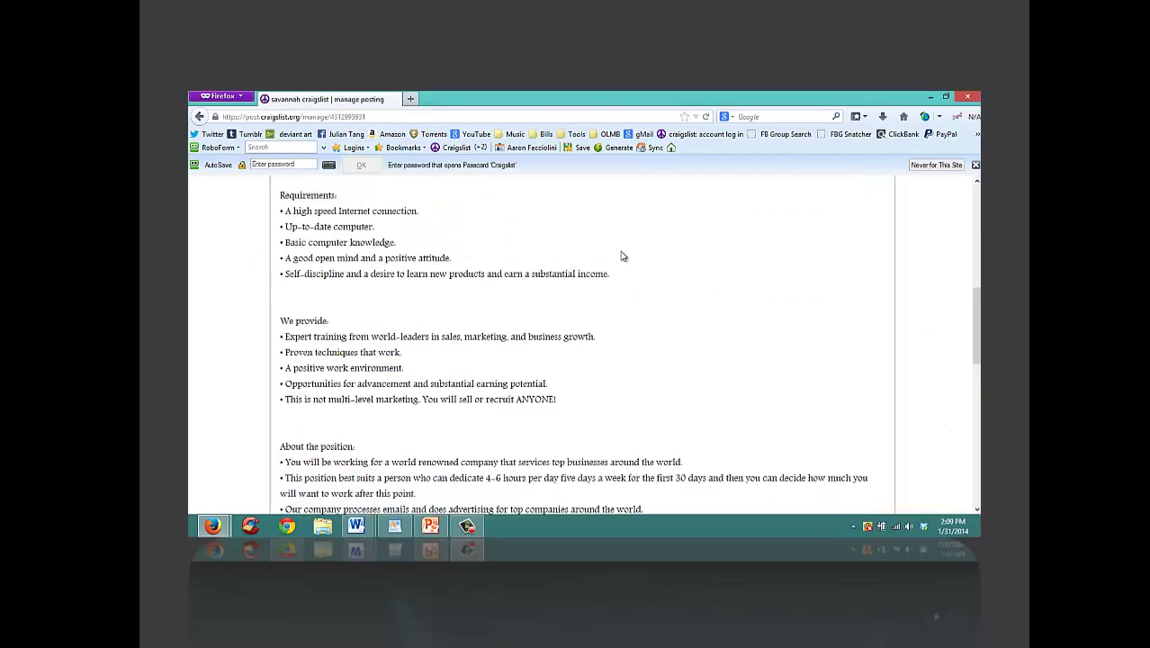
pyautogui.click(199, 116)
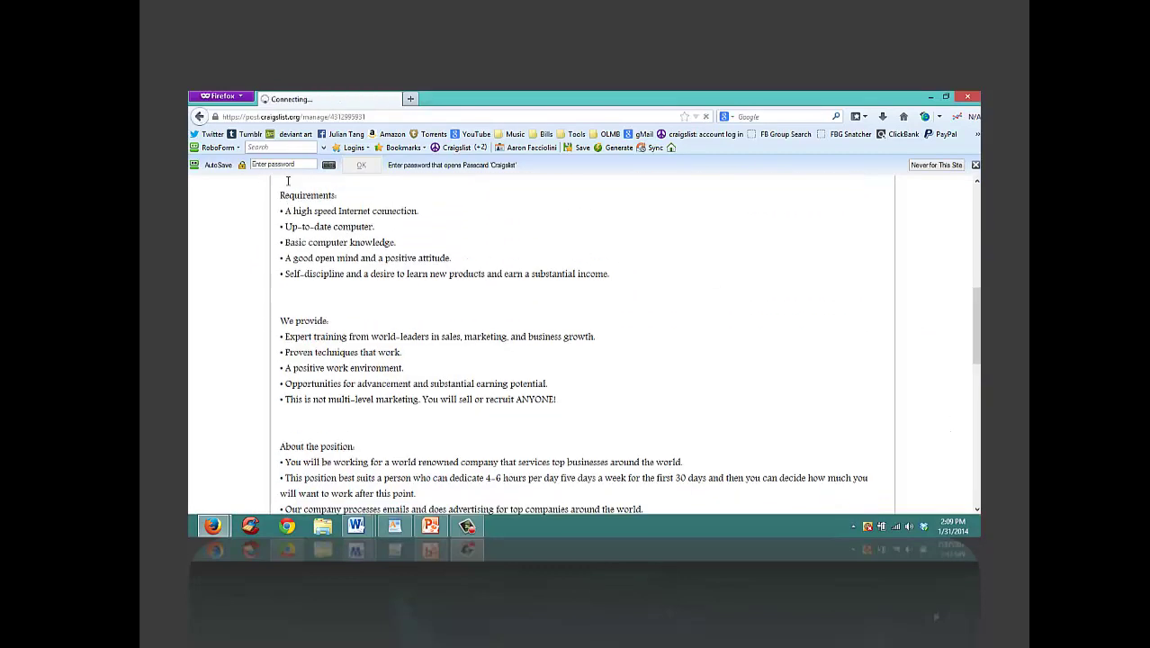
# Step: Check the Immediate Work Available FT/PT ad live and its Savannah jobs listing, then clear both windows away
pyautogui.click(334, 338)
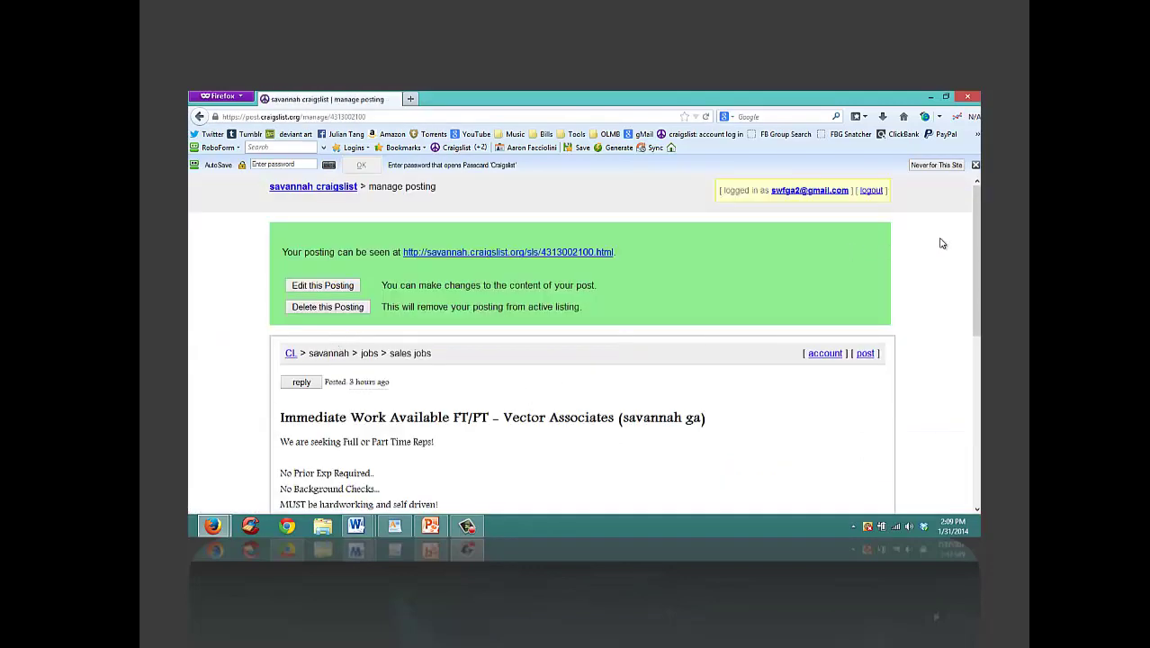
pyautogui.scroll(-5, 972, 241)
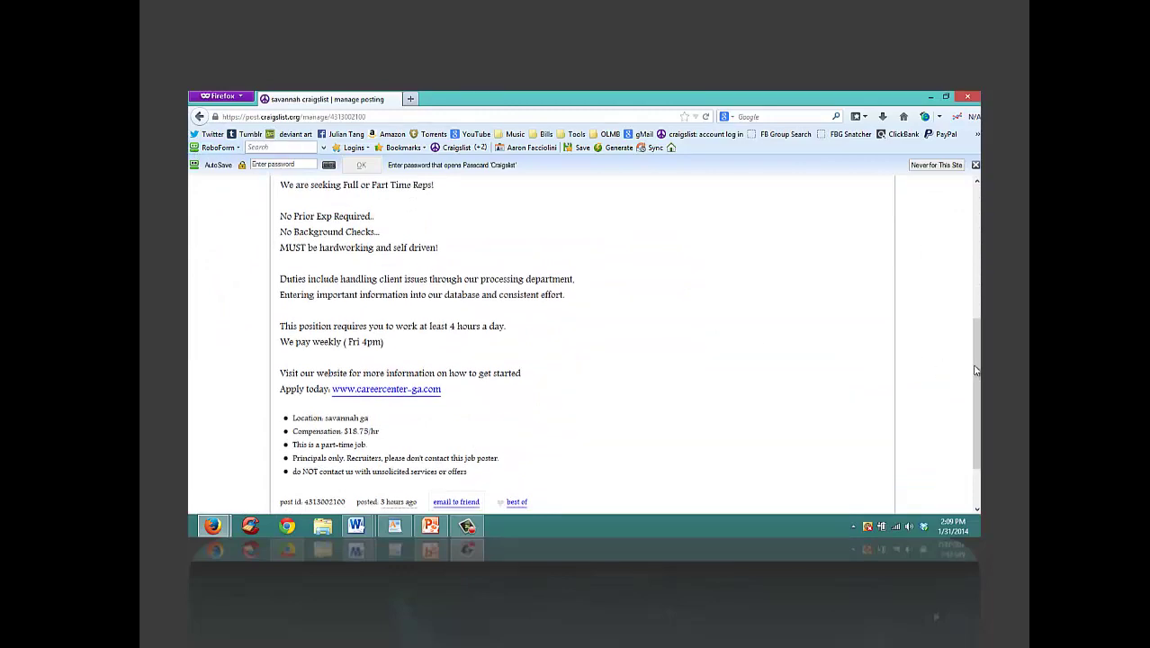
pyautogui.scroll(5, 972, 368)
pyautogui.click(539, 228)
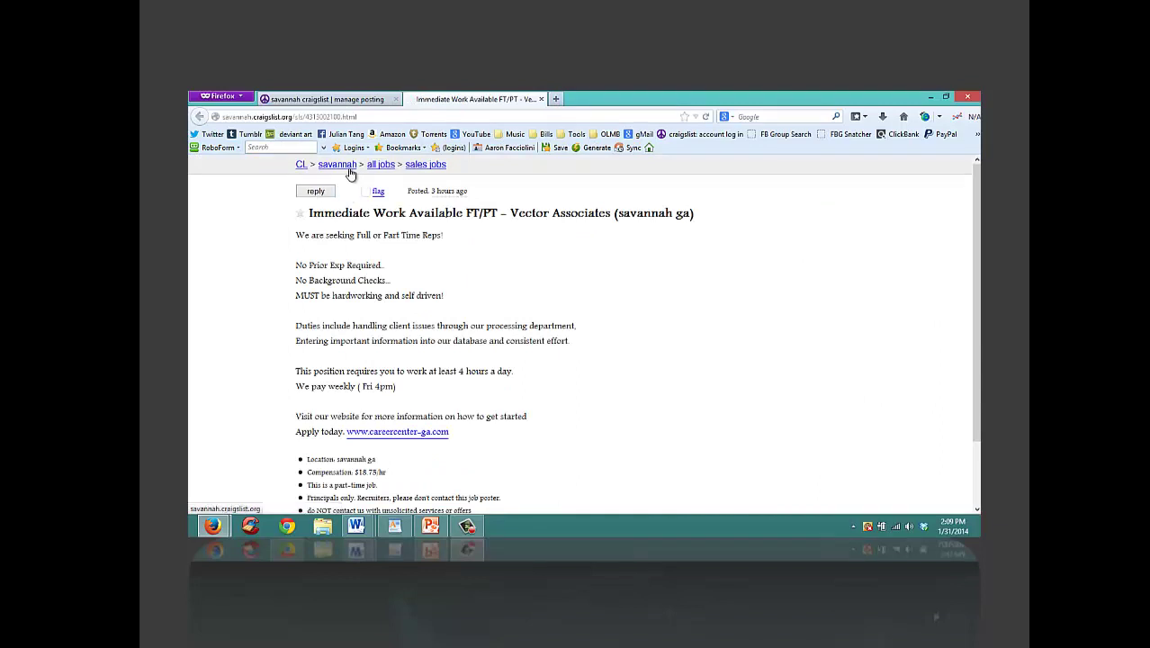
pyautogui.click(380, 166)
pyautogui.click(280, 116)
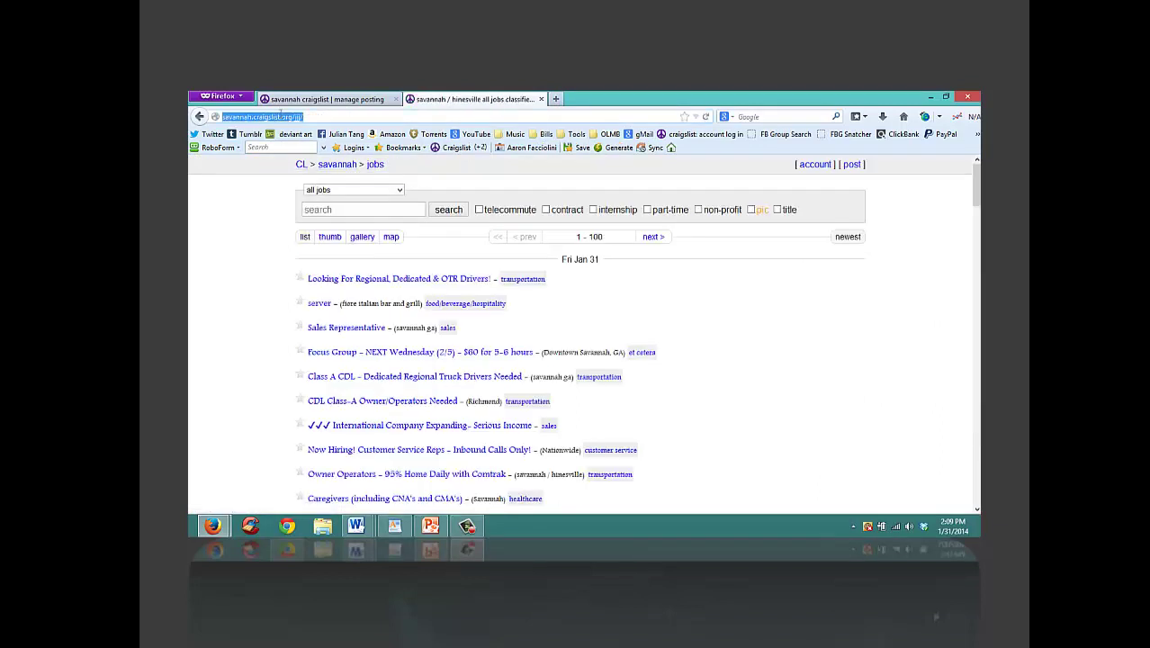
pyautogui.click(930, 96)
pyautogui.click(966, 96)
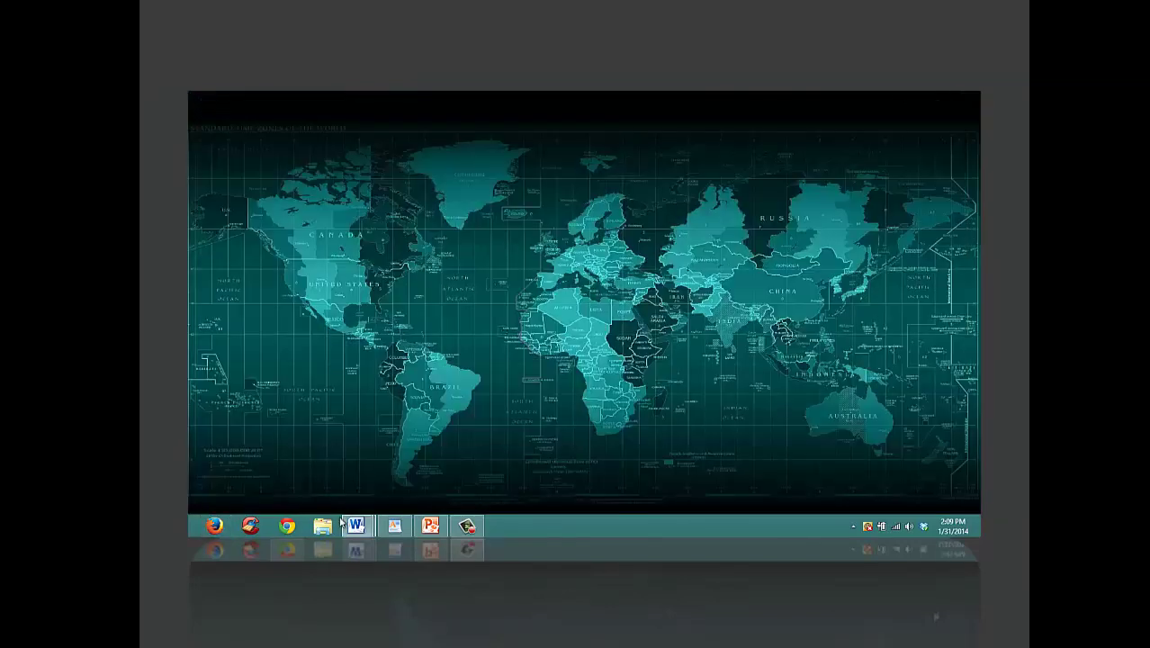
pyautogui.click(285, 527)
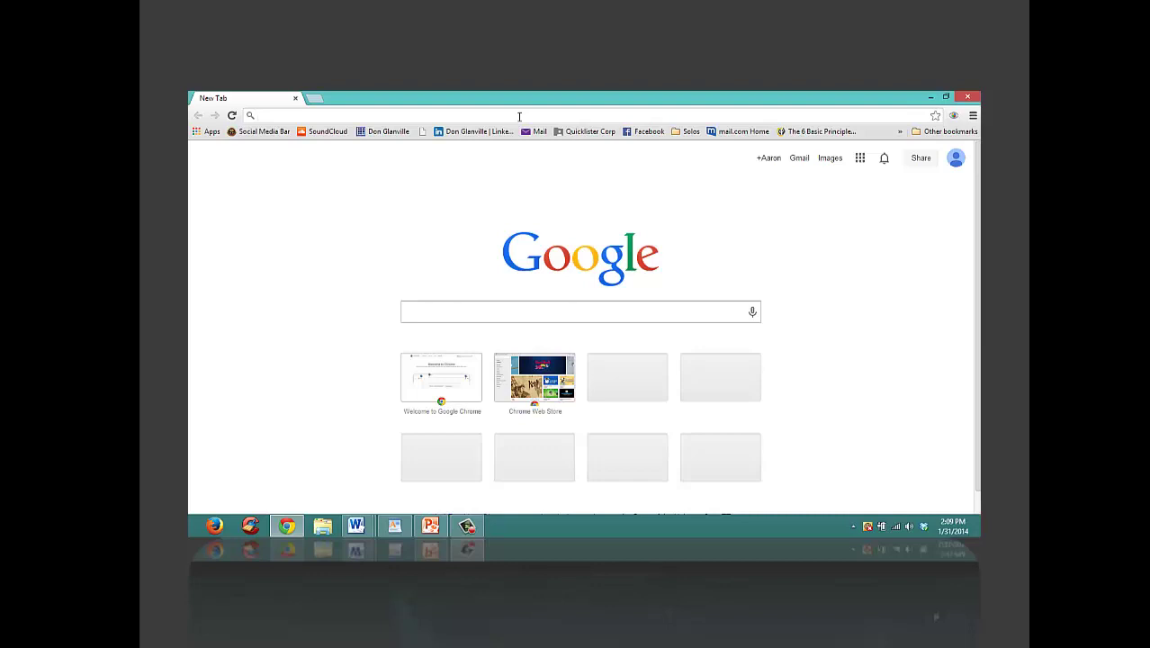
pyautogui.write('sav')
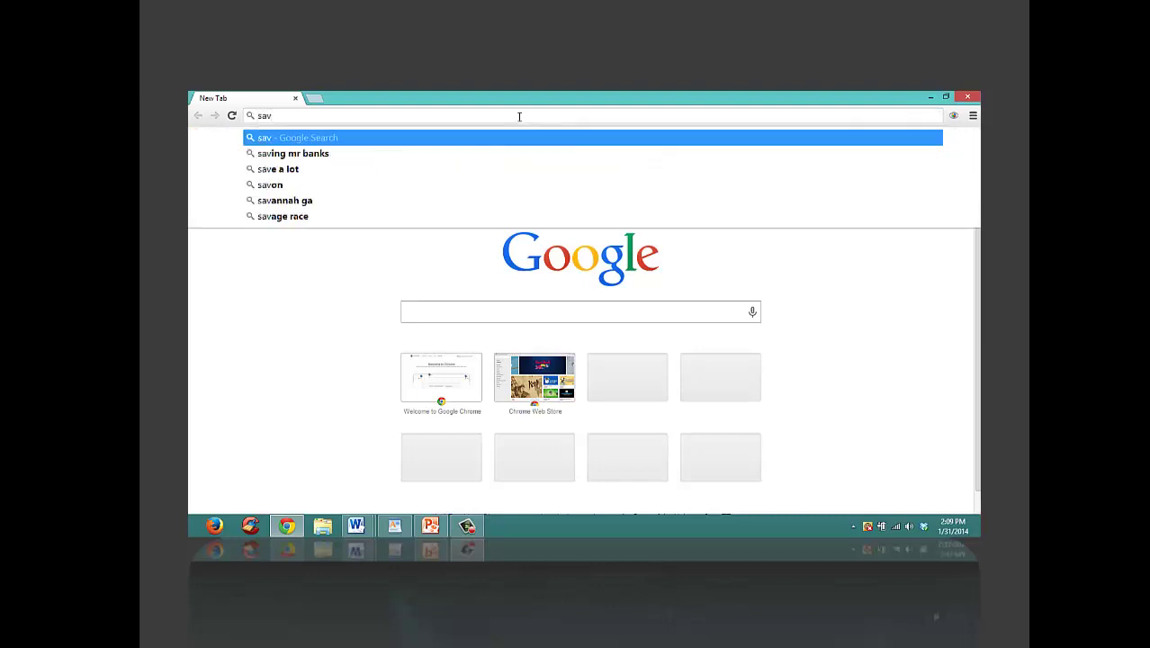
pyautogui.write('annah')
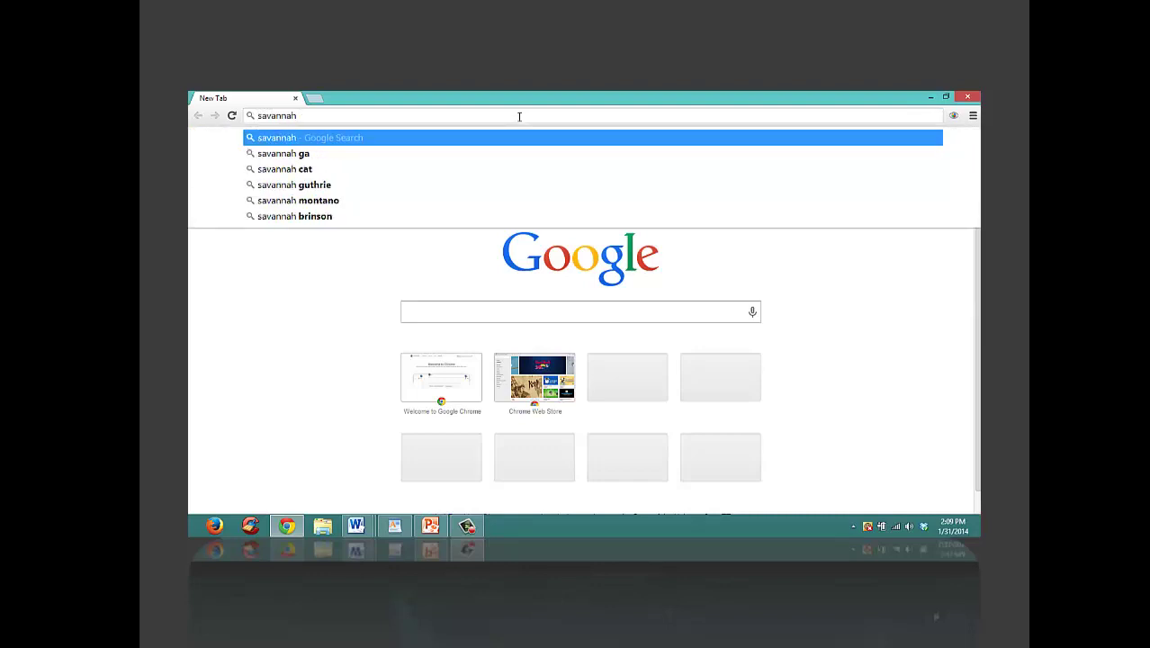
pyautogui.write('.com')
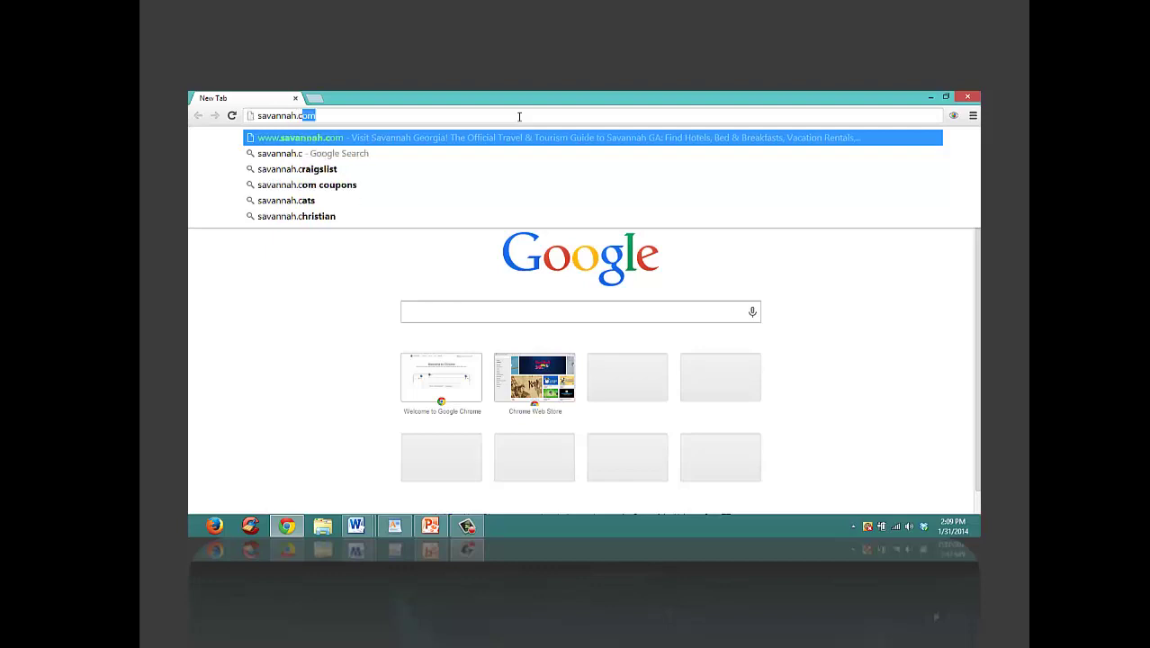
pyautogui.click(504, 168)
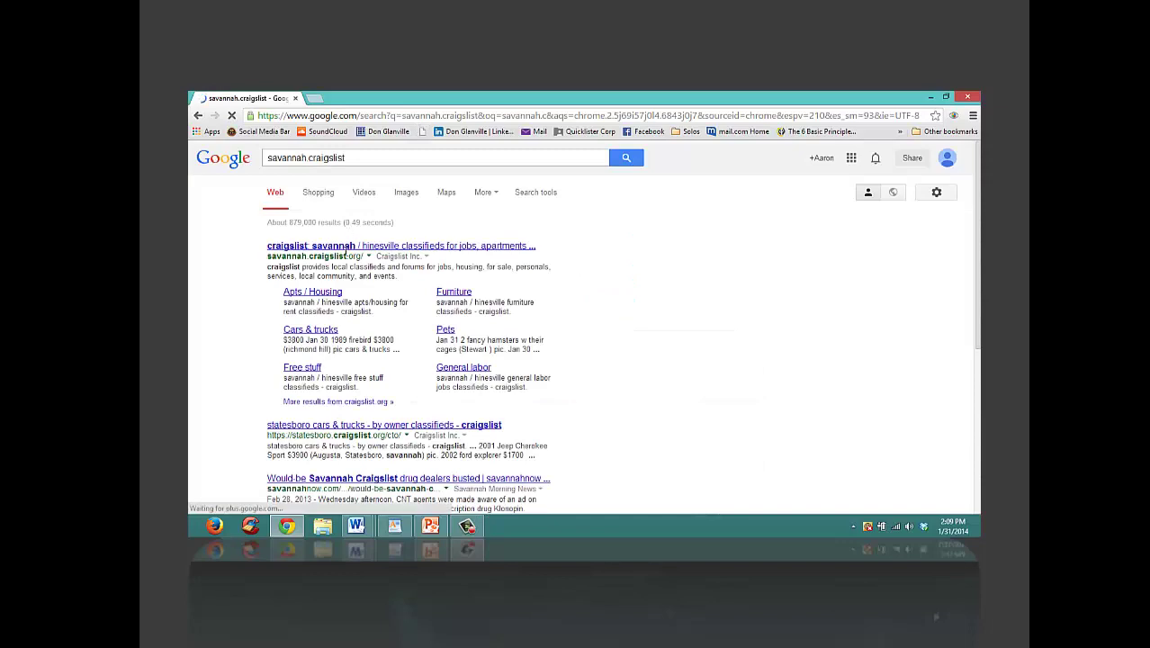
pyautogui.click(348, 252)
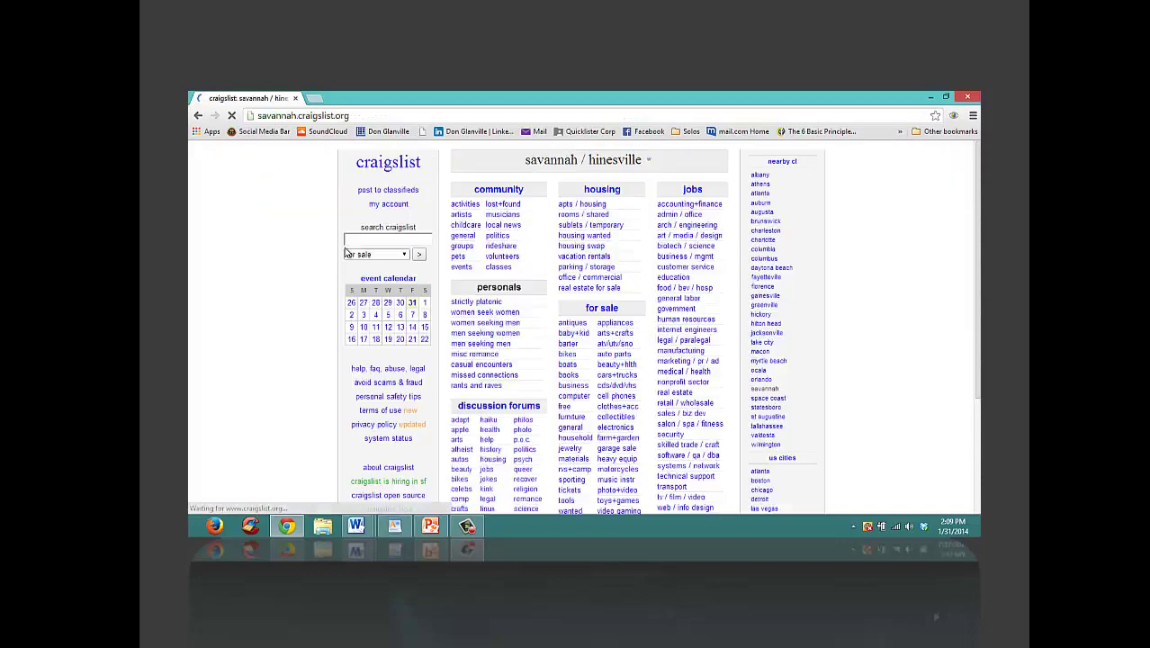
pyautogui.click(697, 190)
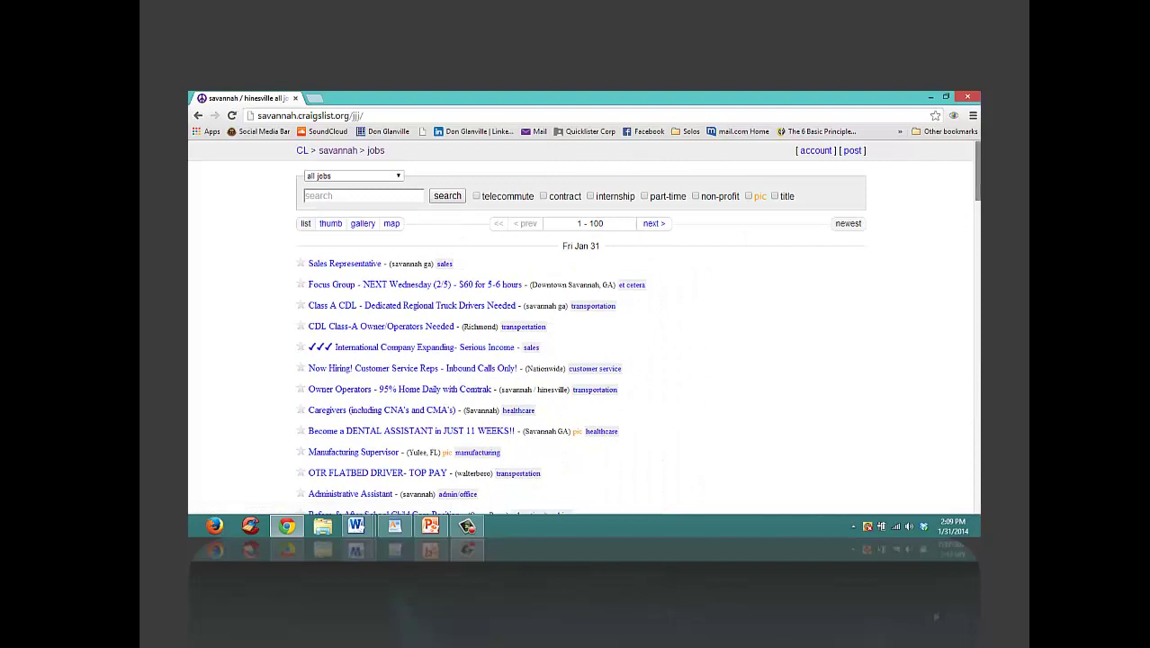
pyautogui.scroll(-3, 581, 324)
pyautogui.scroll(-4, 396, 306)
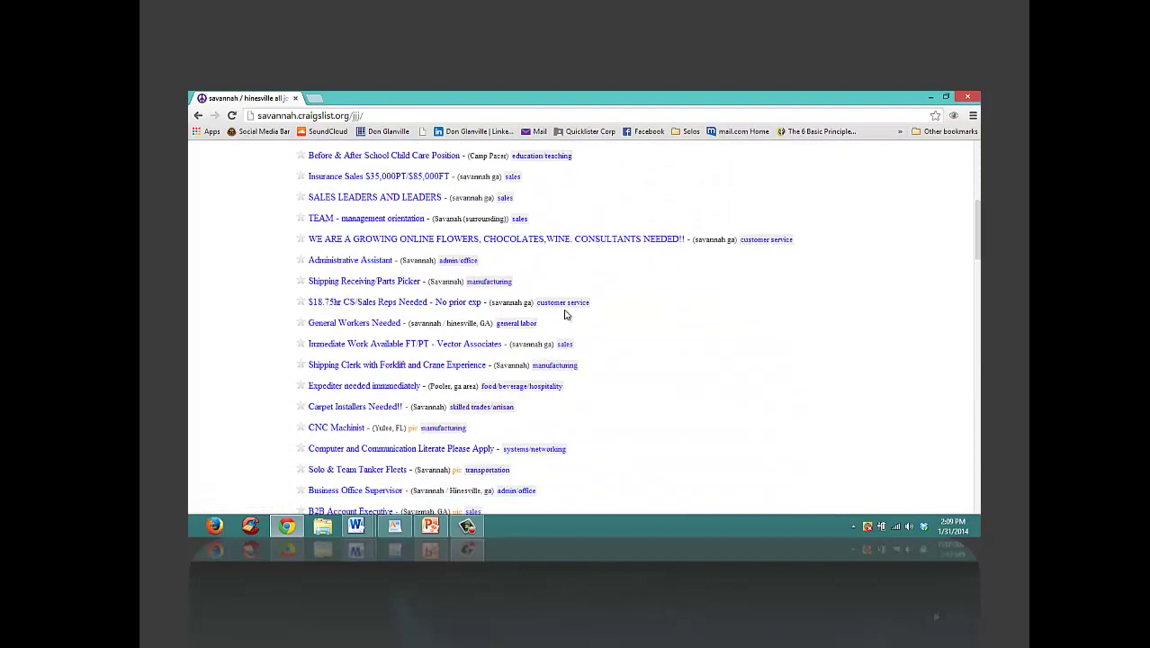
pyautogui.click(403, 347)
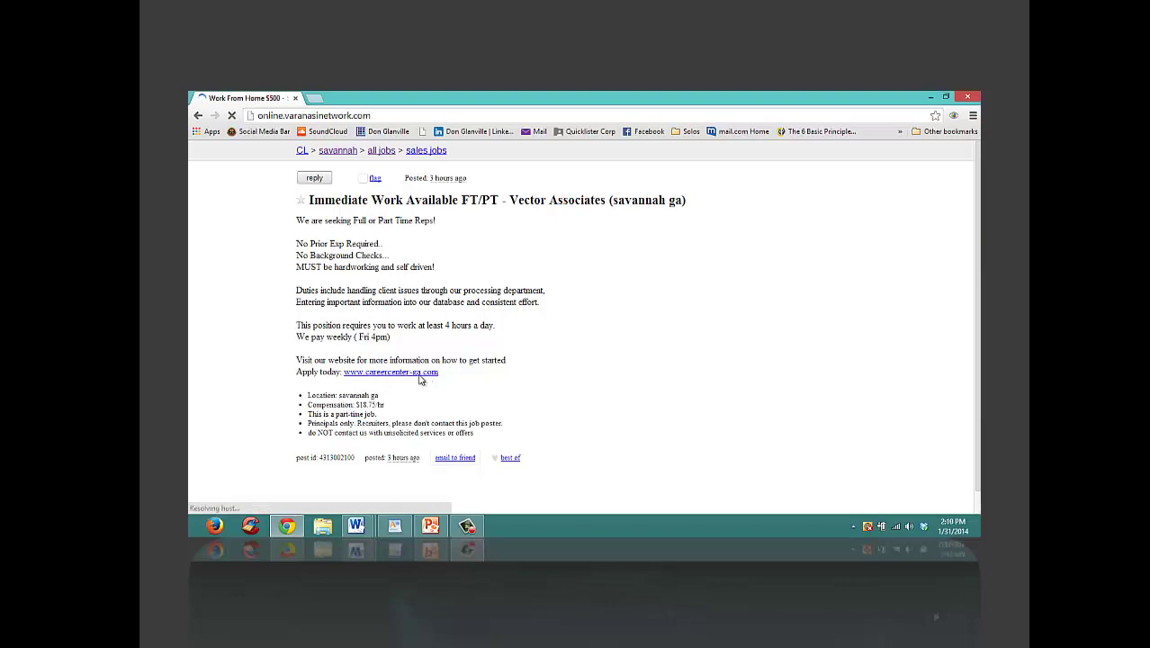
pyautogui.scroll(-6, 581, 324)
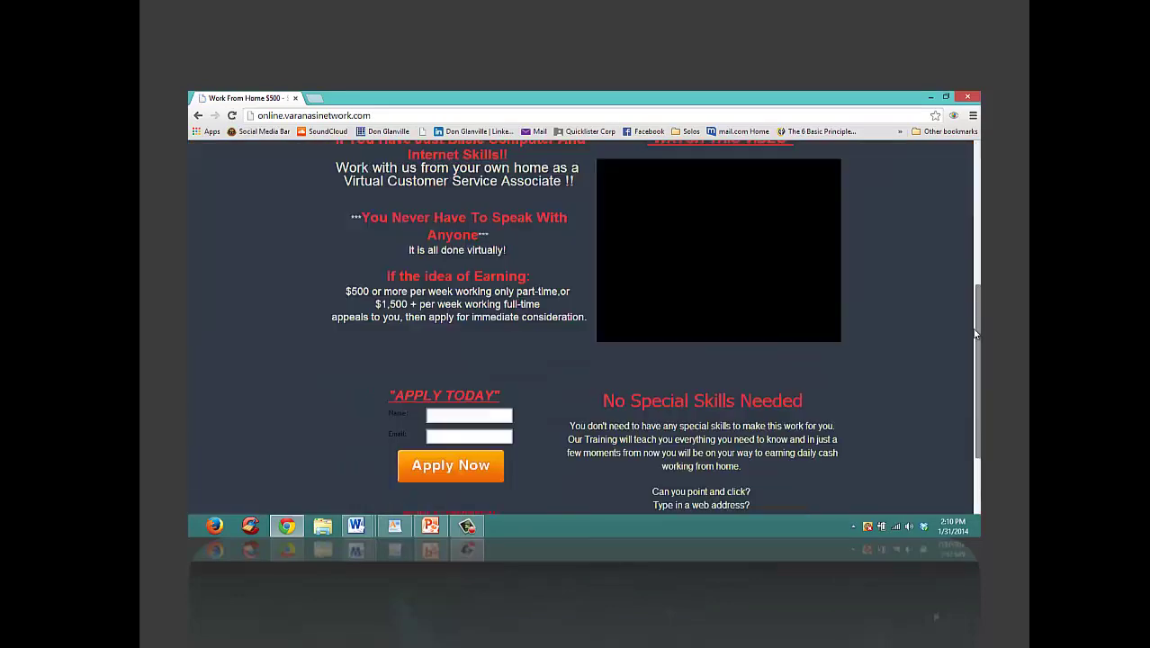
pyautogui.scroll(4, 580, 325)
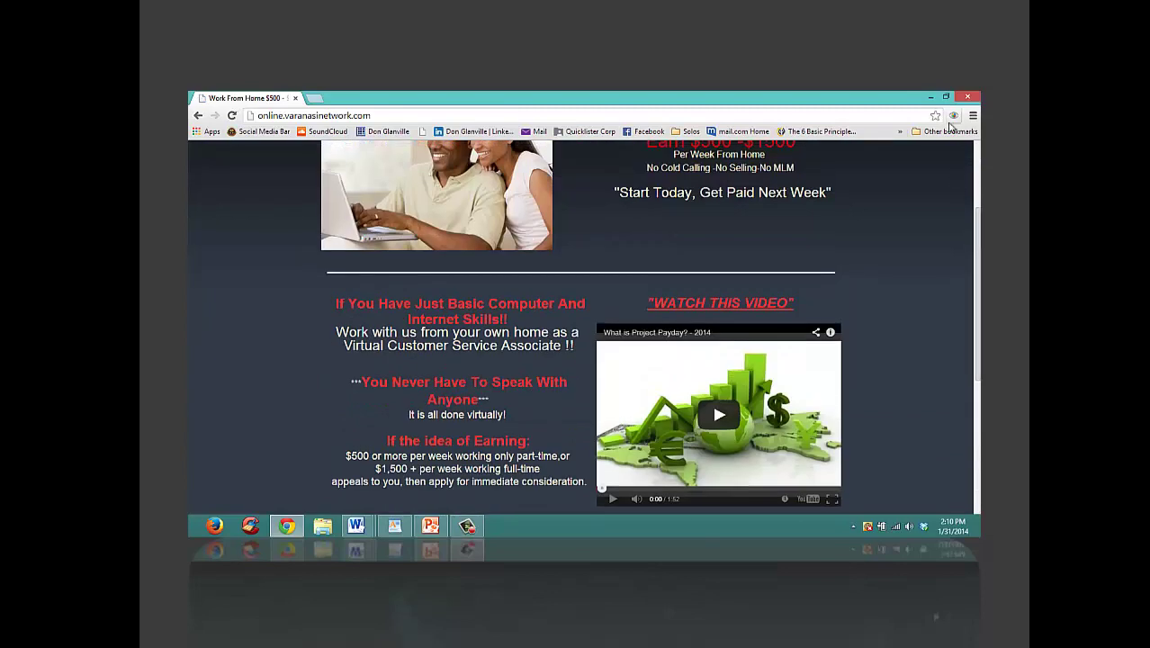
pyautogui.click(969, 96)
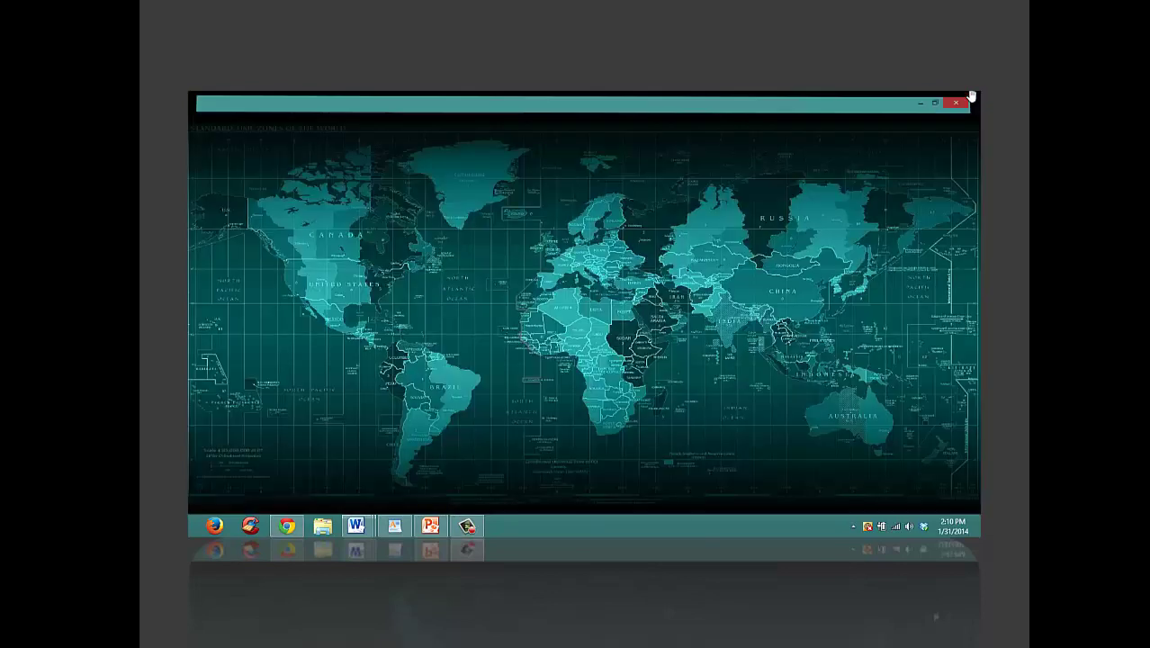
# Step: Search 'what is my ip address' and open whatismyipaddress.com showing the Fort Myers, Florida Comcast IP
pyautogui.click(213, 527)
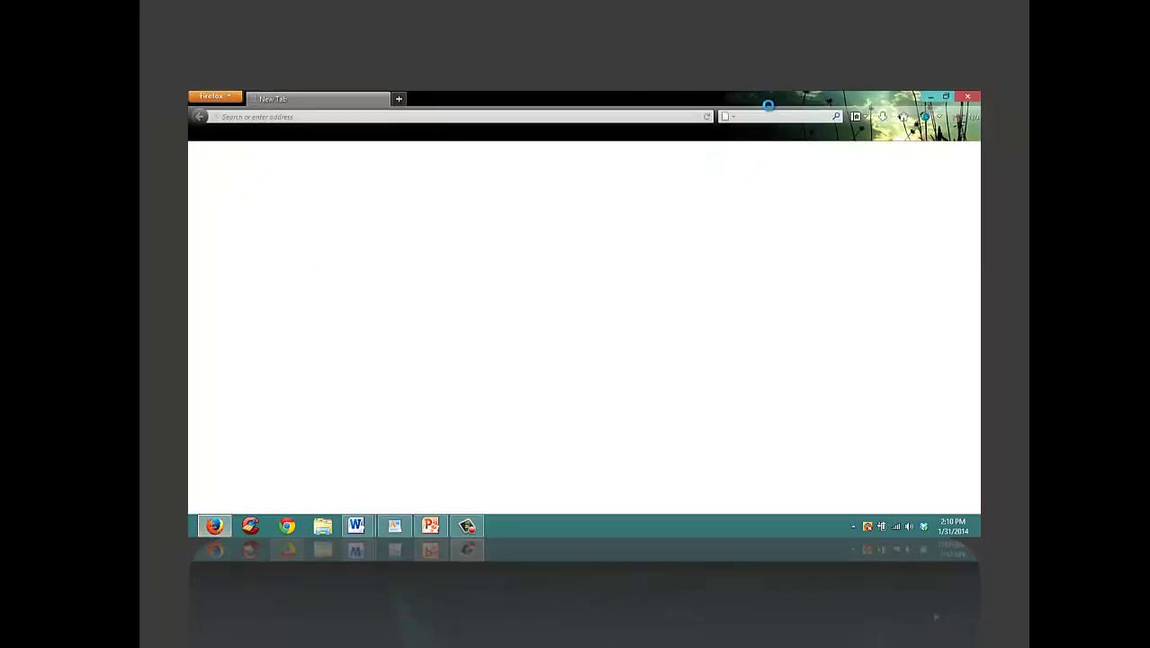
pyautogui.click(755, 117)
pyautogui.write('what is my')
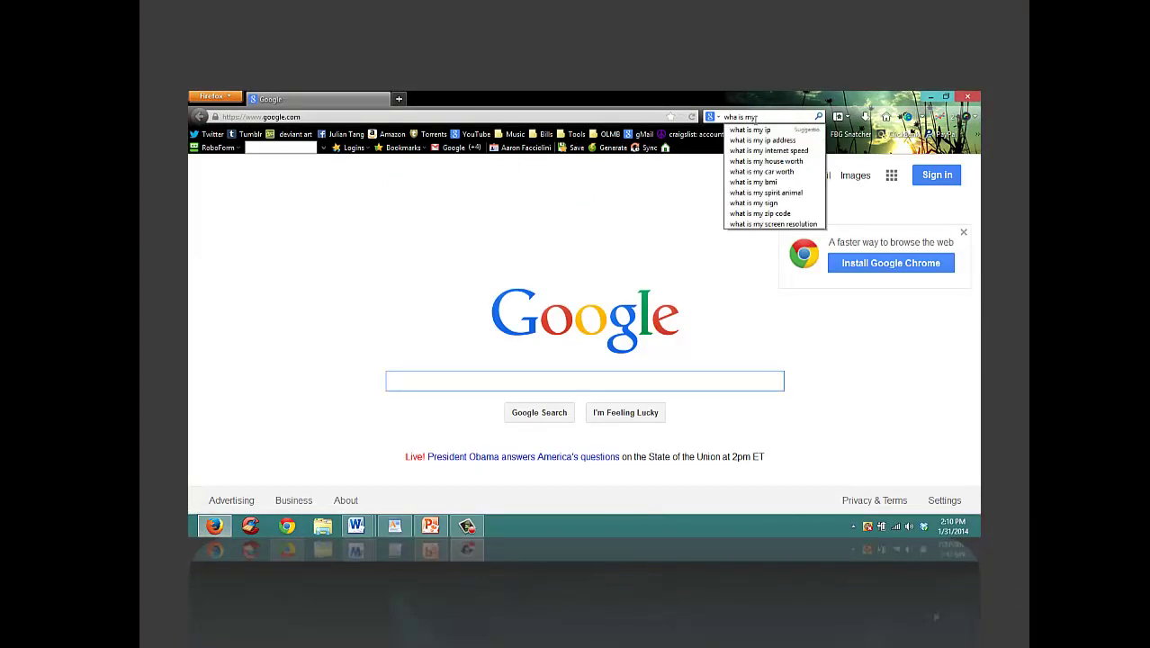
pyautogui.click(763, 140)
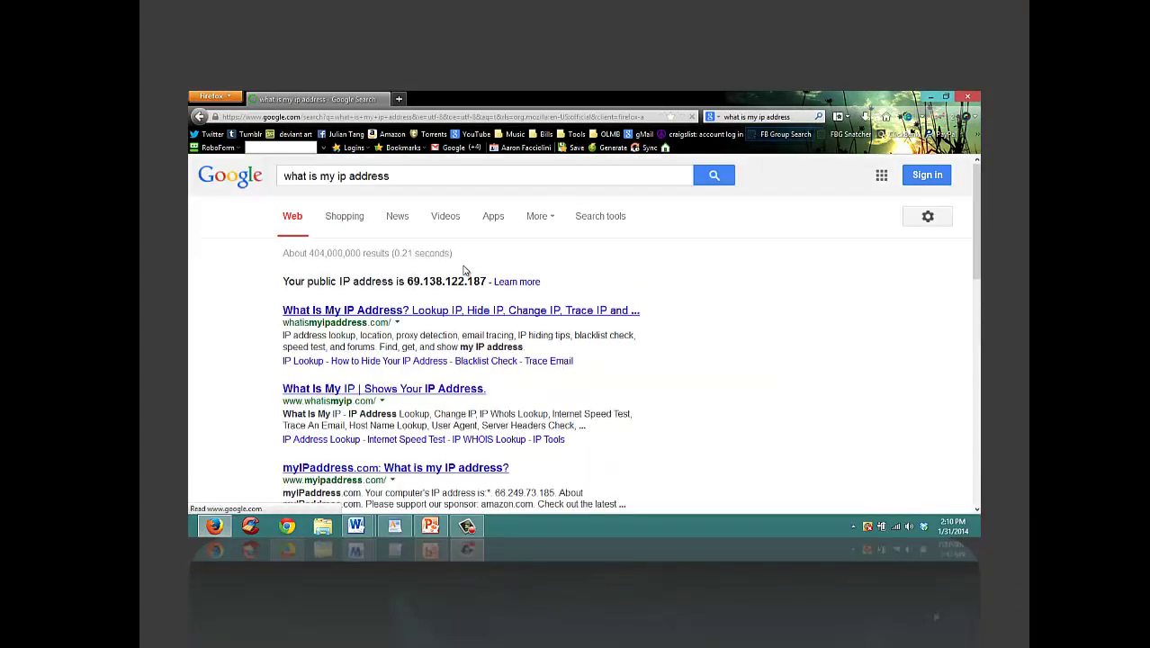
pyautogui.click(403, 312)
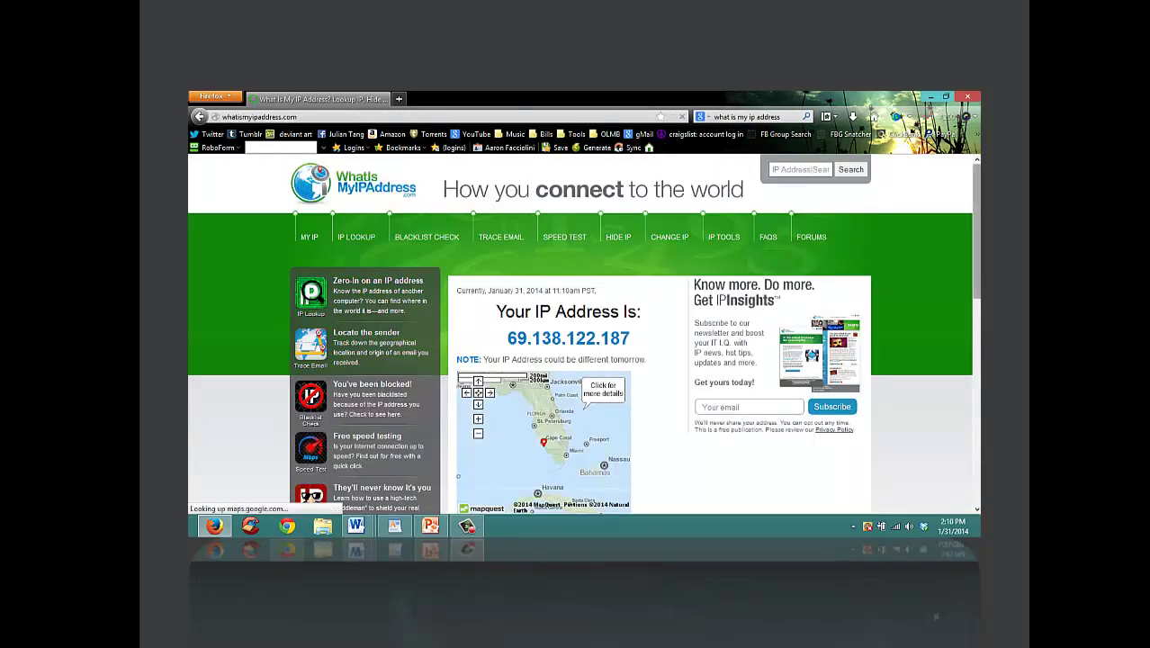
pyautogui.scroll(-2, 397, 315)
pyautogui.scroll(-2, 549, 387)
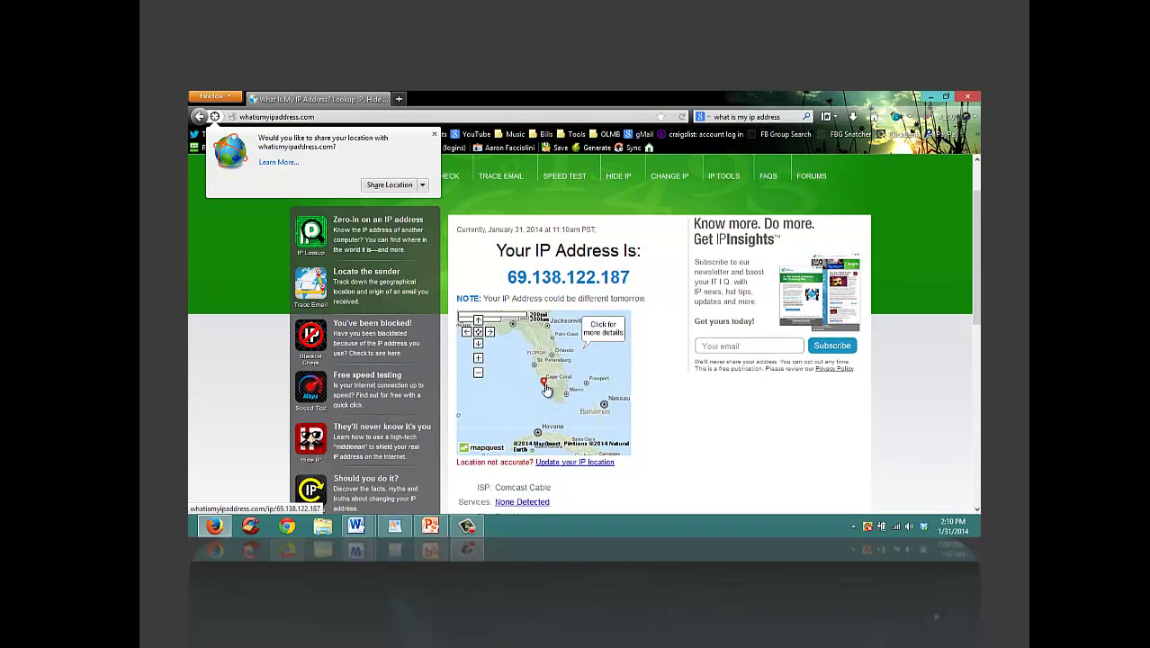
pyautogui.moveTo(974, 266); pyautogui.dragTo(975, 309)
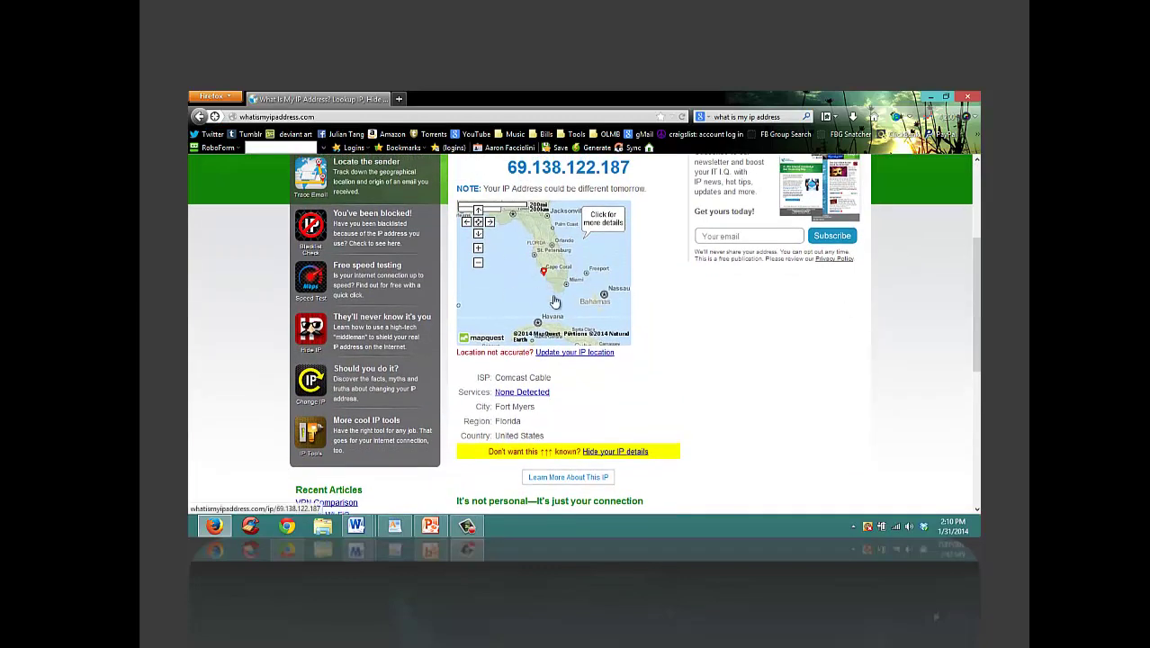
pyautogui.scroll(-2, 978, 279)
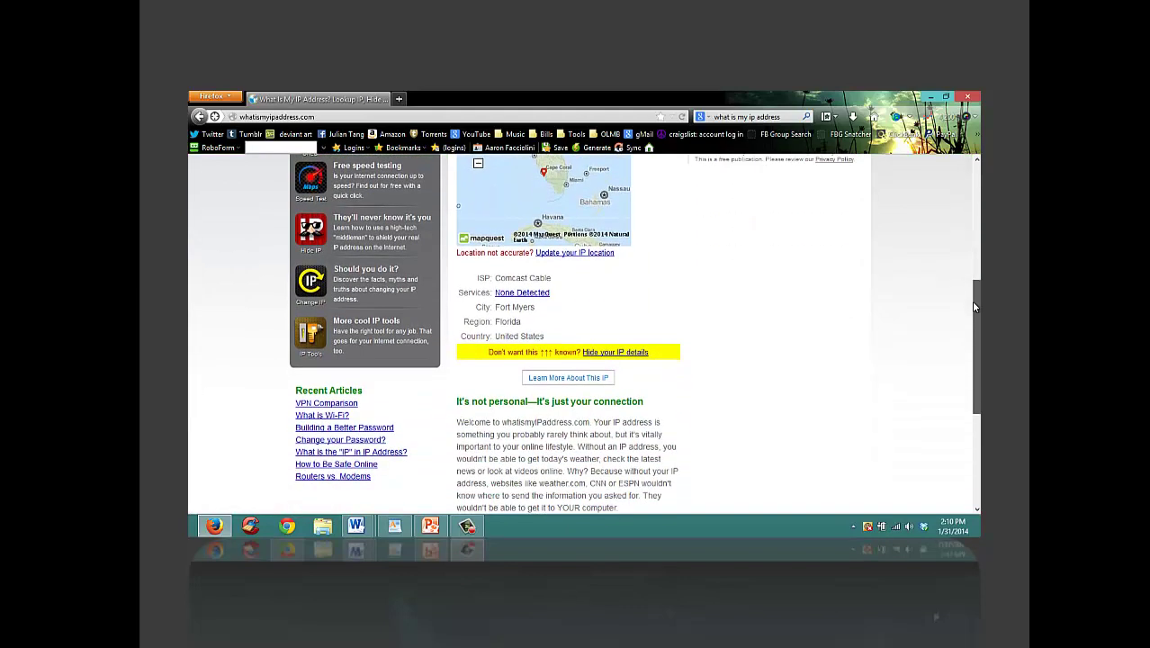
pyautogui.scroll(4, 954, 261)
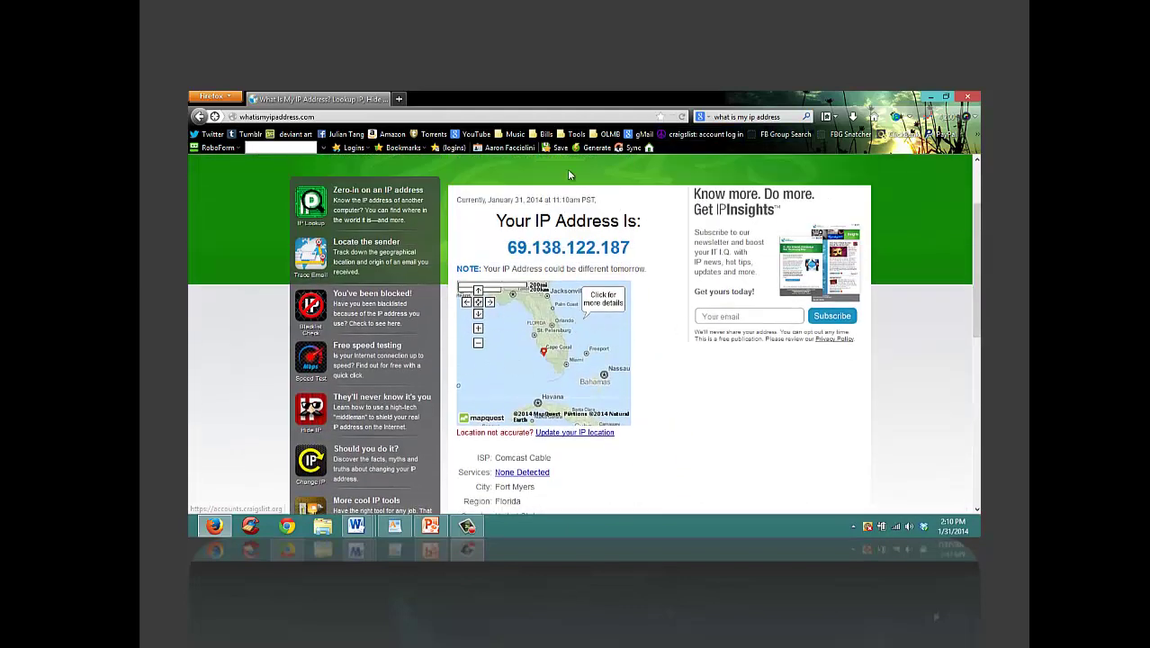
# Step: Go from the Craigslist login bookmark to the regional sites list and pick ft myers / SW florida
pyautogui.click(667, 135)
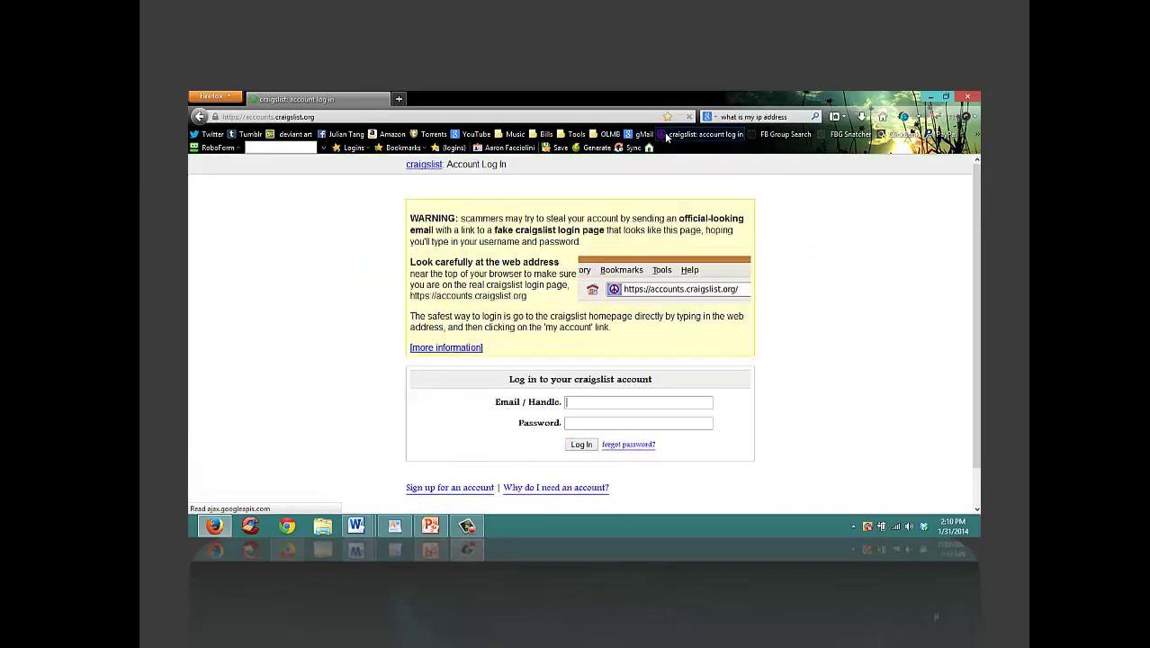
pyautogui.click(423, 165)
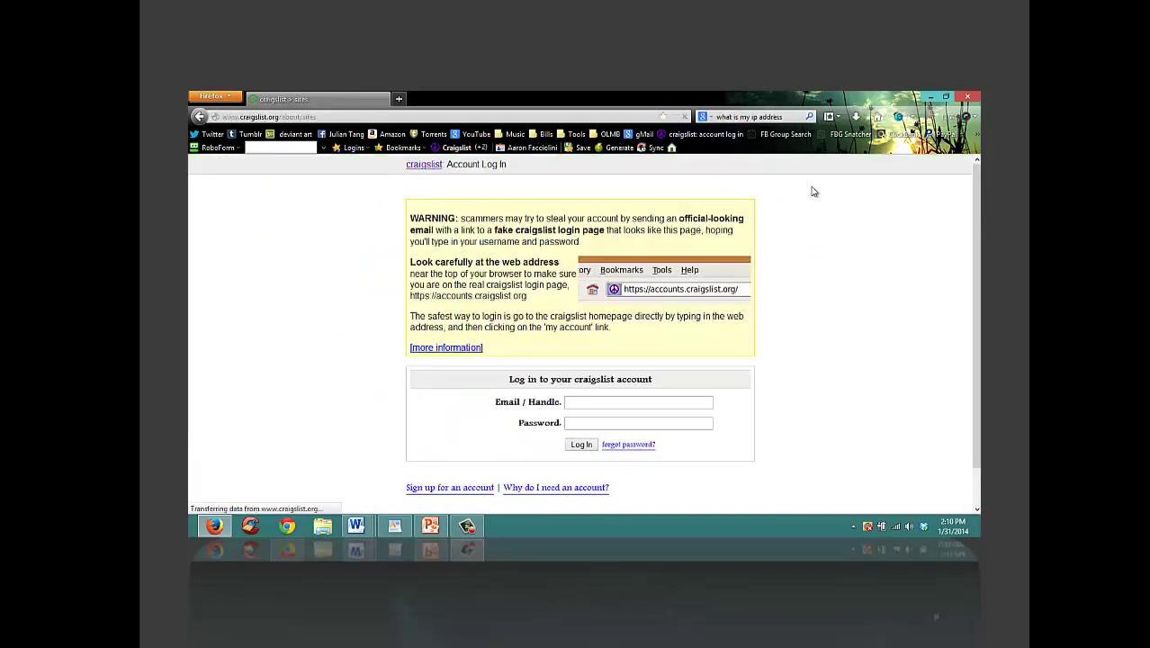
pyautogui.moveTo(976, 178); pyautogui.dragTo(978, 294)
pyautogui.click(372, 358)
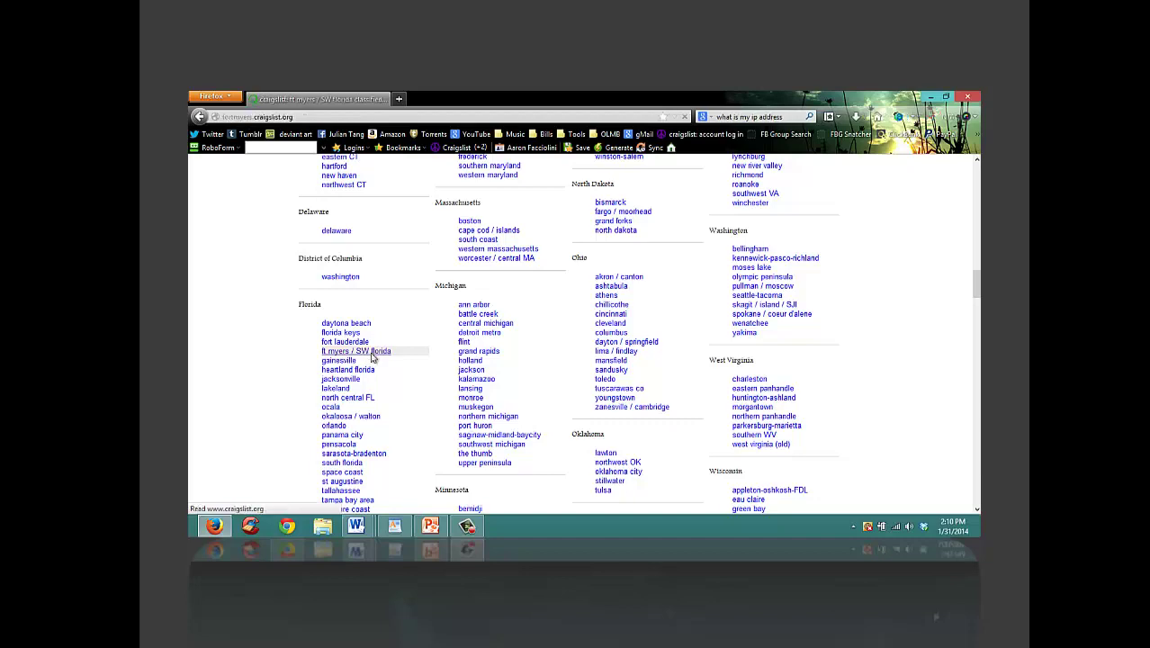
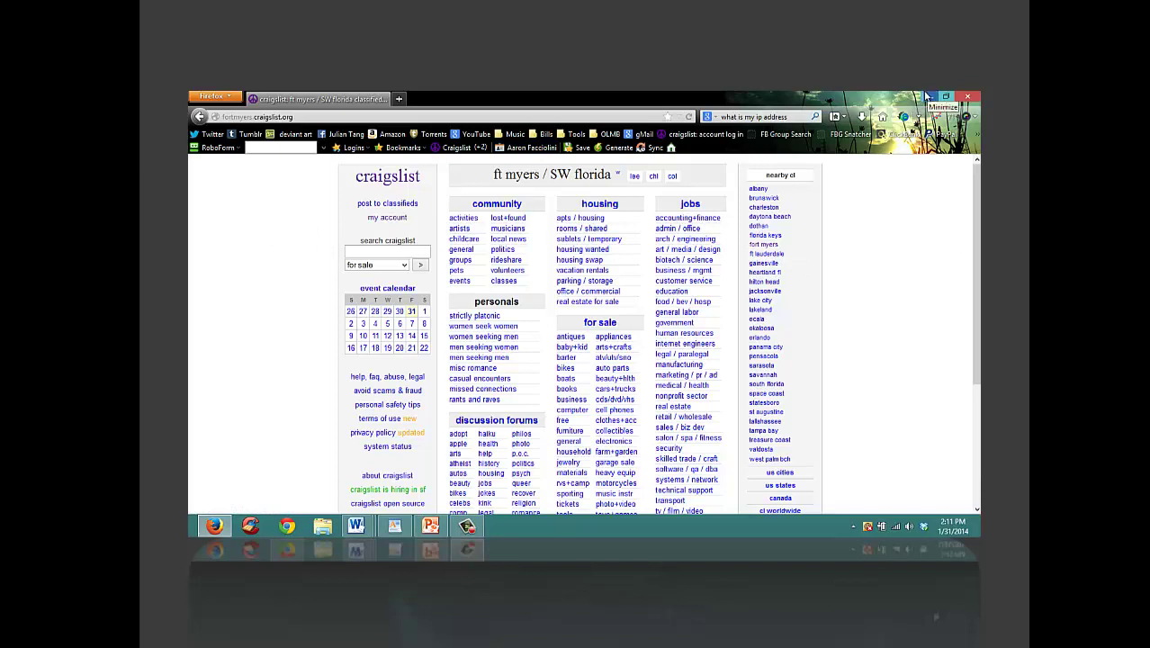
# Step: Replace the craigslist URL with 192.168.2.1 to load the Belkin router Status page
pyautogui.click(571, 118)
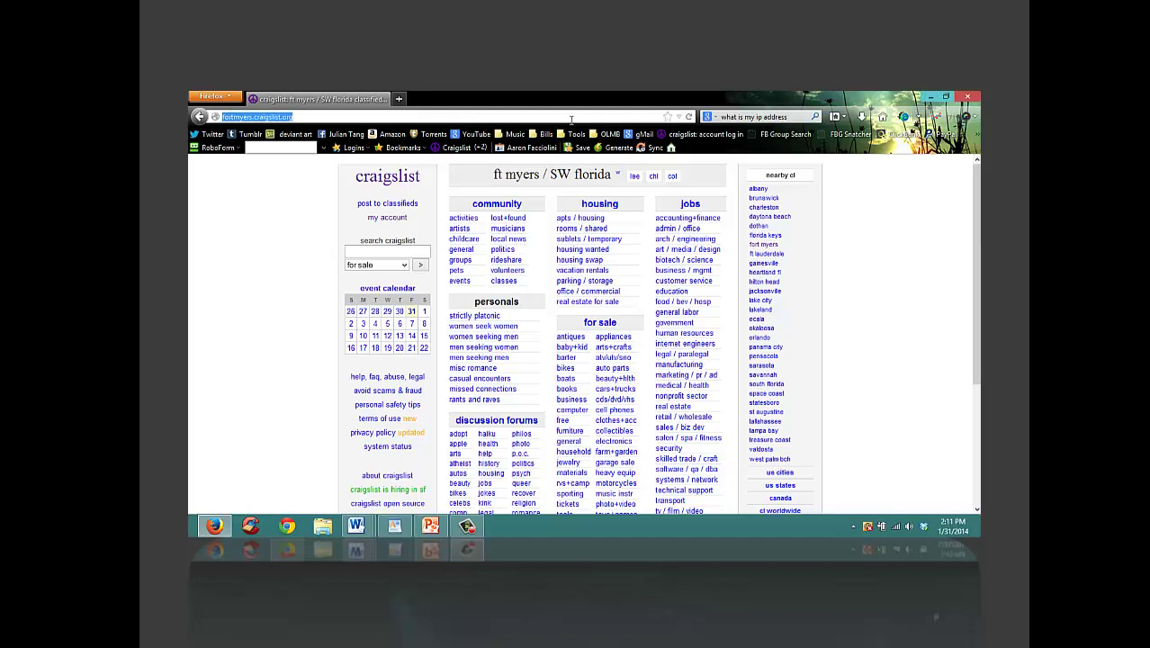
pyautogui.moveTo(979, 91)
pyautogui.click(958, 357)
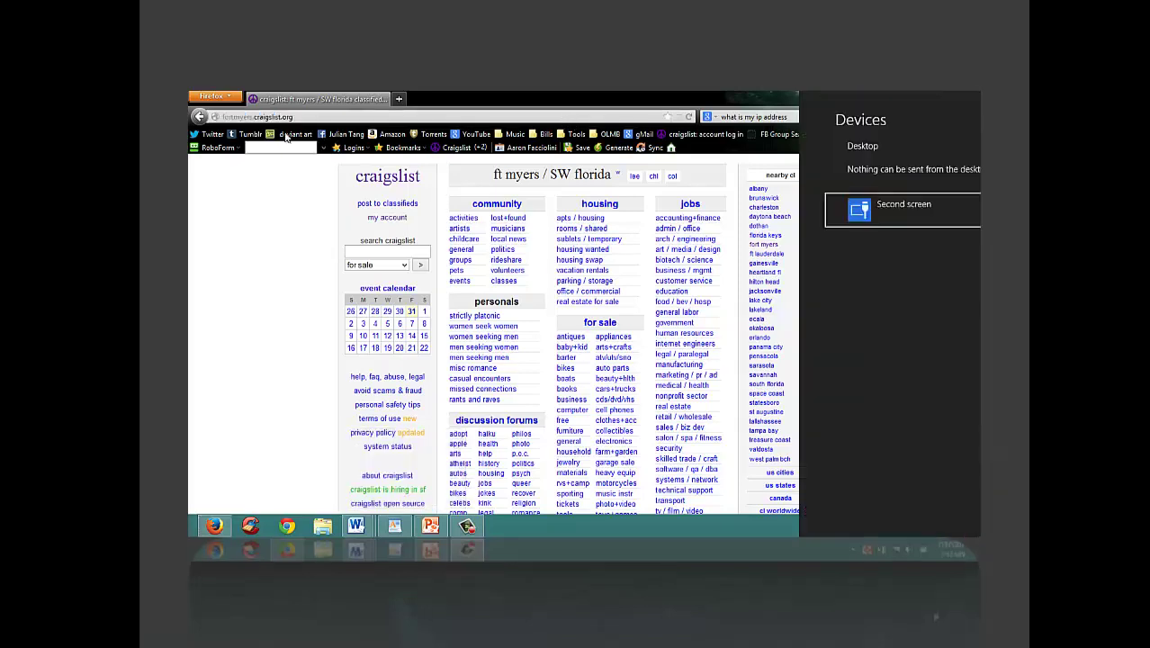
pyautogui.click(387, 118)
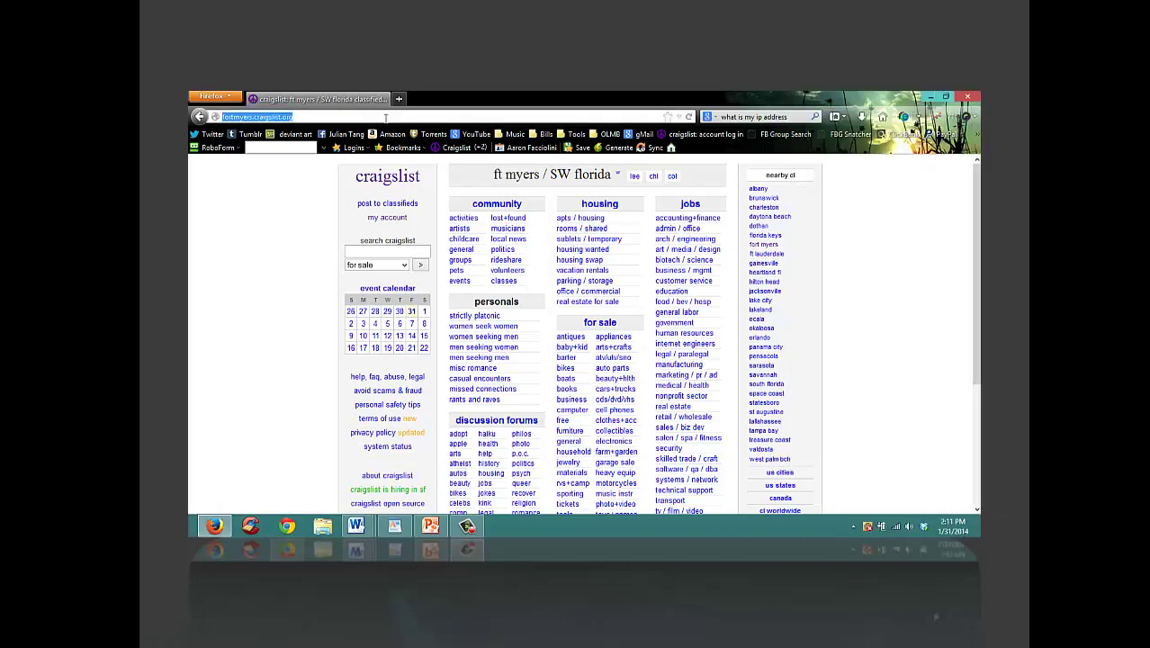
pyautogui.write('192.168.2.1')
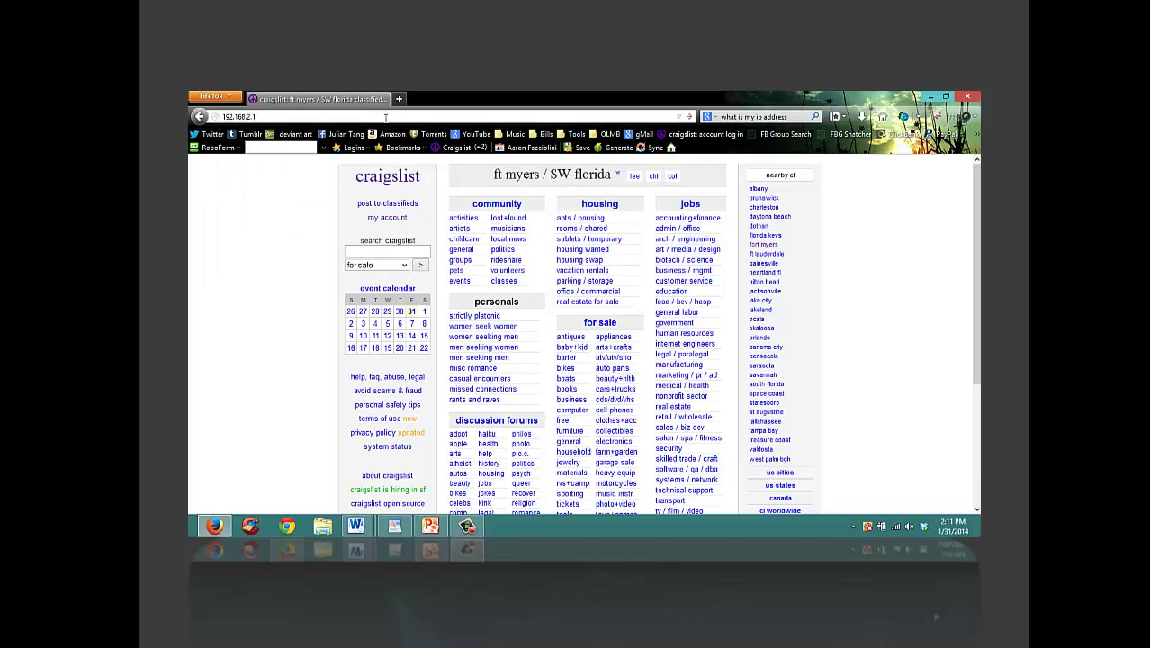
pyautogui.press('Return')
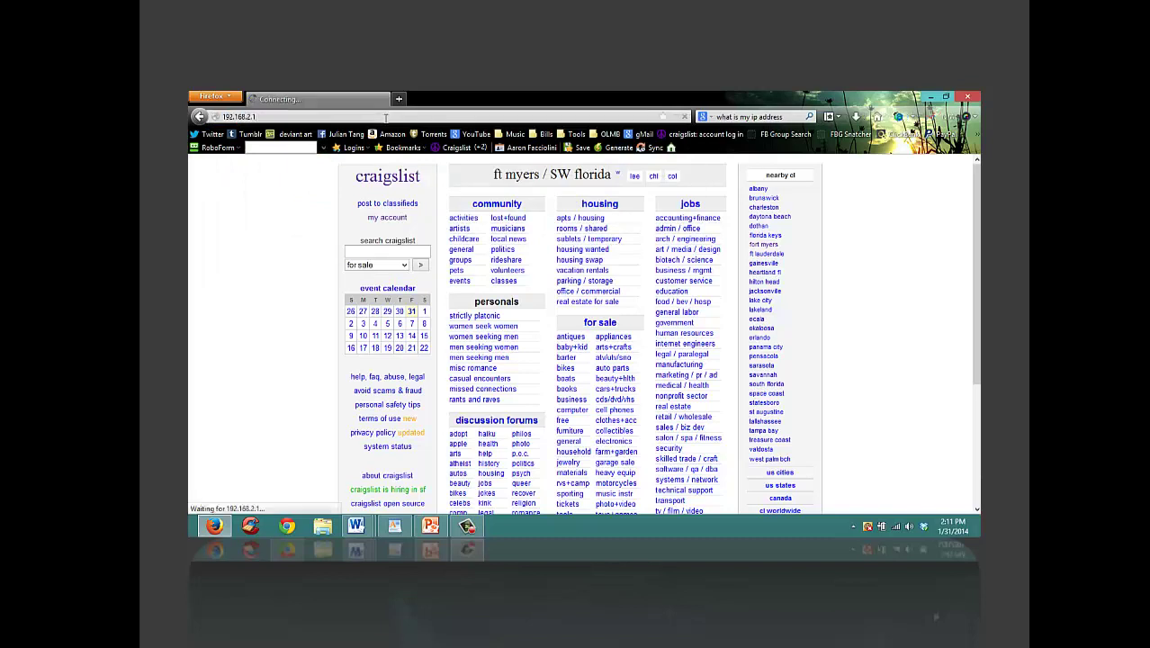
pyautogui.click(264, 117)
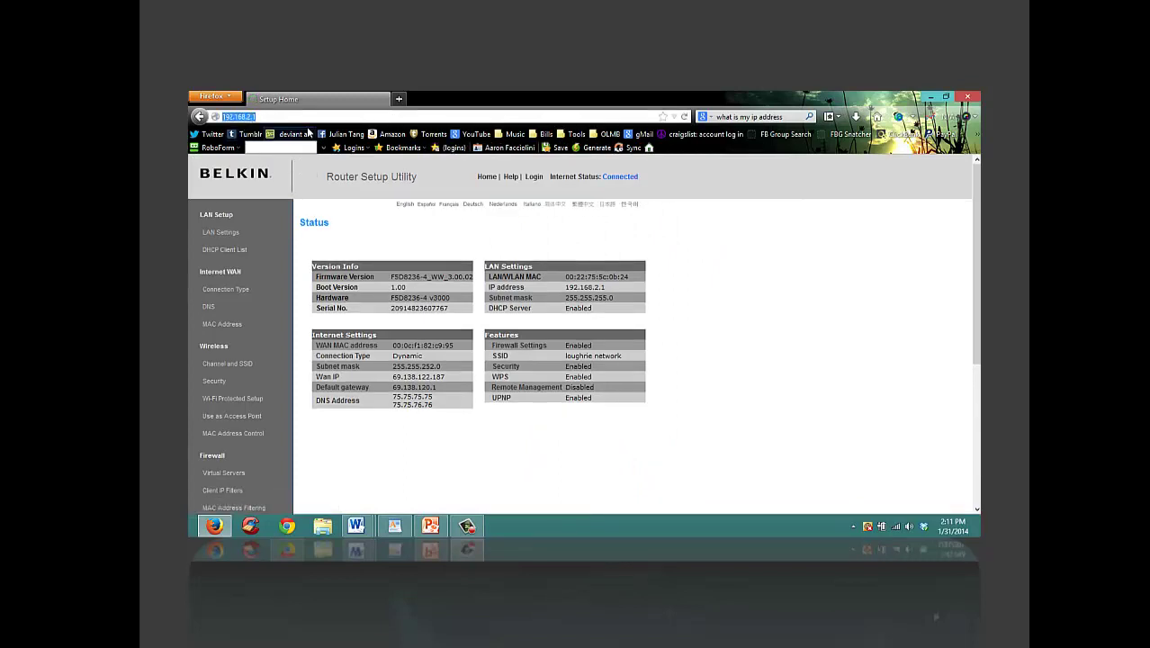
pyautogui.click(450, 170)
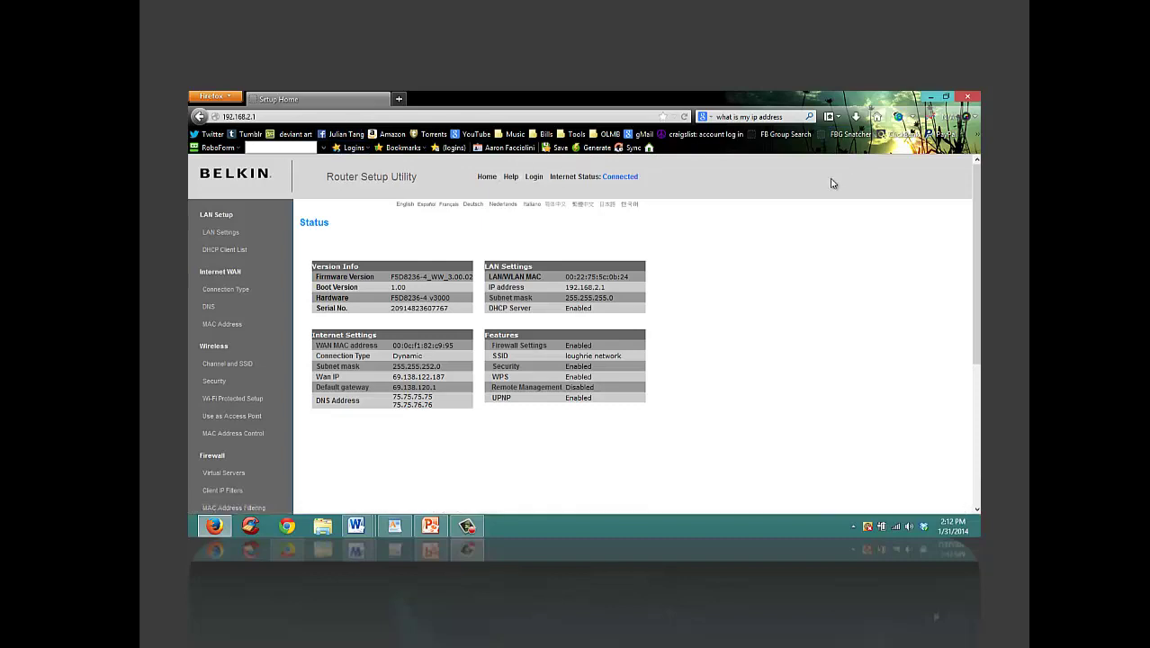
pyautogui.press('super')
pyautogui.write('c')
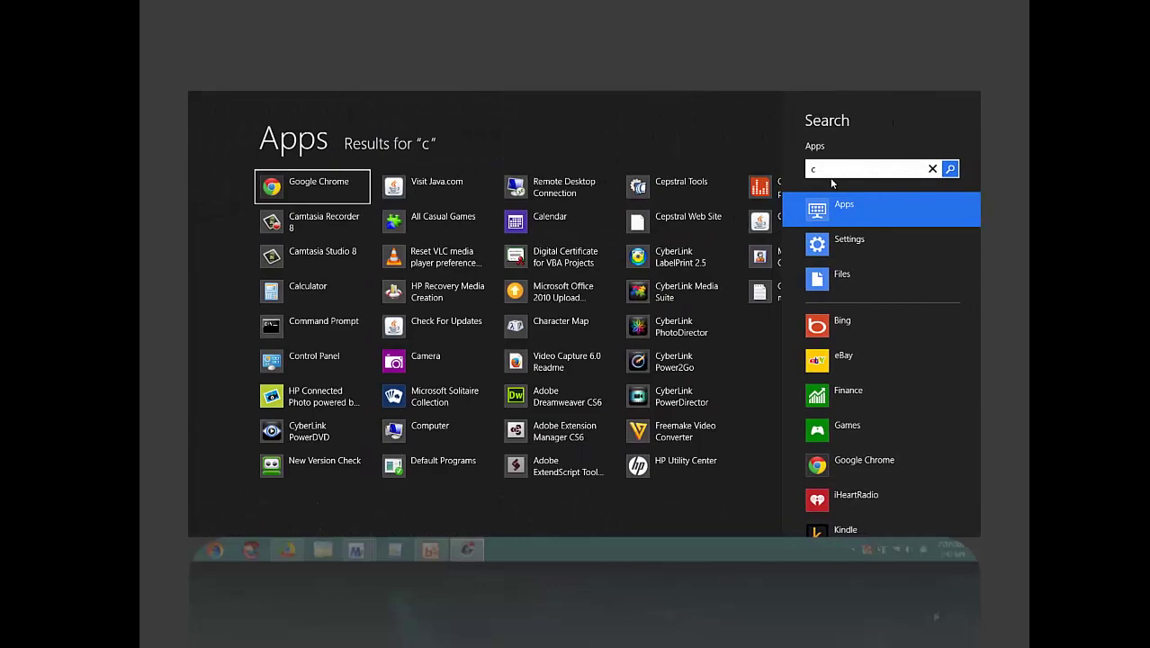
pyautogui.click(325, 324)
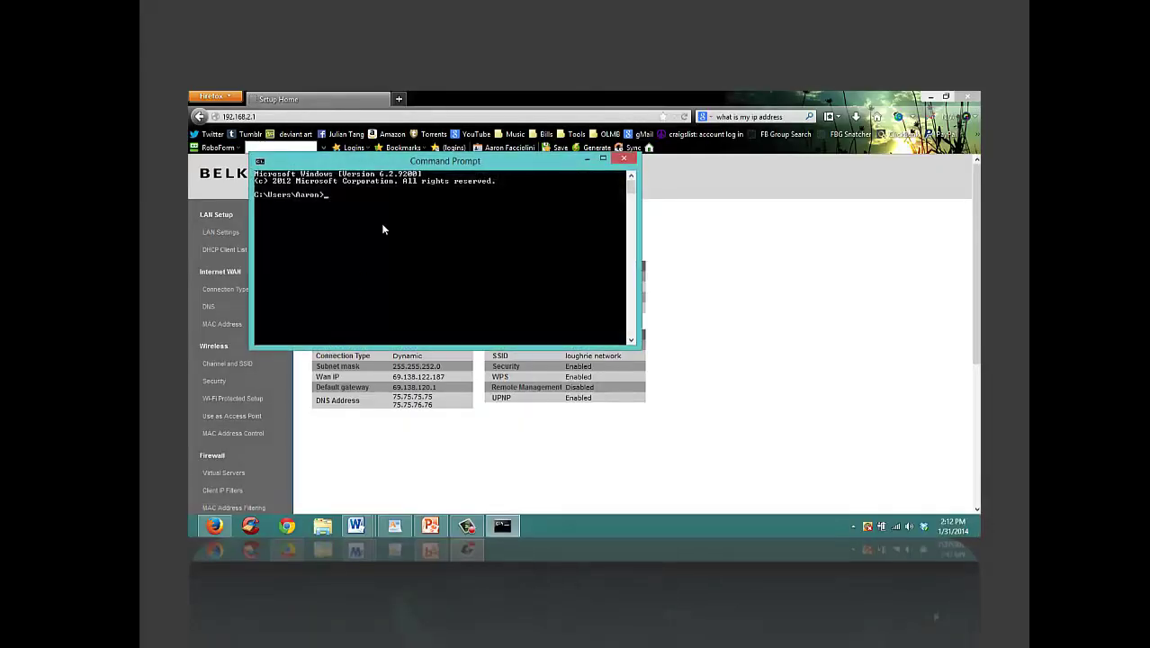
pyautogui.write('ipco')
pyautogui.press('Return')
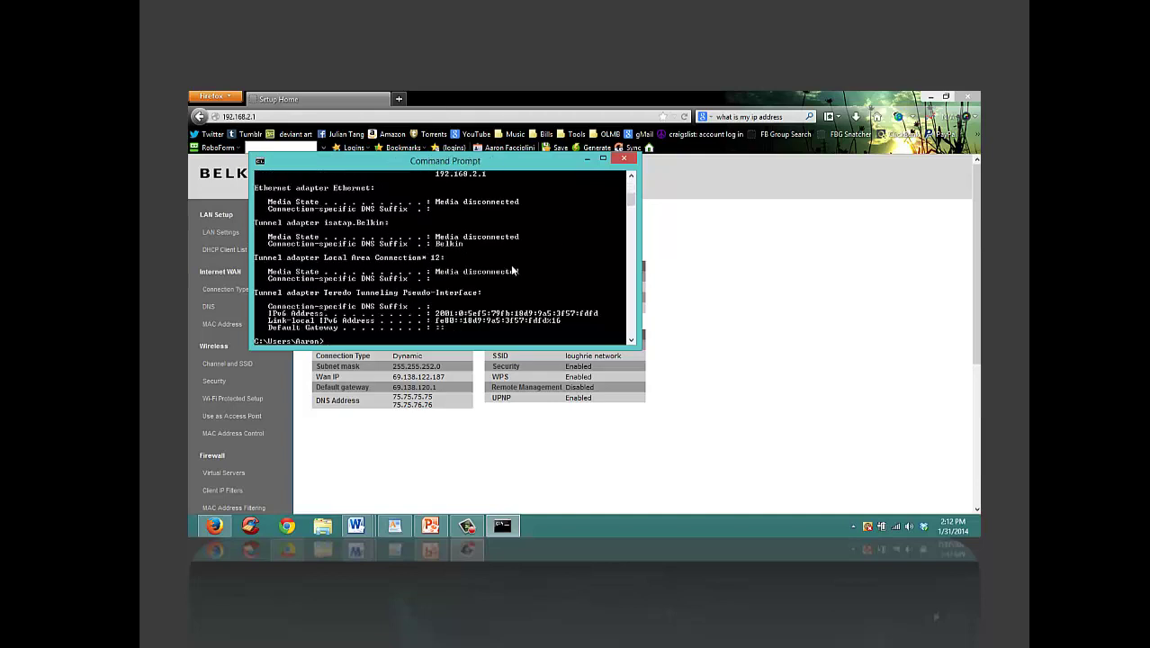
pyautogui.click(632, 177)
pyautogui.click(632, 177)
pyautogui.click(632, 177)
pyautogui.click(632, 177)
pyautogui.click(632, 177)
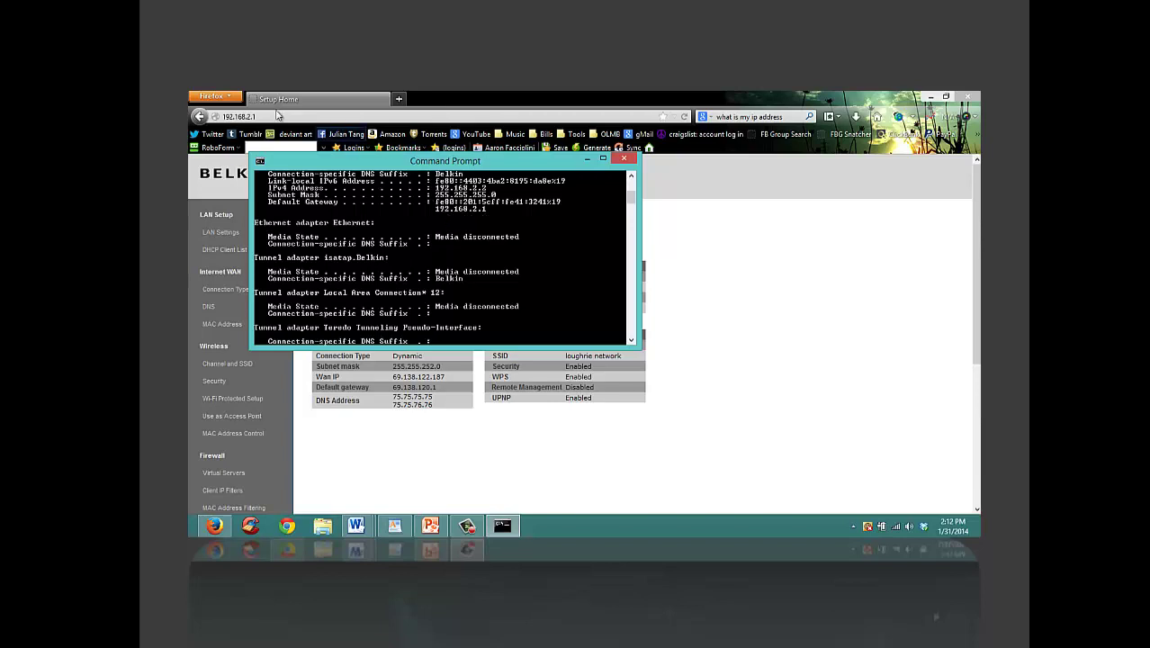
pyautogui.click(623, 158)
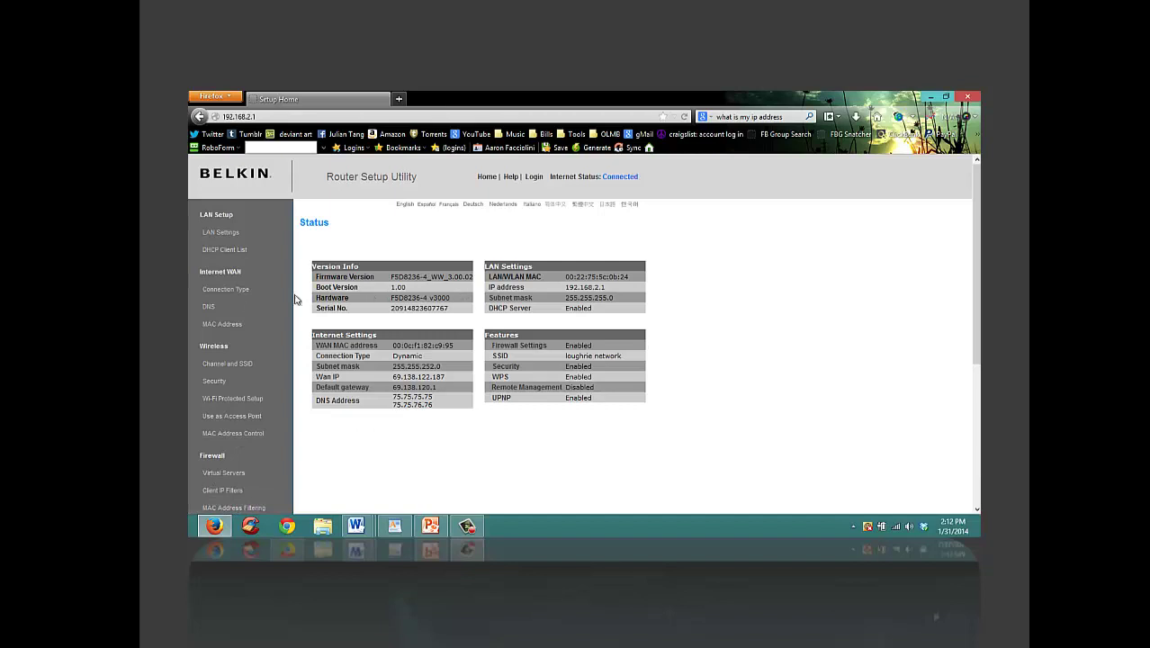
# Step: Open the Internet WAN MAC Address settings and log in with the blank default password
pyautogui.click(228, 325)
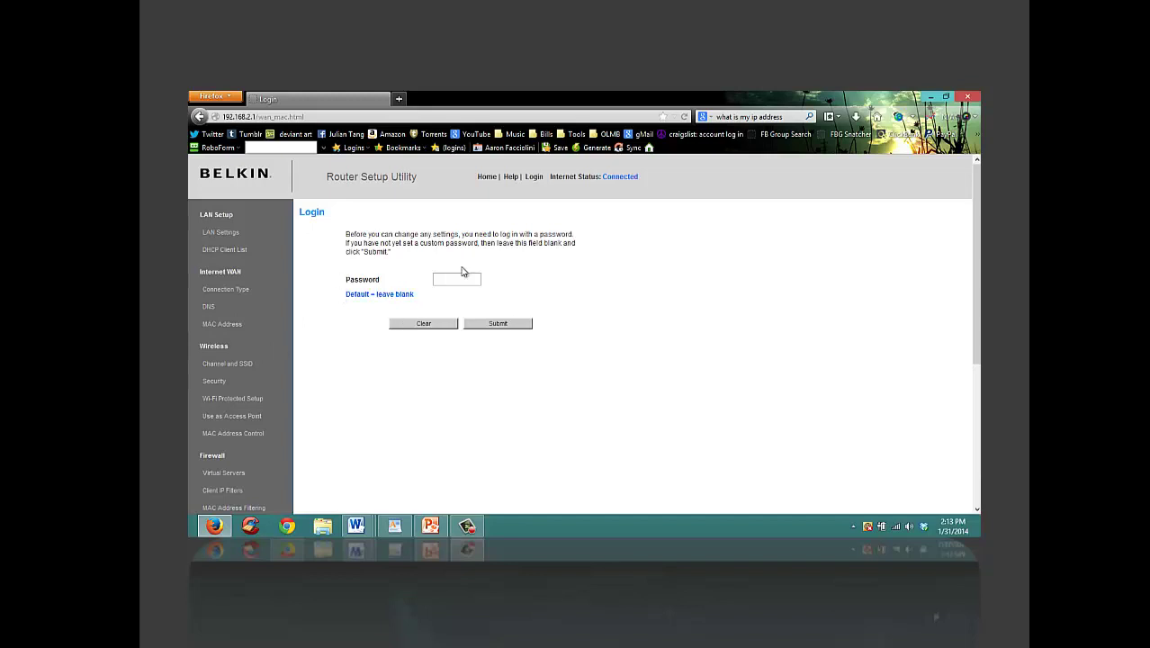
pyautogui.click(502, 326)
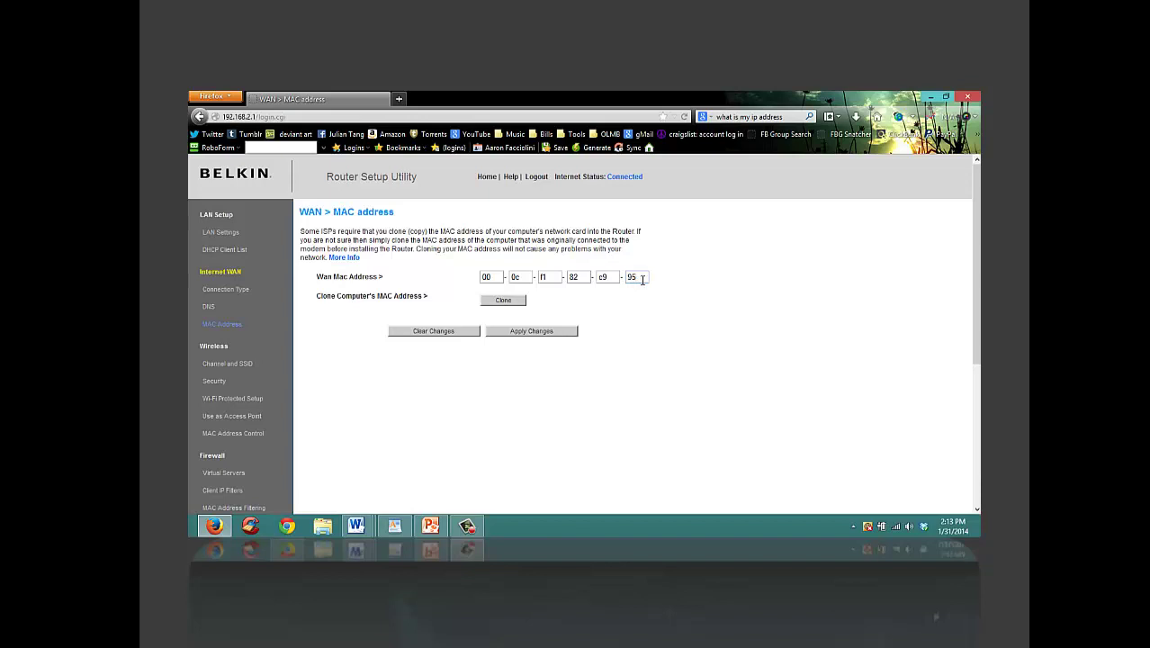
# Step: Delete the trailing 5 so the last MAC address field reads 9 instead of 95
pyautogui.press('BackSpace')
pyautogui.click(399, 98)
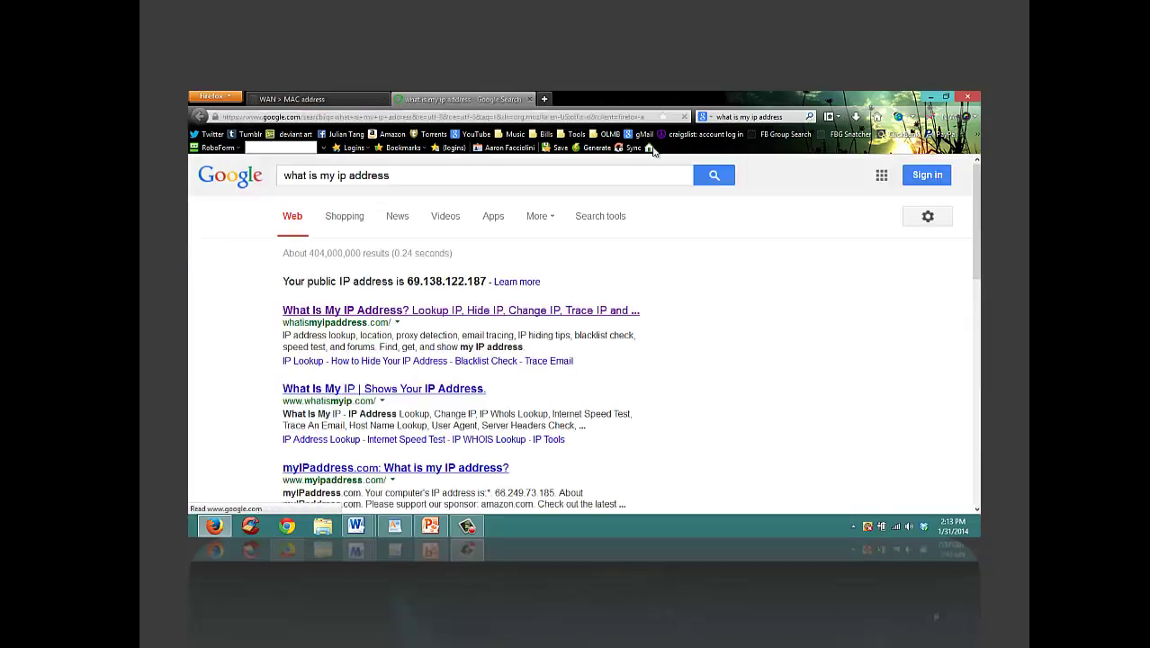
pyautogui.click(469, 312)
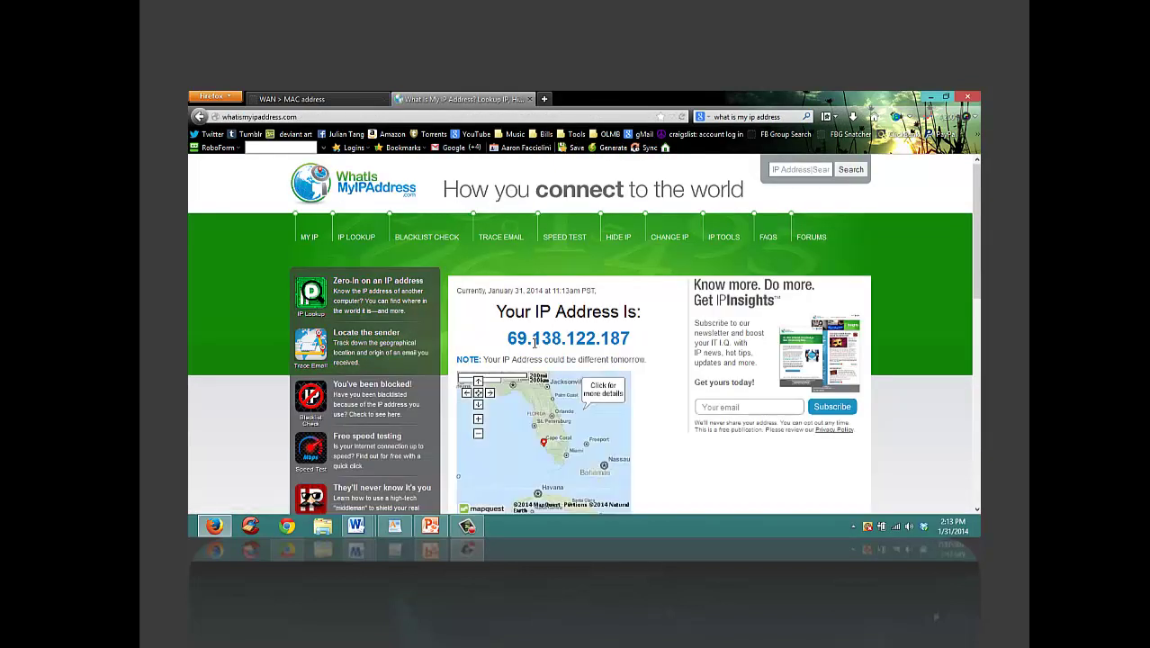
pyautogui.click(342, 99)
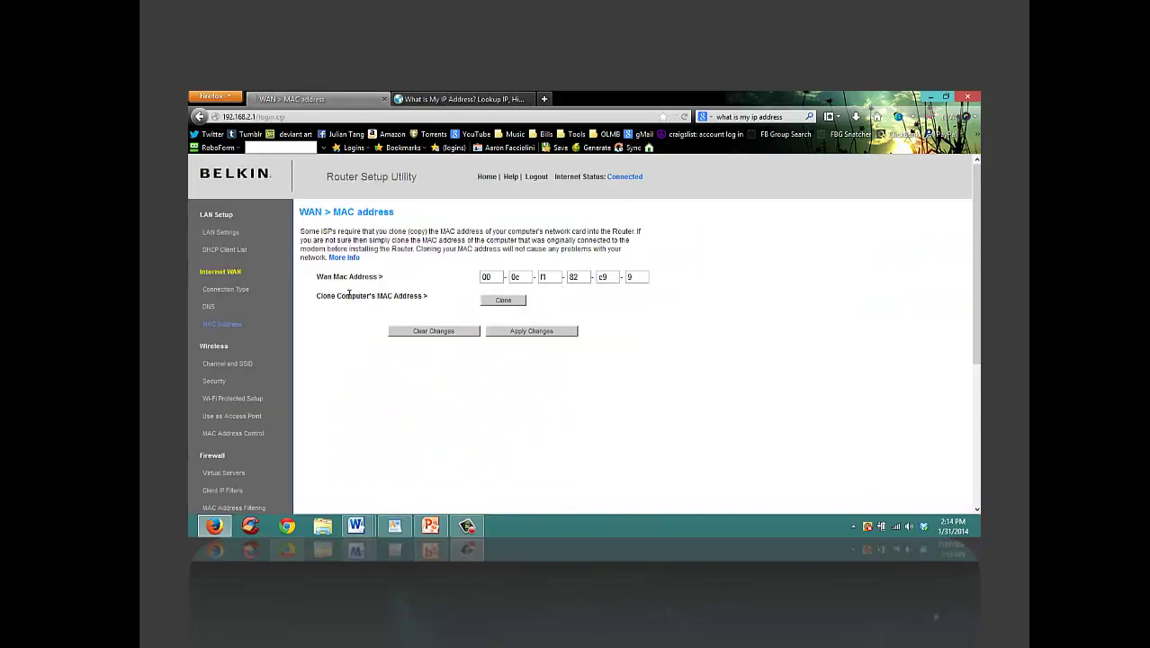
pyautogui.click(457, 99)
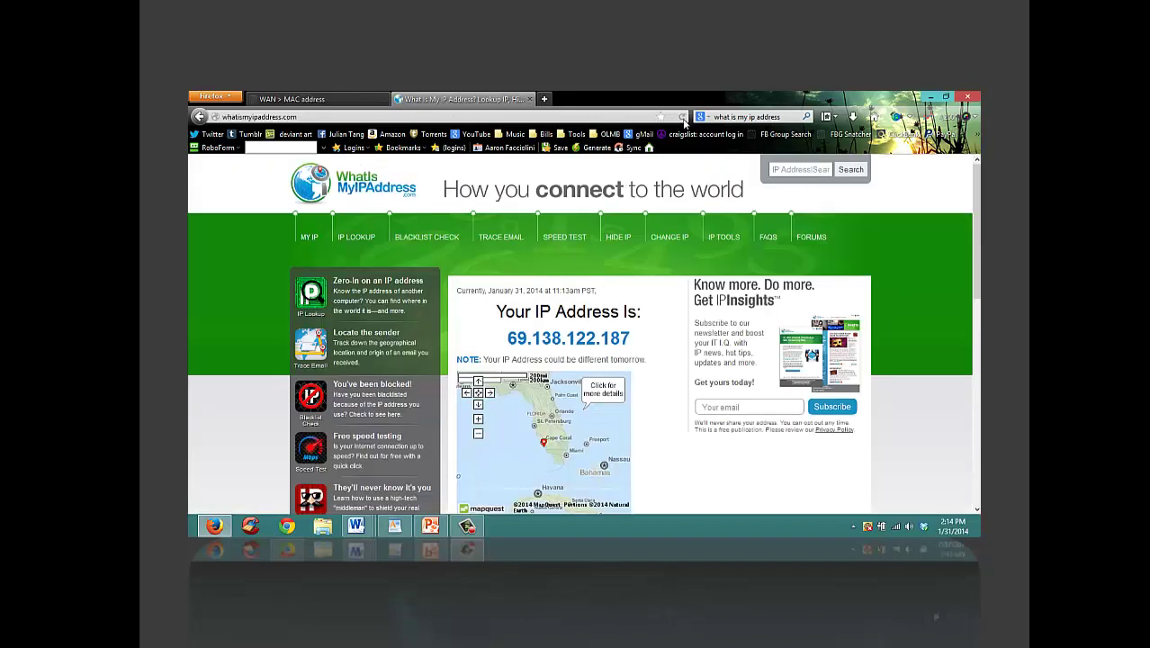
pyautogui.moveTo(506, 340); pyautogui.dragTo(669, 343)
pyautogui.click(636, 339)
pyautogui.hotkey('ctrl', 'shift', 'Tab')
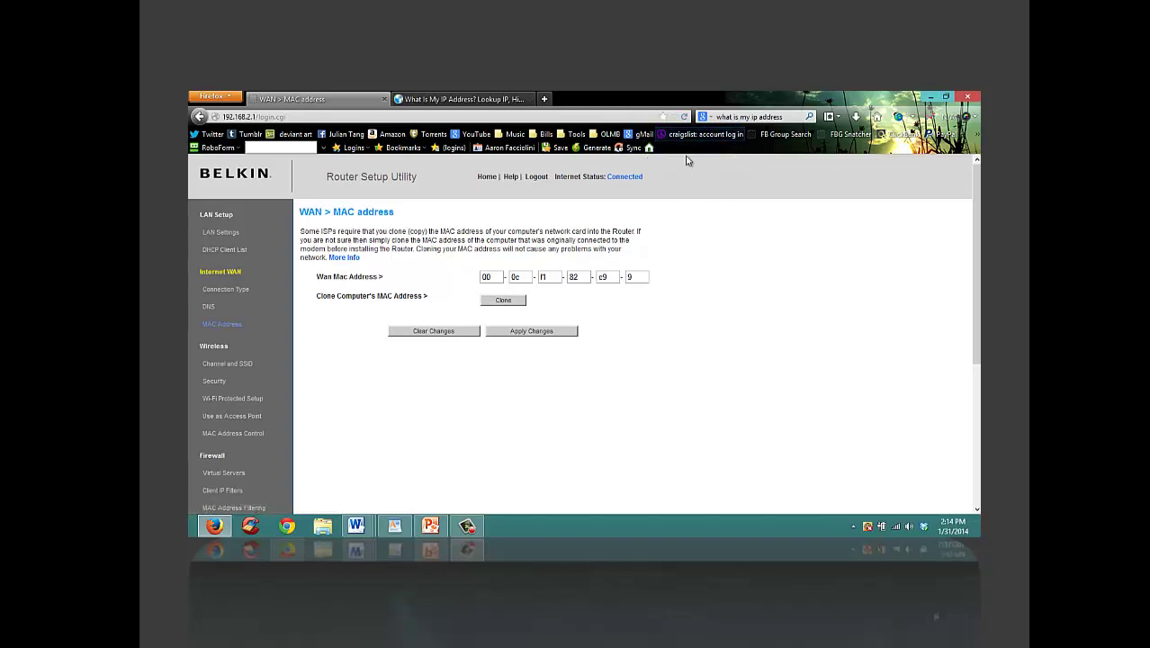
# Step: Close Firefox with all its tabs and bring the Camtasia Recorder panel up near screen centre
pyautogui.click(966, 96)
pyautogui.click(568, 328)
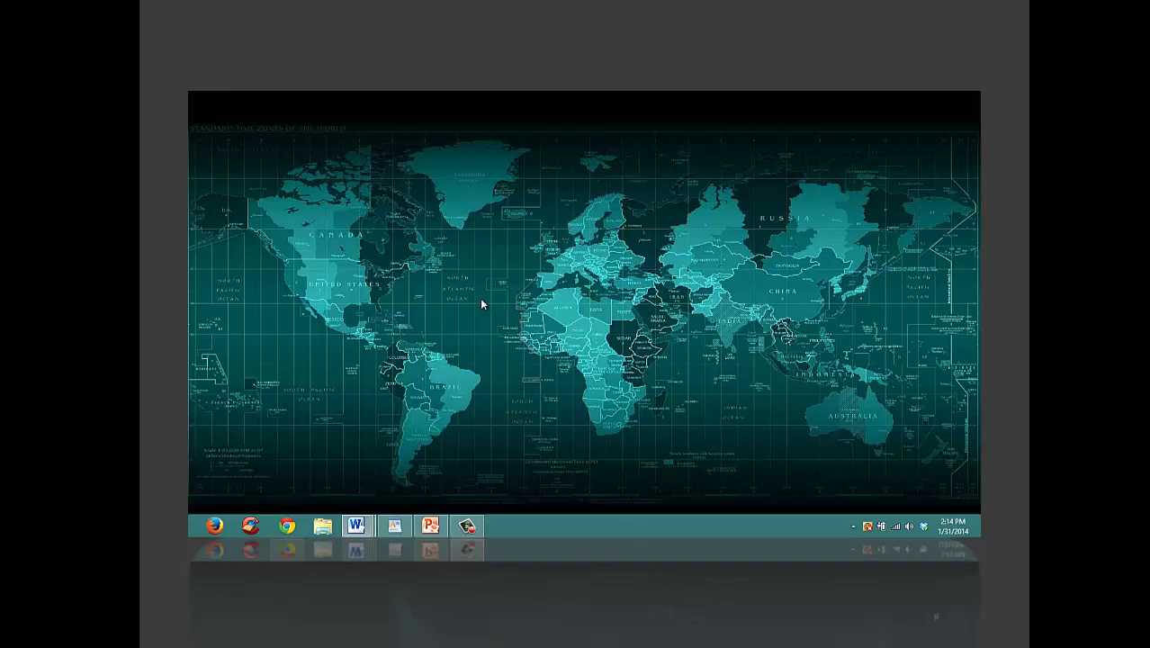
pyautogui.click(462, 526)
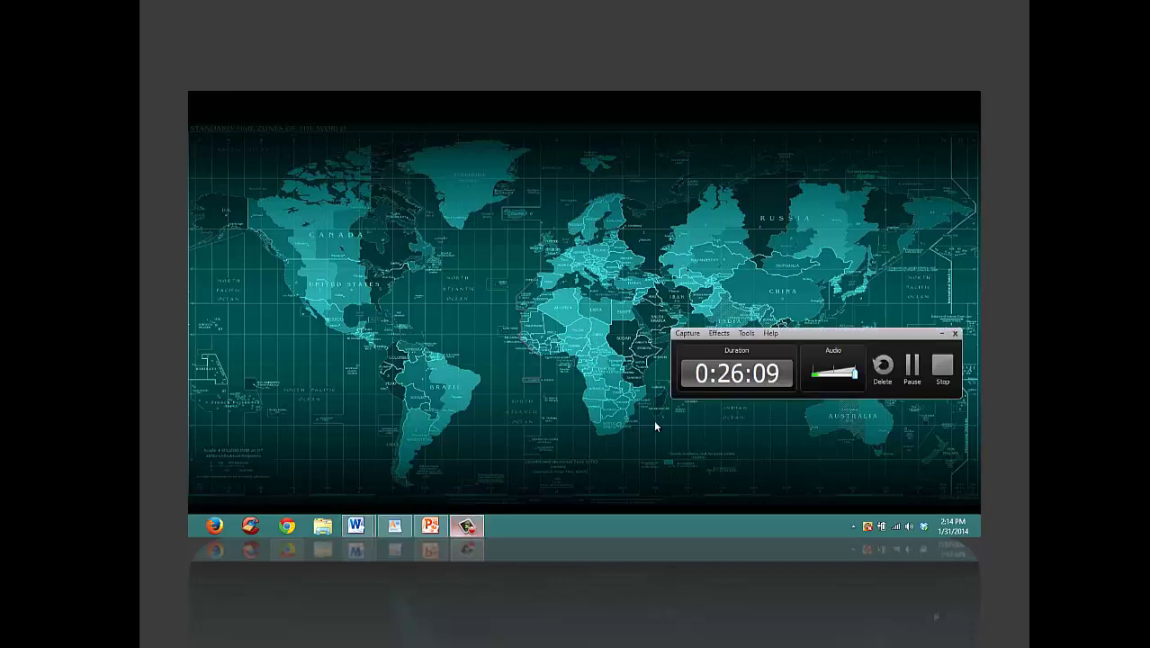
pyautogui.moveTo(807, 339); pyautogui.dragTo(645, 244)
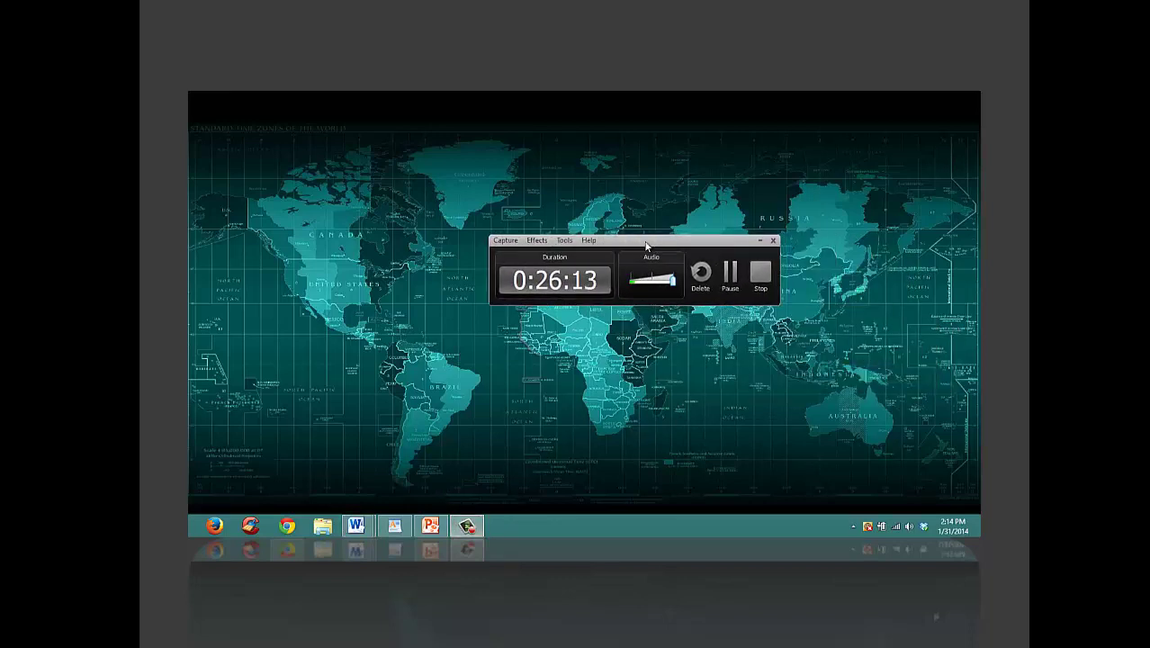
pyautogui.moveTo(640, 244); pyautogui.dragTo(666, 293)
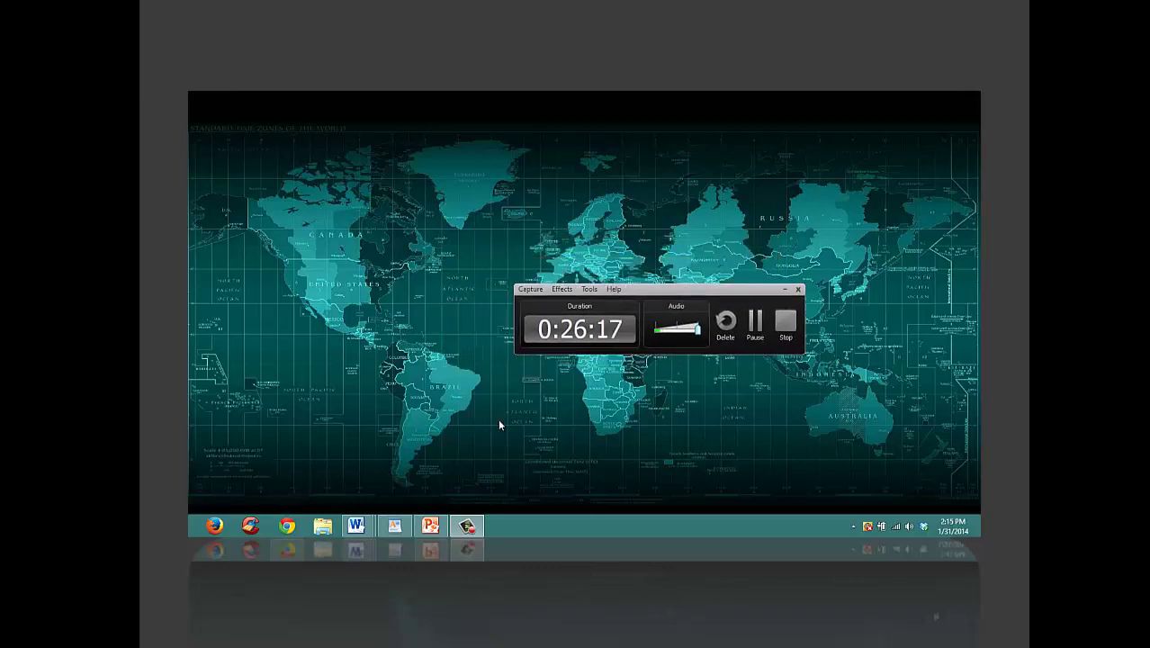